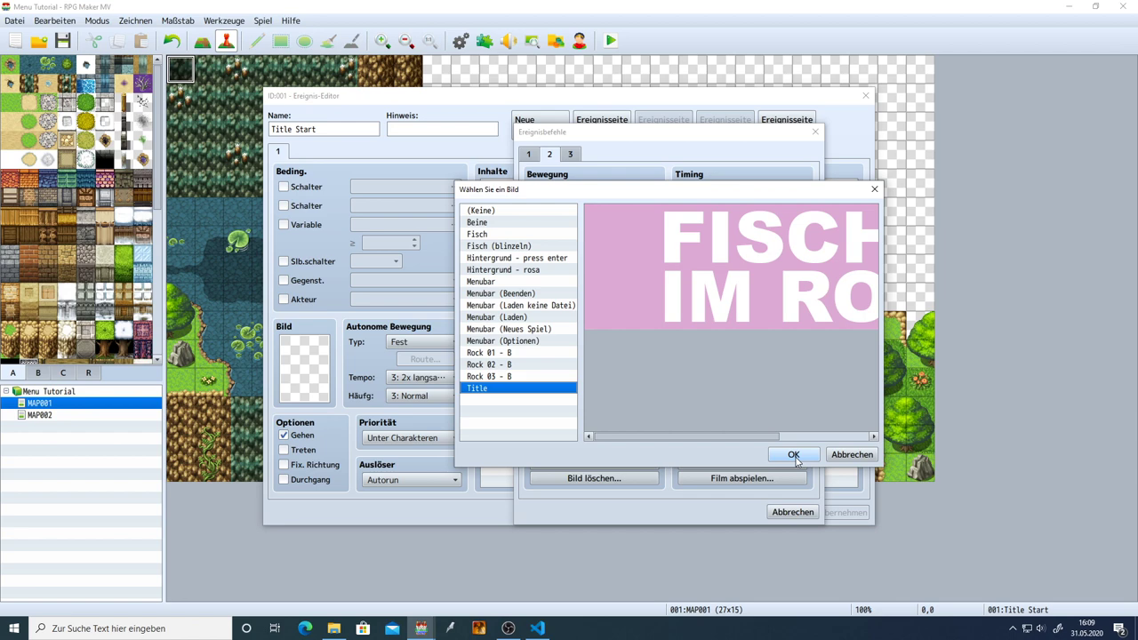
Finish the Show Picture command for picture 4 with the Title image at X 1280, Y 56, and save the Title Start event.
left_click(787, 458)
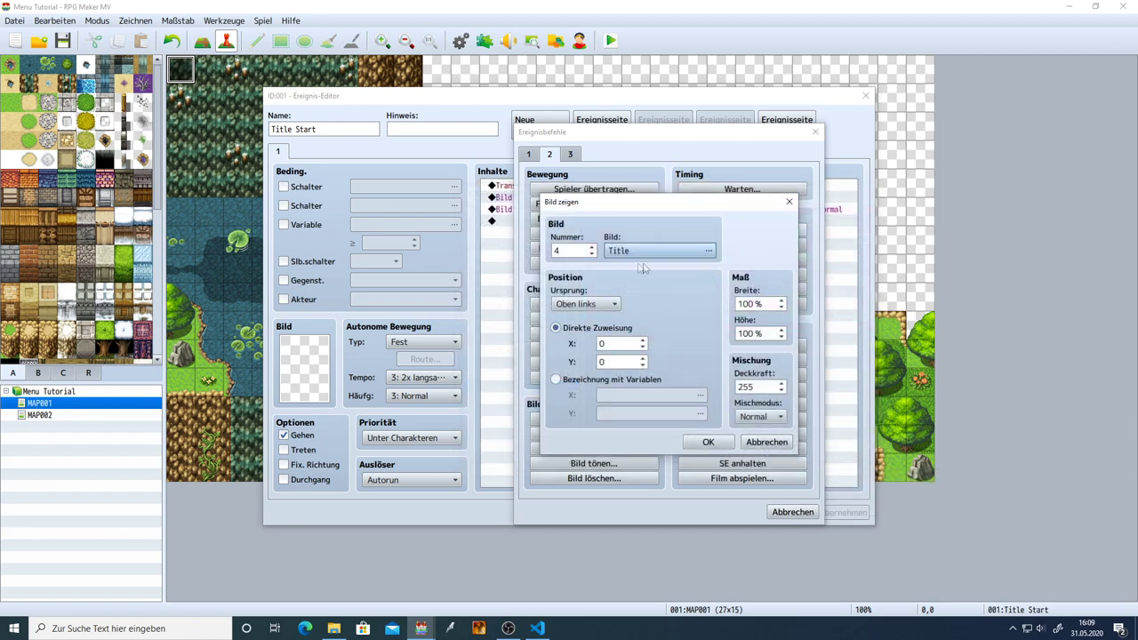
left_click(612, 344)
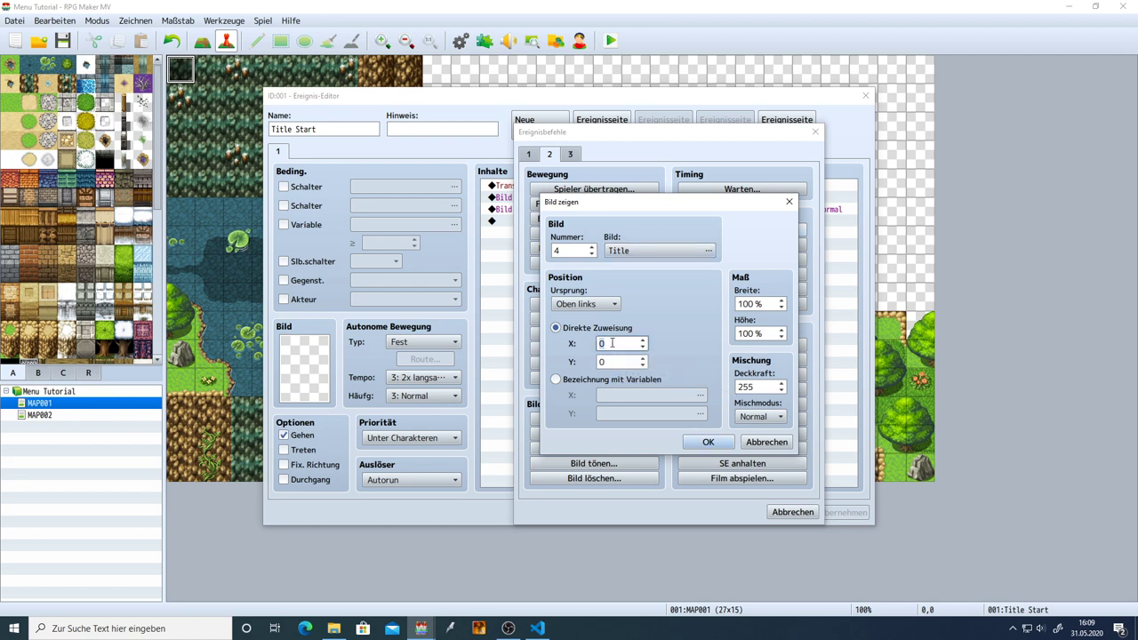
type("128")
left_click(618, 361)
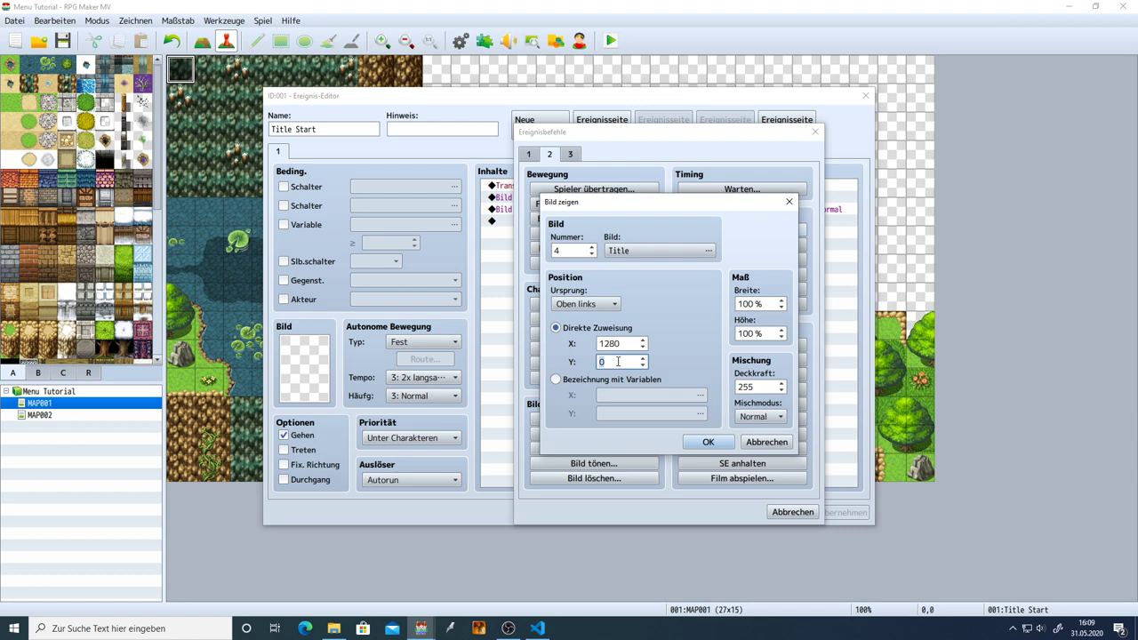
type("56")
left_click(707, 442)
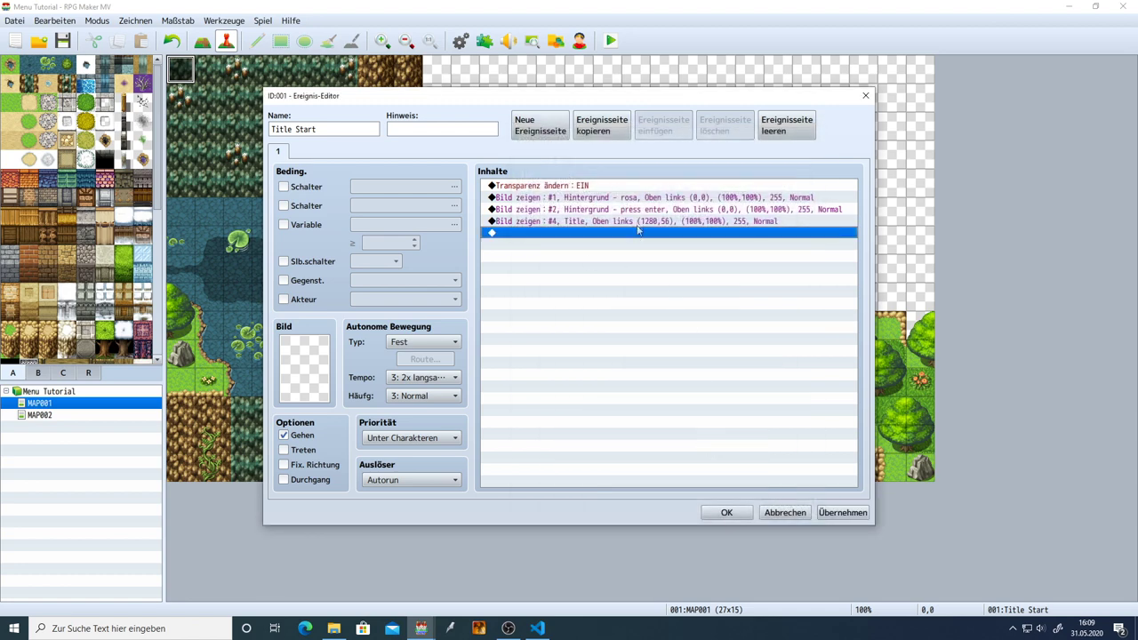
left_click(842, 512)
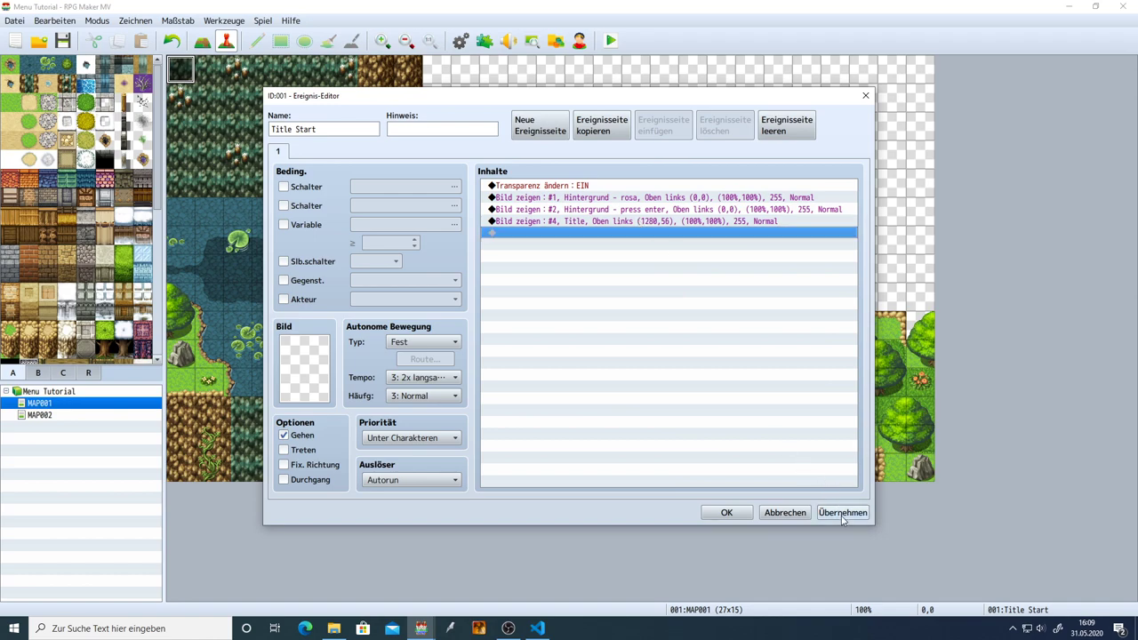
left_click(725, 512)
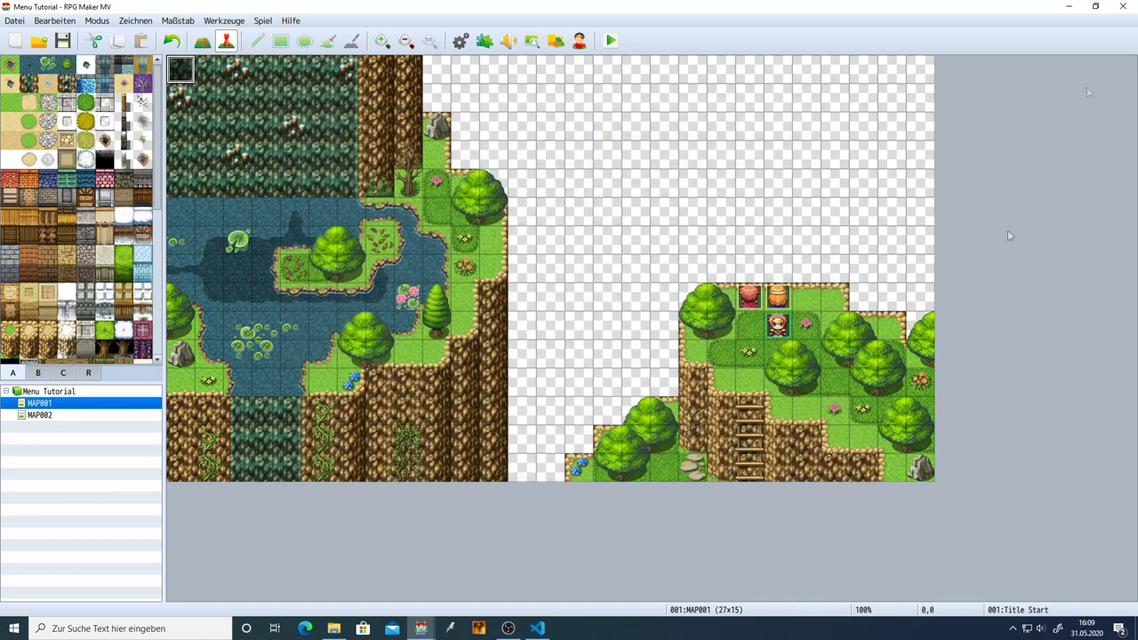
Open Fisch im Rock 720p in Photoshop and measure the gap above the pink title banner with a rectangular selection and the Info readout.
left_click(1069, 6)
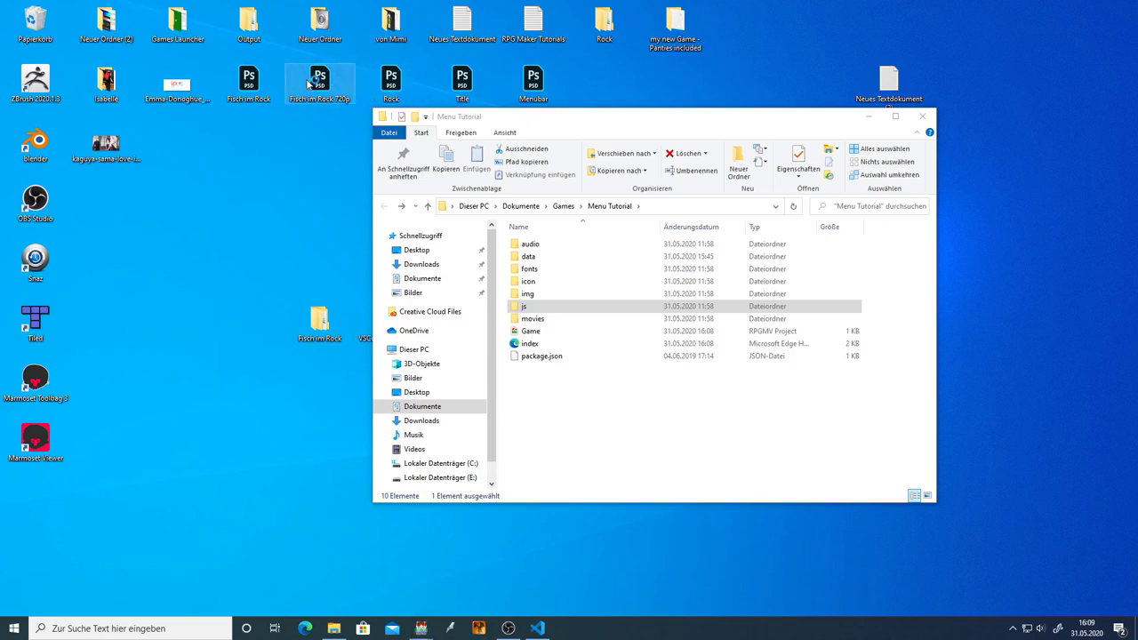
double_click(316, 83)
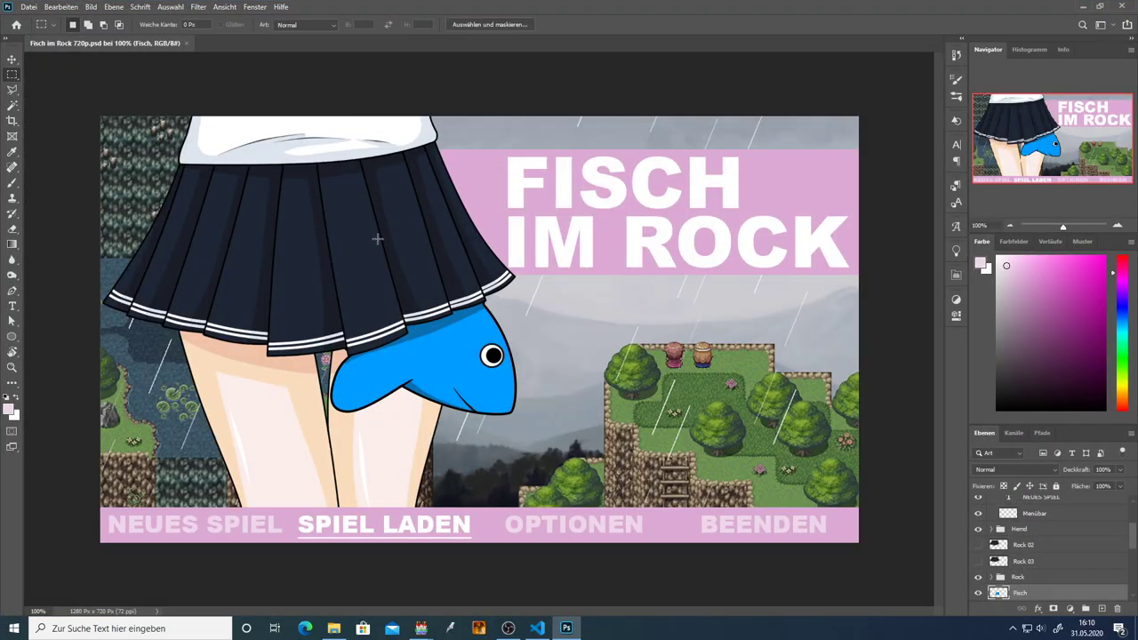
left_click_drag(468, 105, 505, 150)
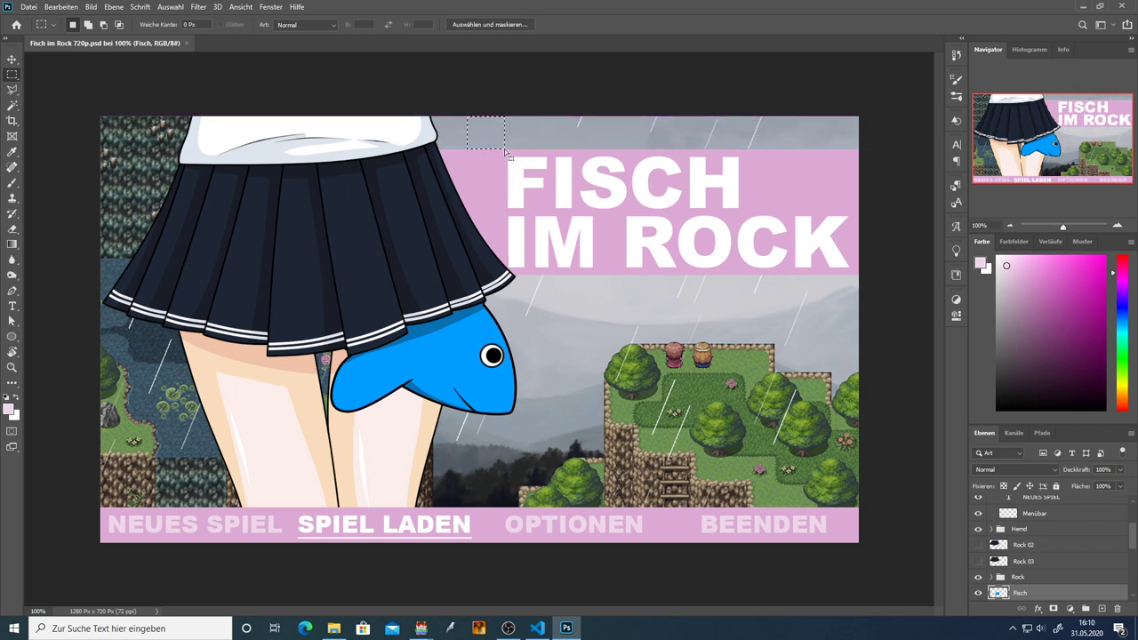
left_click(1063, 50)
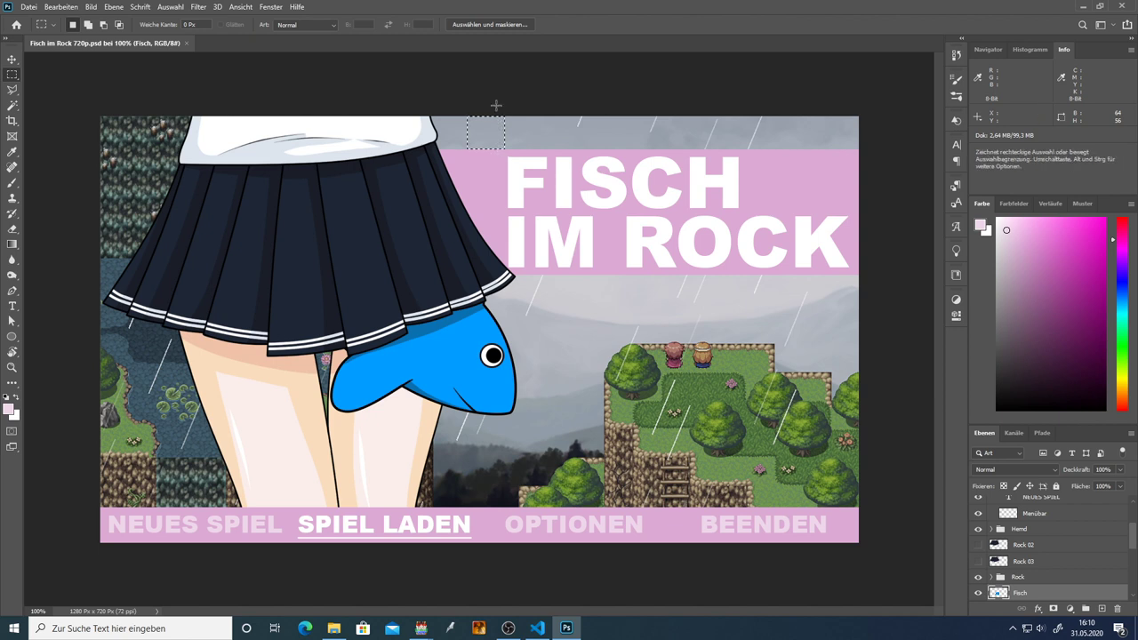
left_click_drag(482, 116, 511, 162)
left_click_drag(627, 217, 756, 260)
left_click(575, 296)
left_click(307, 629)
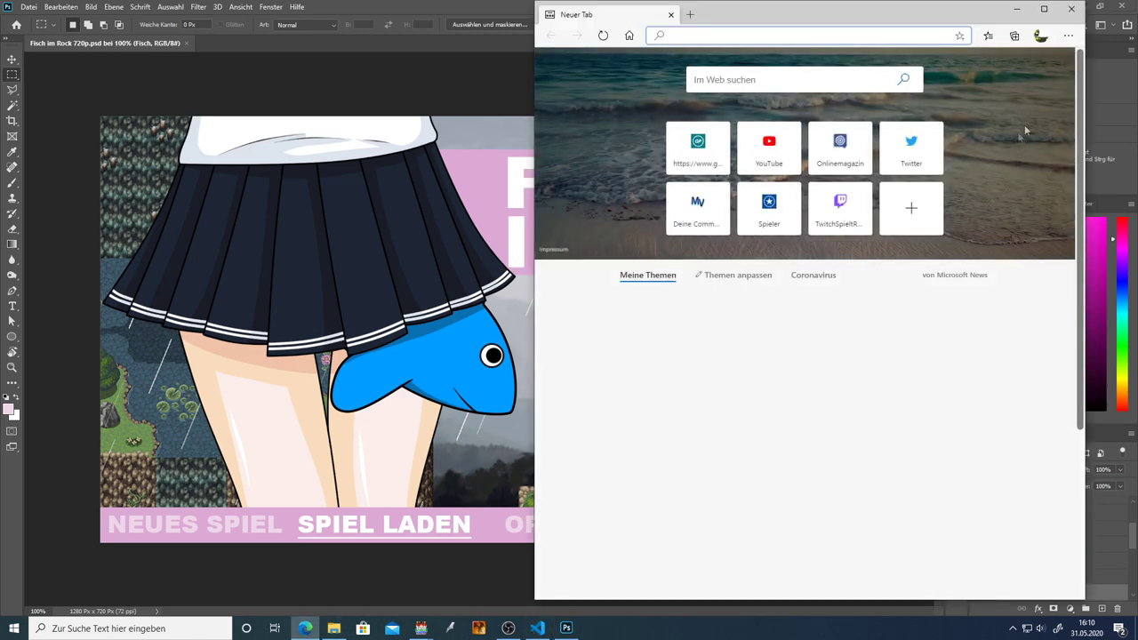
left_click(1072, 11)
Switch back to the Menu Tutorial project in RPG Maker MV and review the Title picture's X and Y position in the Title Start event.
mouse_move(421, 628)
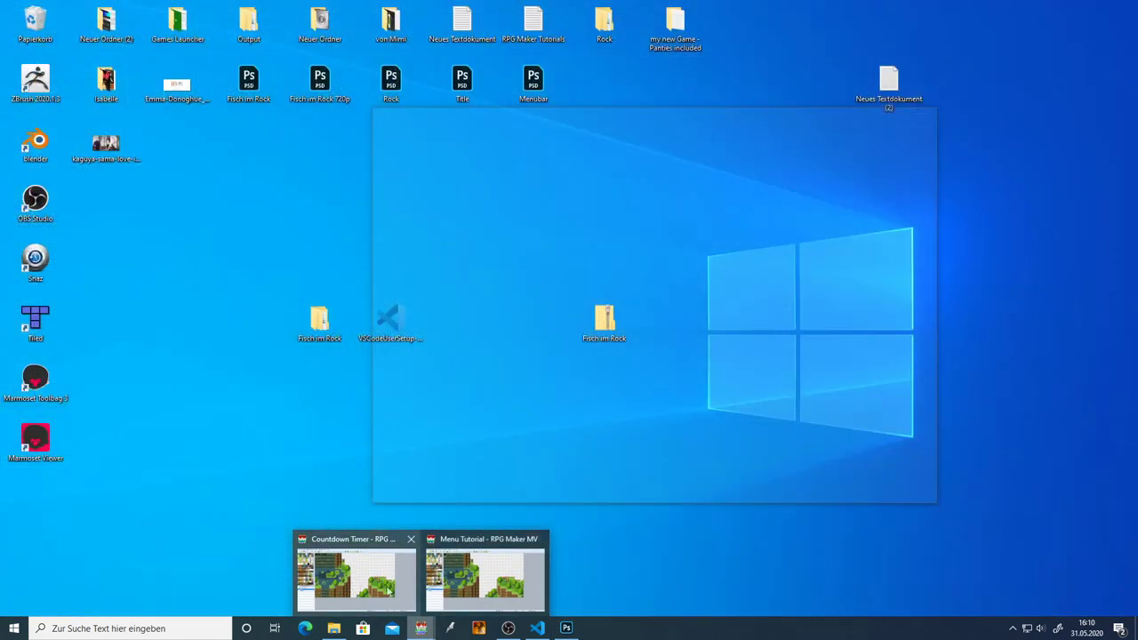
left_click(484, 580)
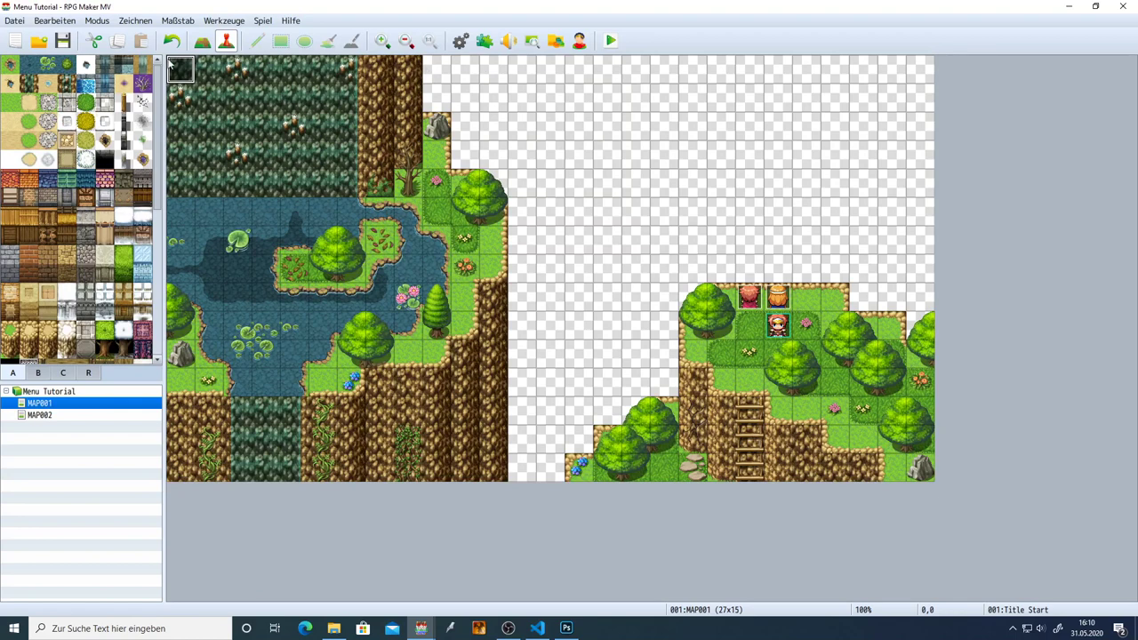
double_click(181, 72)
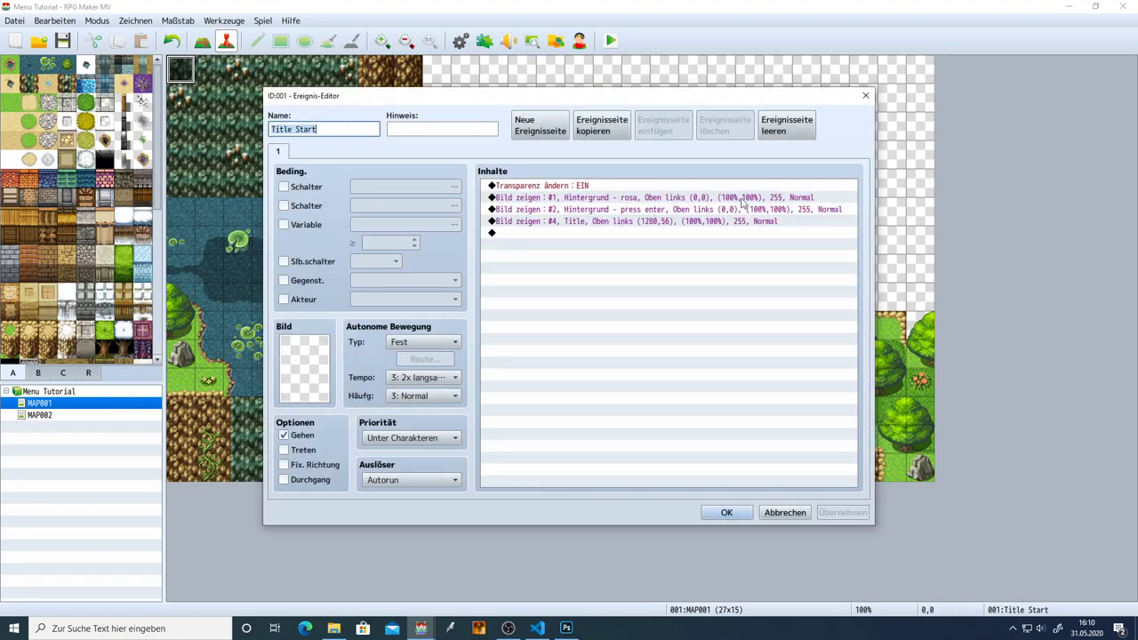
double_click(671, 229)
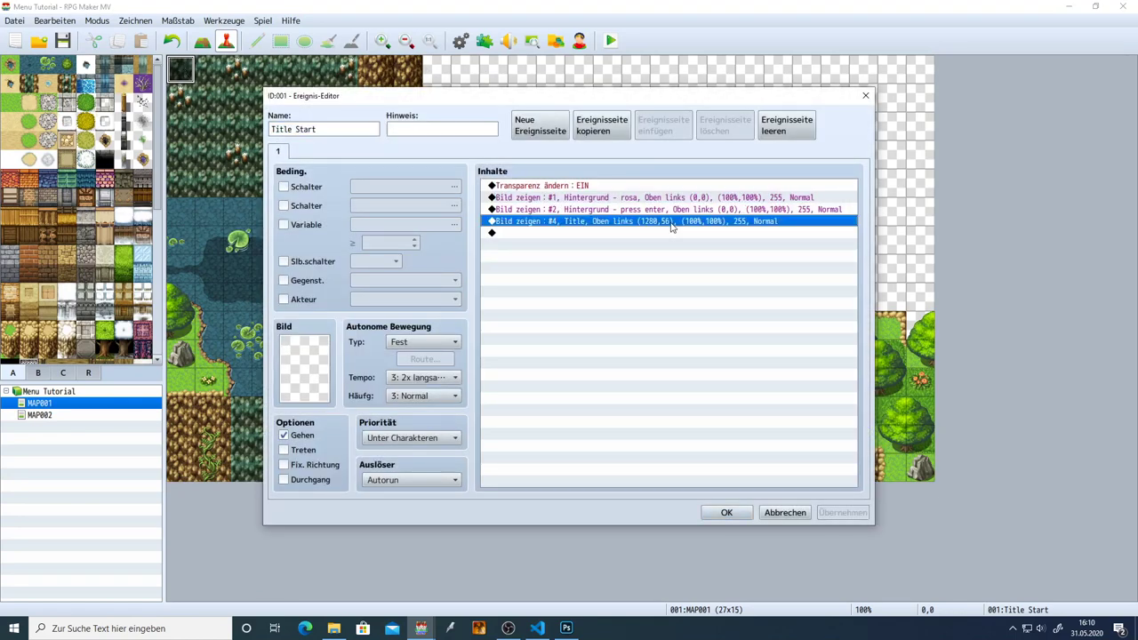
double_click(621, 362)
left_click(621, 362)
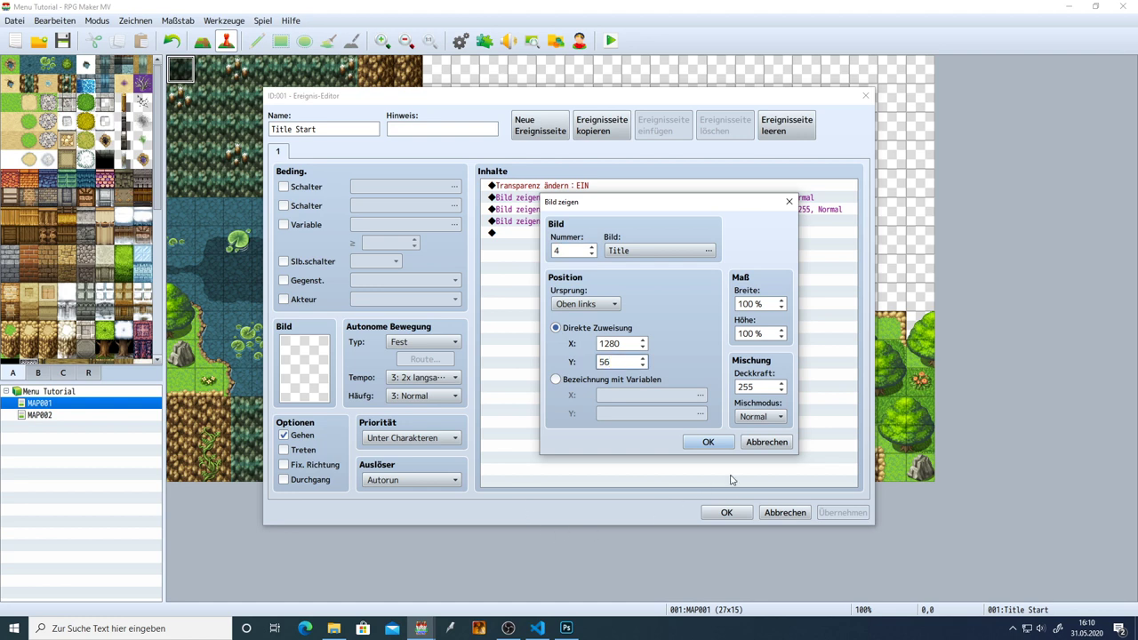
double_click(625, 343)
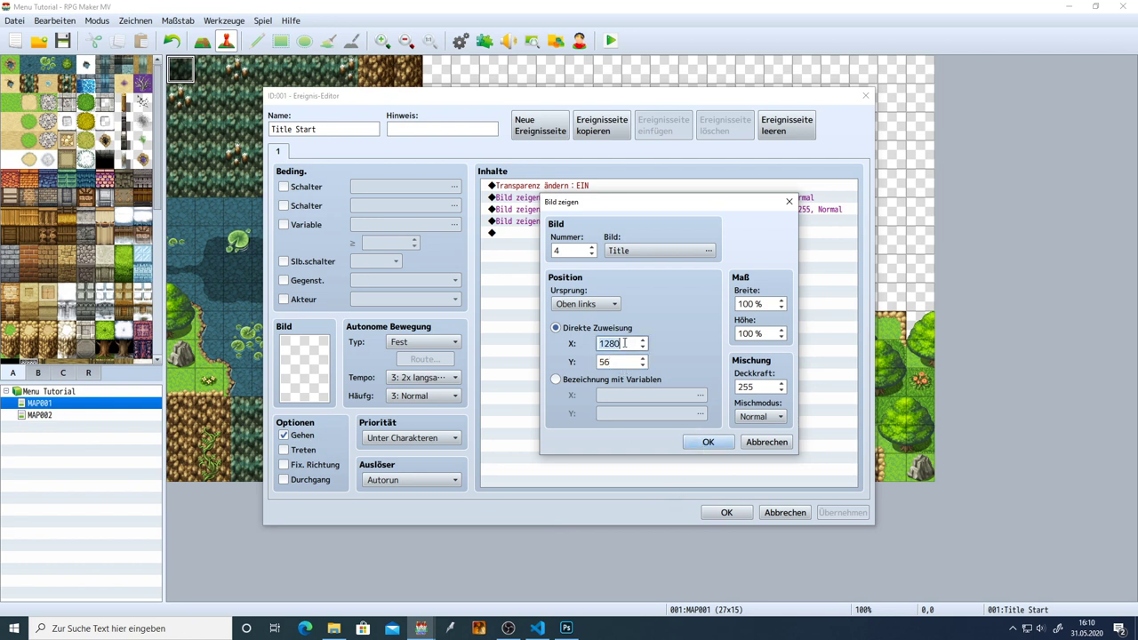
left_click(700, 442)
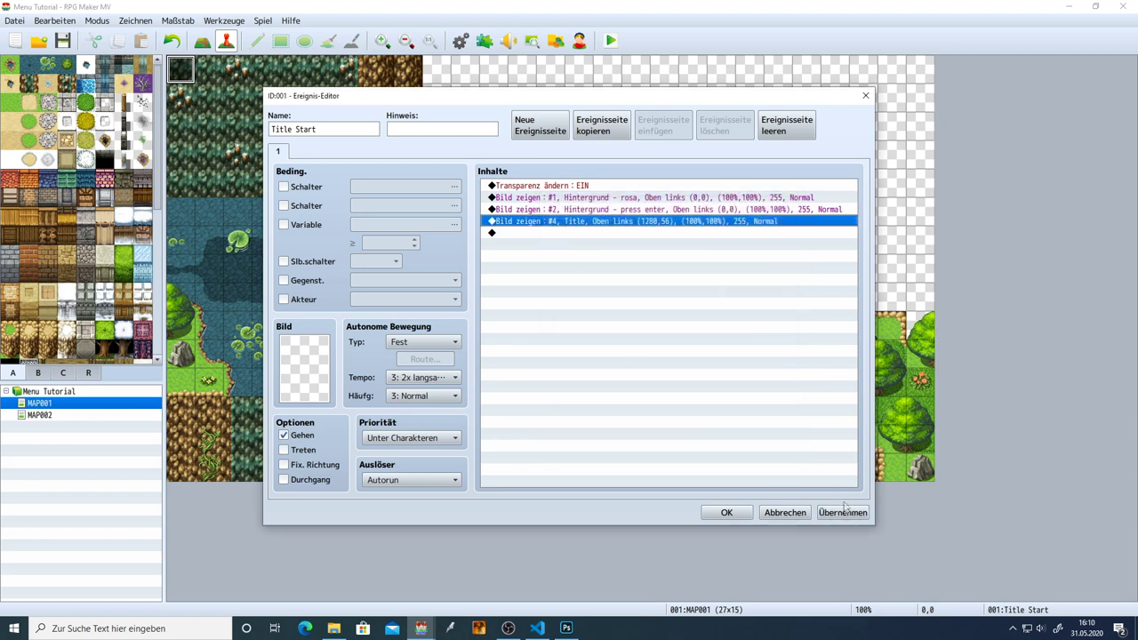
left_click(844, 512)
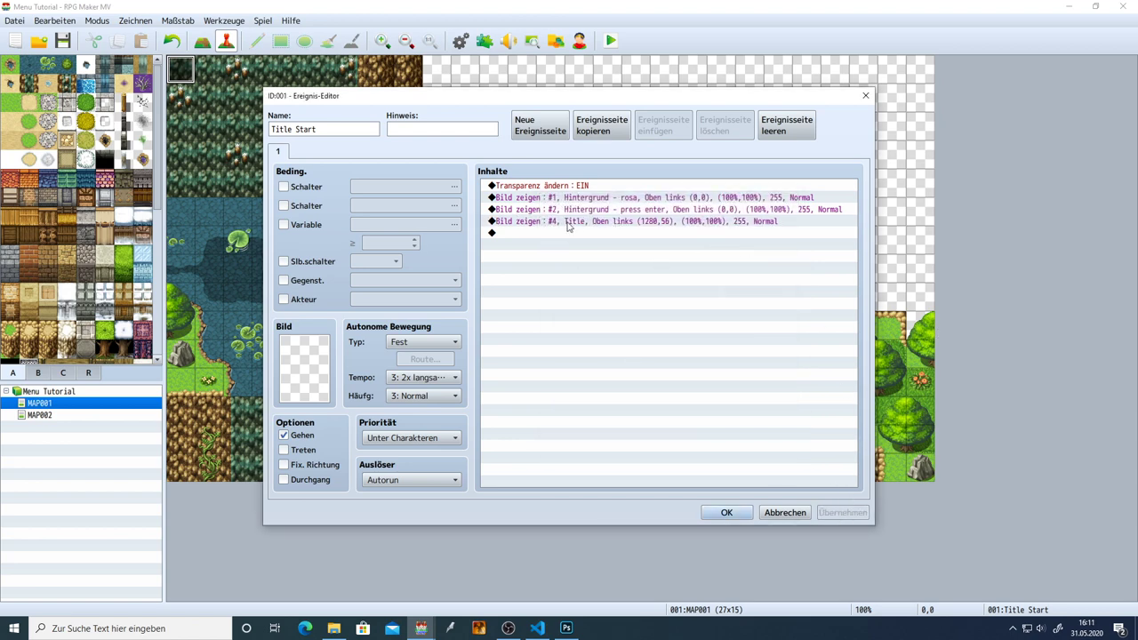
Add a Show Picture command below the Title picture for picture 5 with the Beine image at X 120, Y 312.
left_click(527, 232)
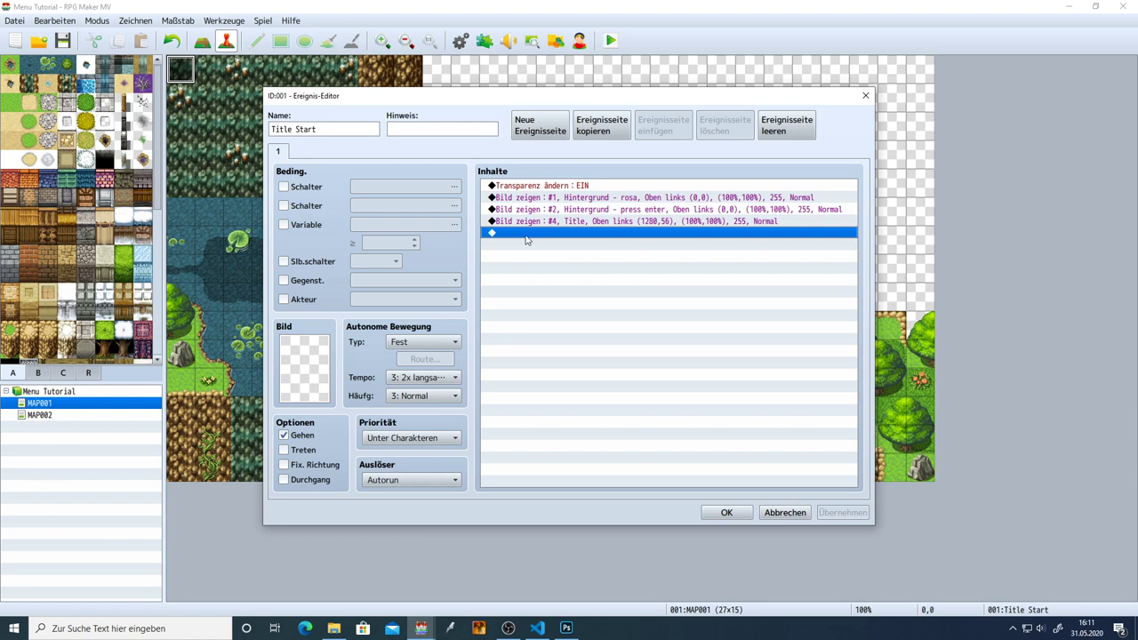
double_click(523, 233)
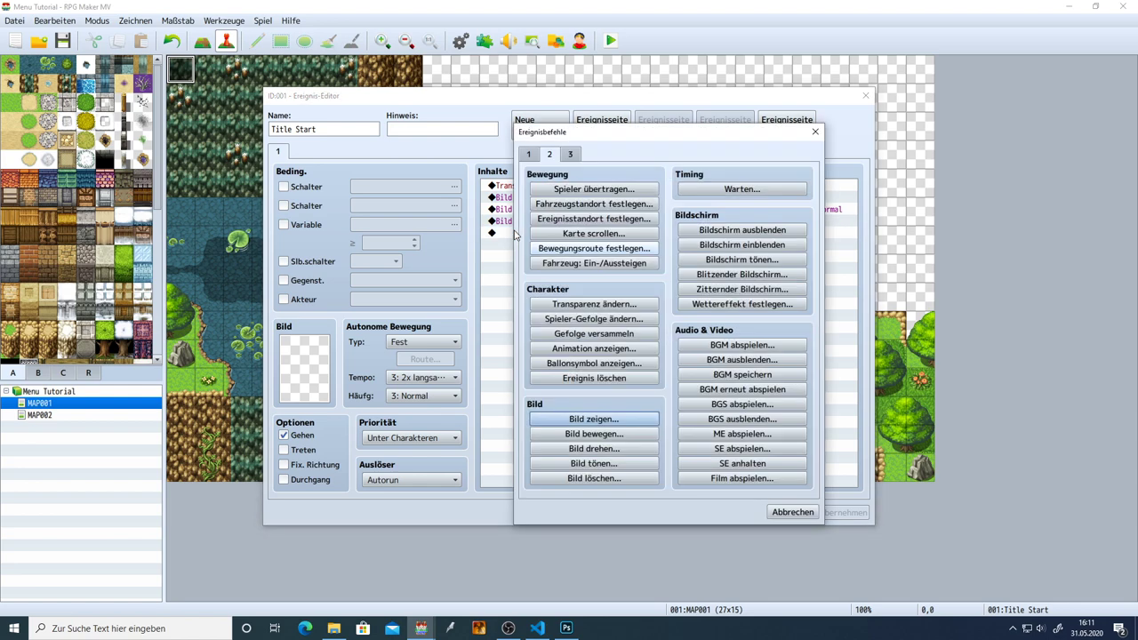
left_click(594, 418)
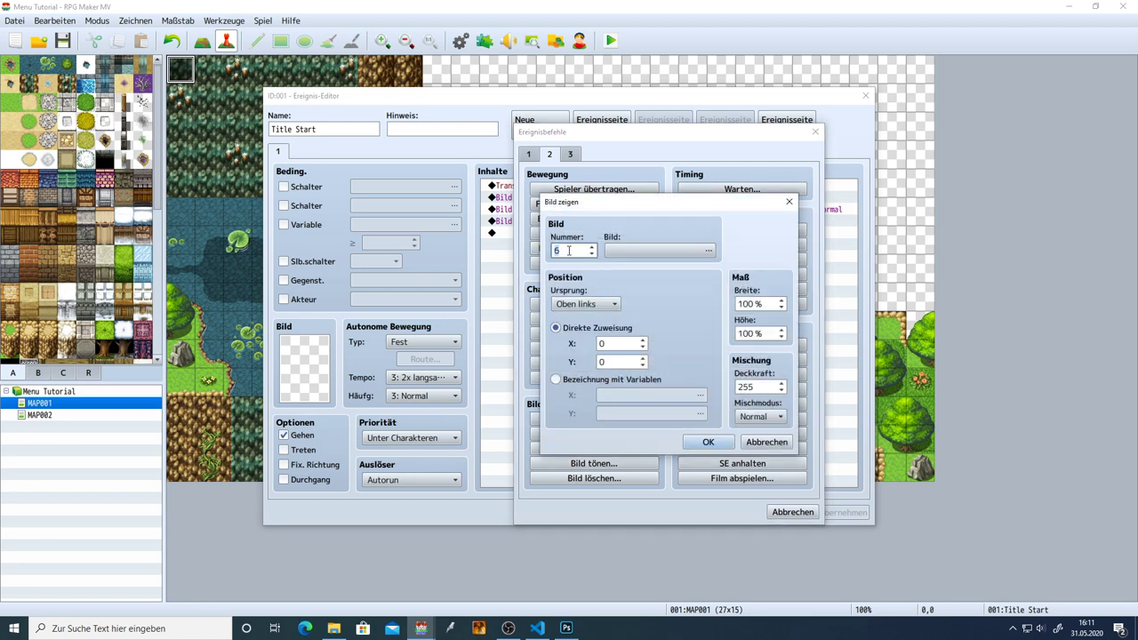
left_click(632, 251)
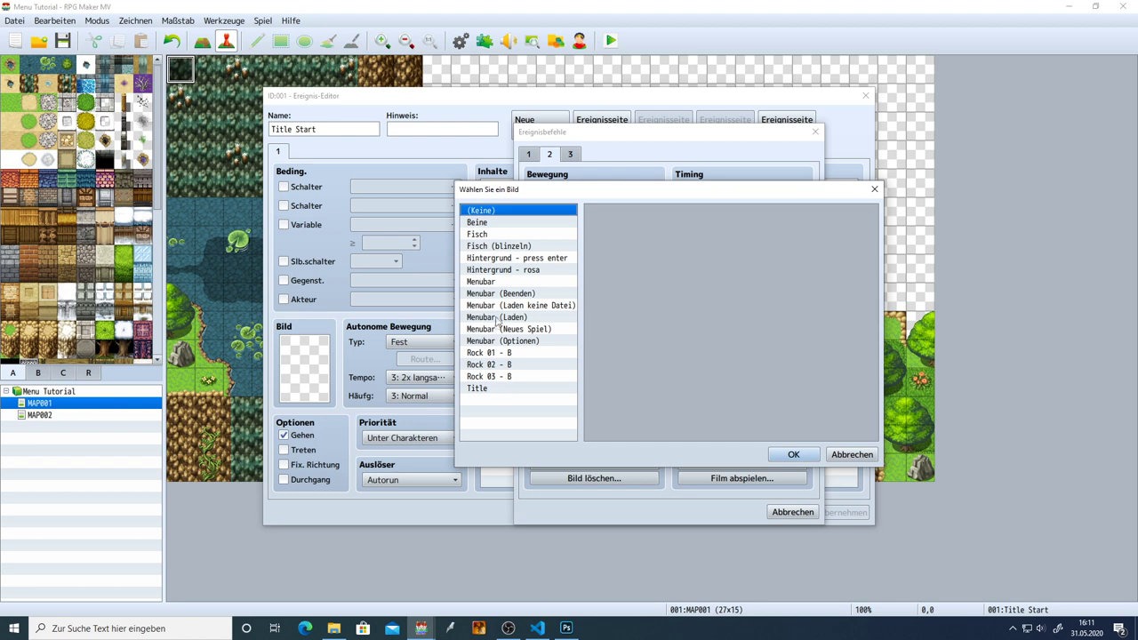
left_click(498, 224)
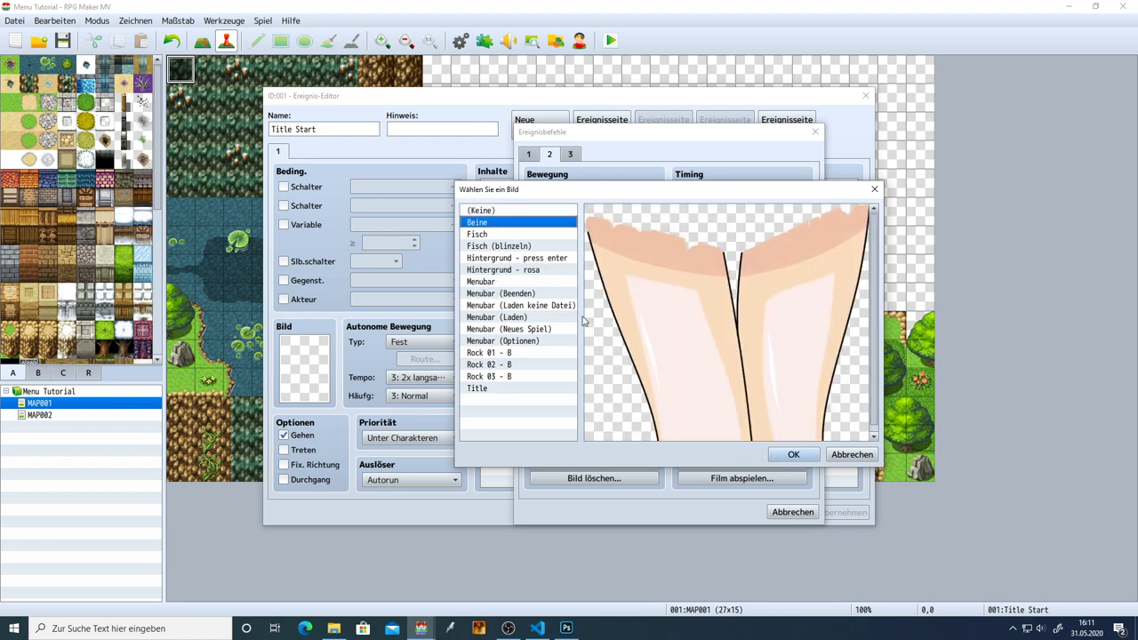
left_click(793, 456)
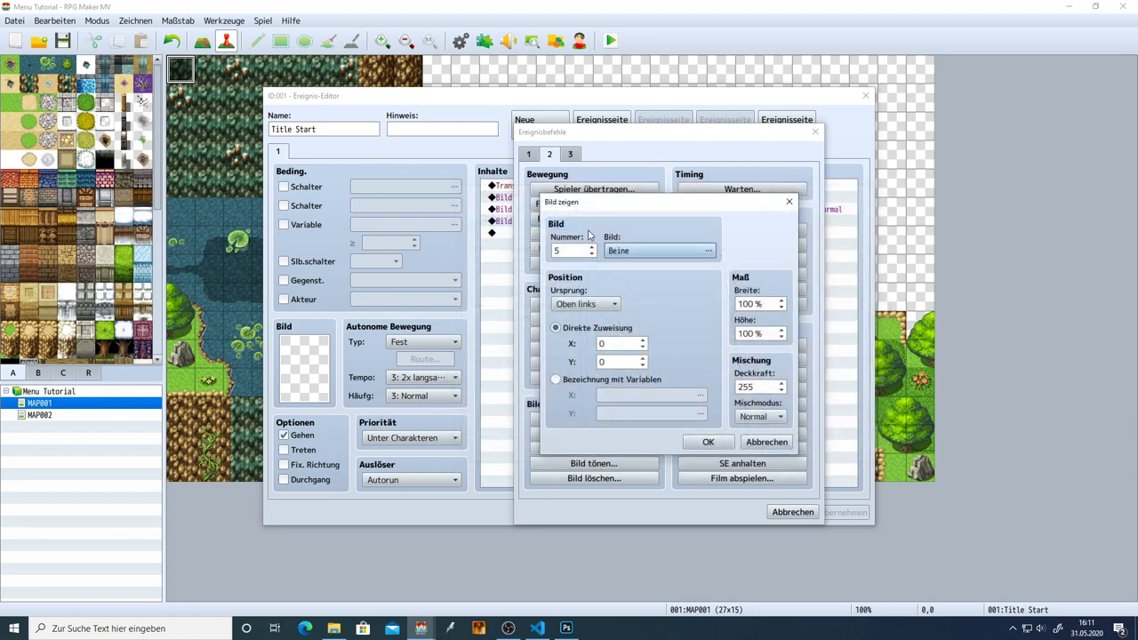
double_click(624, 345)
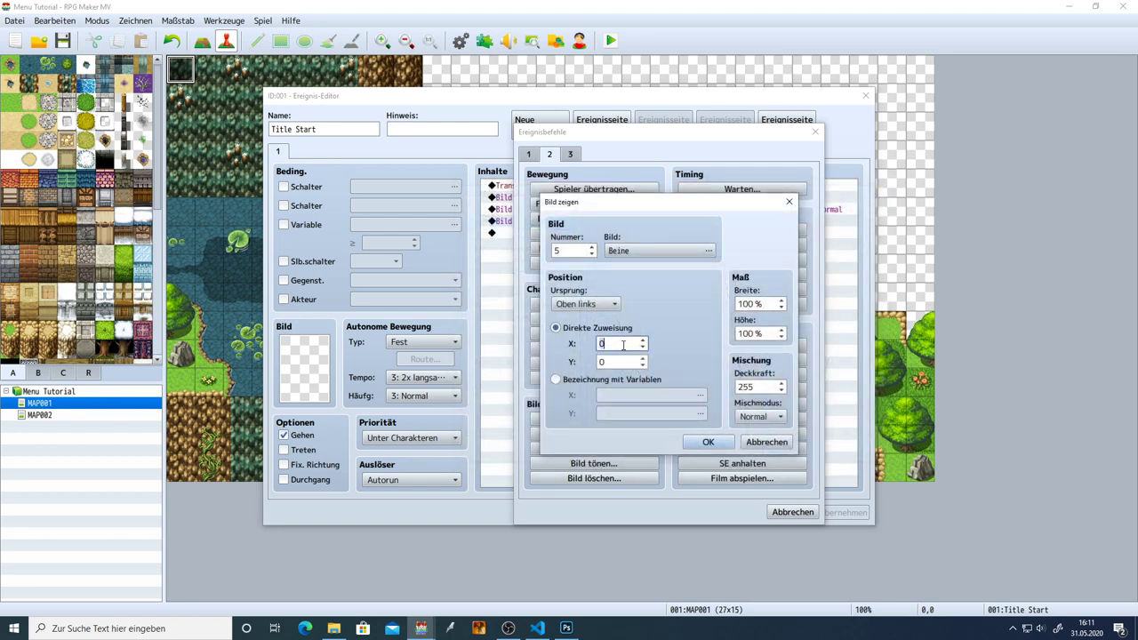
key("Tab")
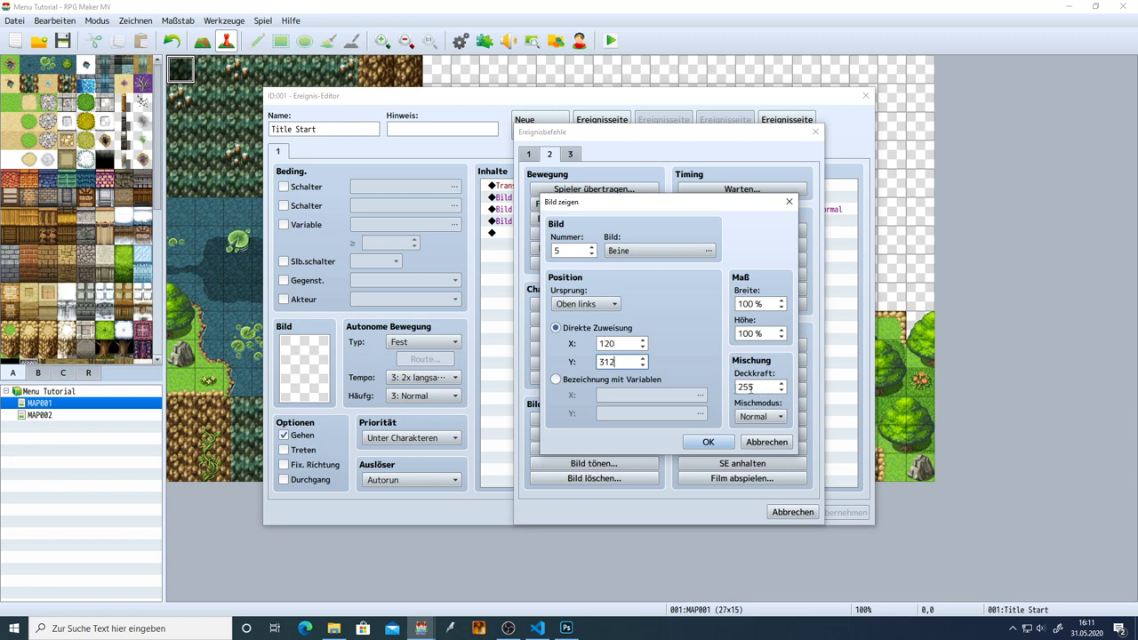
left_click(716, 443)
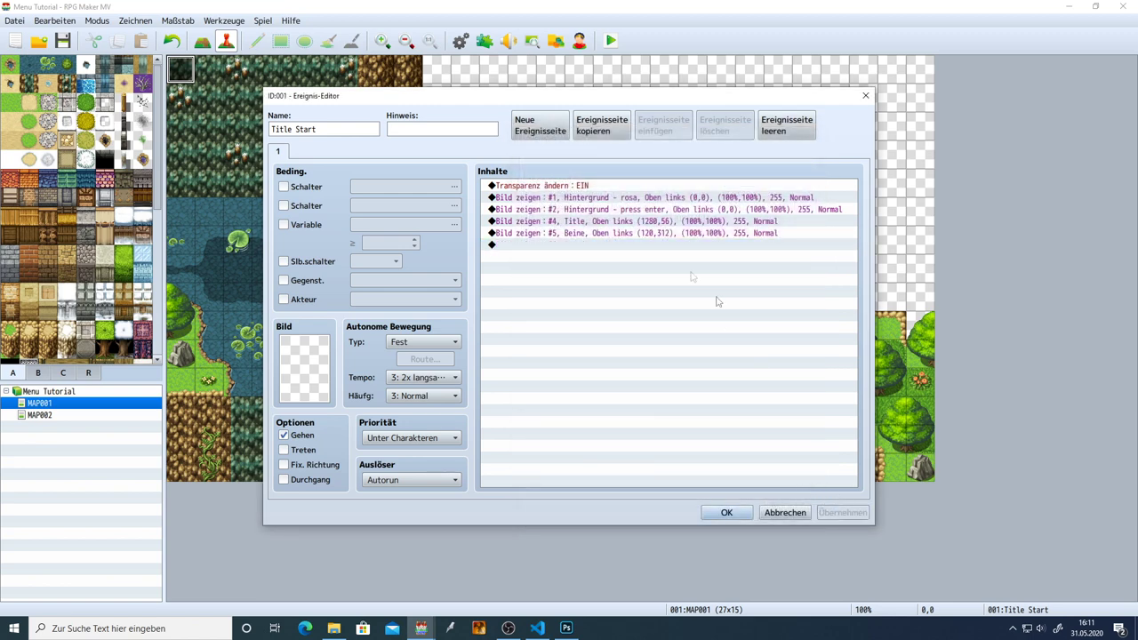
Add a Show Picture command below the Beine picture for picture 8 with the Fisch image at X 135, Y 100, and apply the event.
left_click(528, 246)
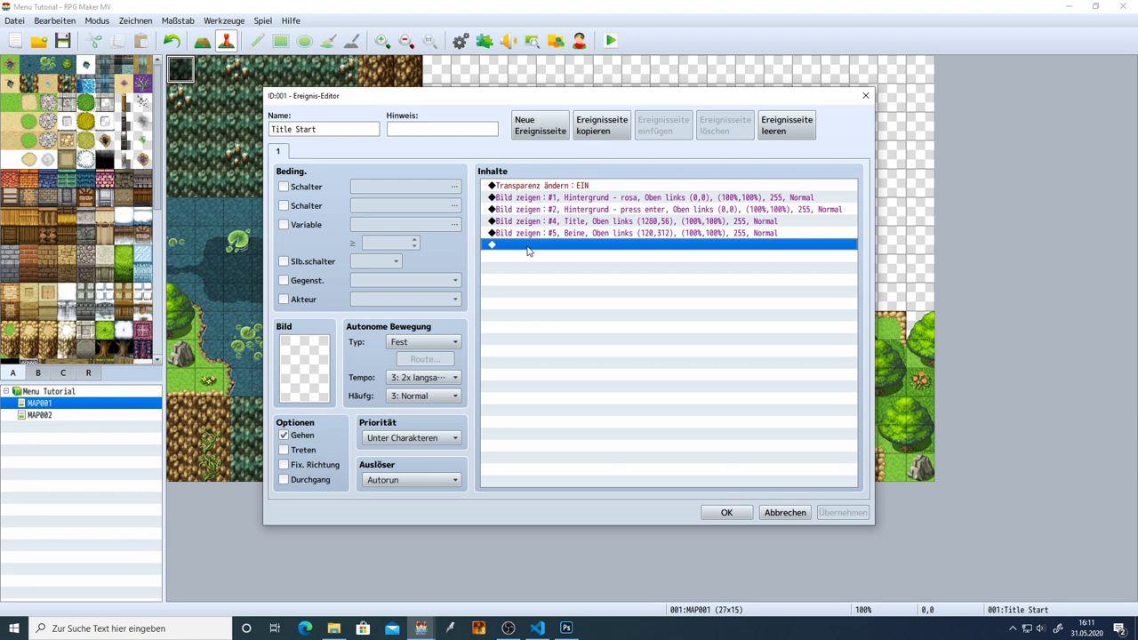
double_click(527, 245)
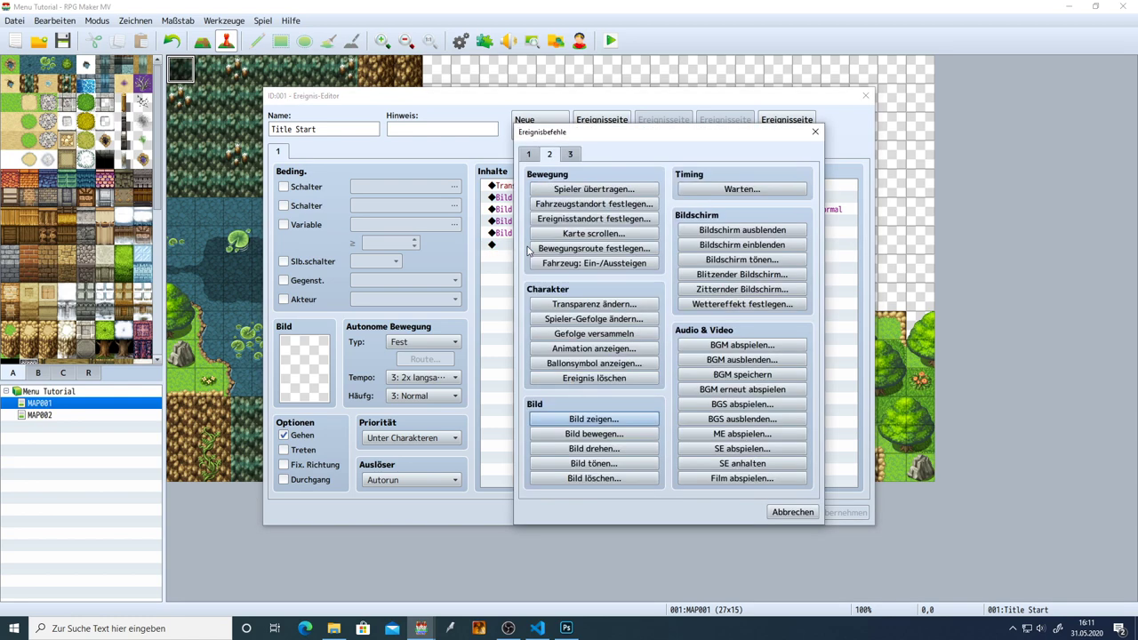
left_click(612, 417)
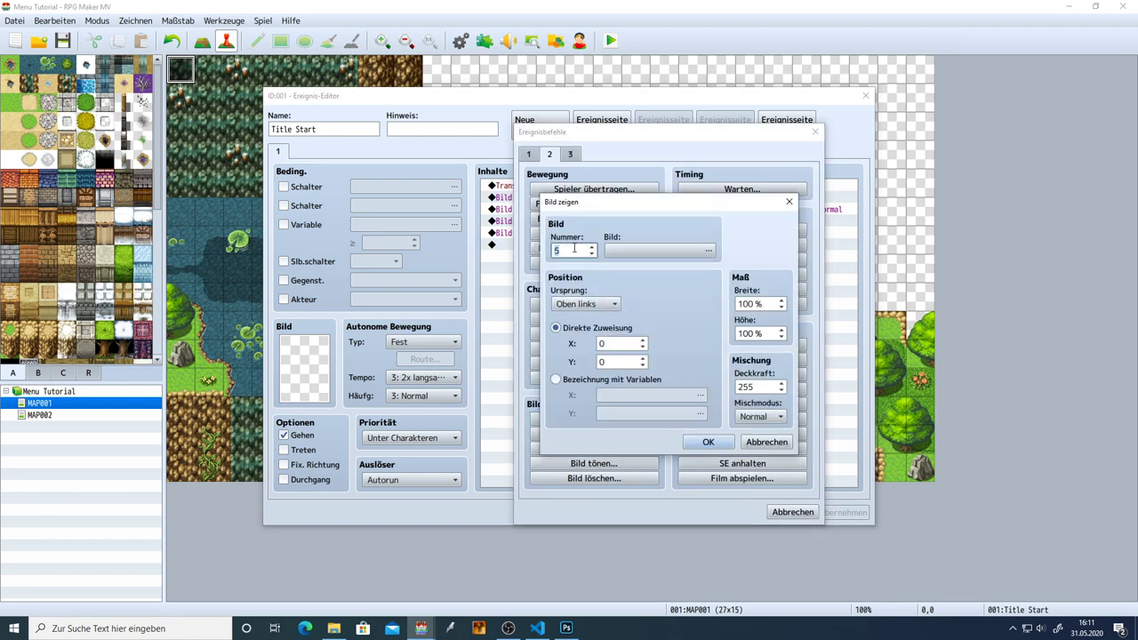
left_click(622, 251)
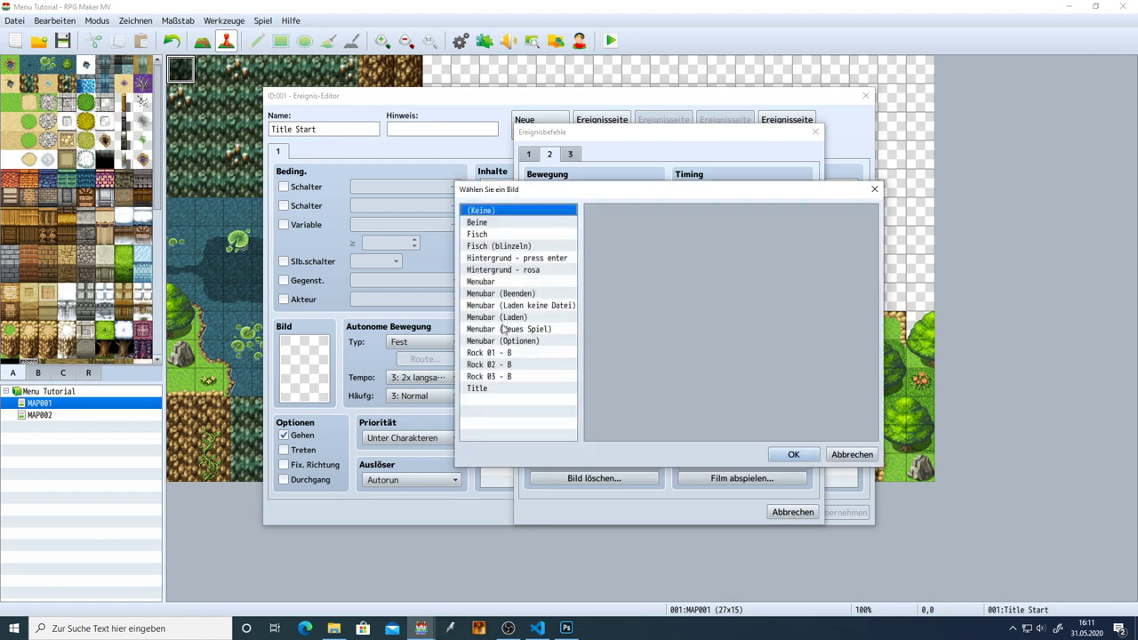
left_click(496, 235)
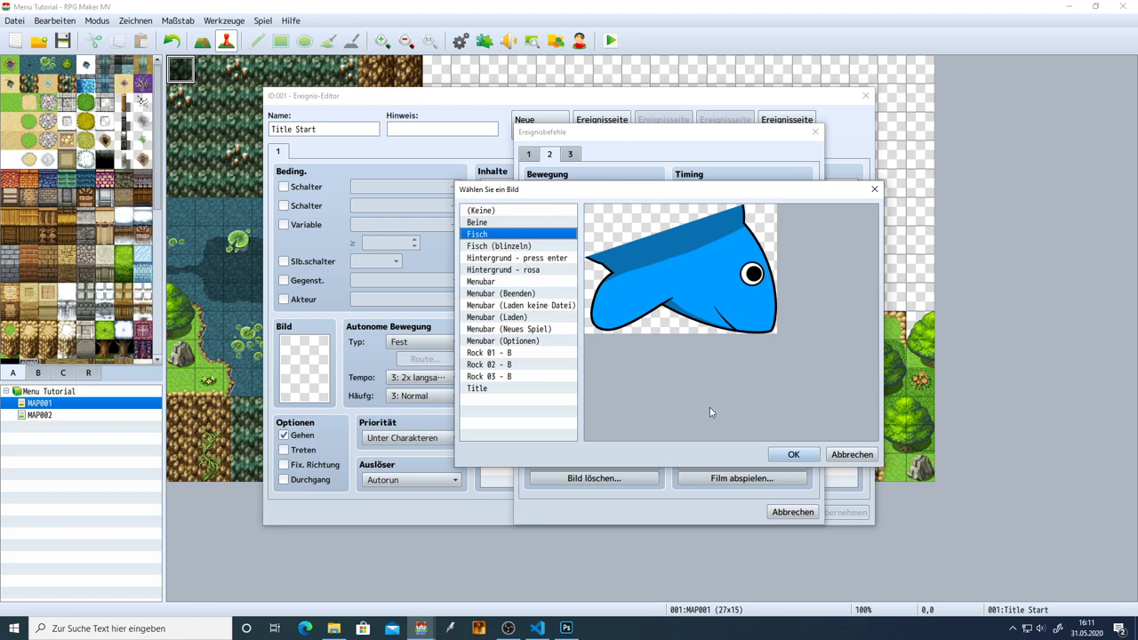
left_click(793, 454)
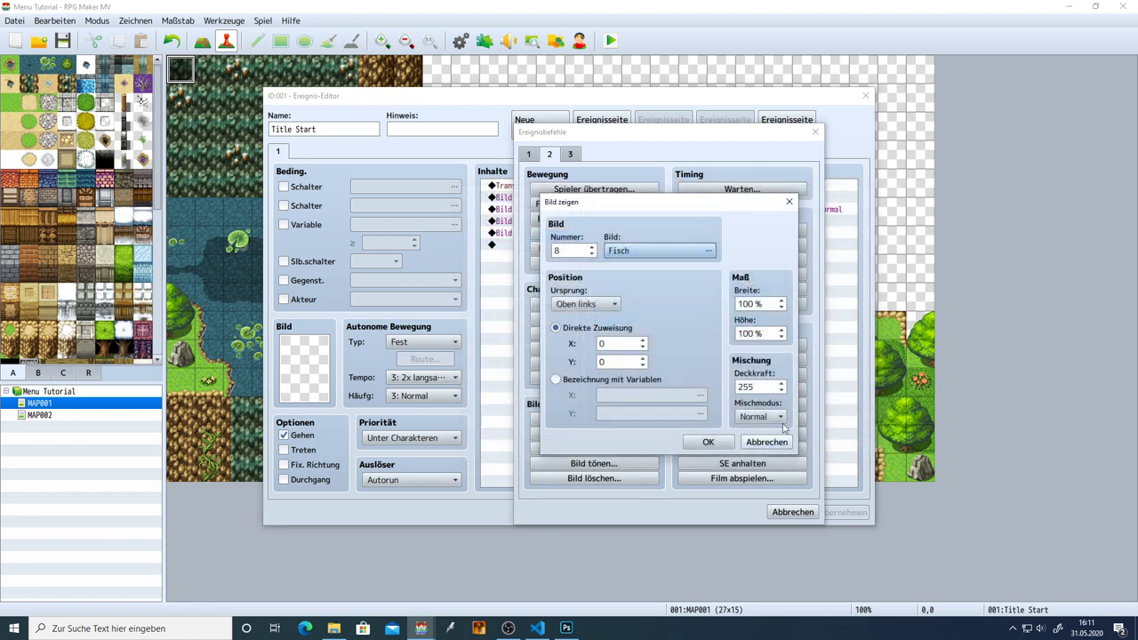
left_click(622, 344)
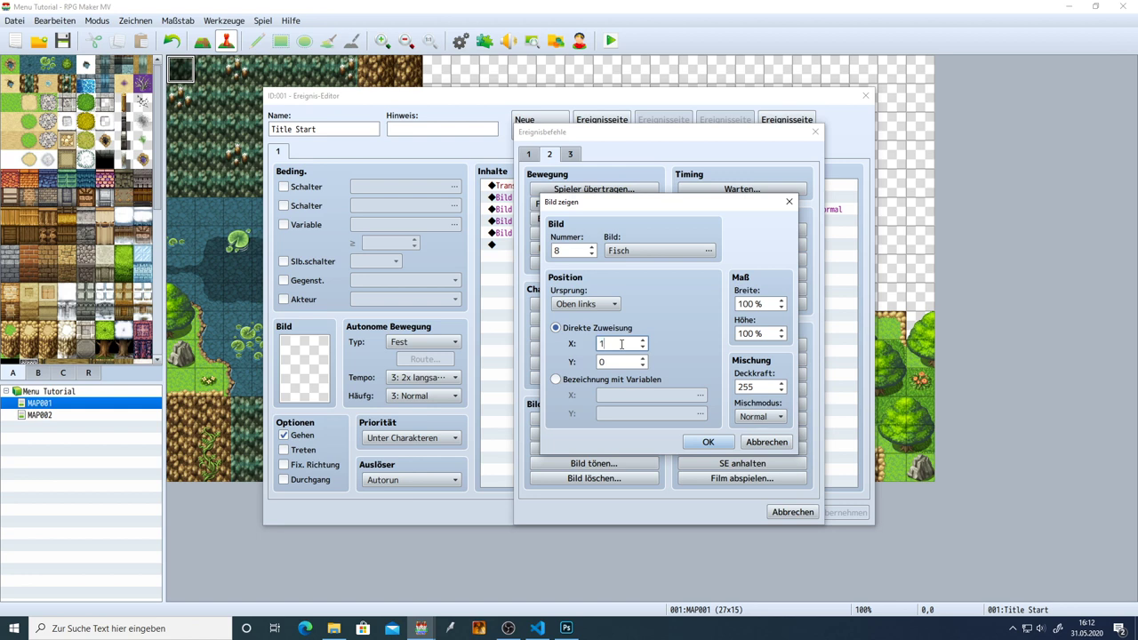
left_click(616, 362)
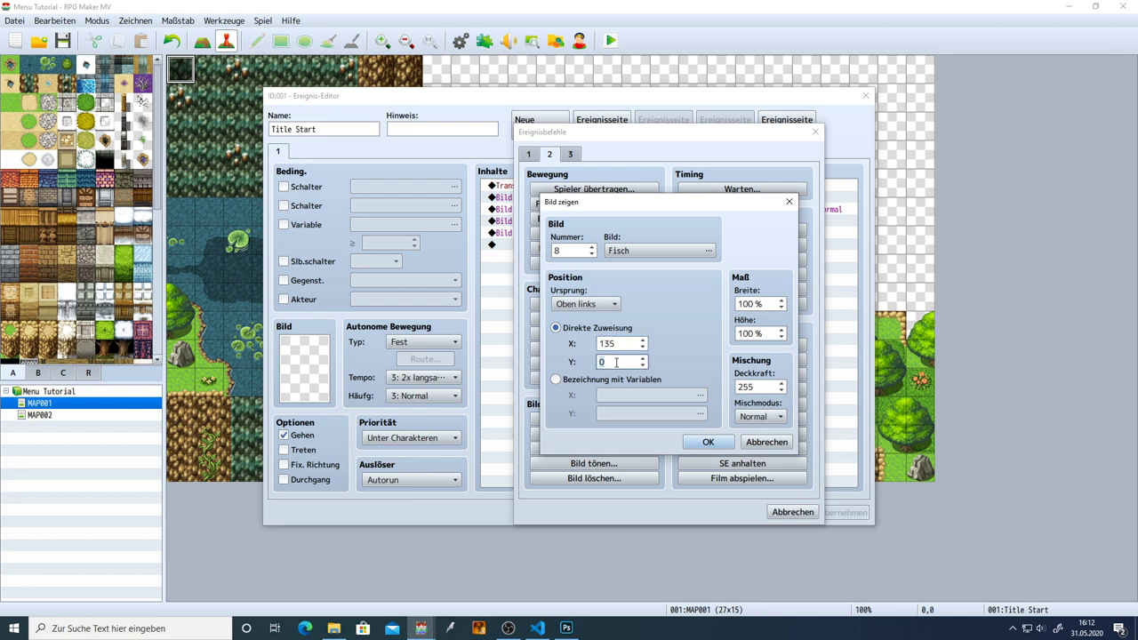
type("100")
left_click(716, 445)
left_click(822, 509)
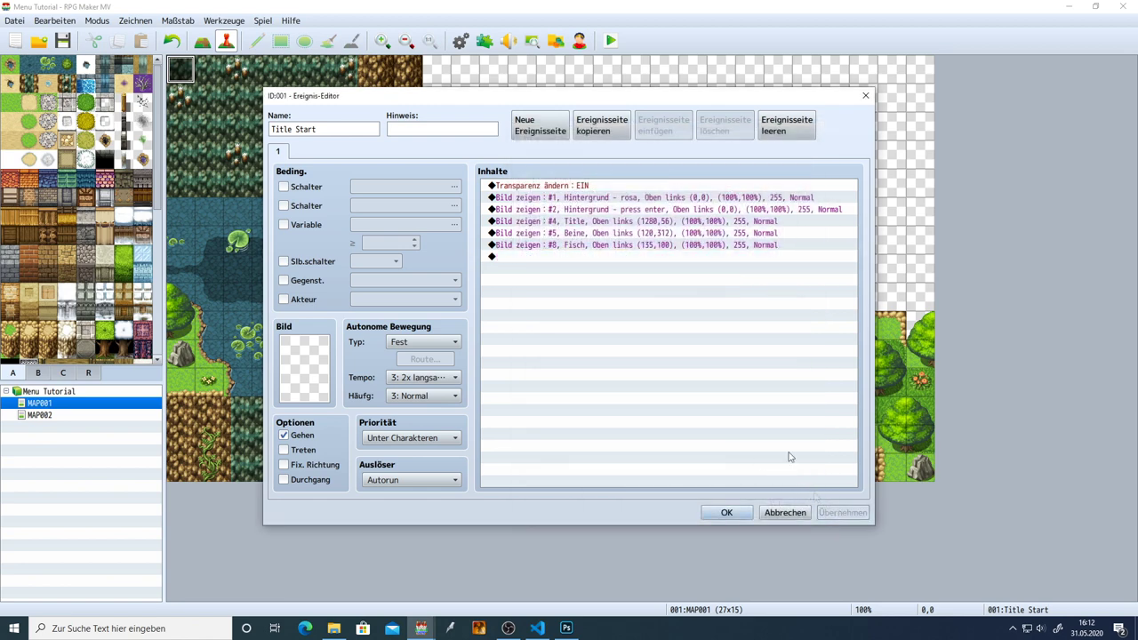
Start a Show Picture command numbered 11 below the Fisch picture and open its image selection.
double_click(559, 257)
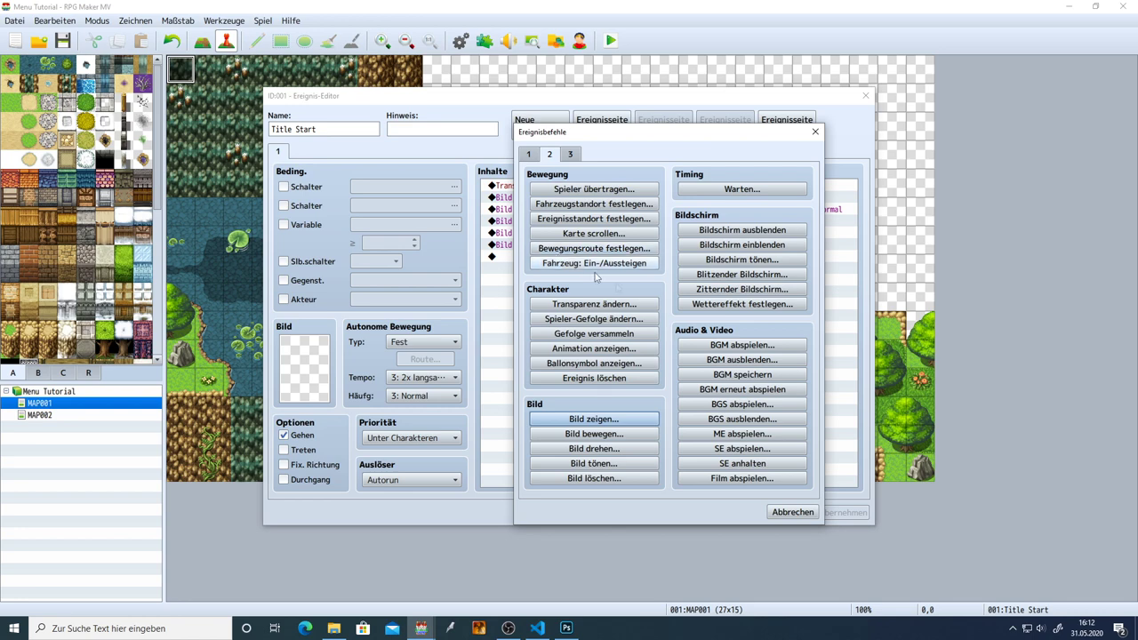
left_click(603, 420)
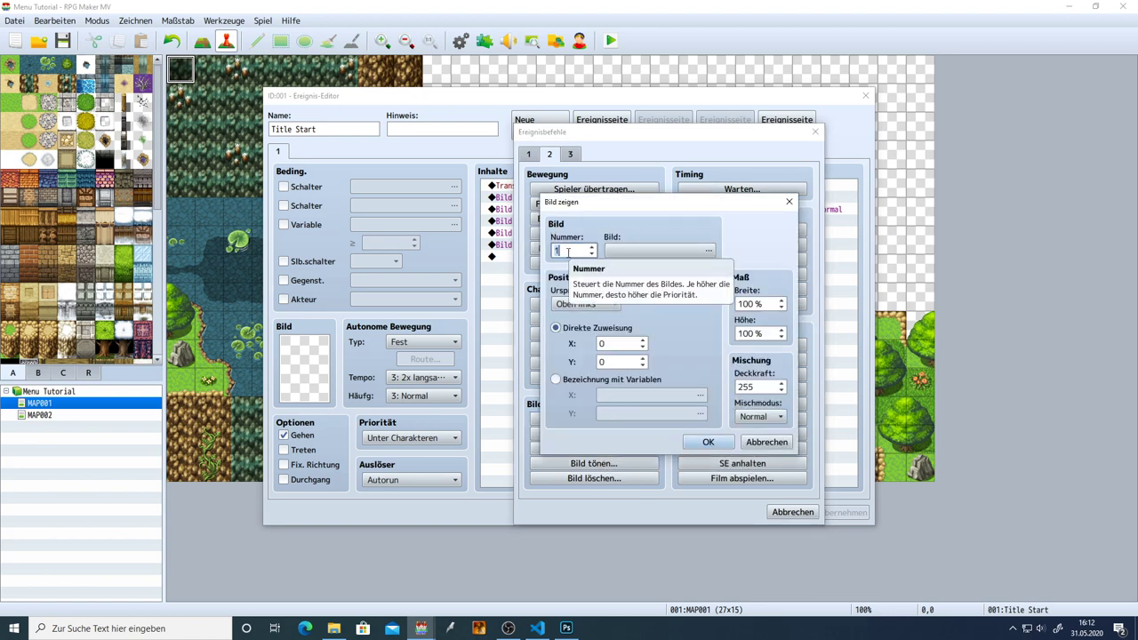
left_click(621, 250)
Compare the image previews of Rock 01 - B, Rock 02 - B and Rock 03 - B.
left_click(496, 353)
scroll(649, 426, "down", 2)
scroll(649, 426, "up", 2)
left_click(509, 364)
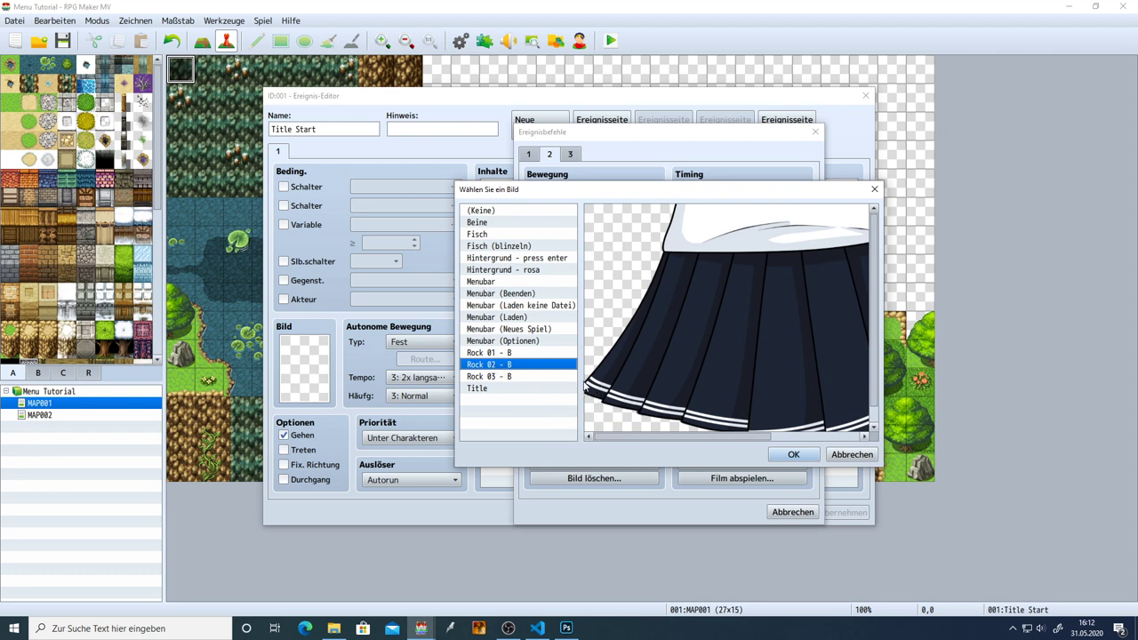
left_click(520, 353)
left_click(520, 364)
left_click(513, 376)
left_click(513, 366)
left_click(513, 354)
left_click(513, 365)
left_click(510, 354)
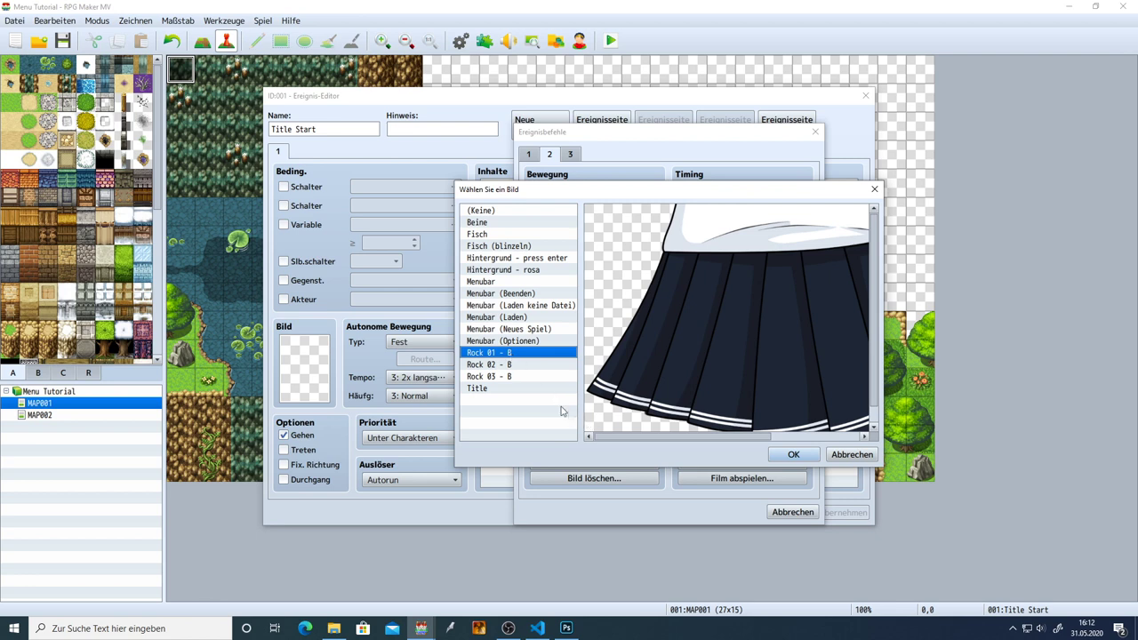
left_click_drag(639, 438, 572, 434)
left_click(504, 365)
left_click(516, 354)
Assign the Rock 01 - B image to picture 11 and confirm the command at X 0, Y 0.
double_click(515, 354)
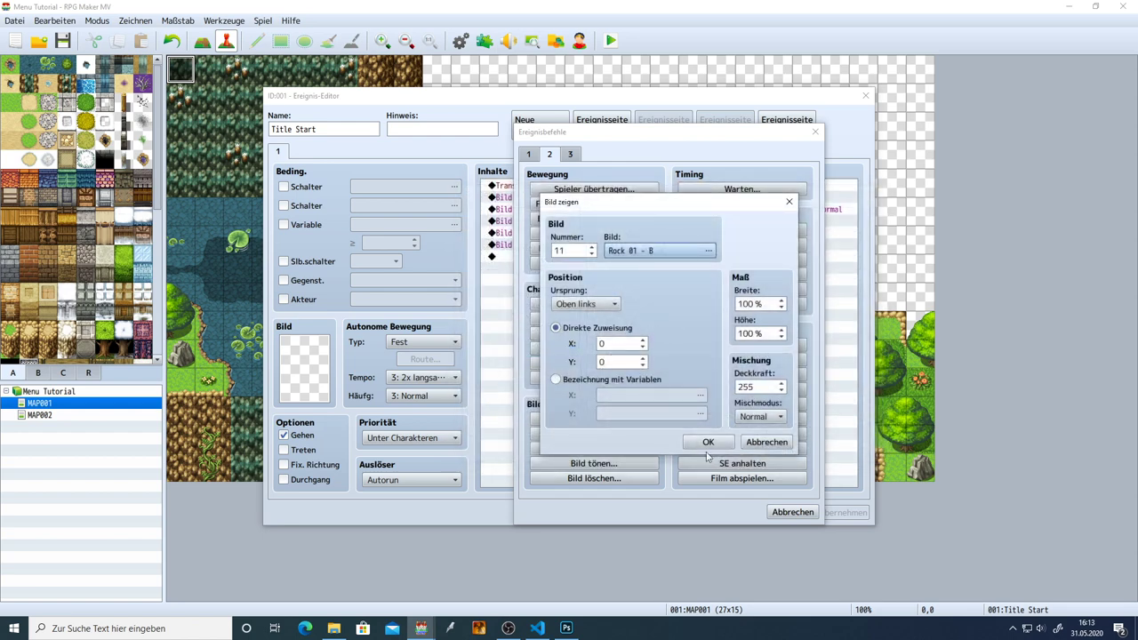
left_click(619, 343)
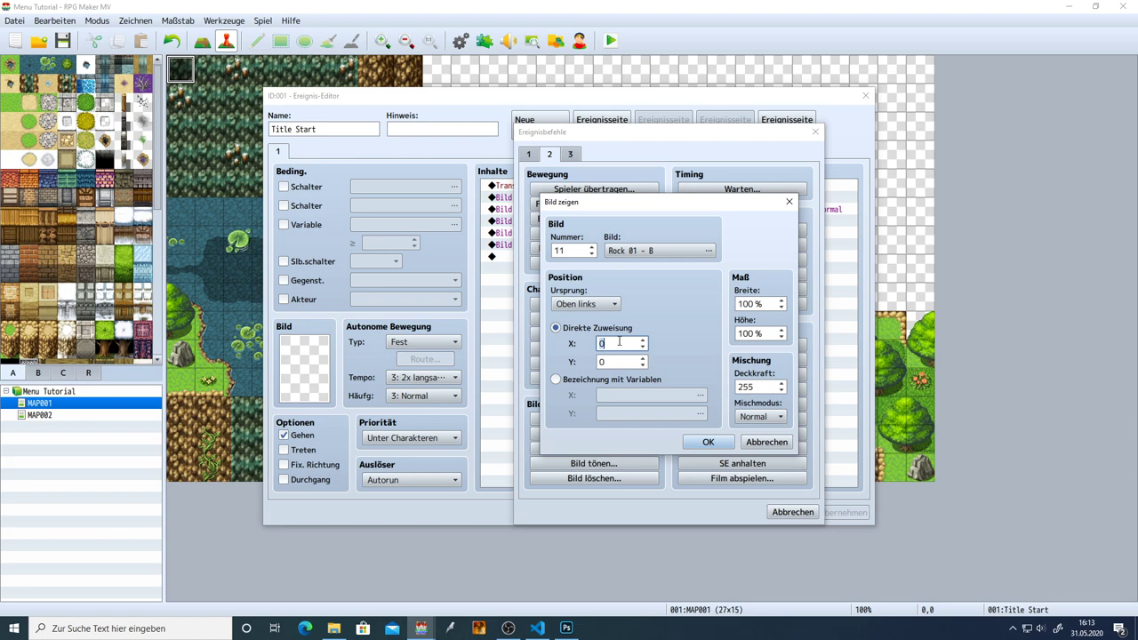
left_click(707, 442)
Copy the Rock 01 - B picture command and paste two duplicates at the end of the event contents.
left_click(573, 258)
key("ctrl+c")
left_click(561, 269)
key("ctrl+v")
key("ctrl+v")
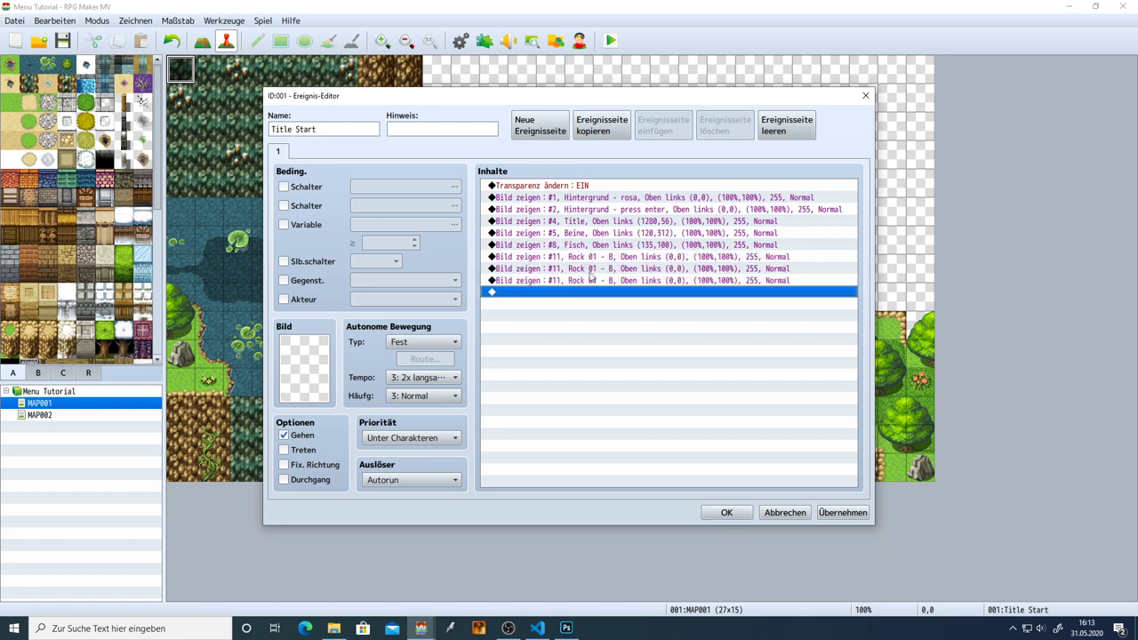
Change one Rock 01 - B duplicate to picture 12 with the Rock 02 - B image and opacity 0.
double_click(588, 280)
left_click(591, 247)
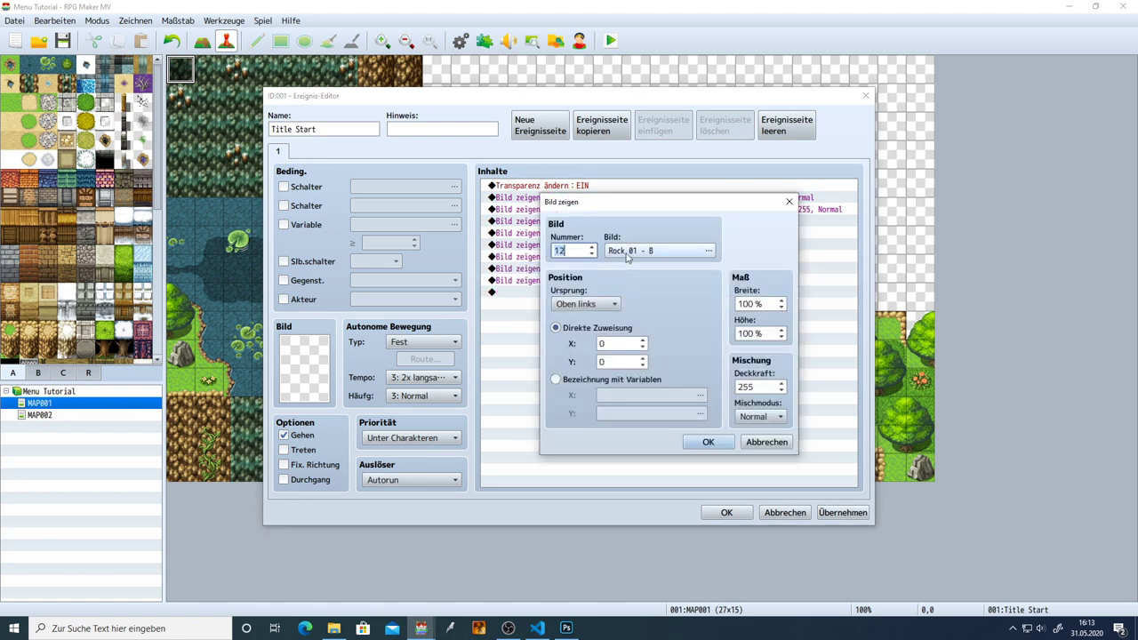
left_click(627, 256)
double_click(531, 366)
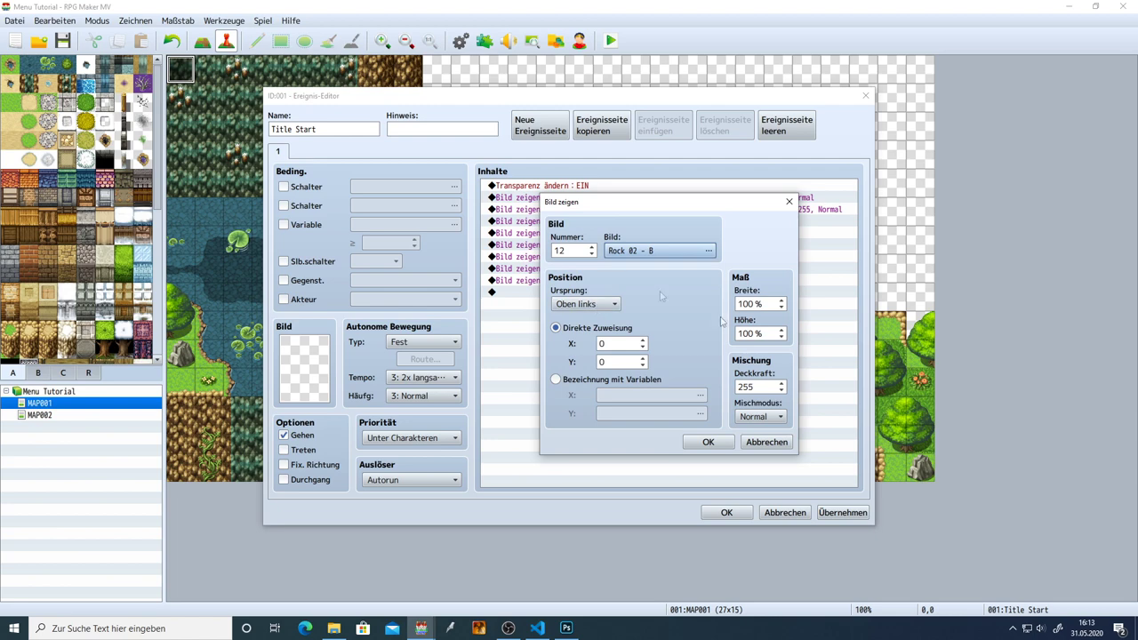
double_click(751, 386)
type("0")
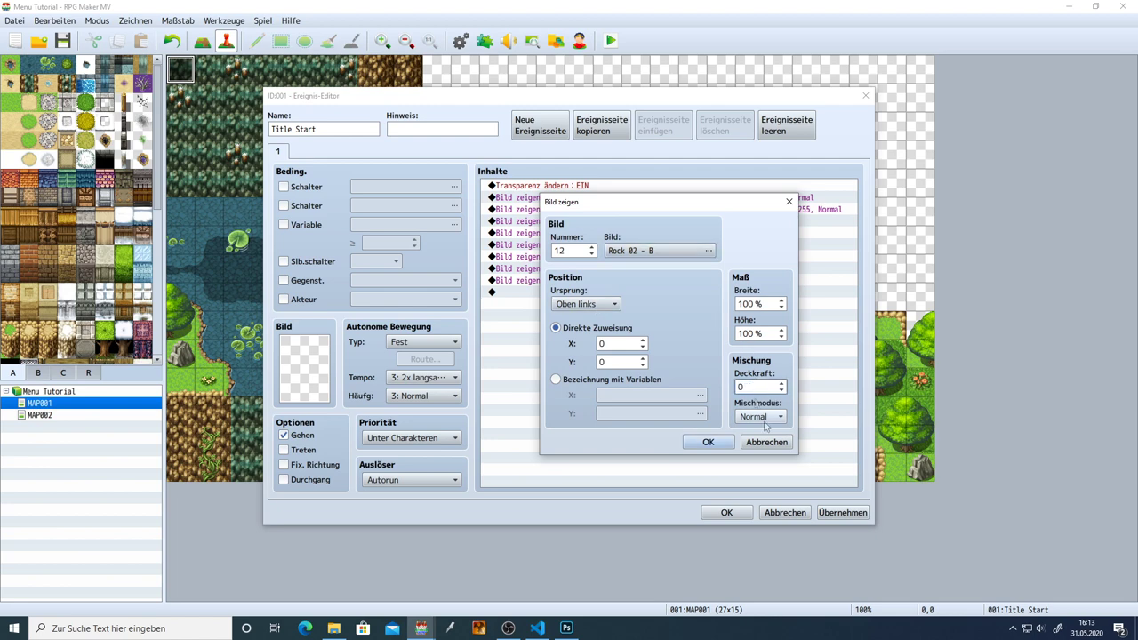
left_click(708, 442)
Change the remaining Rock 01 - B duplicate to picture 13 with the Rock 03 - B image and opacity 0.
double_click(576, 280)
type("13")
left_click(645, 253)
double_click(519, 377)
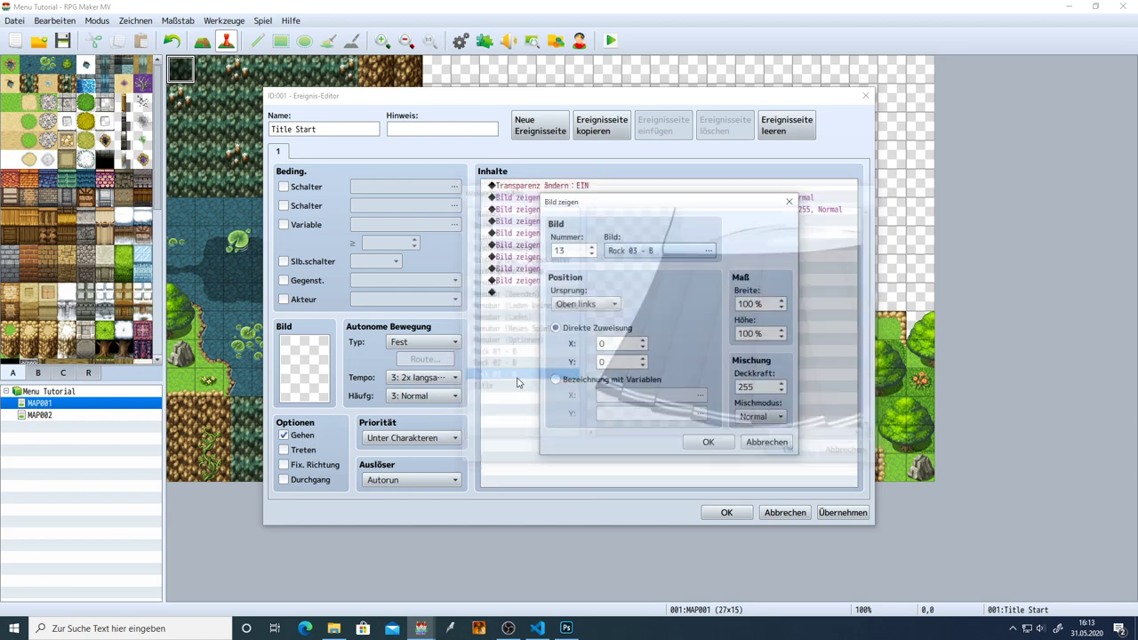
double_click(751, 387)
type("0")
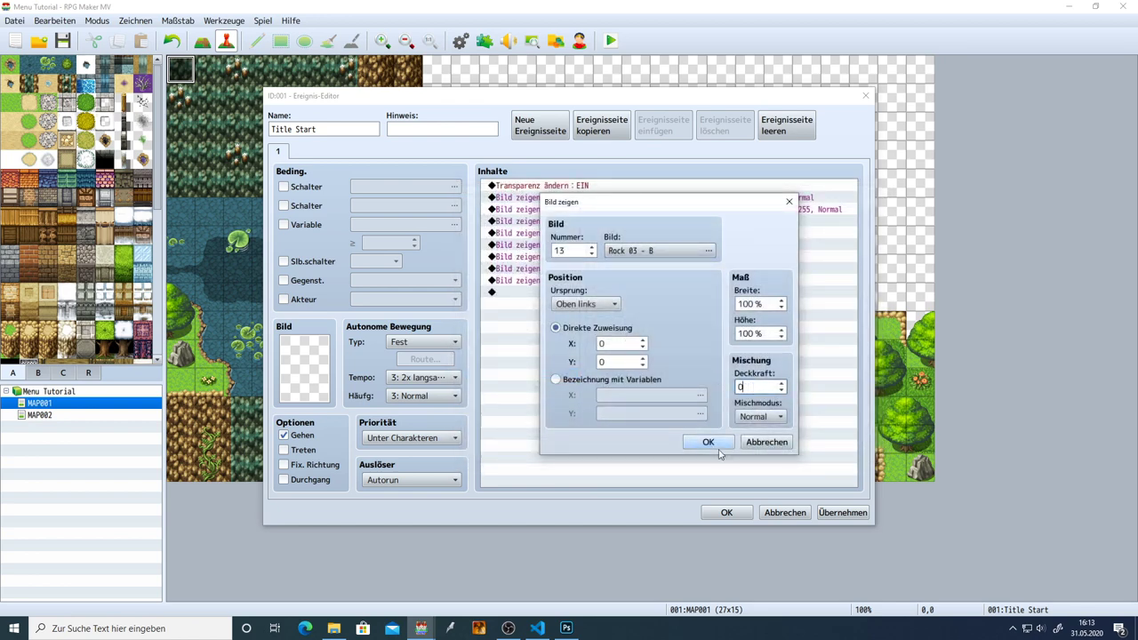
left_click(708, 442)
left_click(841, 513)
Start a Show Picture command numbered 21 below the Rock pictures and open its image selection.
left_click(543, 293)
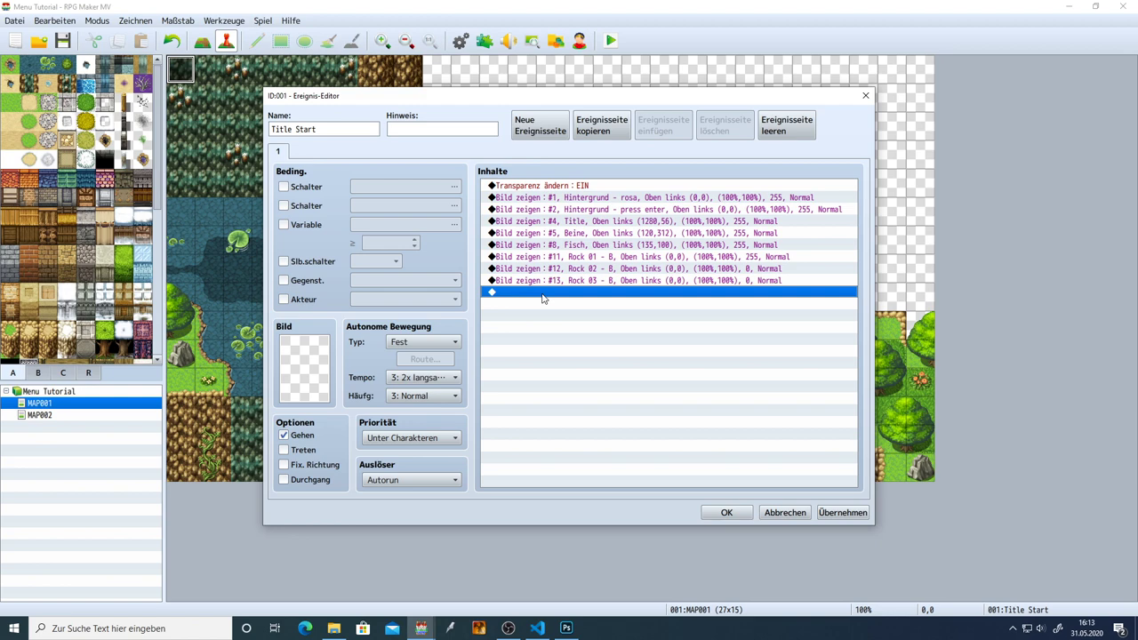
double_click(543, 294)
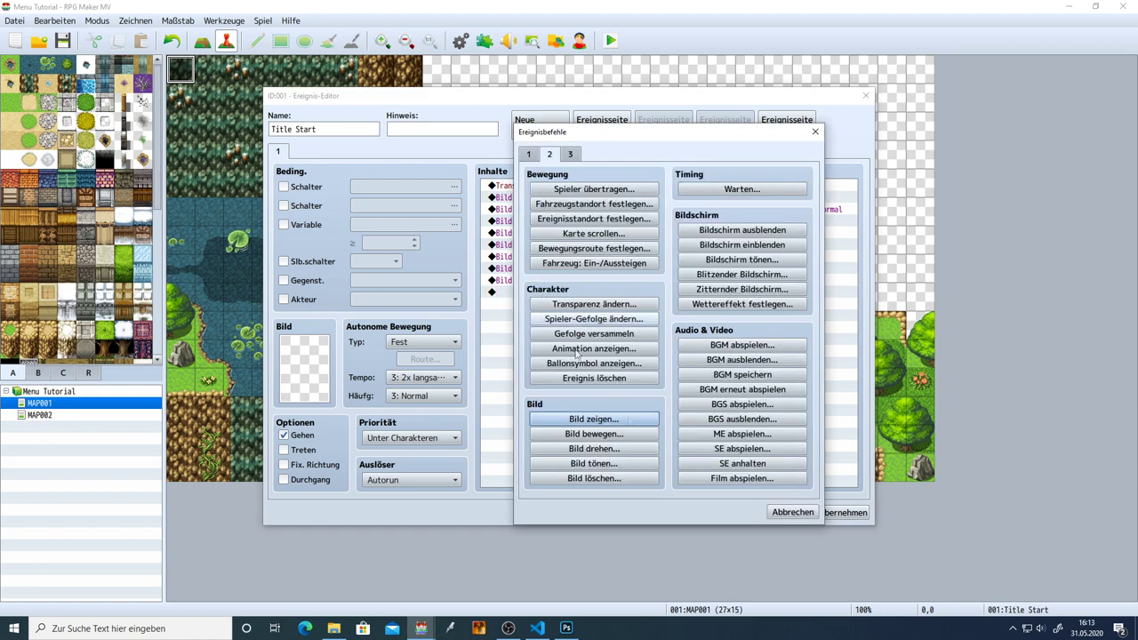
left_click(633, 426)
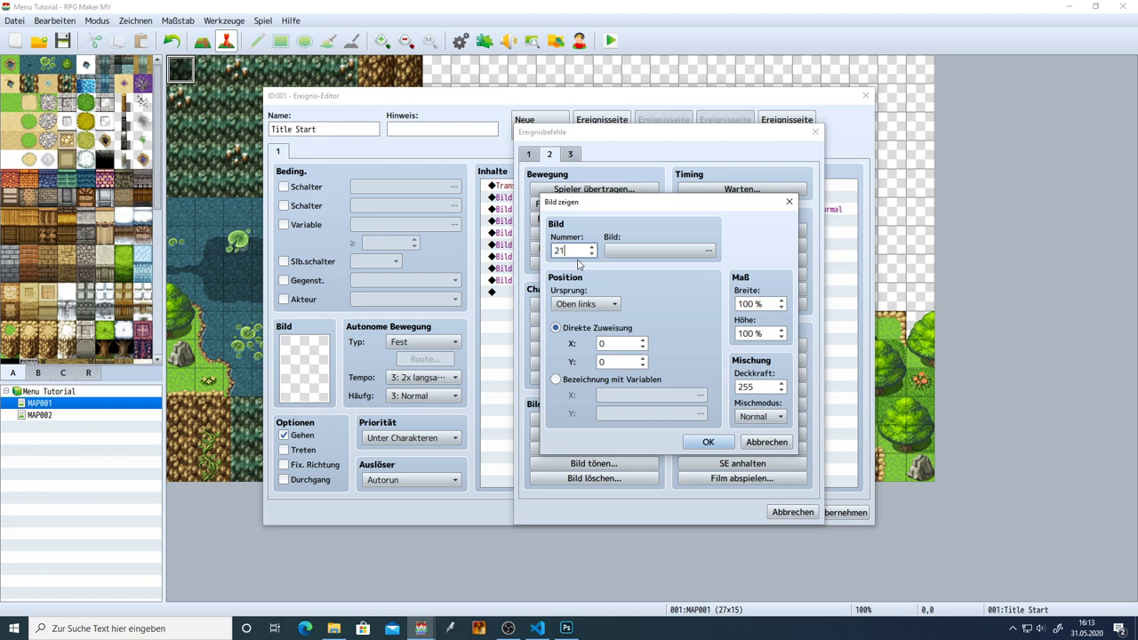
left_click(612, 250)
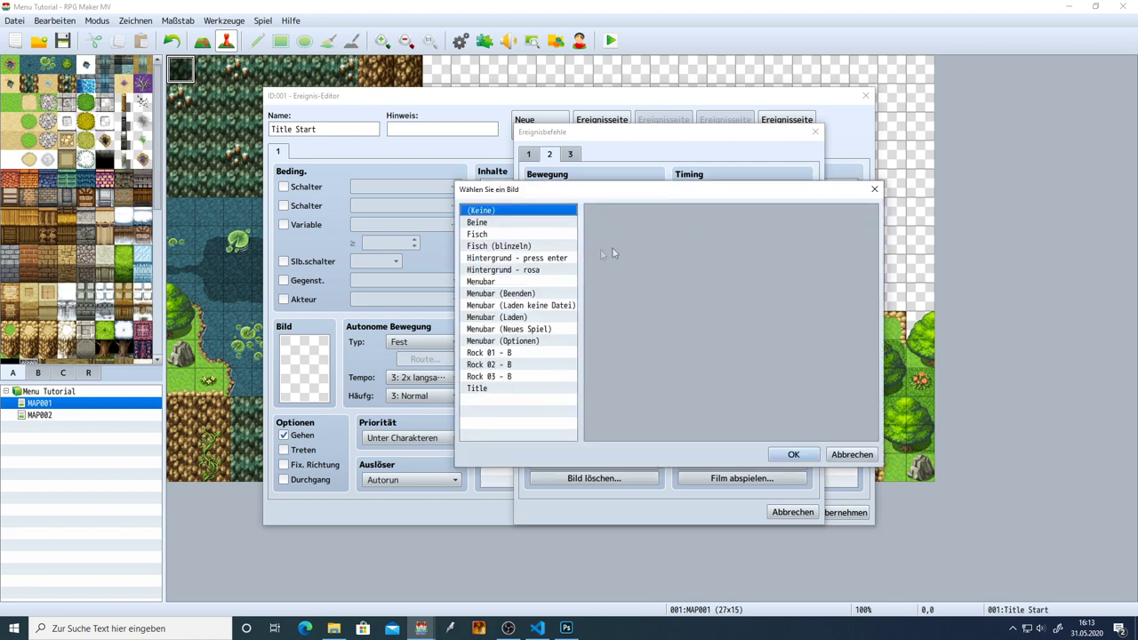
Compare the previews of the Menubar, Menubar (Beenden) and Menubar (Neues Spiel) images across their full width.
left_click(531, 295)
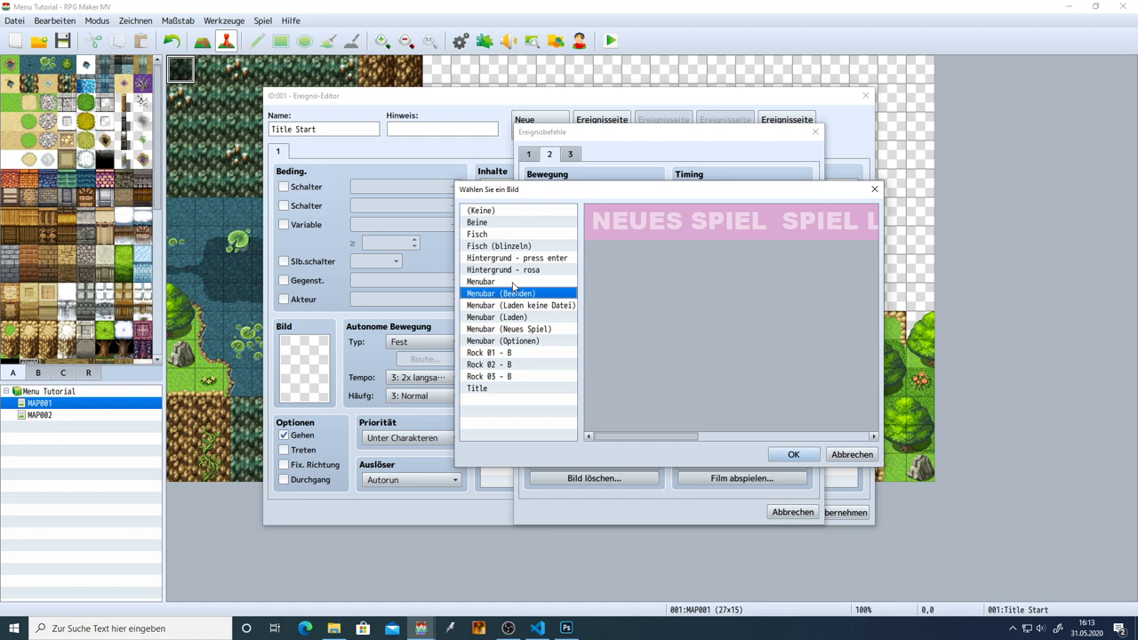
left_click(532, 329)
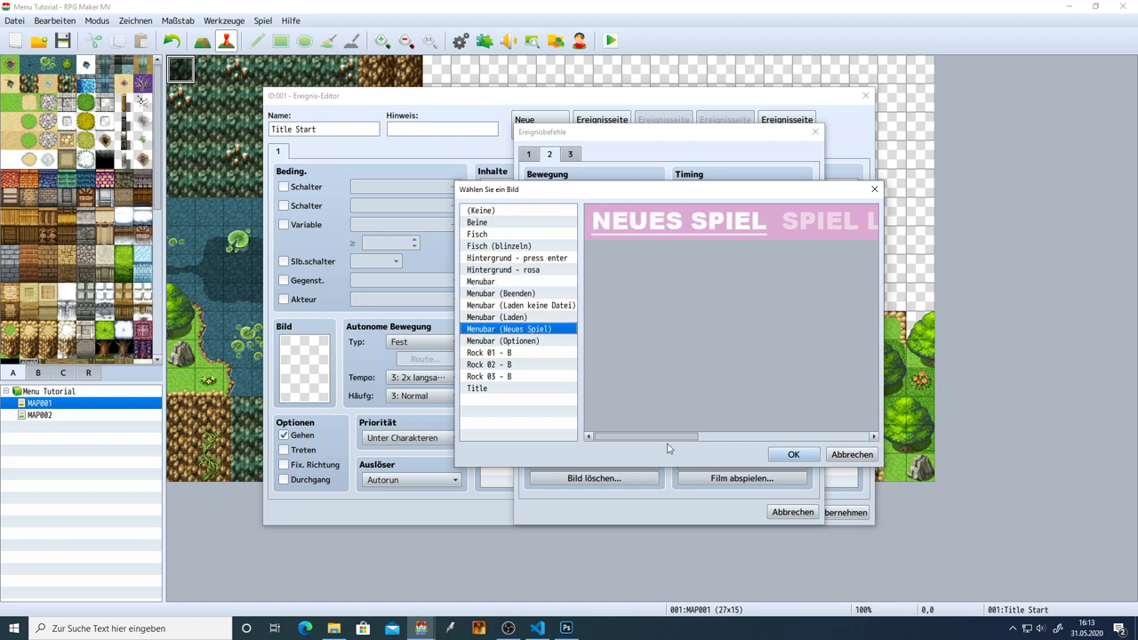
mouse_move(668, 436)
left_mouse_down()
mouse_move(823, 436)
mouse_move(674, 436)
left_mouse_up()
left_click(511, 293)
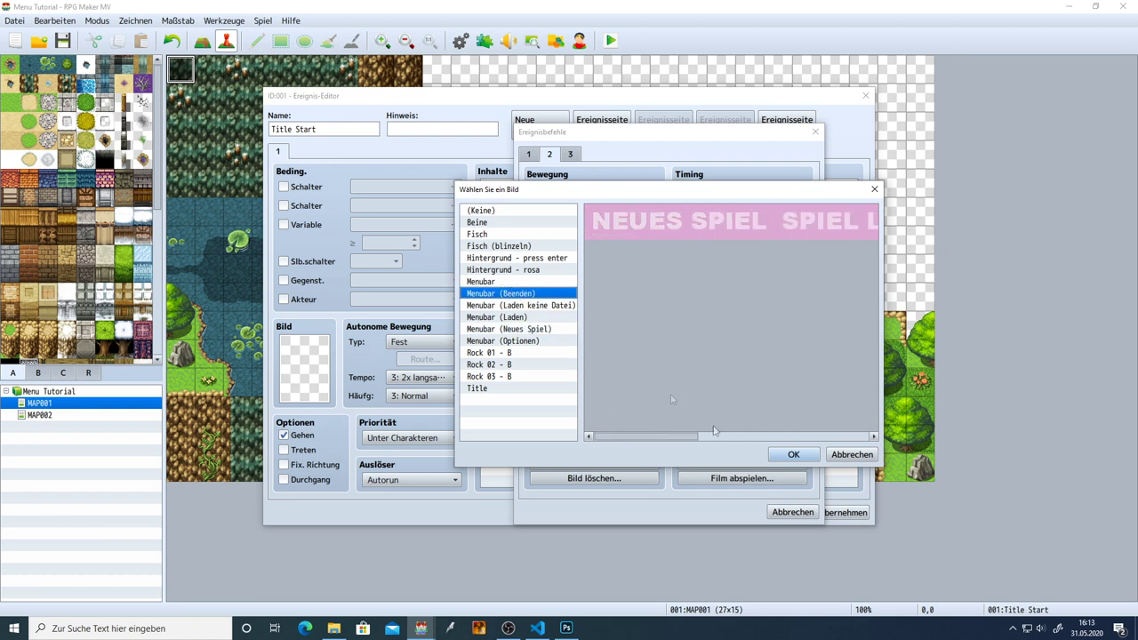
left_click_drag(700, 438, 871, 449)
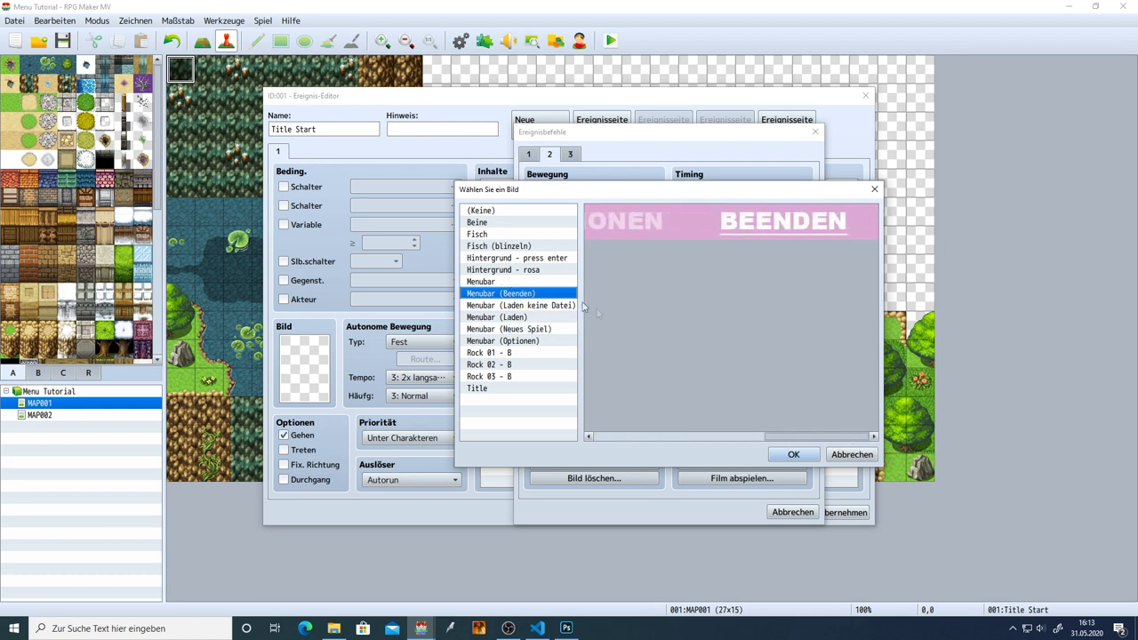
left_click(514, 283)
left_click_drag(796, 437, 582, 450)
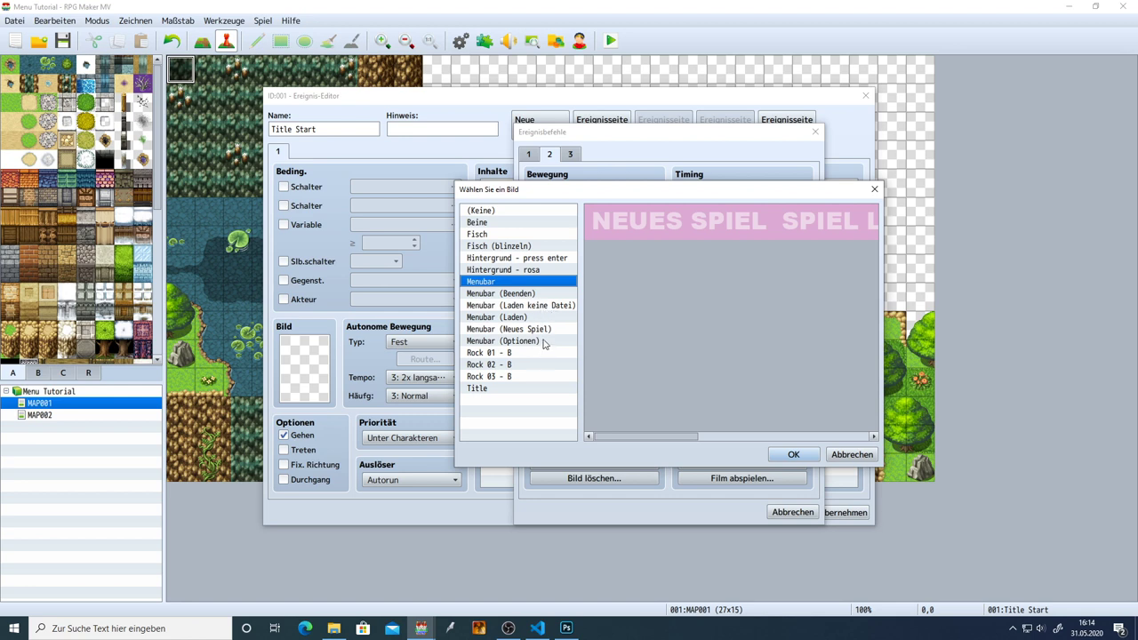
Assign the Menubar (Neues Spiel) image to picture 21 at X 0, Y 0, confirm the command and apply the event.
left_click(542, 331)
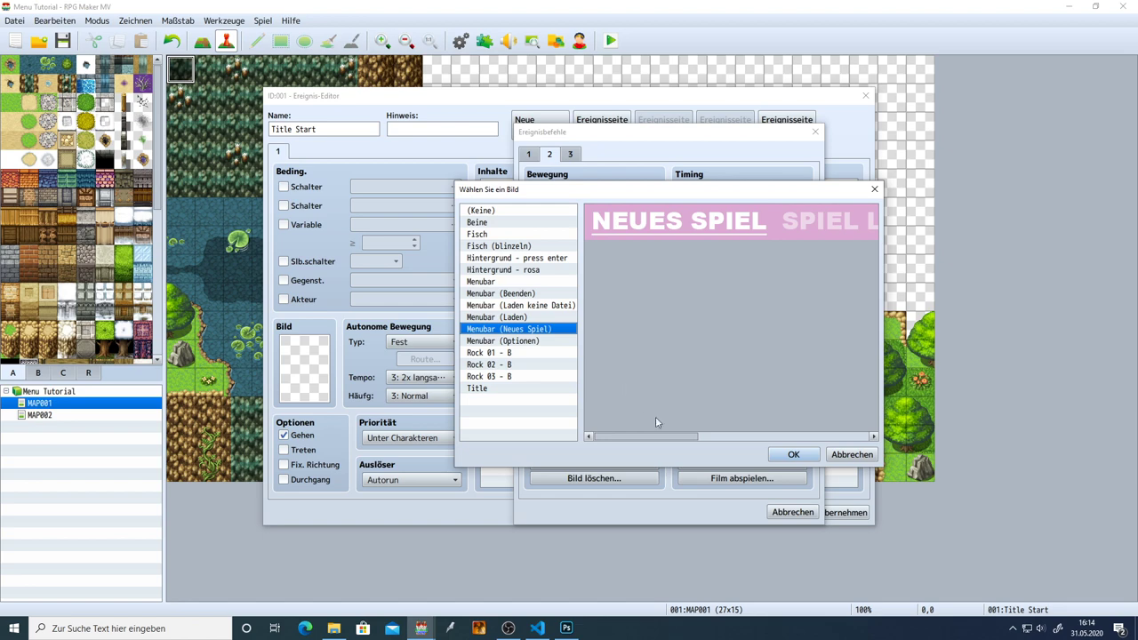
left_click(790, 454)
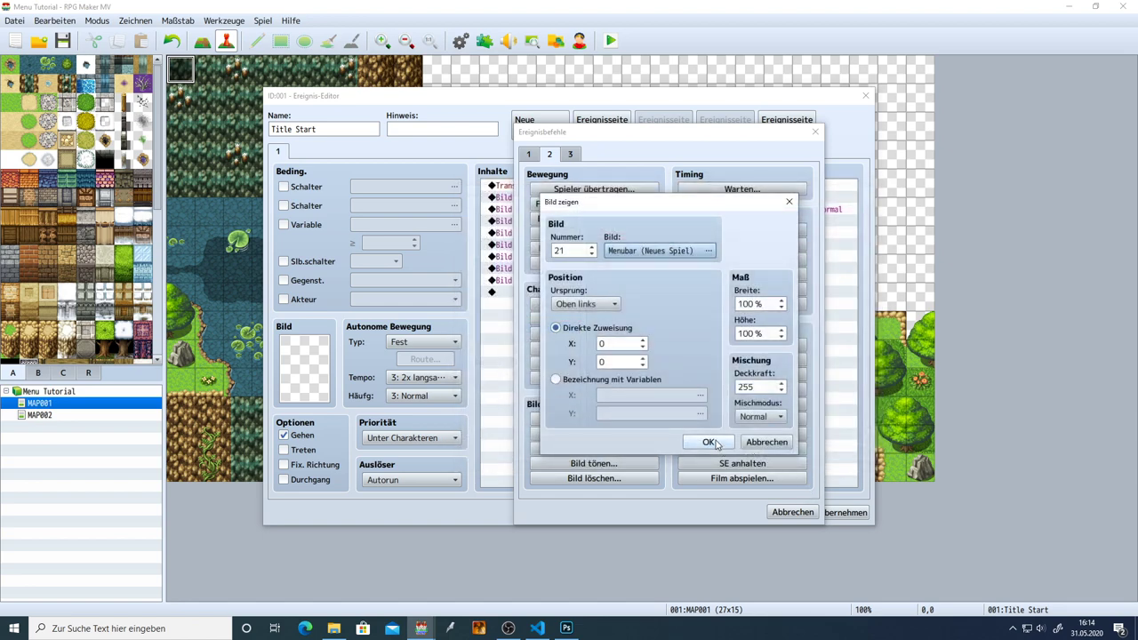
left_click(707, 442)
left_click(835, 511)
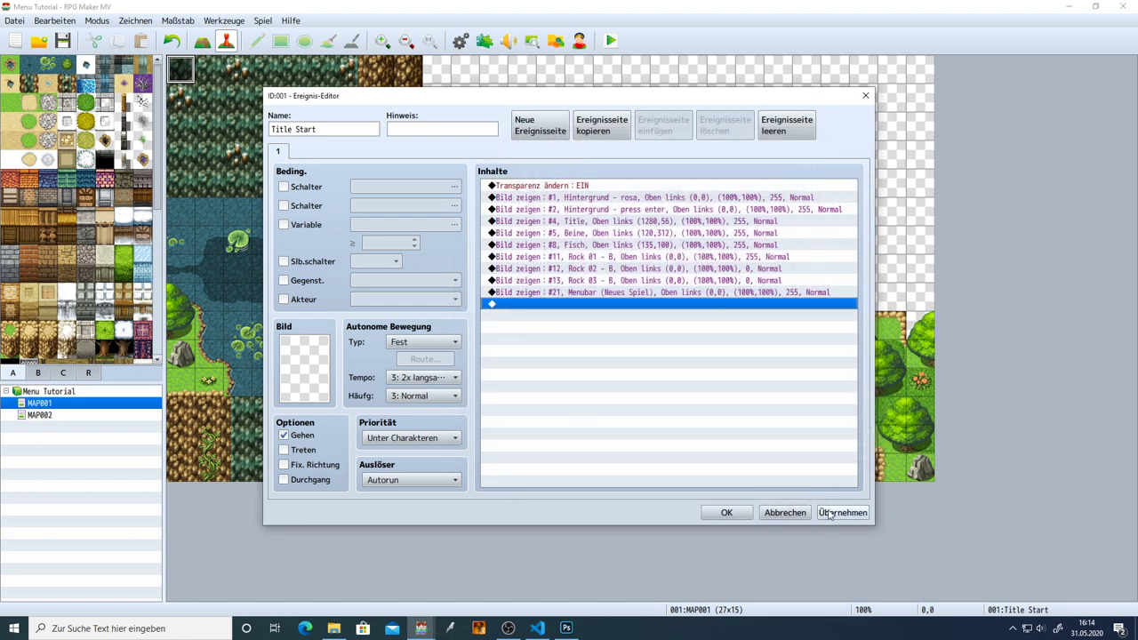
double_click(552, 305)
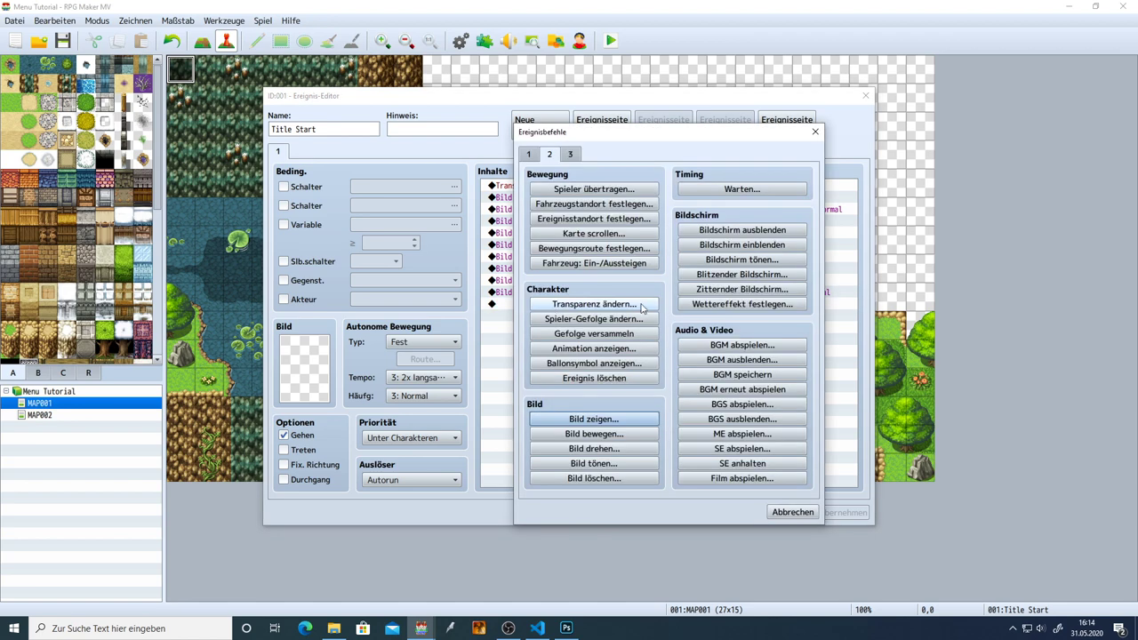
left_click(814, 132)
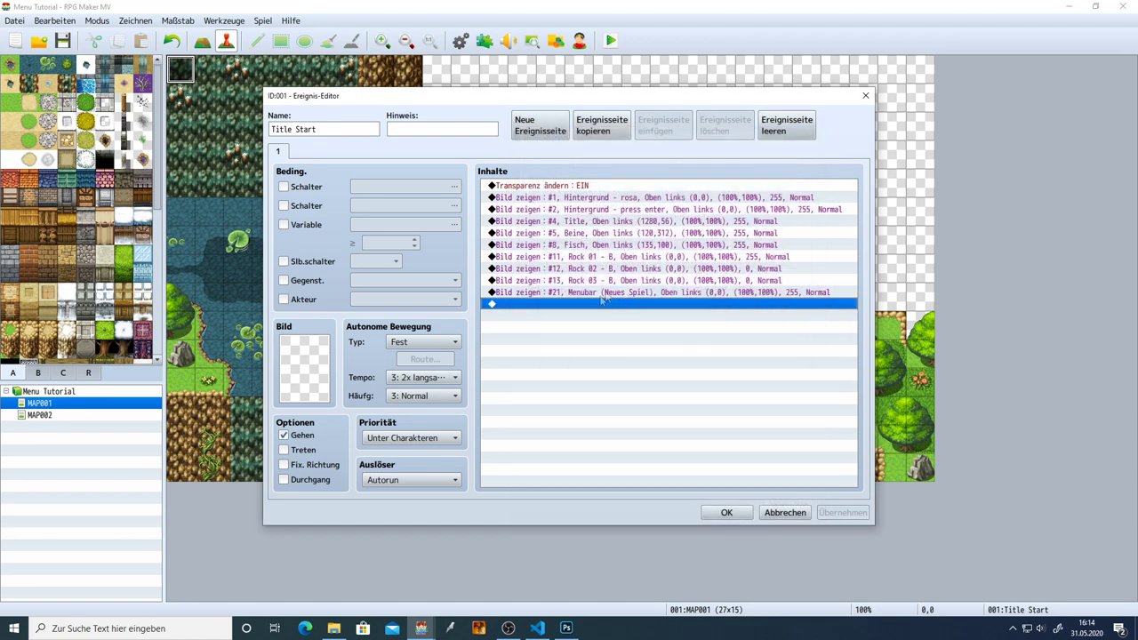
Compare the previews of the Menubar (Laden keine Datei) and Menubar (Laden) images, leaving the new Show Picture command uncreated.
double_click(584, 306)
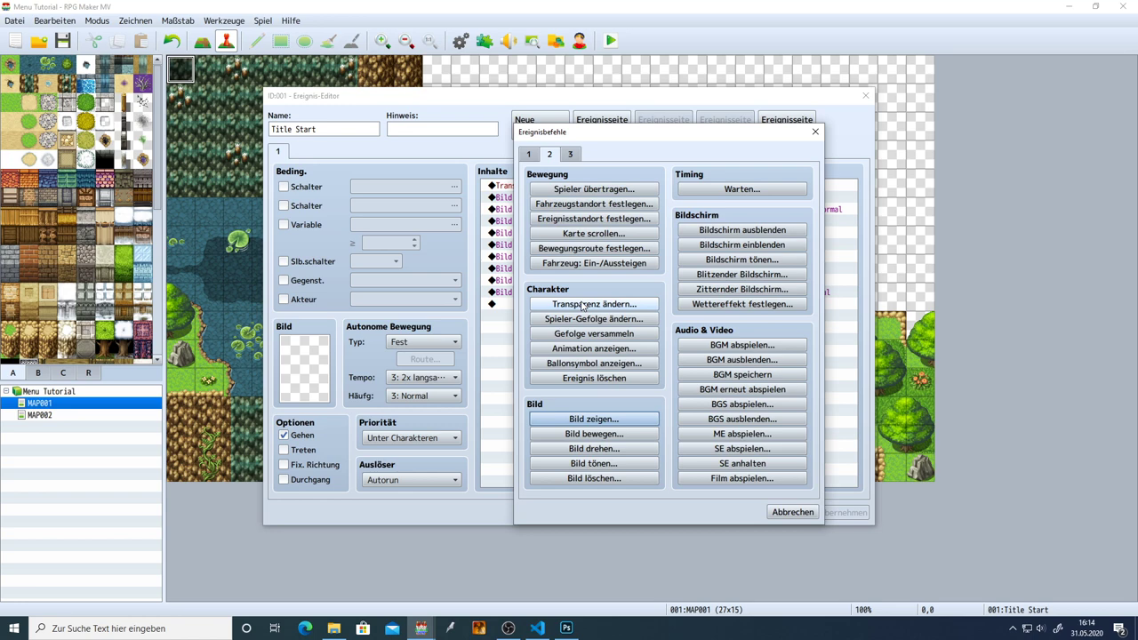
left_click(593, 419)
left_click(615, 253)
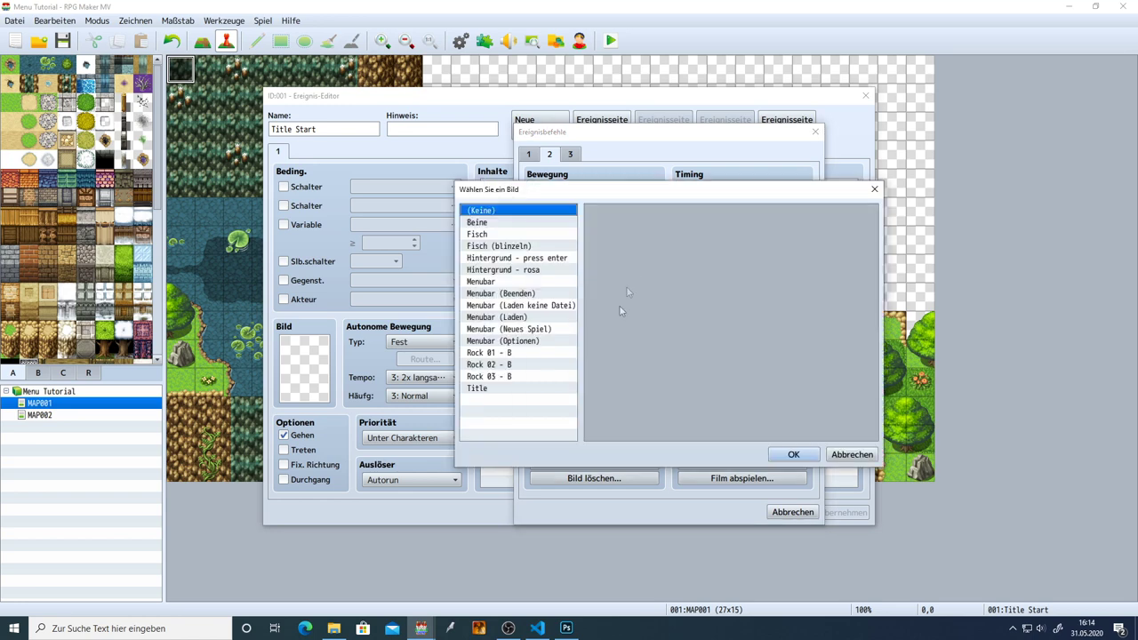
left_click(536, 307)
left_click_drag(674, 434, 734, 433)
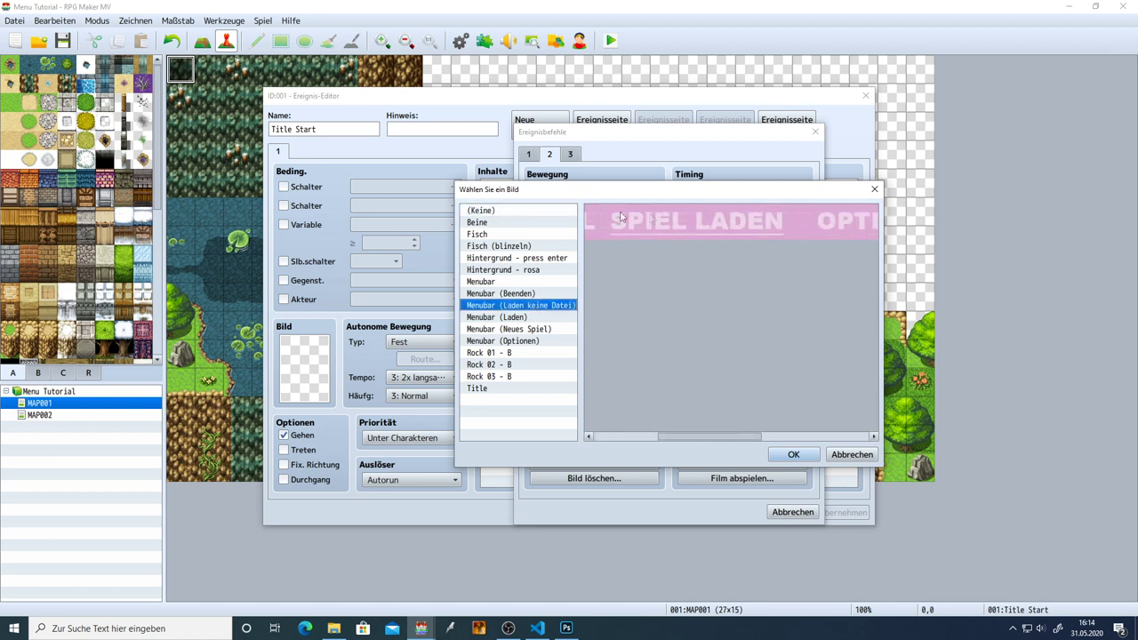
left_click(524, 318)
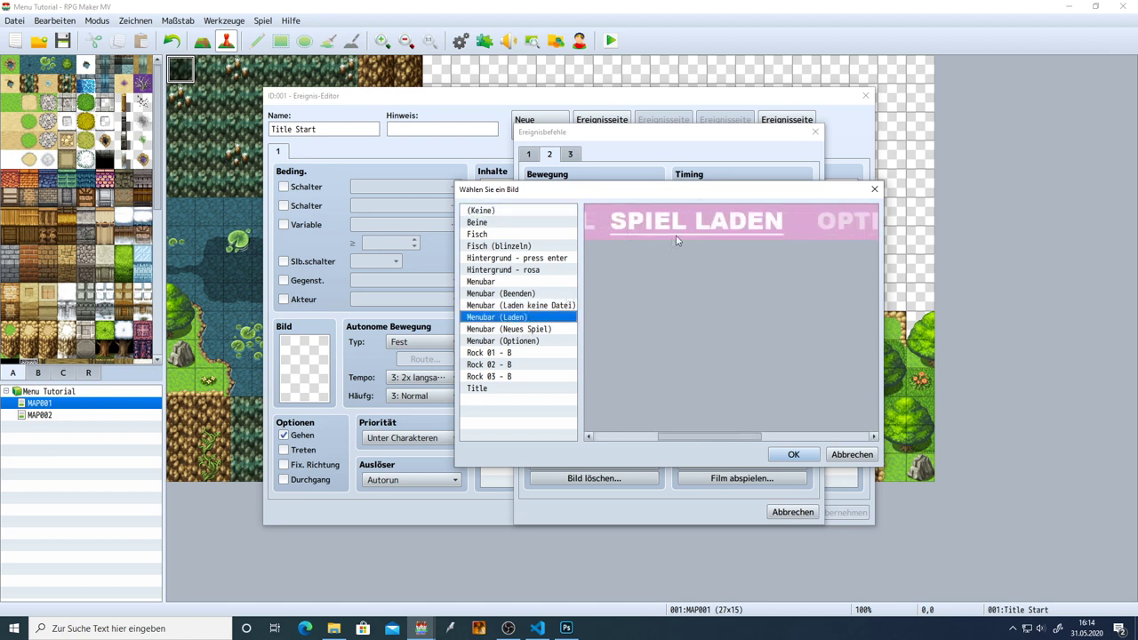
left_click(537, 305)
left_click(533, 317)
left_click(534, 305)
left_click(528, 317)
left_click(537, 305)
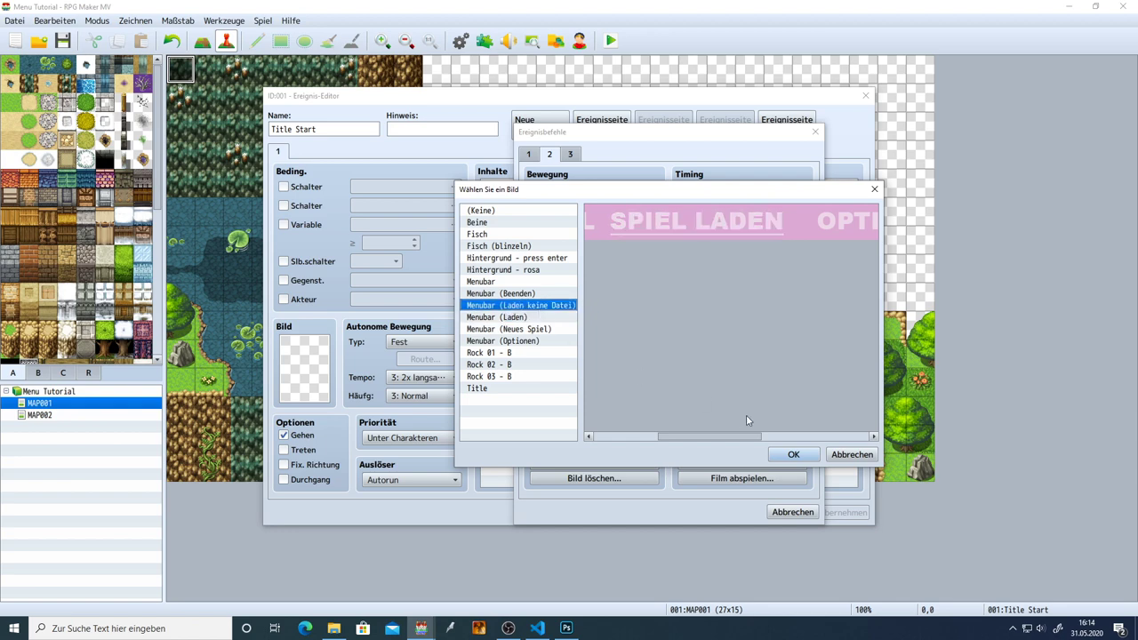
left_click(852, 454)
left_click(788, 444)
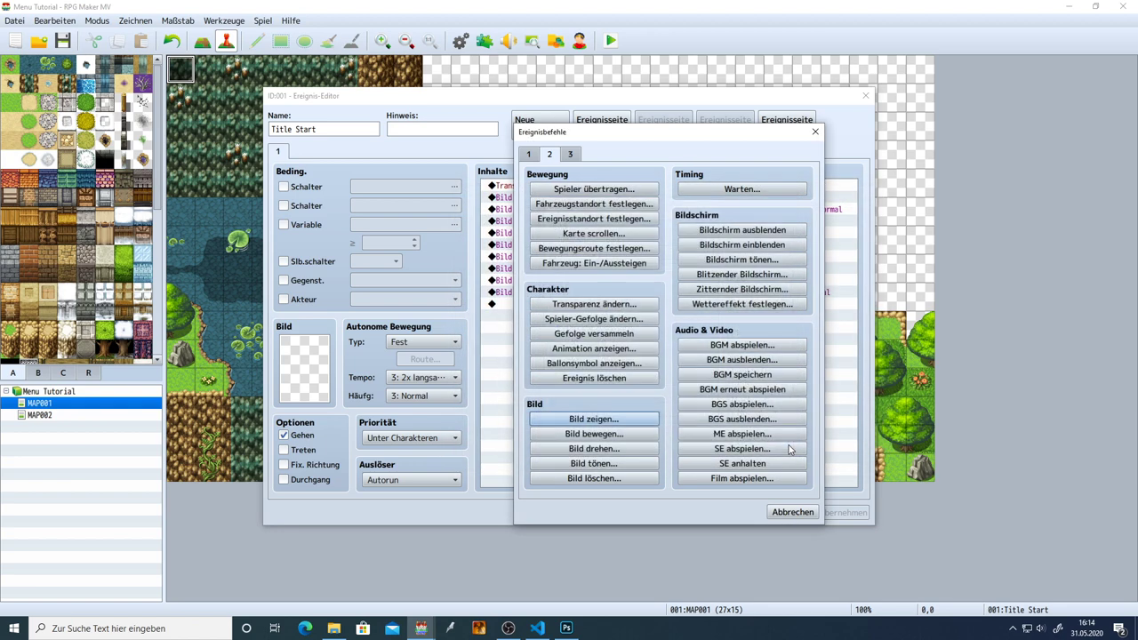
left_click(792, 512)
Add a conditional branch below picture 21 with the script condition DataManager.isAnySavefileExists();.
double_click(554, 304)
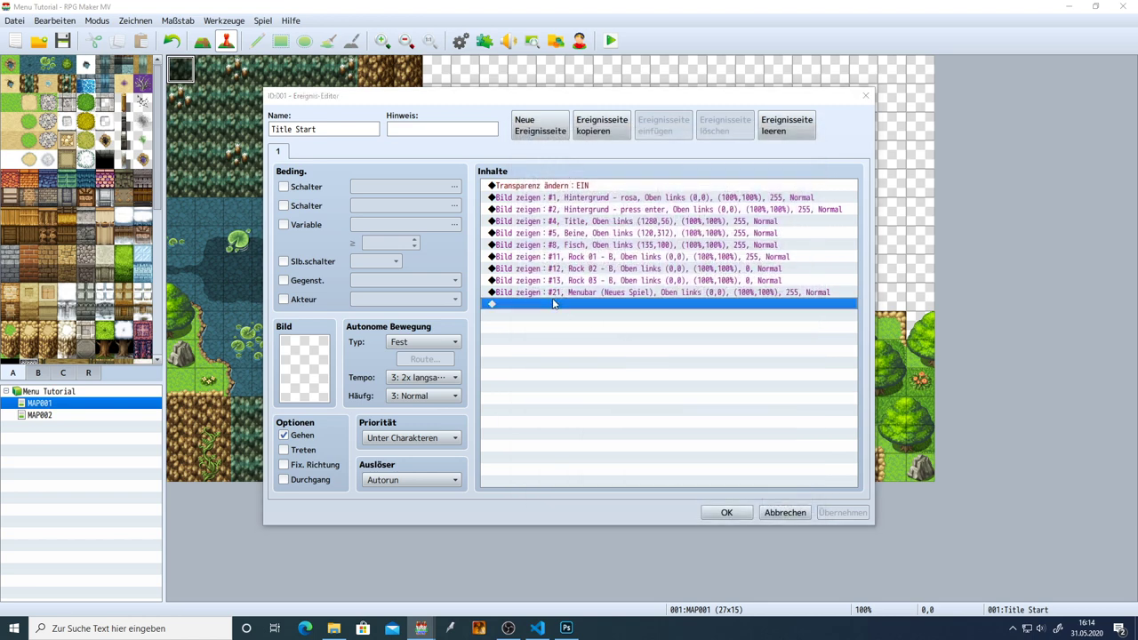
left_click(533, 155)
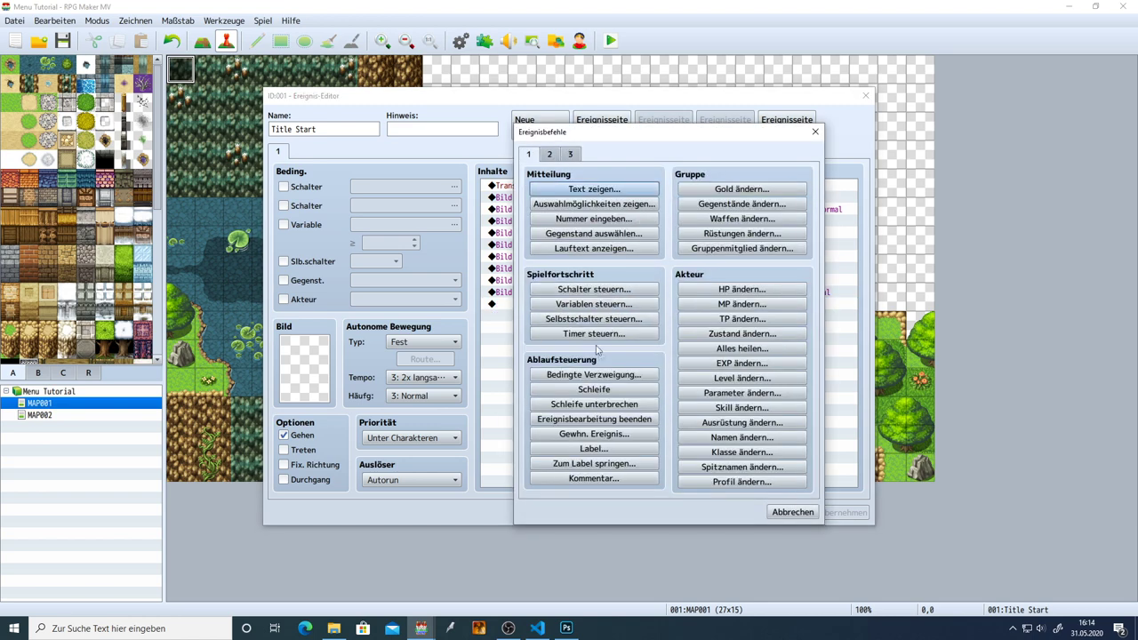
left_click(591, 375)
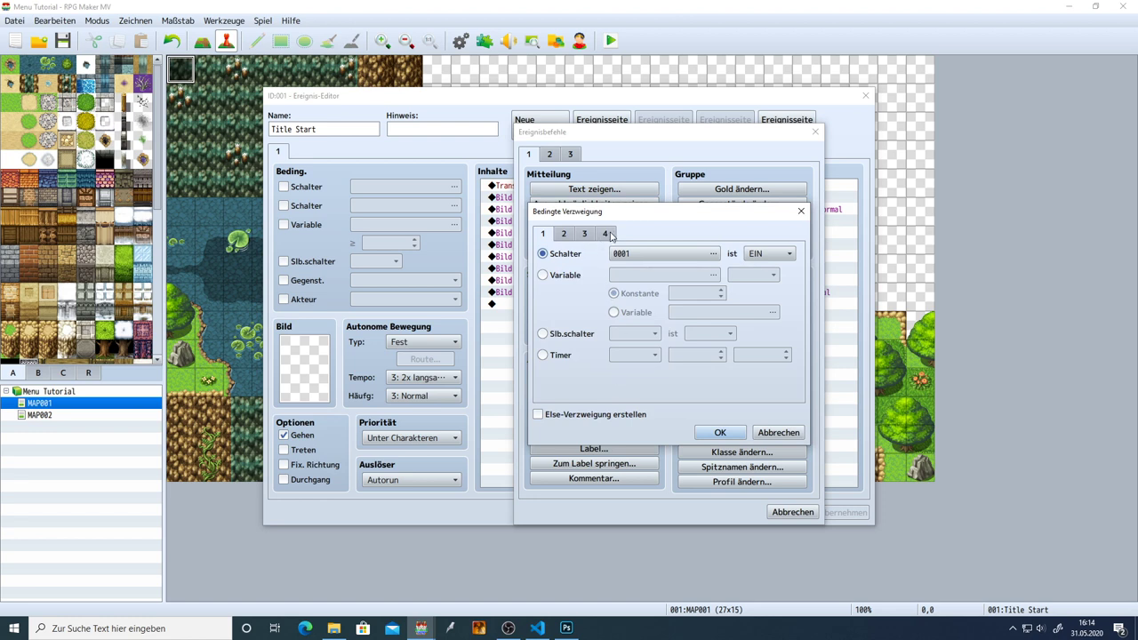
left_click(608, 234)
left_click(546, 387)
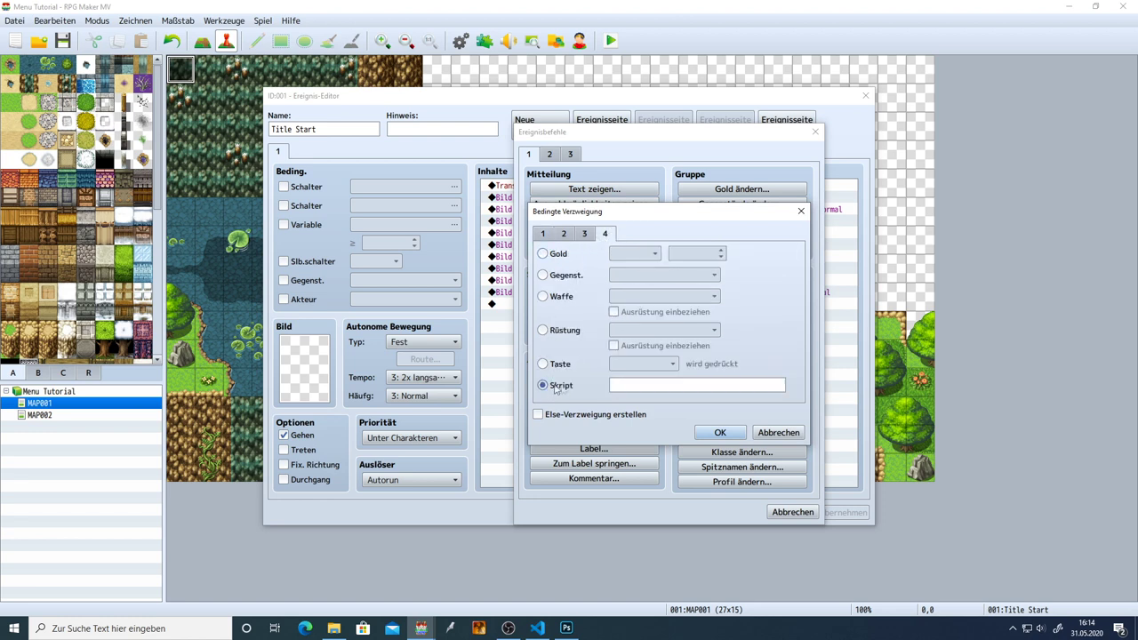
left_click(628, 387)
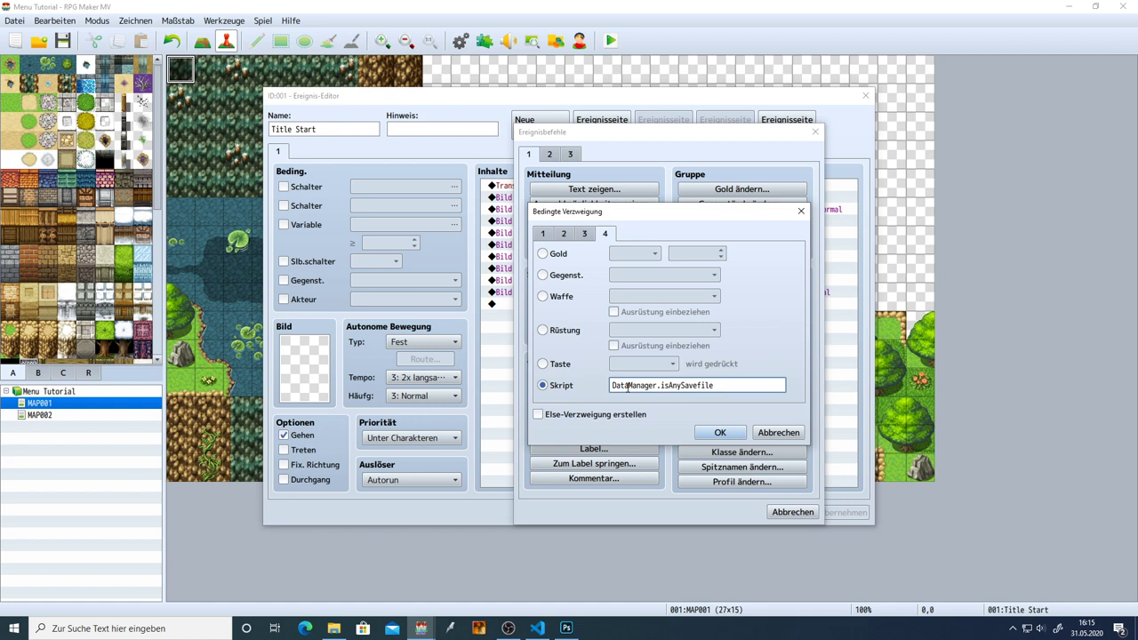
type("ist")
left_click(718, 433)
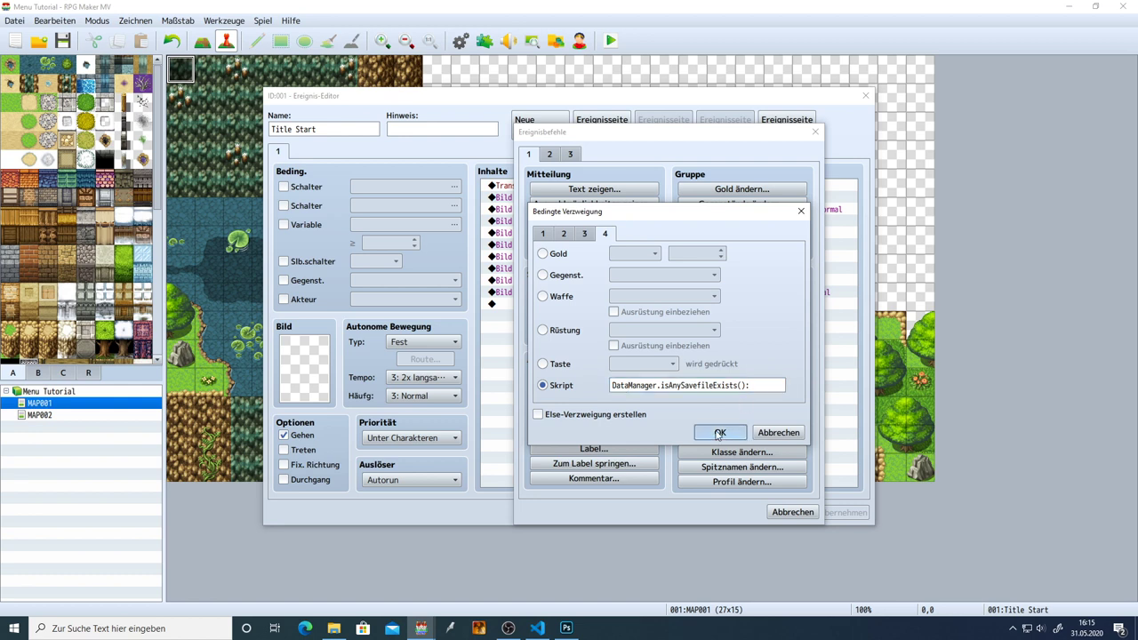
triple_click(758, 386)
left_click(759, 386)
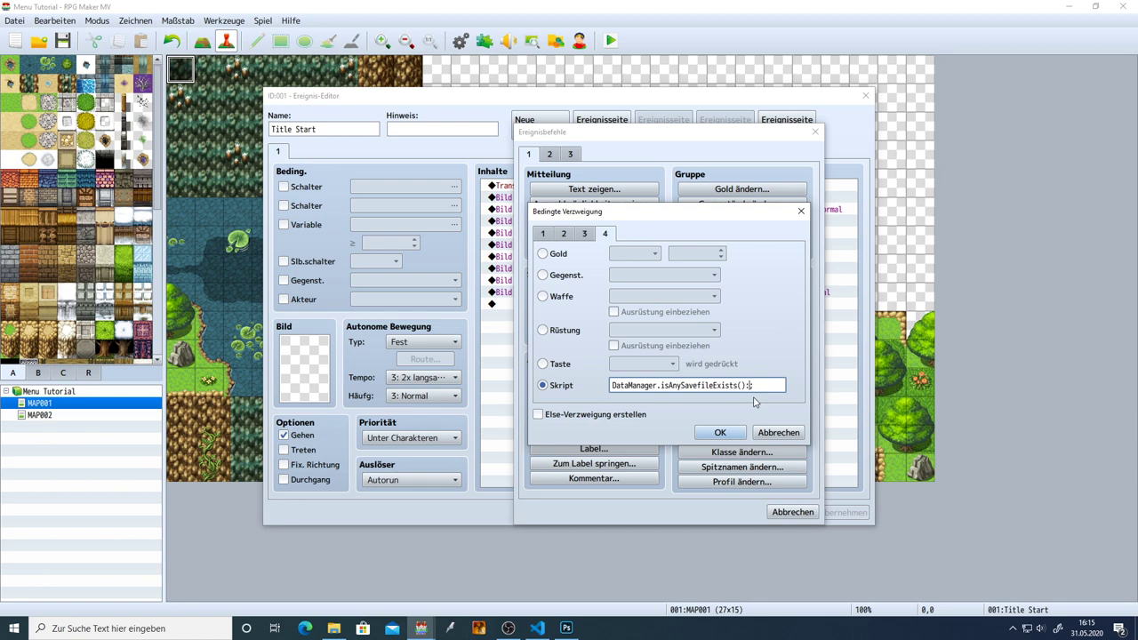
left_click(720, 432)
Enable the Else branch on the save-file conditional branch and apply the event.
left_click(589, 303)
double_click(589, 303)
left_click(537, 414)
left_click(721, 432)
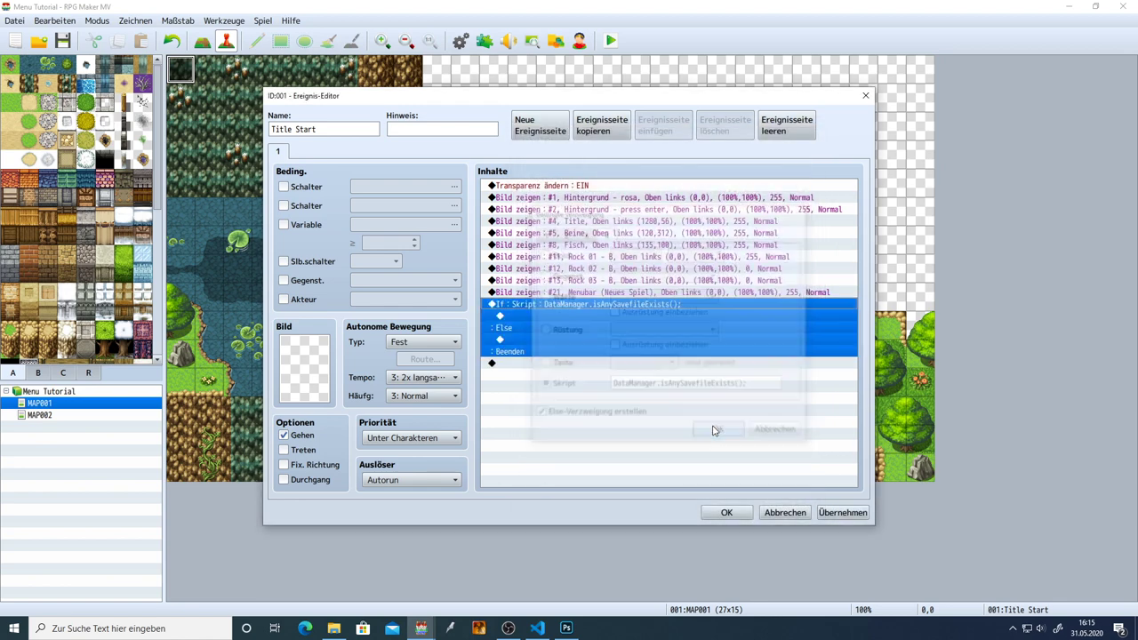
left_click(862, 518)
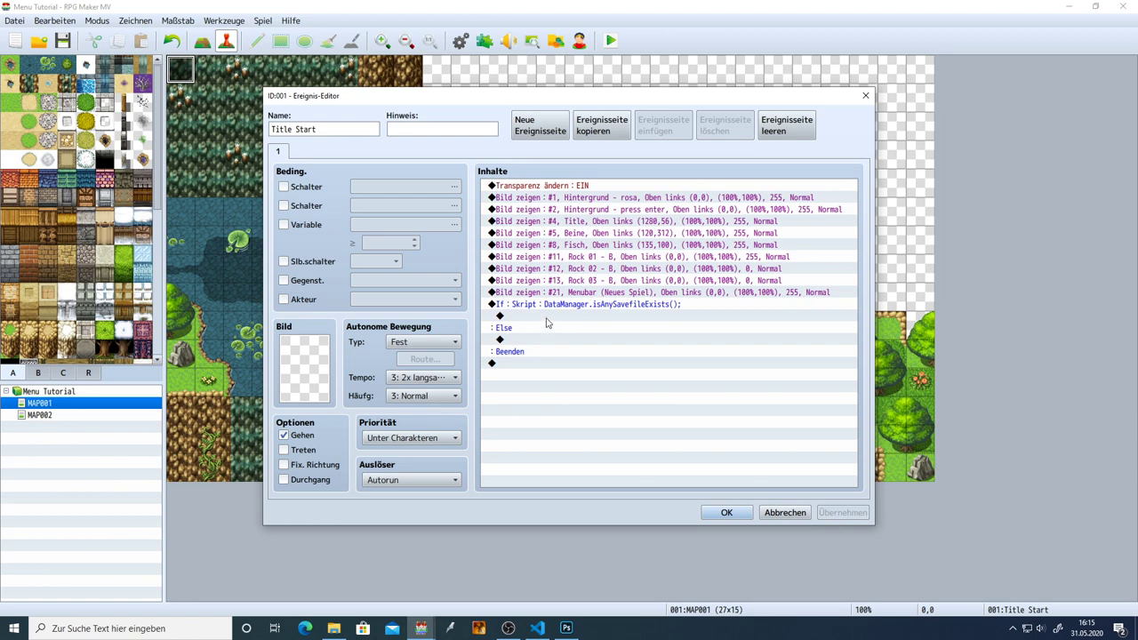
Copy the picture 21 Show Picture command into the If section of the save-file conditional branch.
left_click(563, 292)
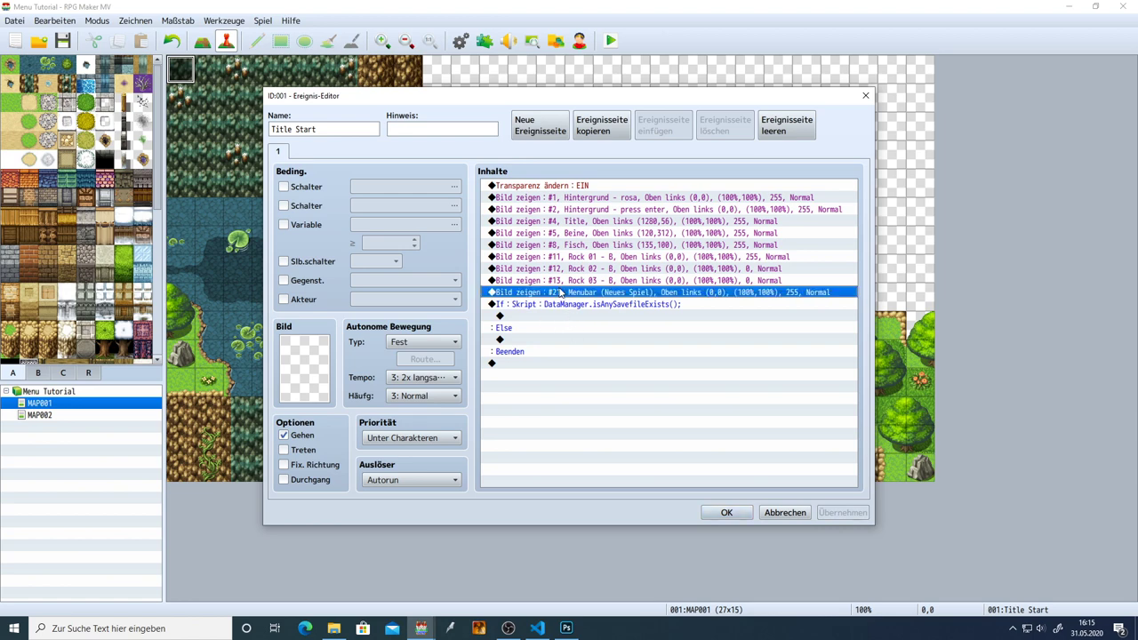
key("ctrl+c")
left_click(554, 306)
left_click(551, 316)
key("ctrl+v")
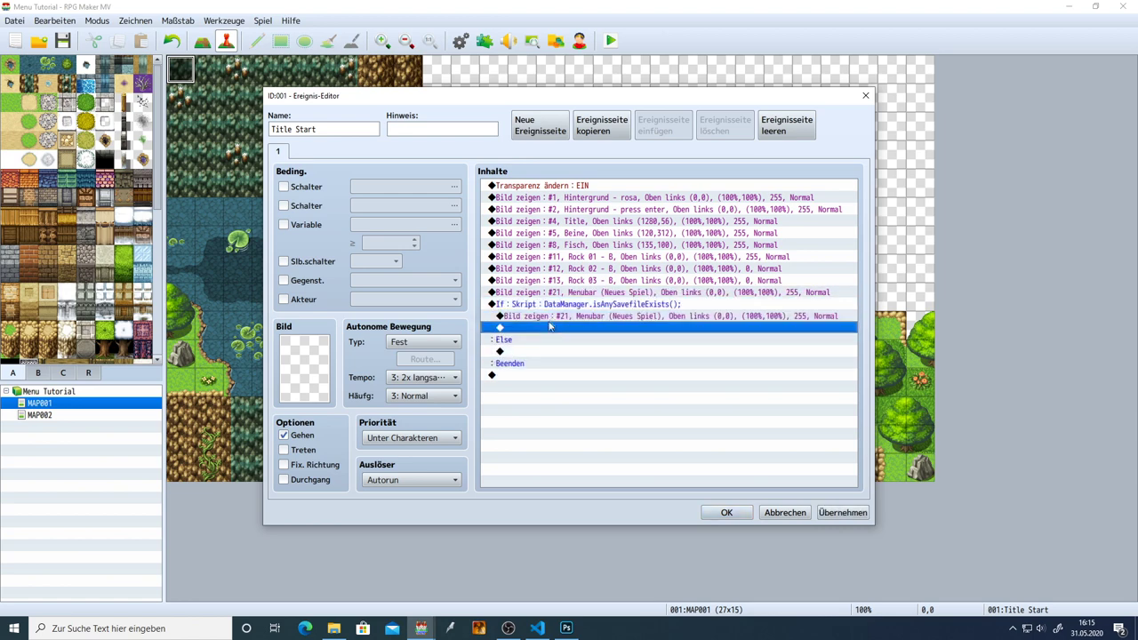
Change the copied command in the If section to picture 22 with Menubar (Laden), X 659 and opacity 0, and save the event.
double_click(550, 318)
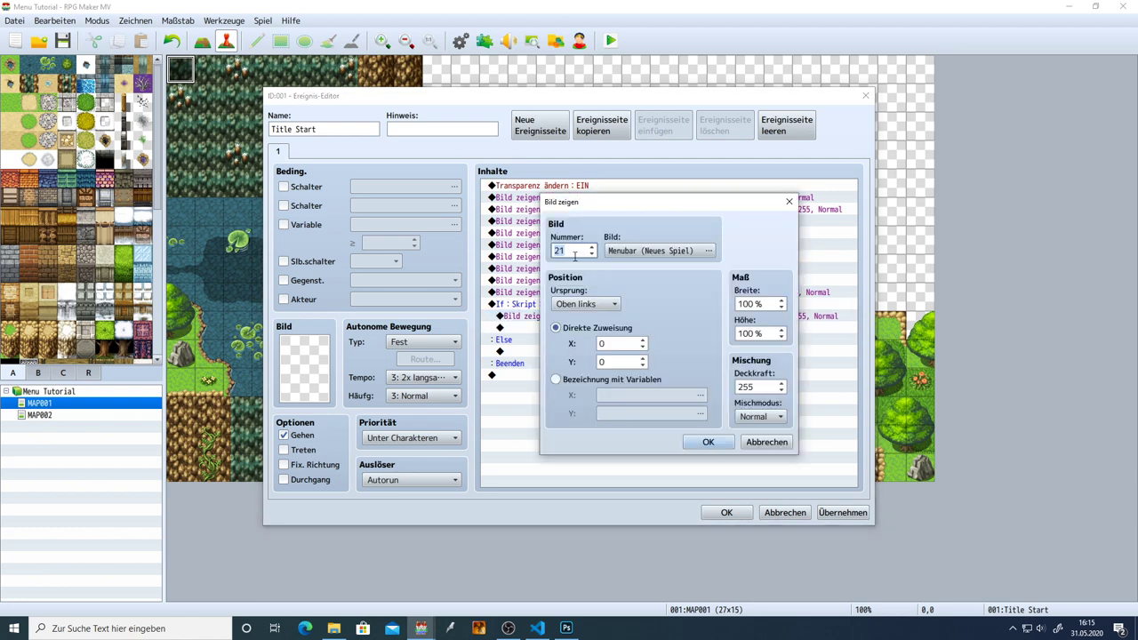
left_click(629, 253)
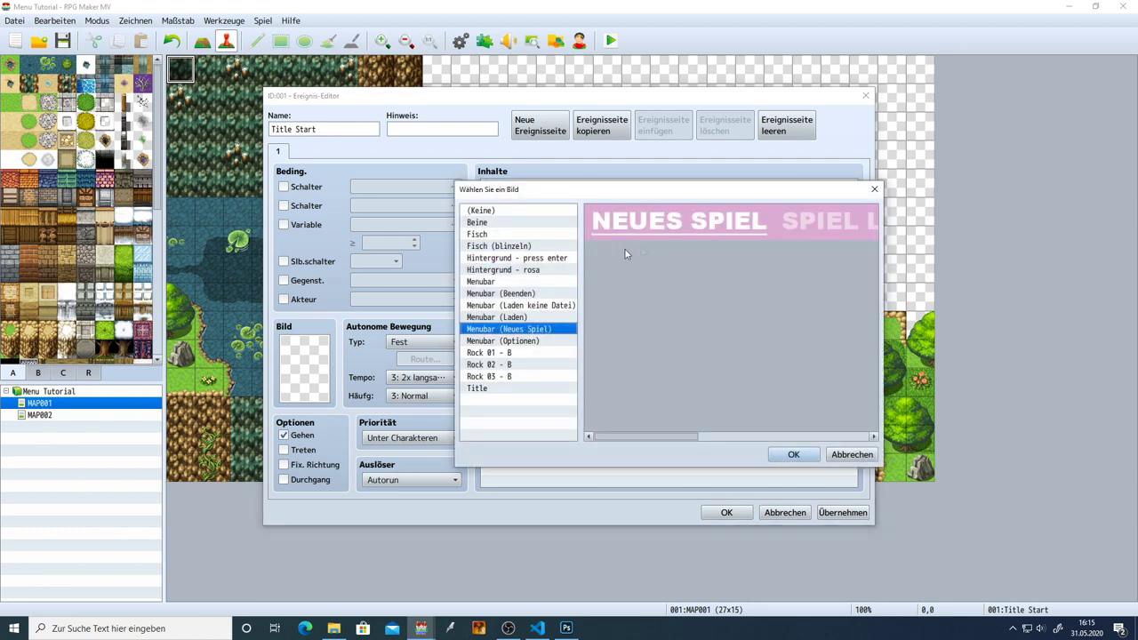
left_click(524, 317)
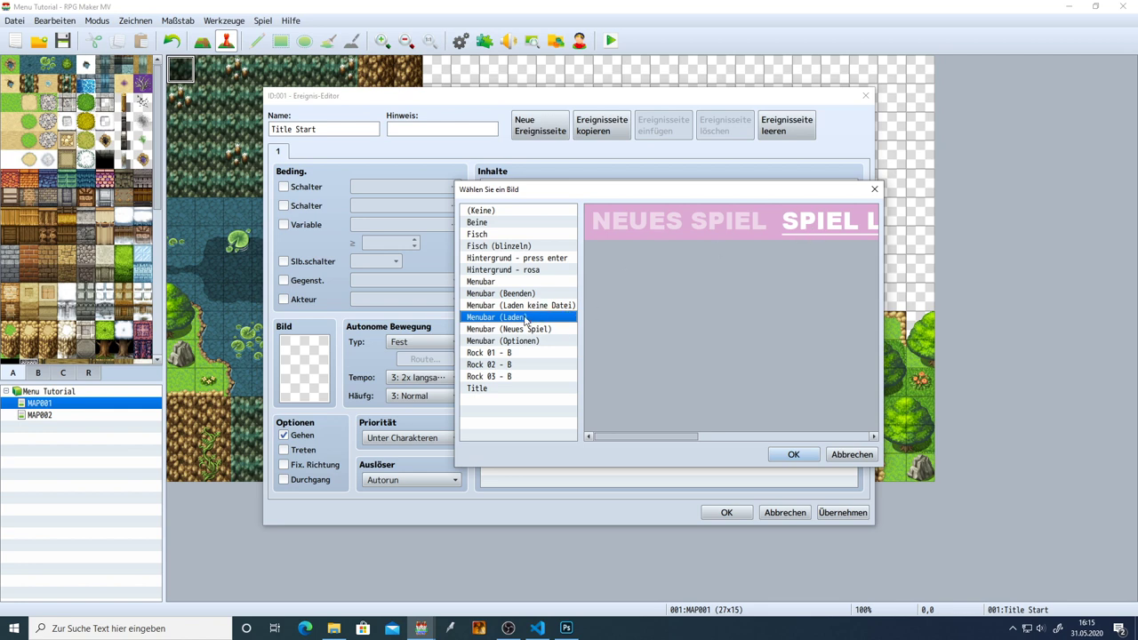
left_click(794, 454)
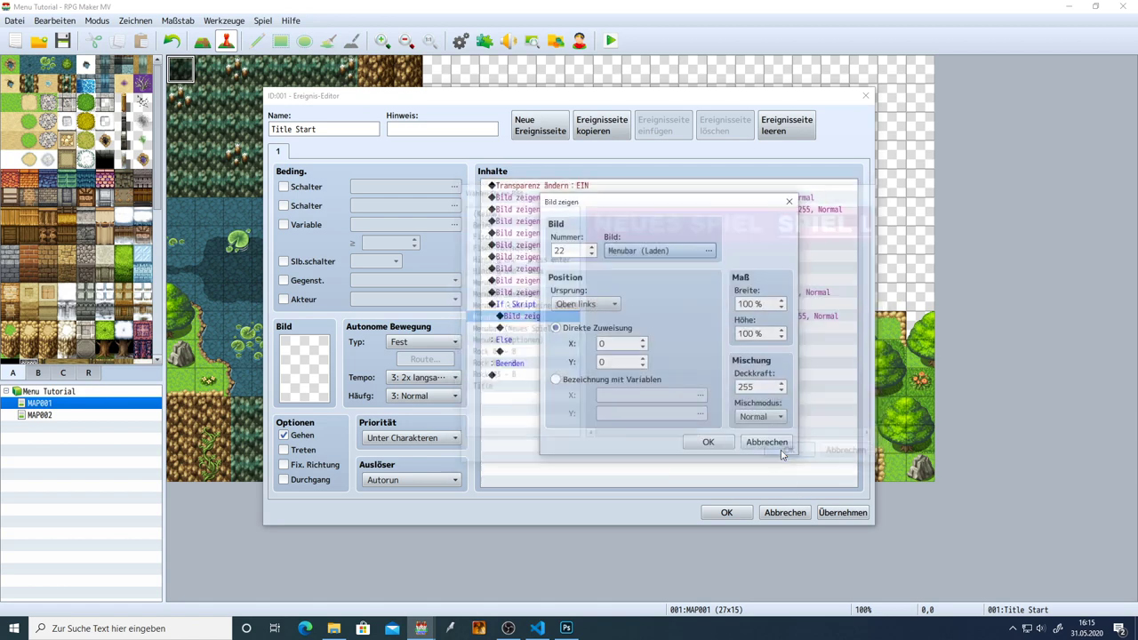
double_click(760, 389)
type("0")
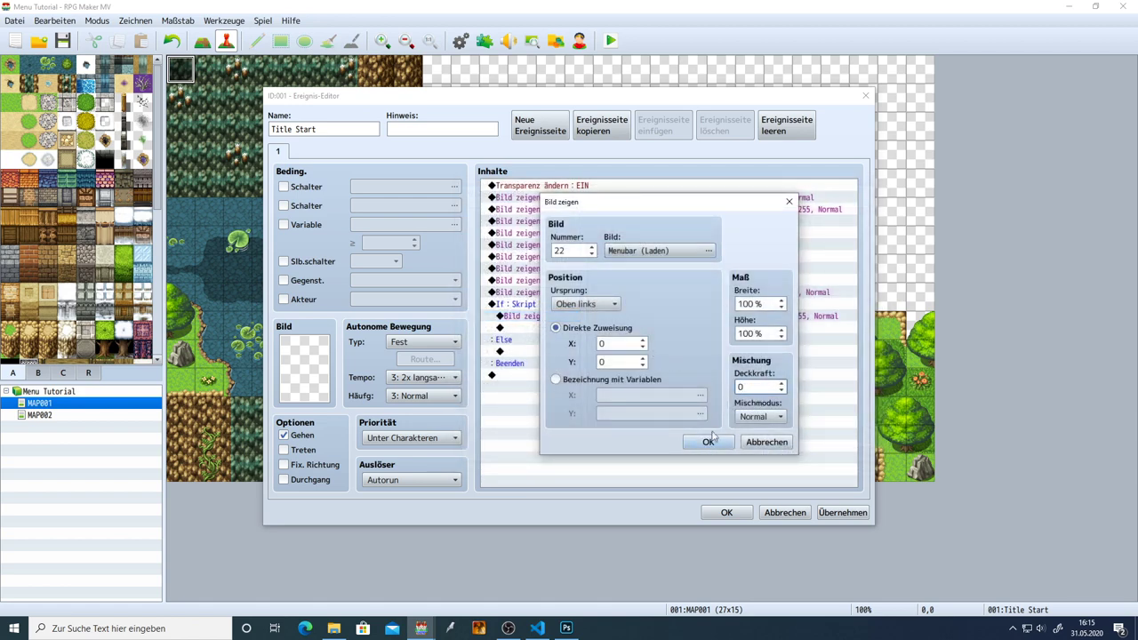
double_click(621, 343)
left_click(702, 442)
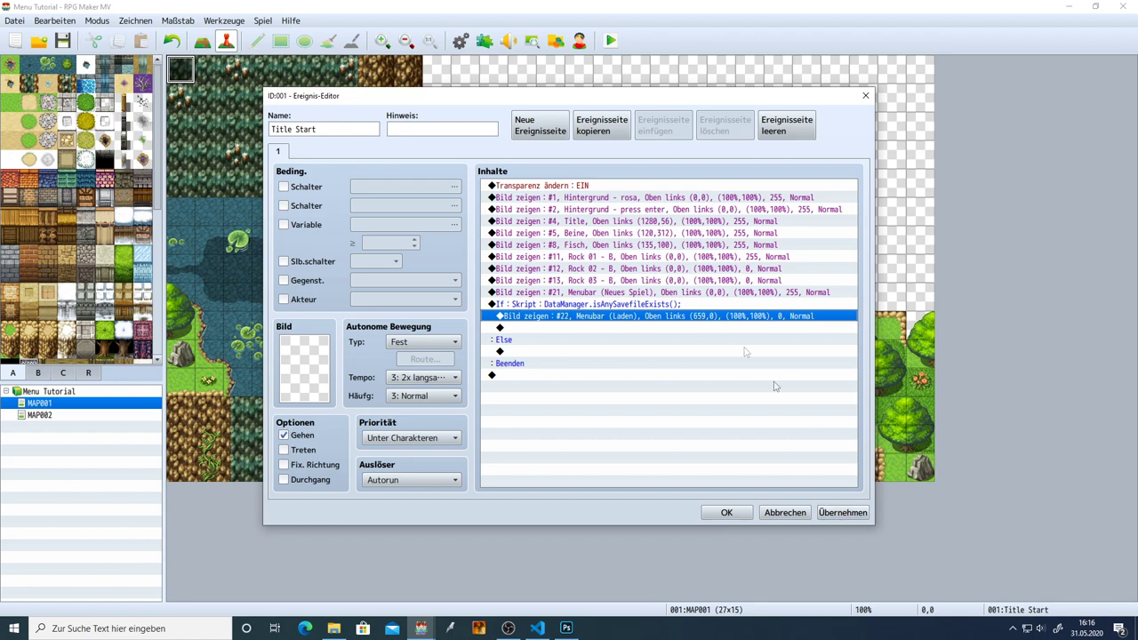
left_click(835, 512)
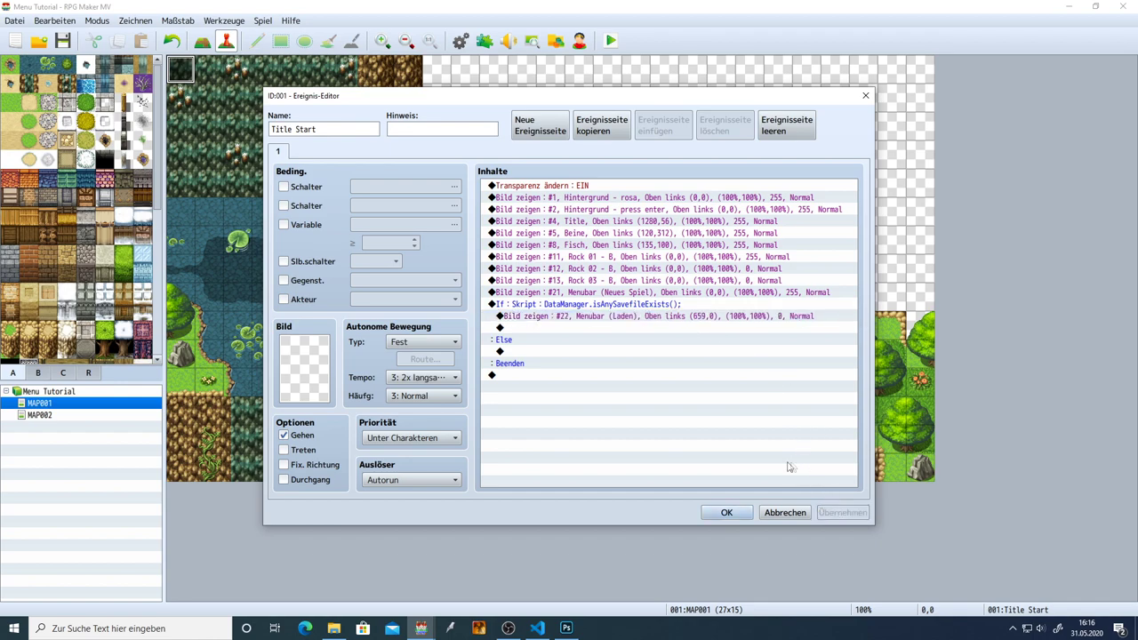
left_click(727, 512)
Open the project folder in File Explorer and go to its img\pictures folder.
left_click(262, 21)
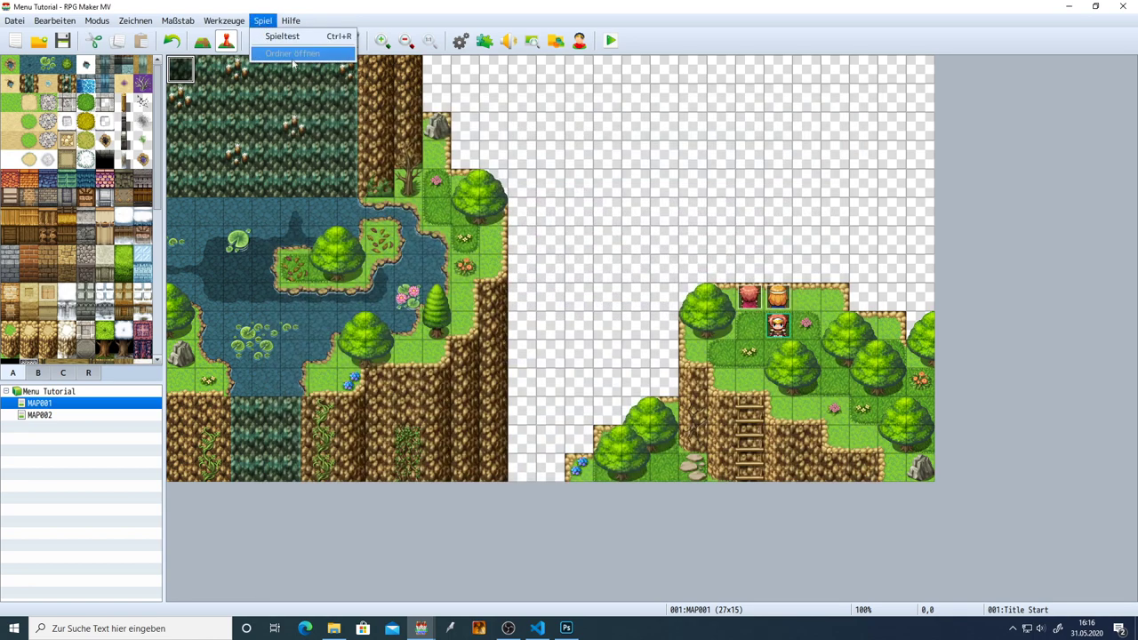
left_click(286, 54)
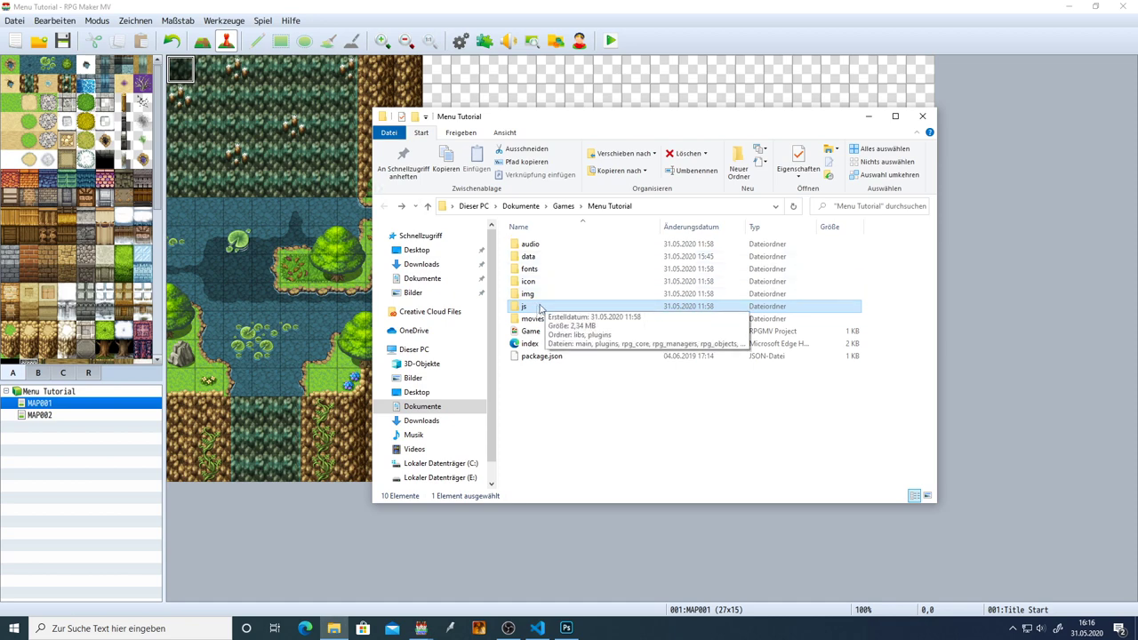
double_click(536, 308)
left_click(401, 206)
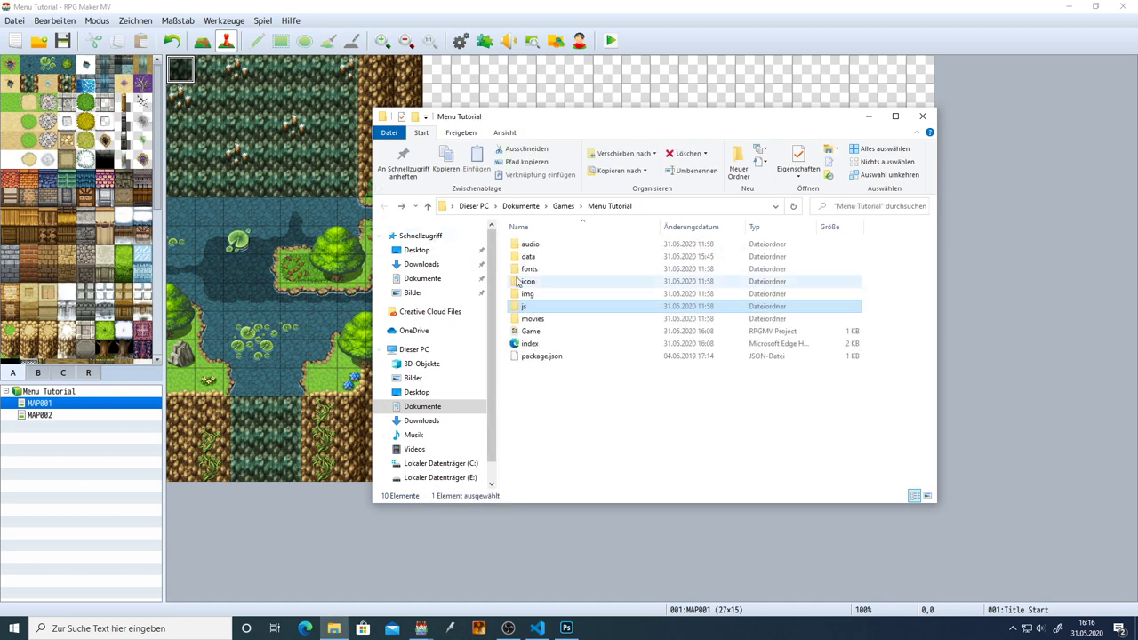
left_click(539, 295)
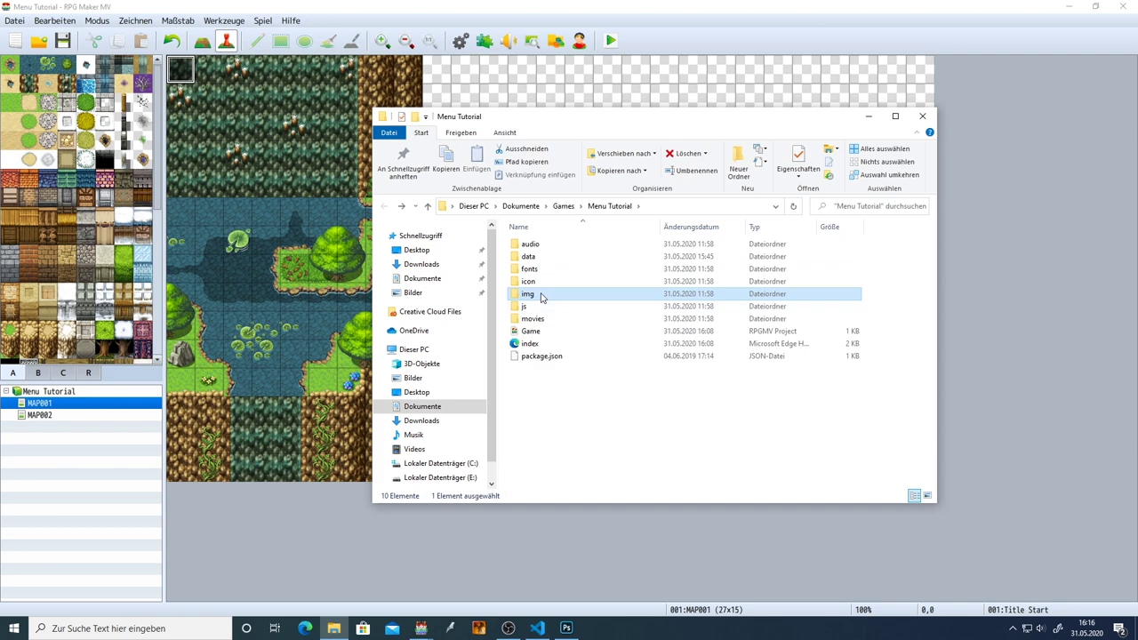
double_click(540, 297)
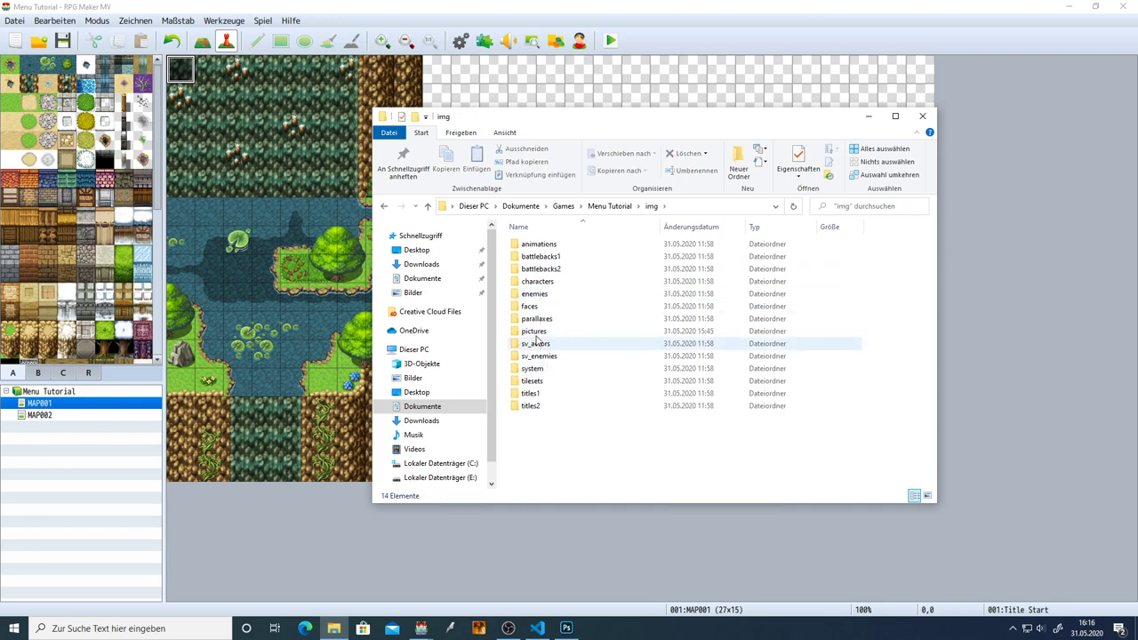
double_click(537, 333)
Check the pixel dimensions of the Menubar (Laden keine Datei) image in its file properties.
right_click(626, 351)
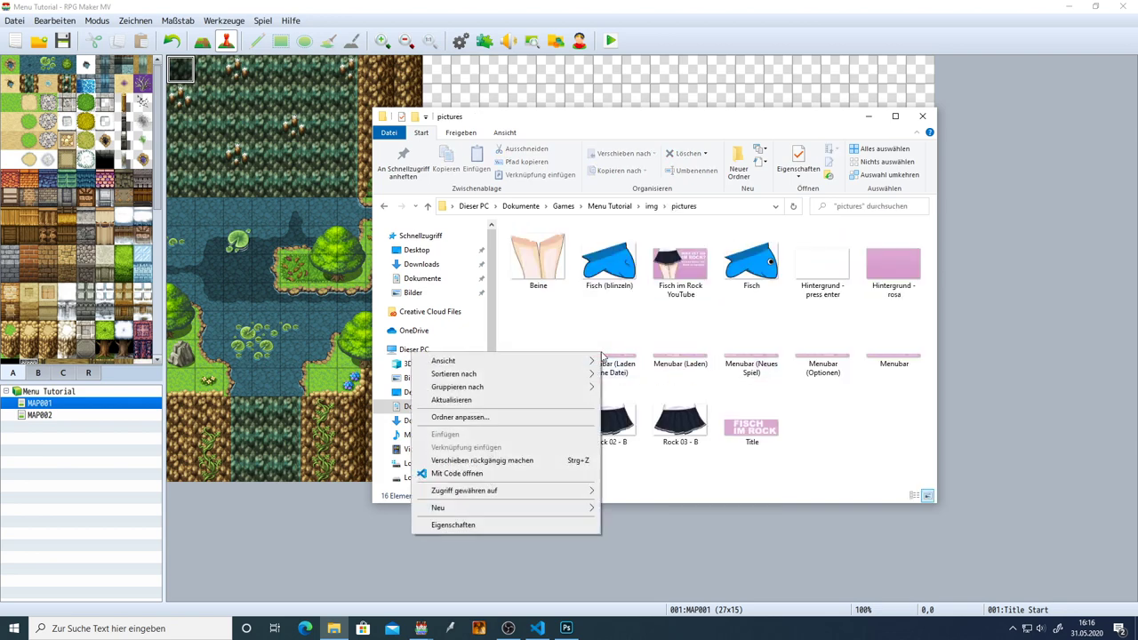
key("Escape")
right_click(626, 351)
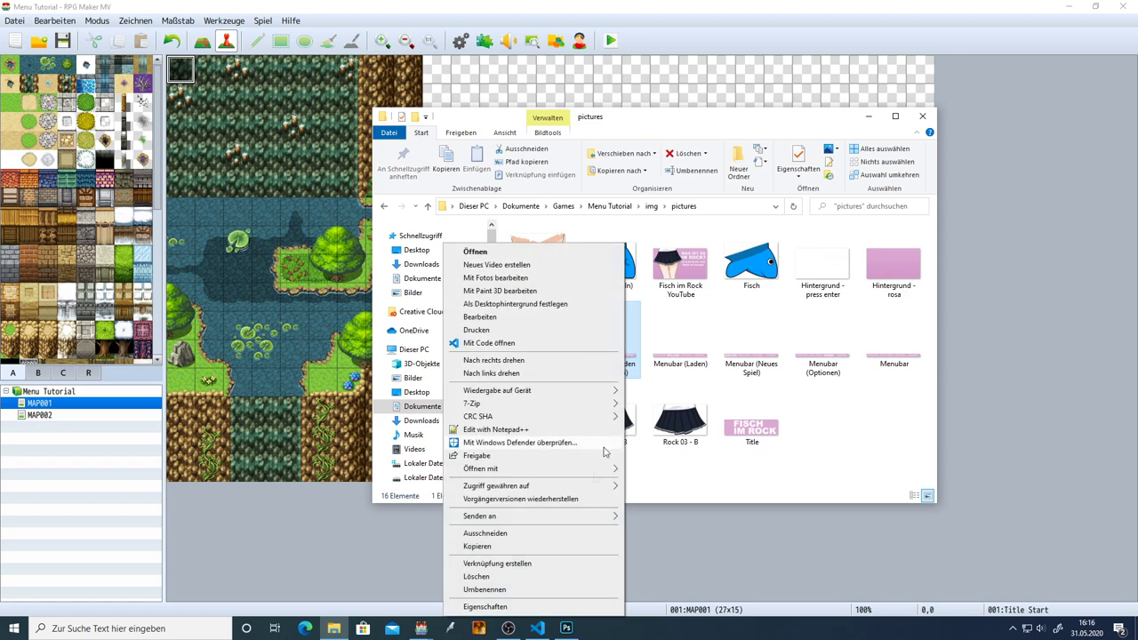
left_click(568, 608)
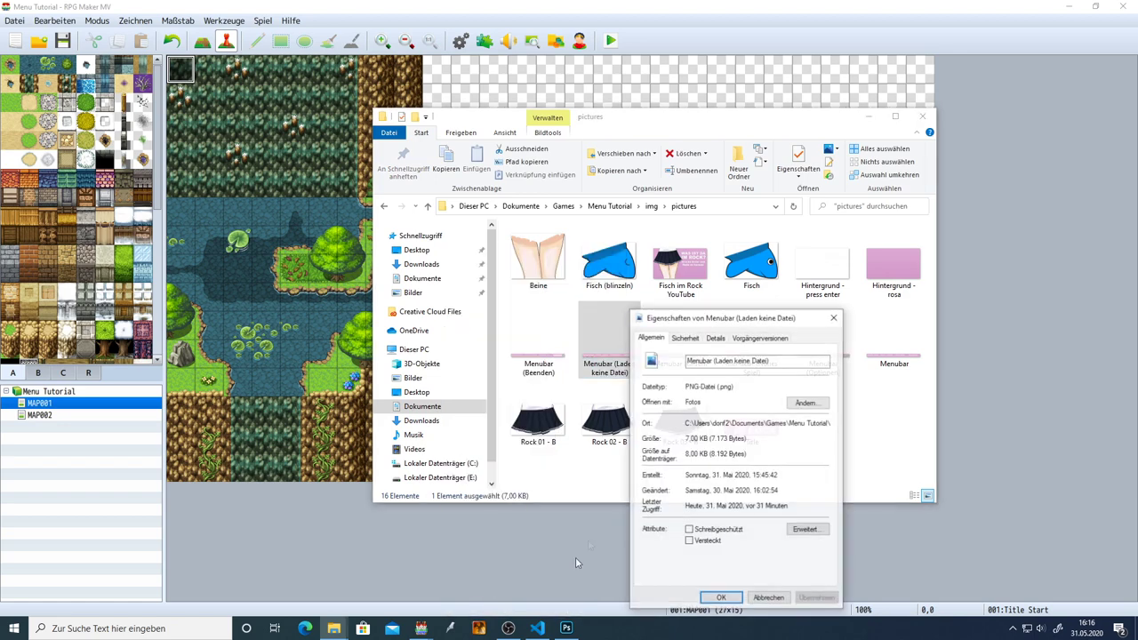
left_click(720, 342)
left_click_drag(727, 325, 324, 179)
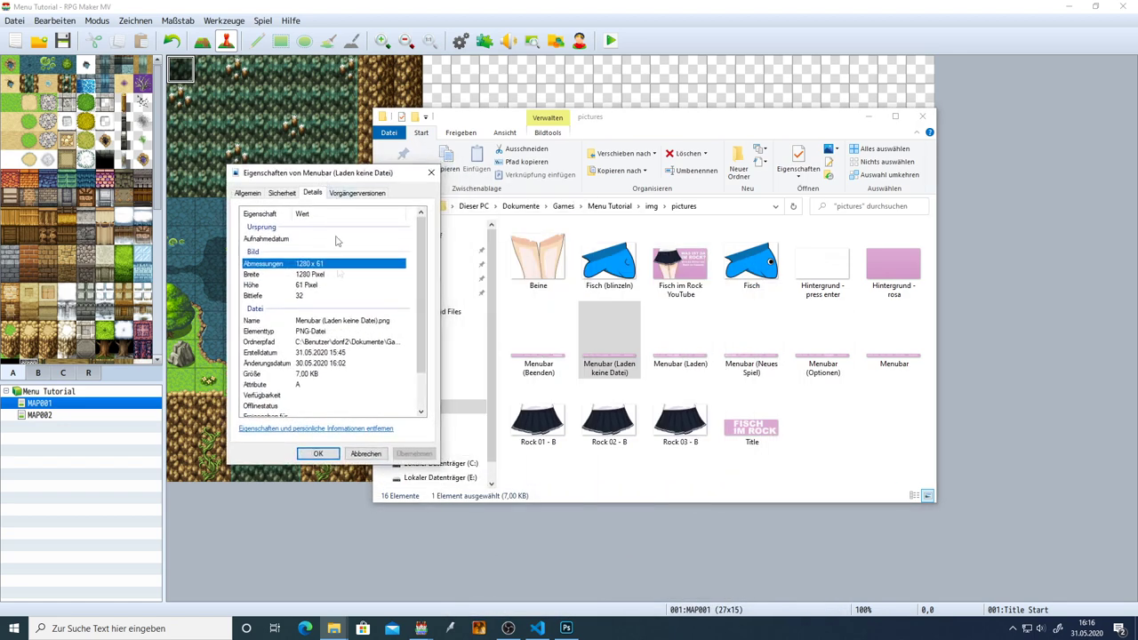
left_click(299, 285)
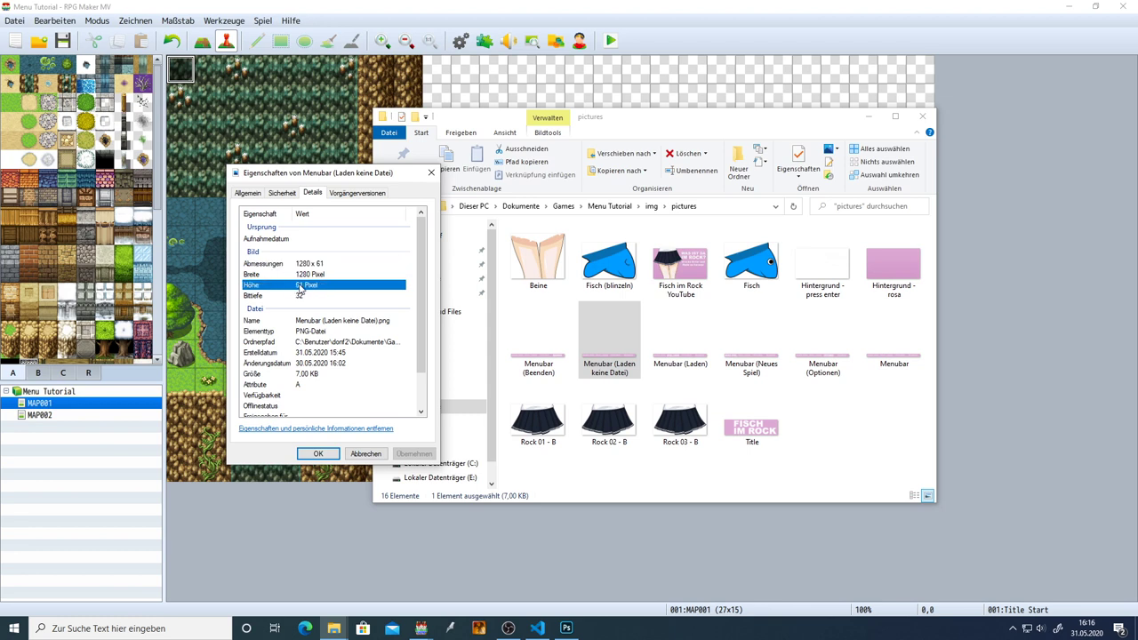
left_click(430, 173)
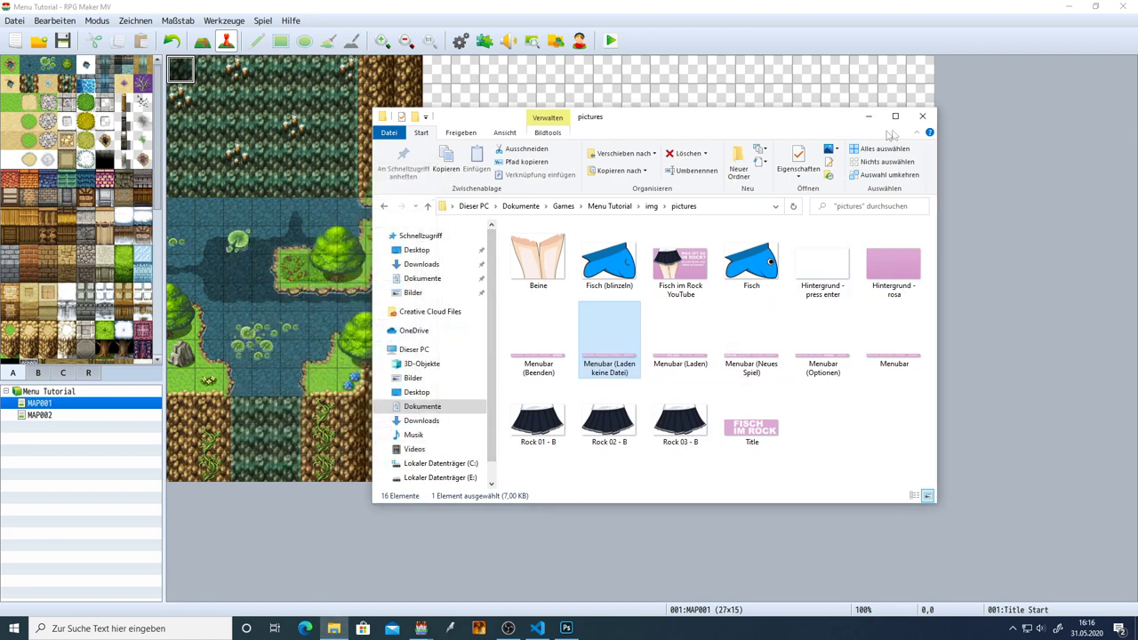
In the Title Start event, change the position of picture 22 Menubar (Laden) in the If section to X 0 and Y 659.
left_click(923, 117)
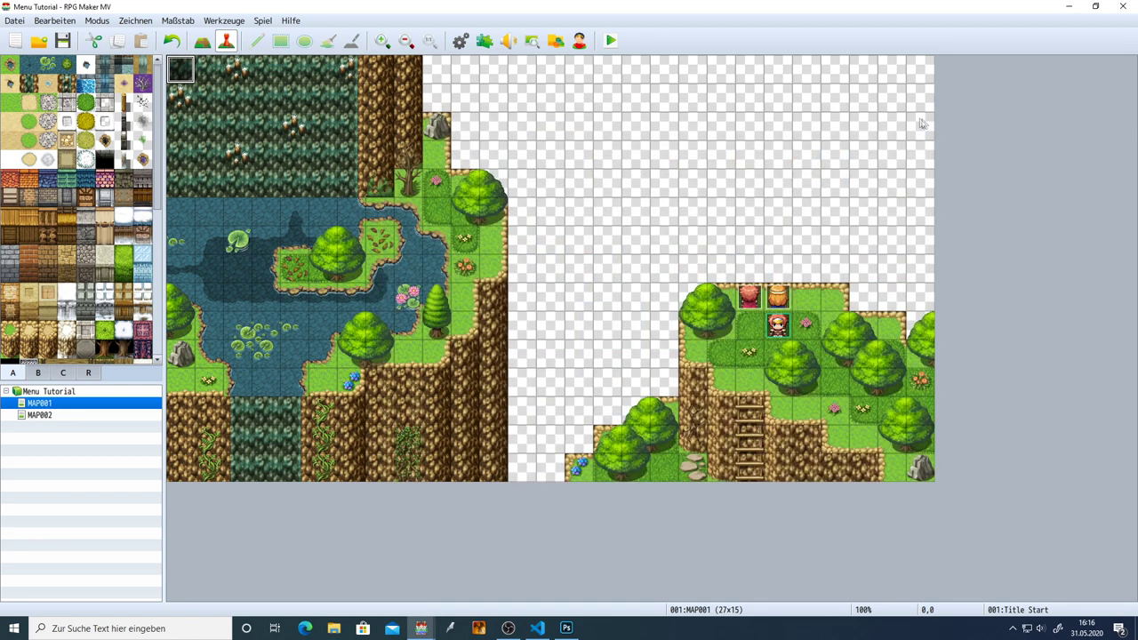
double_click(181, 67)
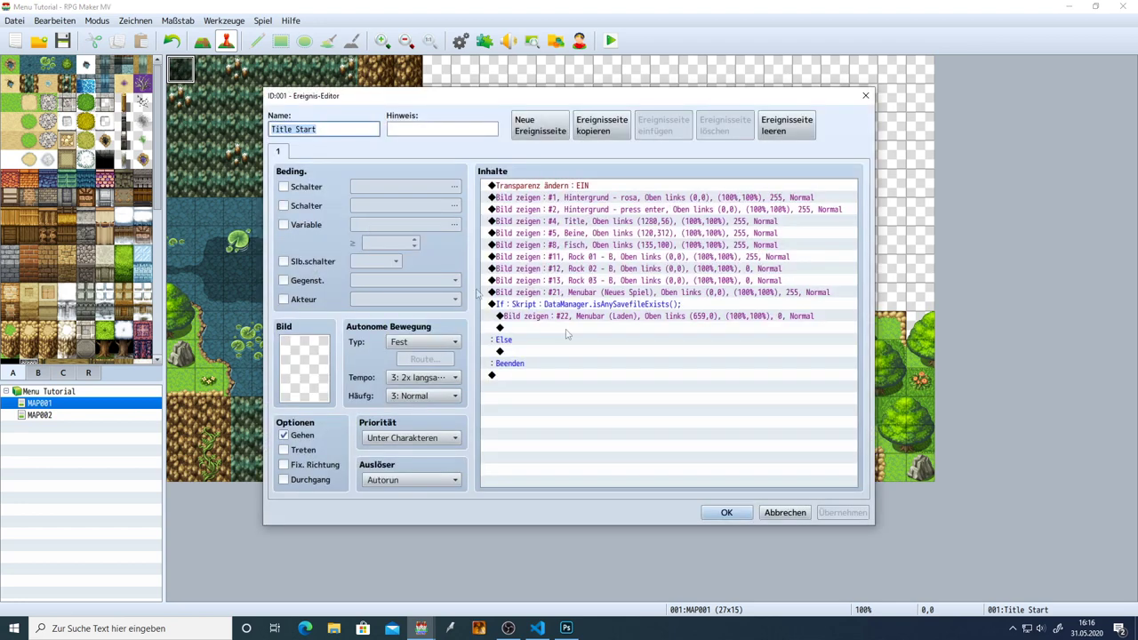
left_click(707, 316)
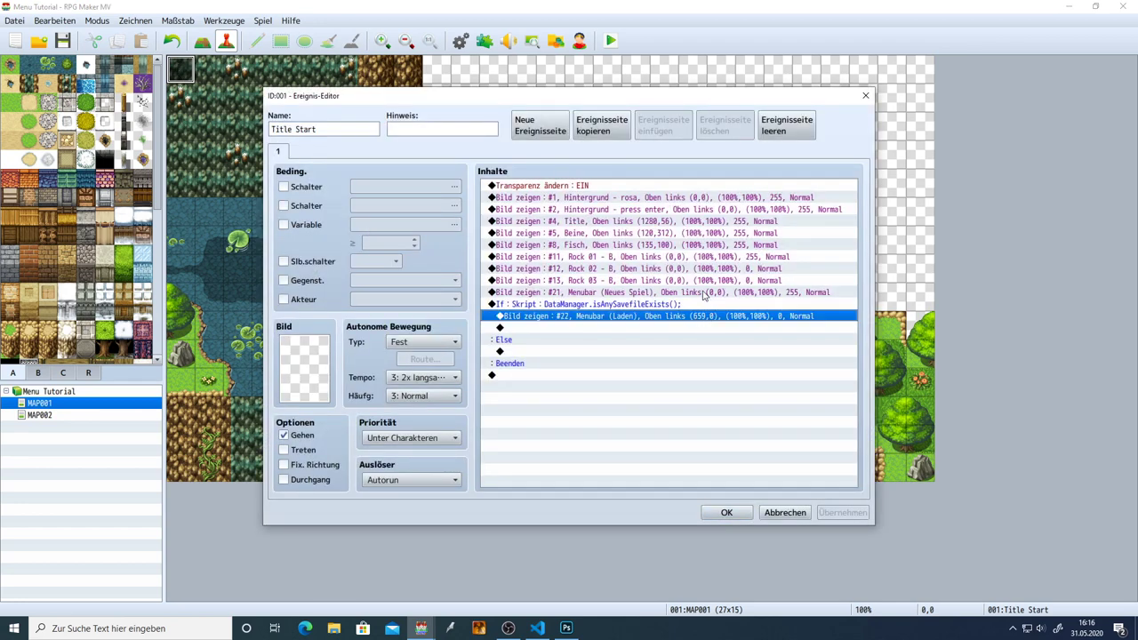
double_click(704, 316)
double_click(626, 344)
key("ctrl+c")
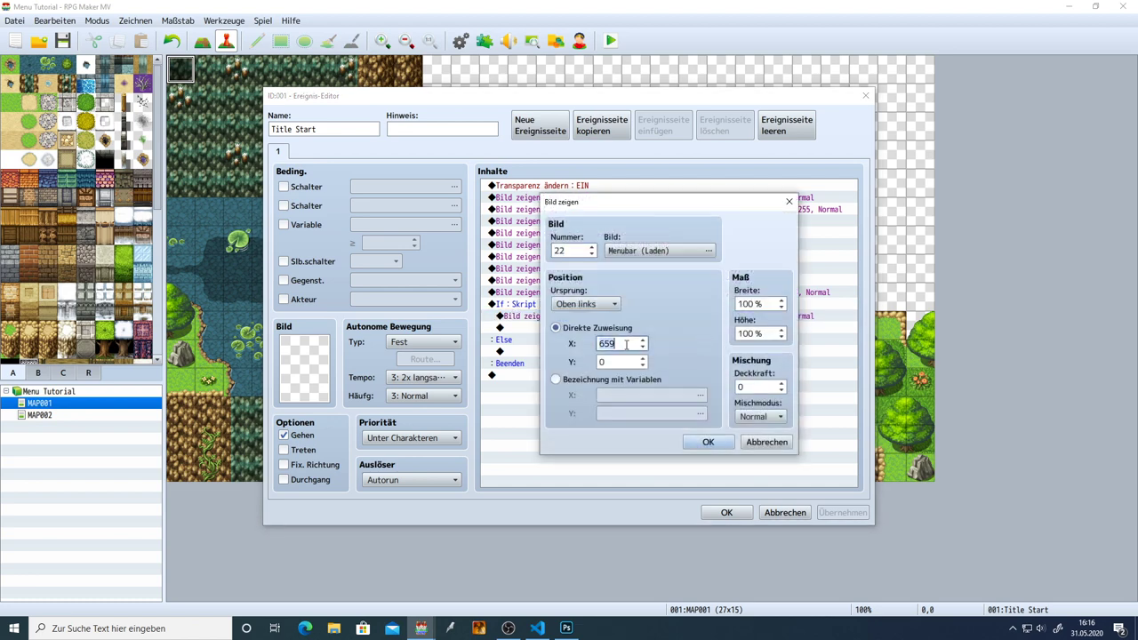
left_click(616, 361)
key("ctrl+v")
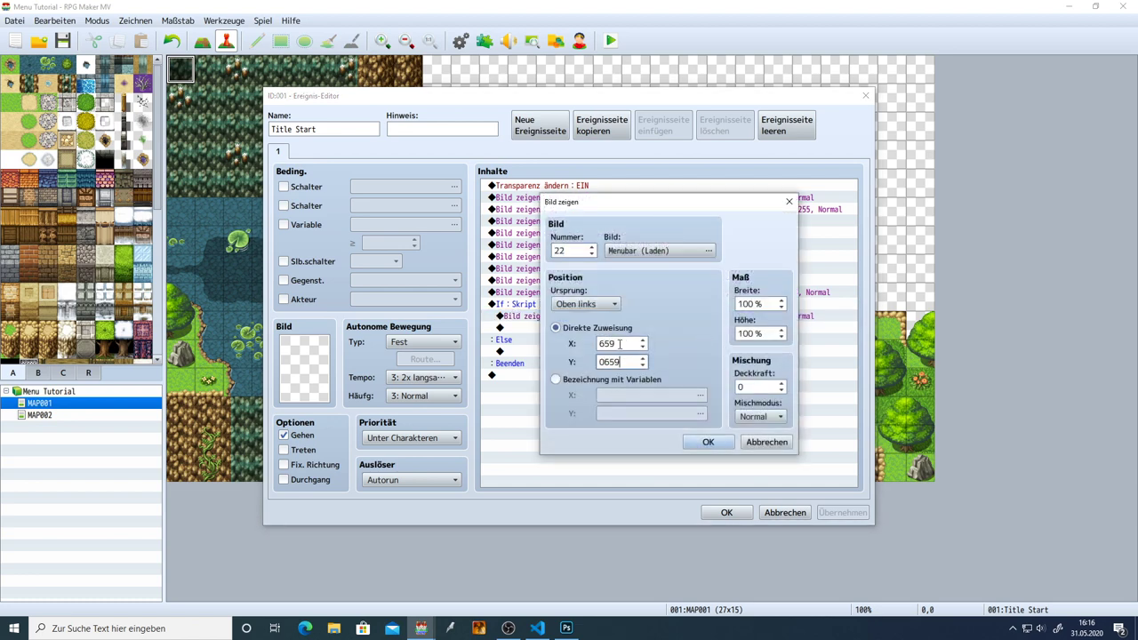
key("shift+Tab")
type("0")
left_click(712, 441)
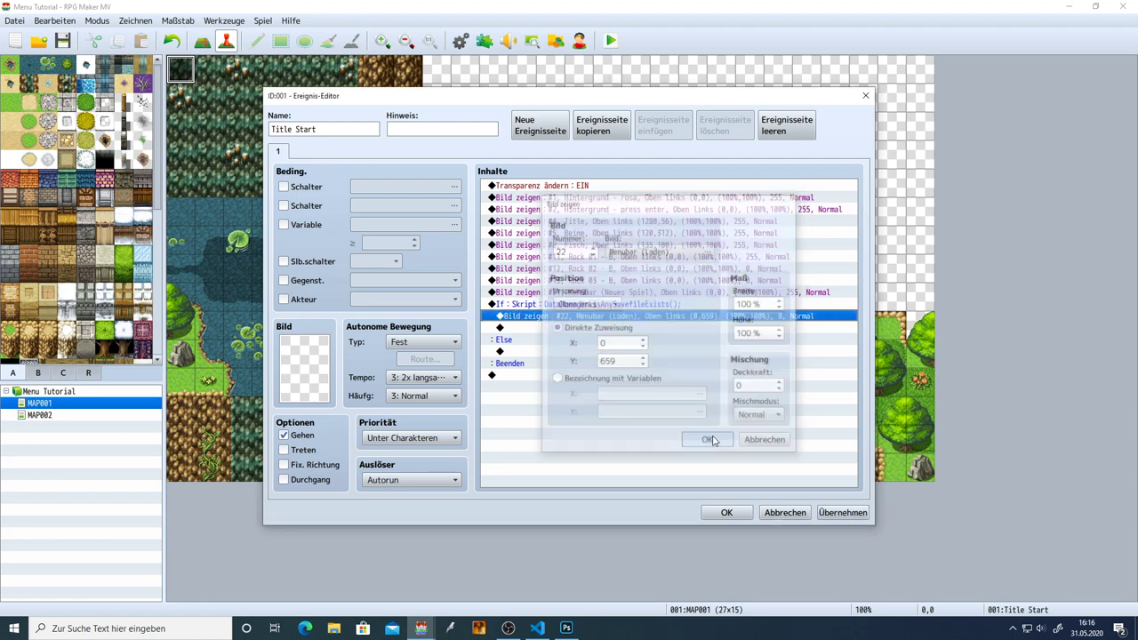
Set the Y position of picture 21 Menubar (Neues Spiel) to 659.
left_click(702, 294)
double_click(701, 295)
left_click(613, 362)
type("659")
left_click(708, 442)
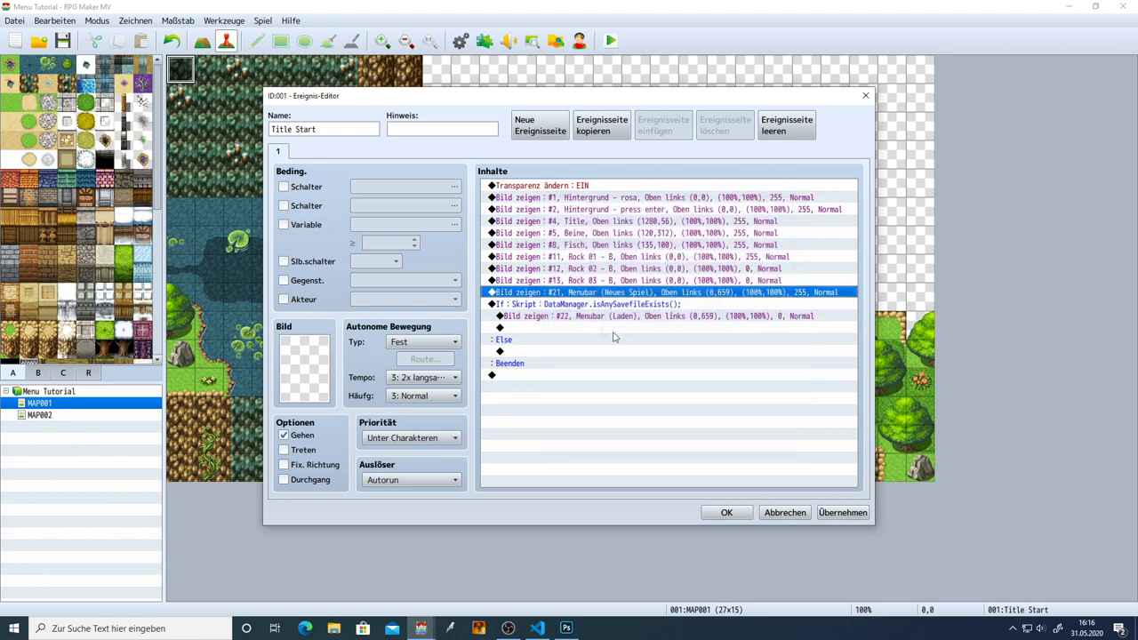
Copy the picture 22 Menubar (Laden) command from the If section into the Else section.
left_click(584, 318)
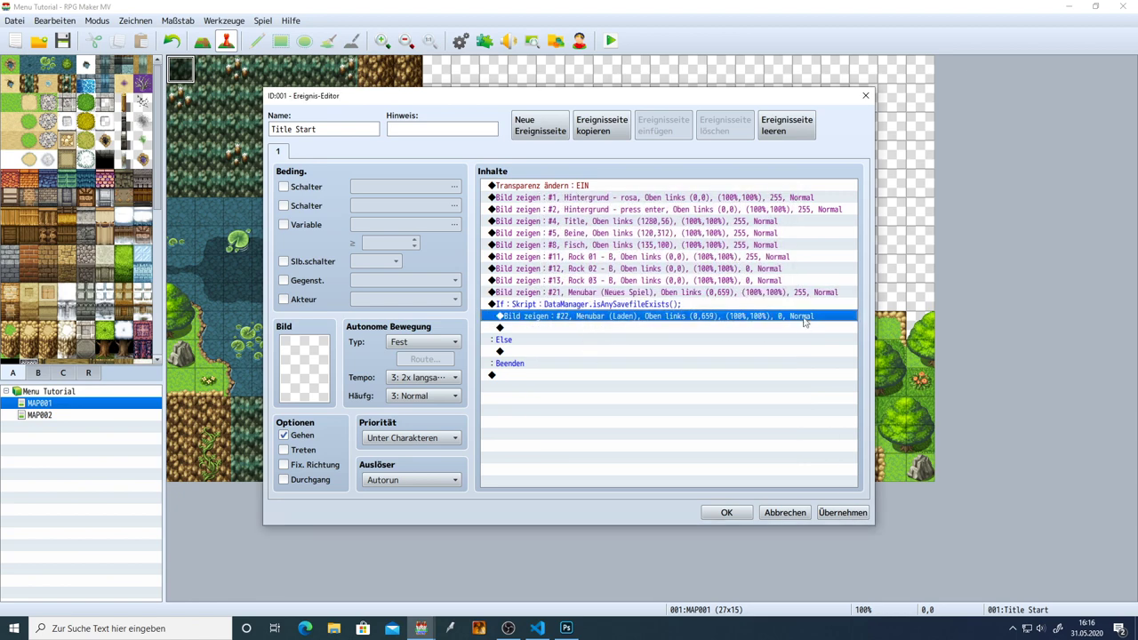
left_click(644, 351)
key("ctrl+v")
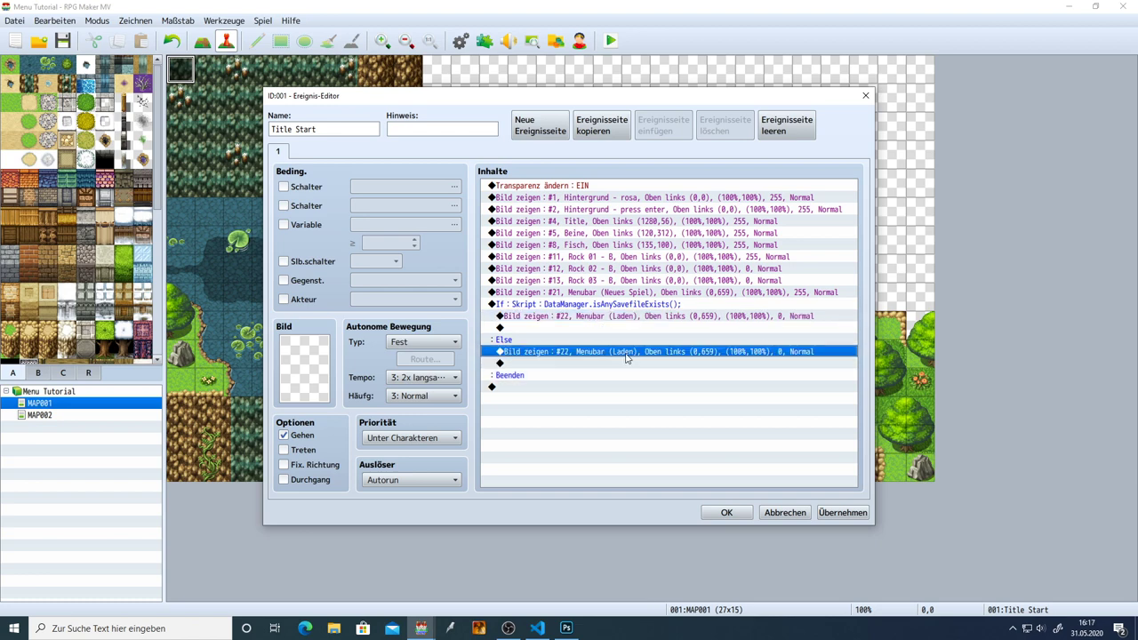
Change the image of the Else section's picture 22 command to Menubar (Laden keine Datei) and apply the event changes.
double_click(635, 352)
left_click(788, 202)
double_click(612, 352)
double_click(646, 251)
left_click(539, 306)
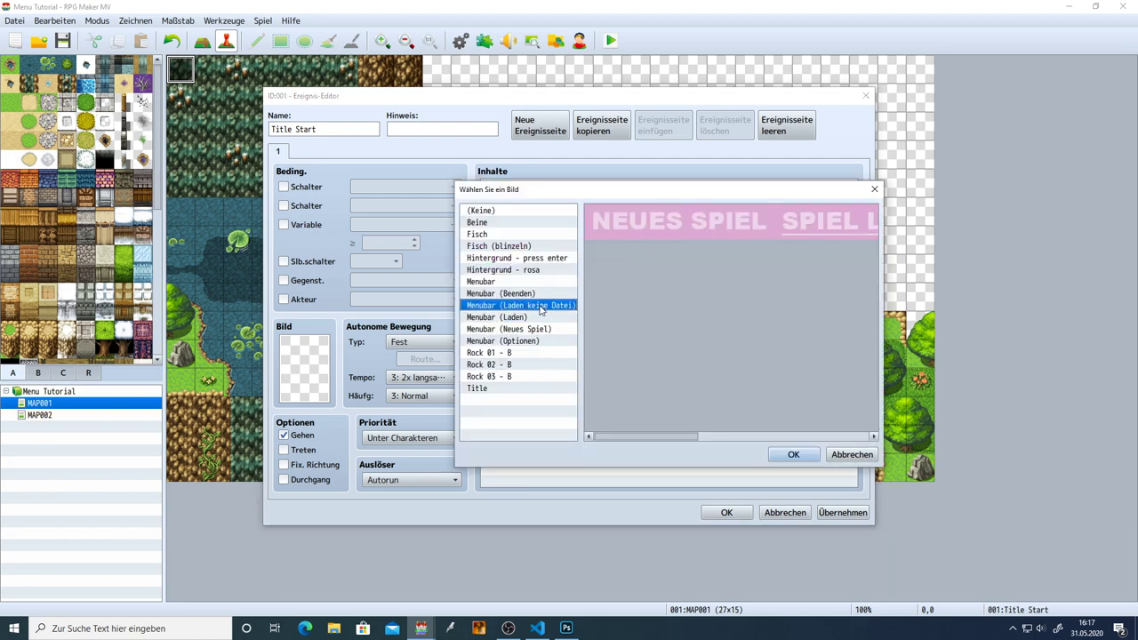
left_click_drag(689, 436, 737, 435)
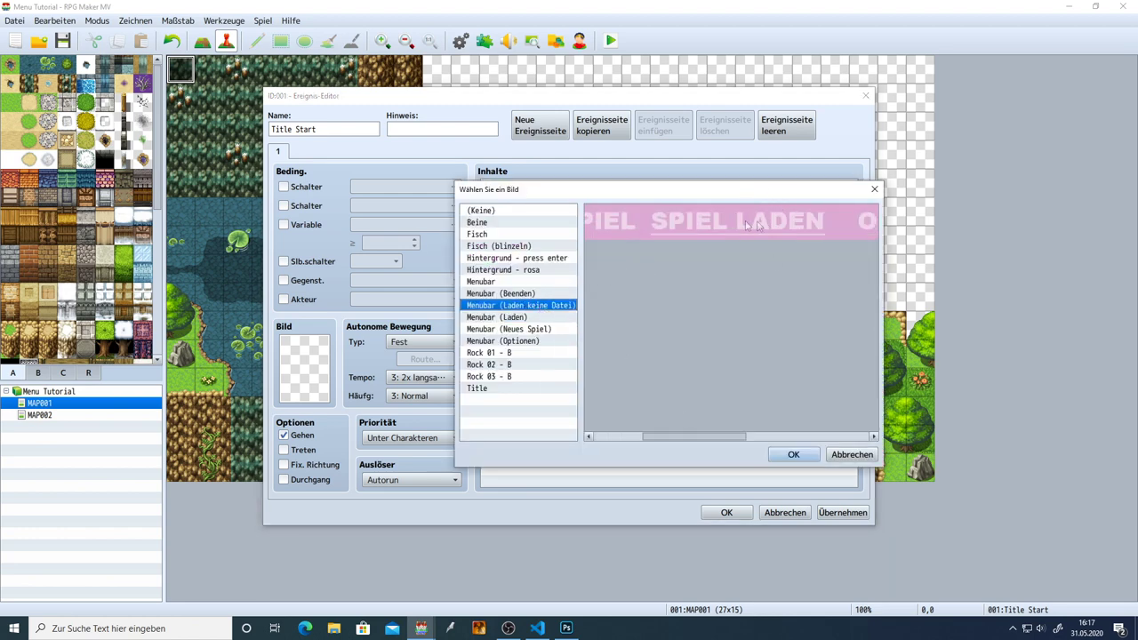
left_click(544, 317)
left_click(544, 306)
left_click(793, 454)
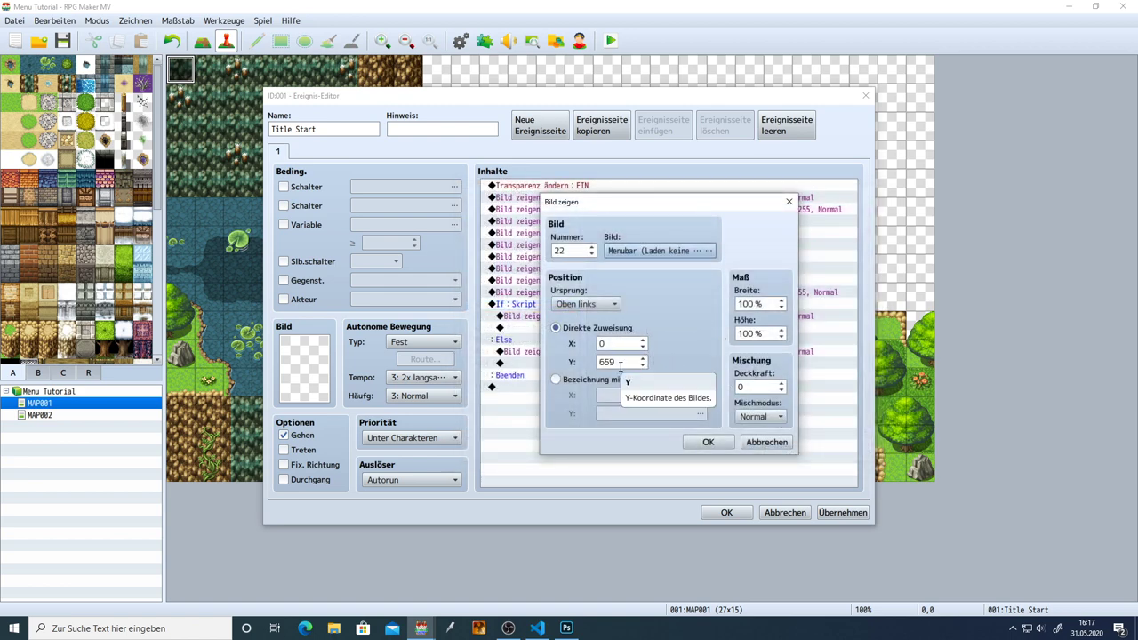
left_click(708, 442)
left_click(842, 513)
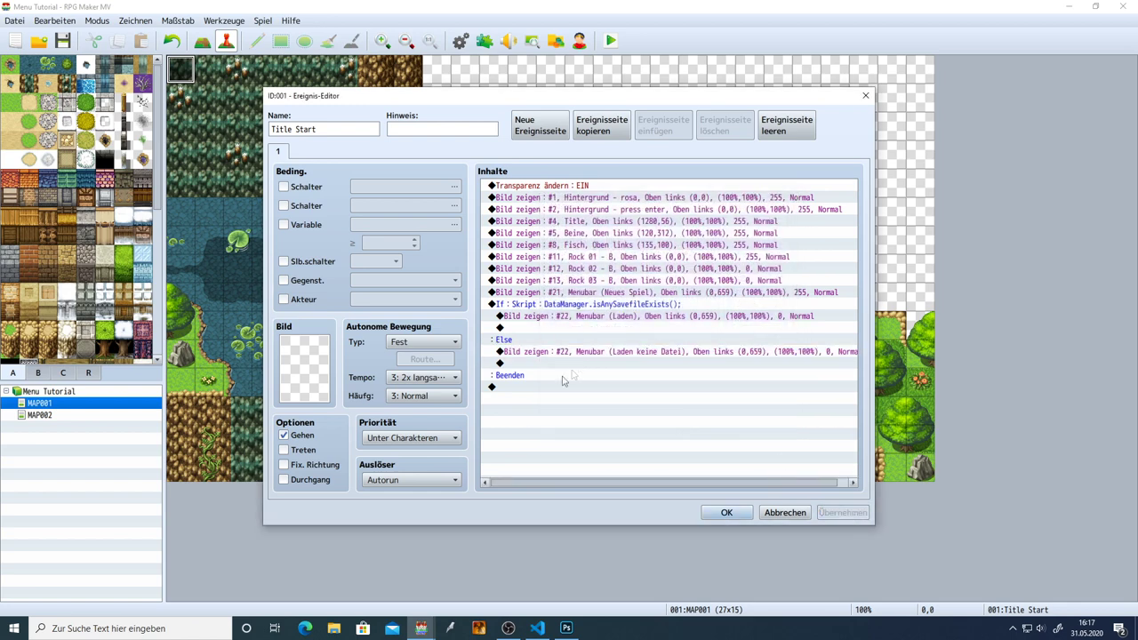
Below the conditional branch, add a Show Picture command for picture 23 with Menubar (Optionen), X 0, Y 659 and opacity 0.
left_click(521, 388)
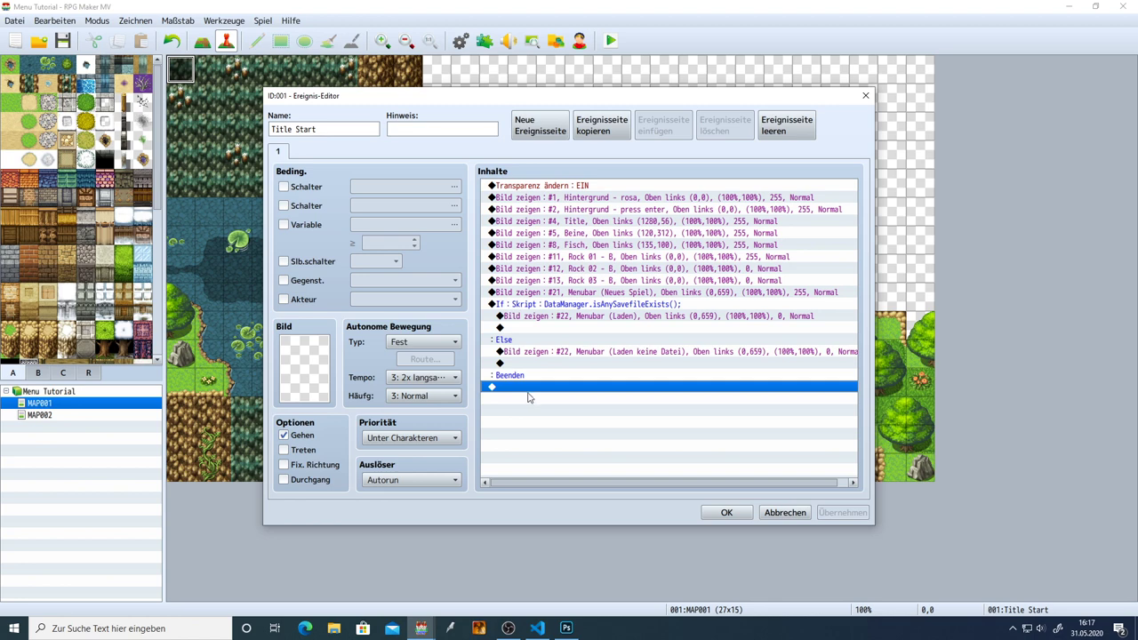
double_click(523, 389)
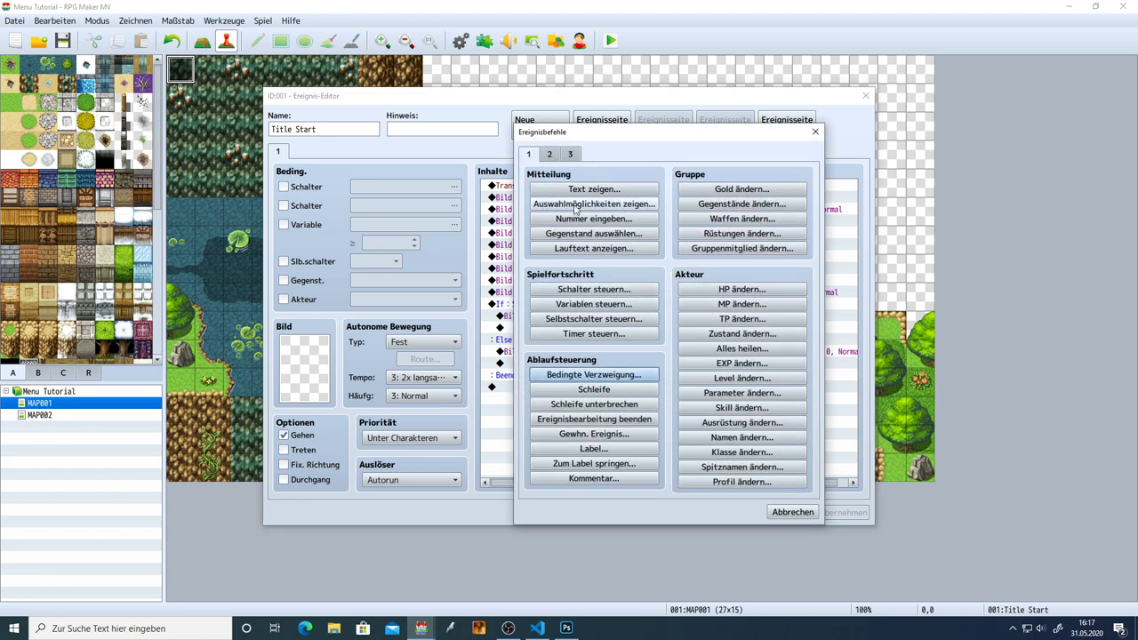
left_click(551, 154)
left_click(594, 419)
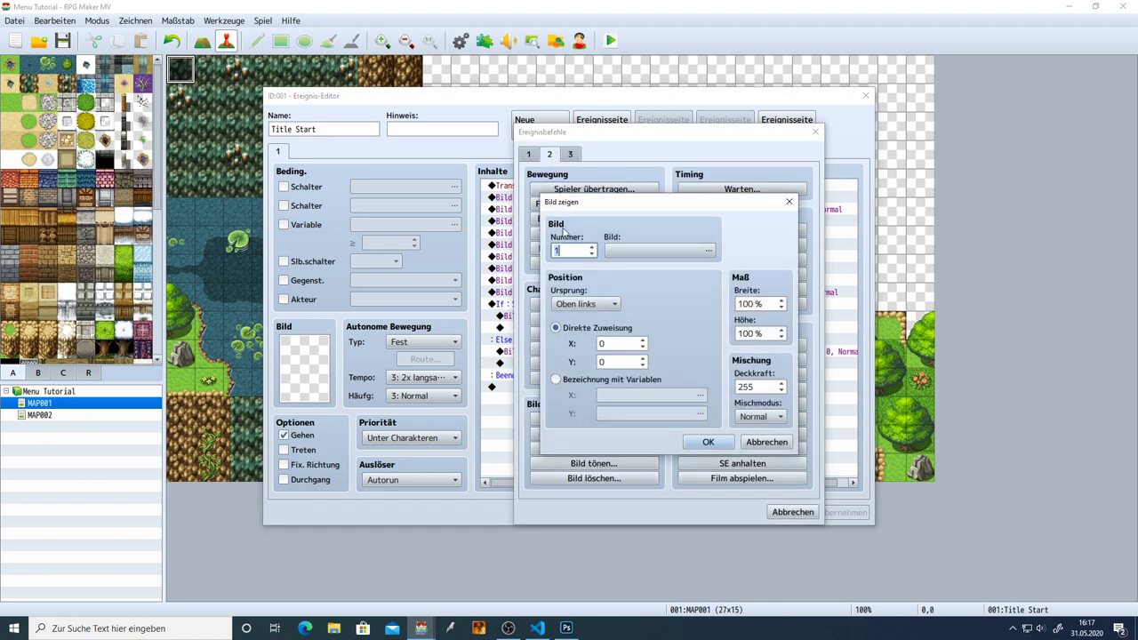
left_click(633, 250)
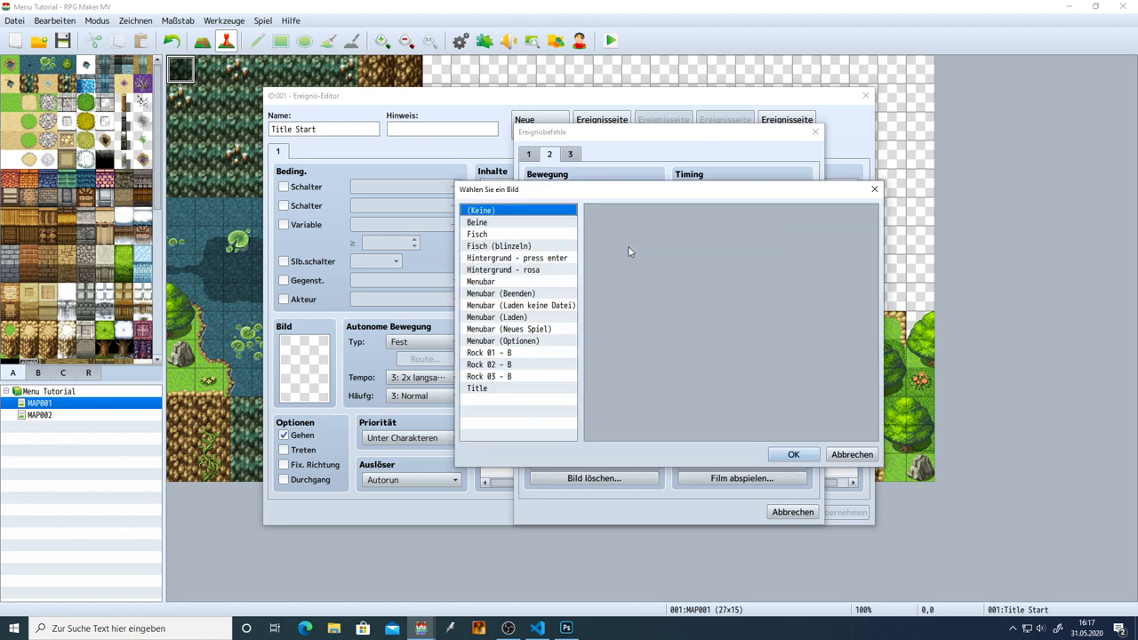
left_click(525, 341)
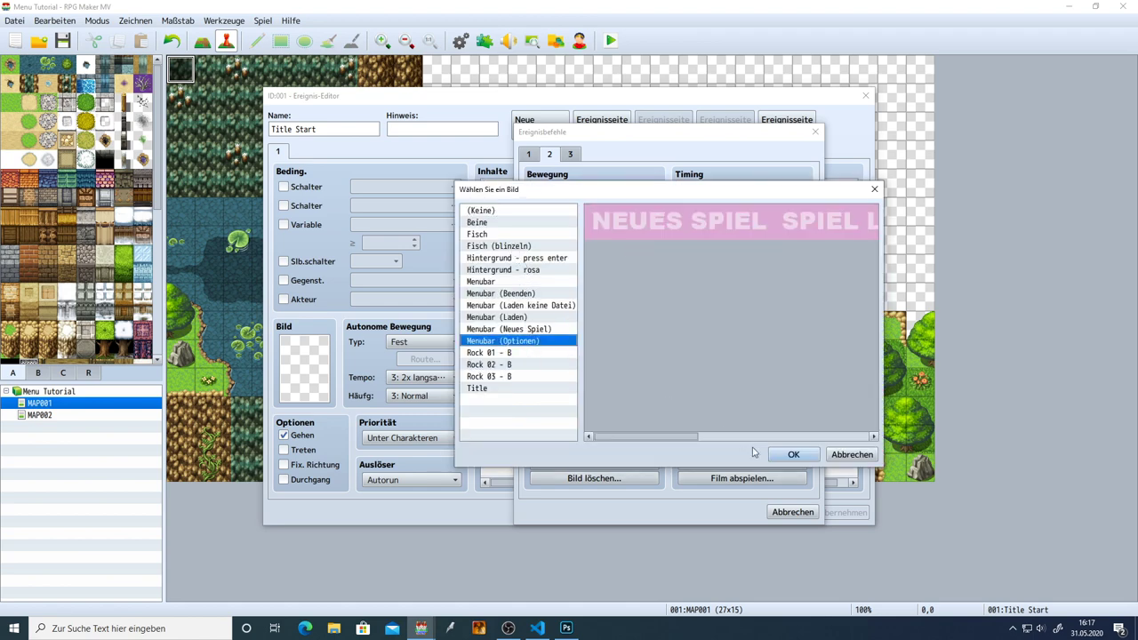
left_click_drag(727, 436, 773, 437)
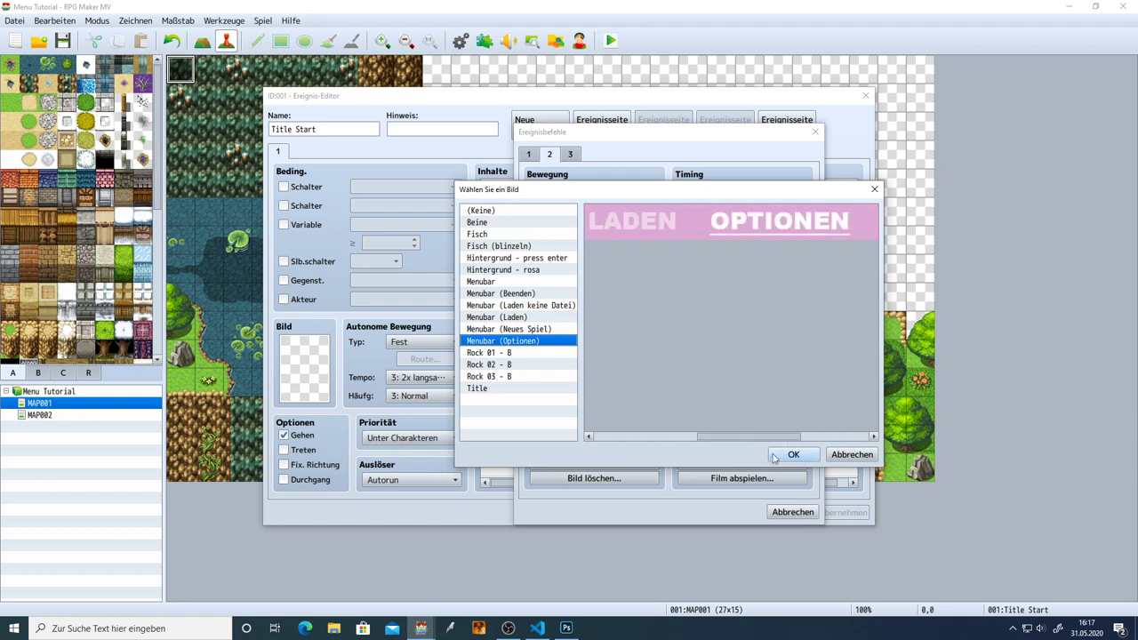
left_click(792, 454)
left_click(617, 364)
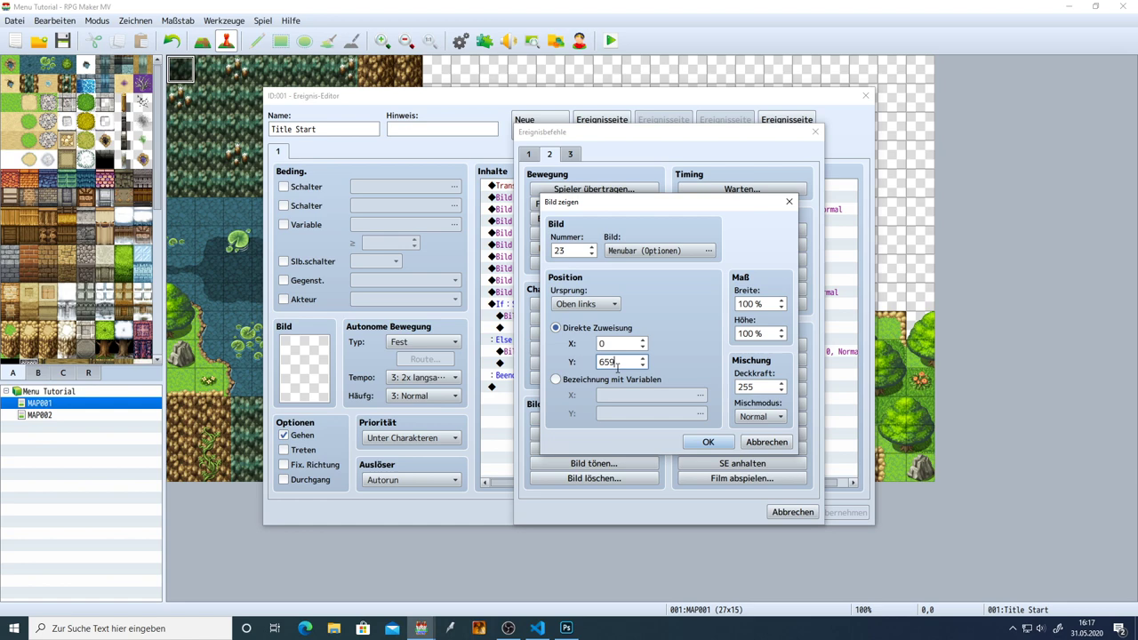
double_click(765, 386)
type("0")
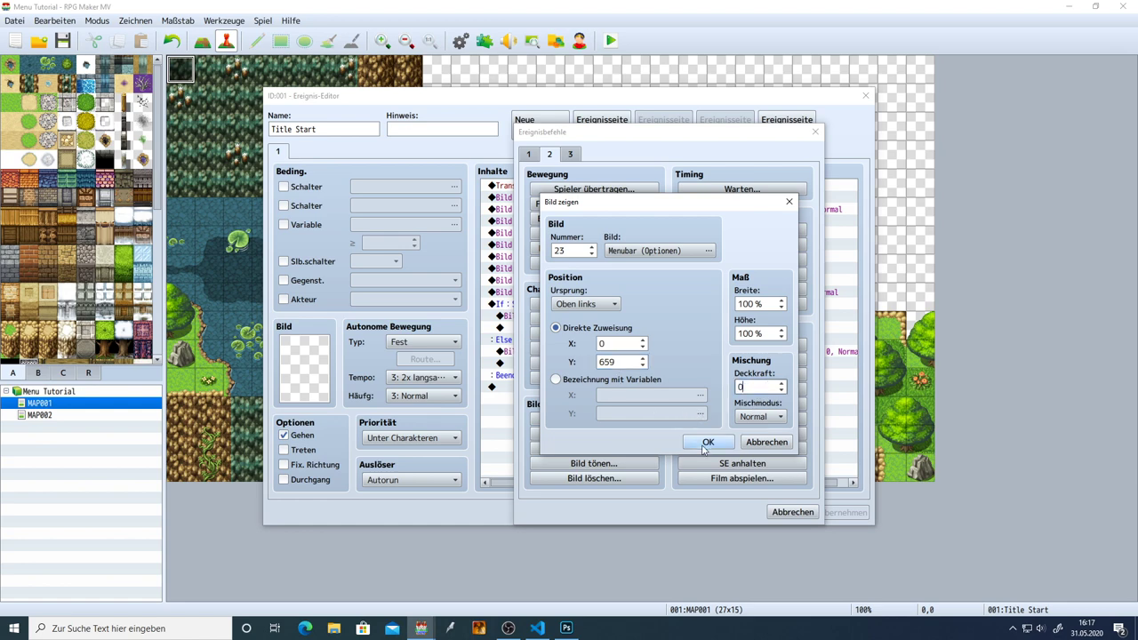
left_click(708, 442)
Duplicate the picture 23 command directly below it and change the copy to picture 24 with Menubar (Beenden).
left_click(729, 391)
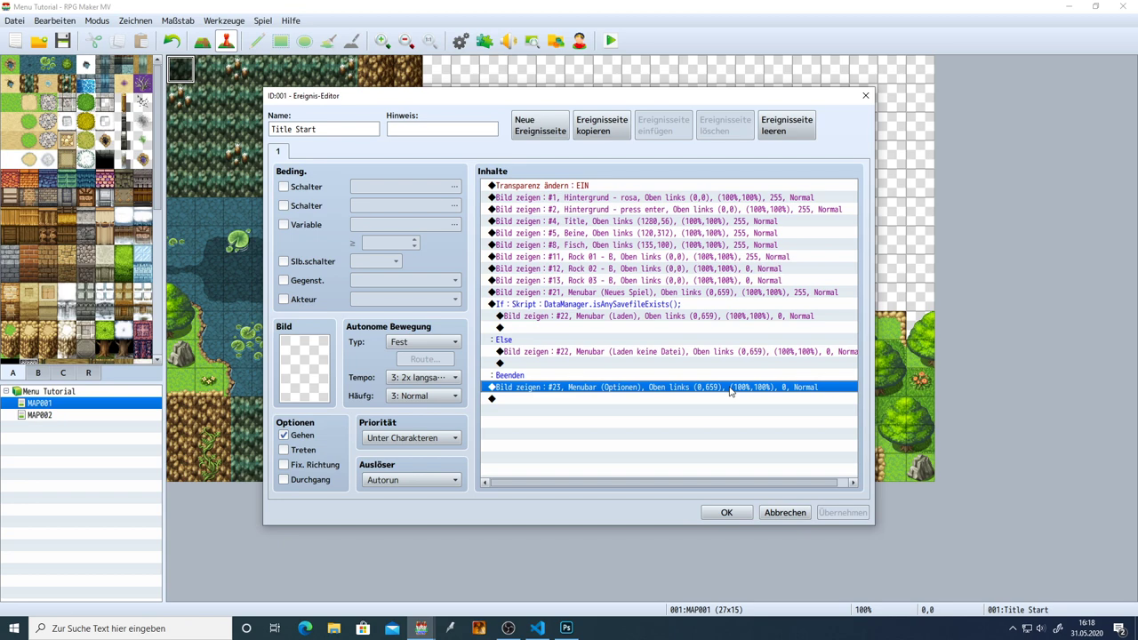
key("ctrl+v")
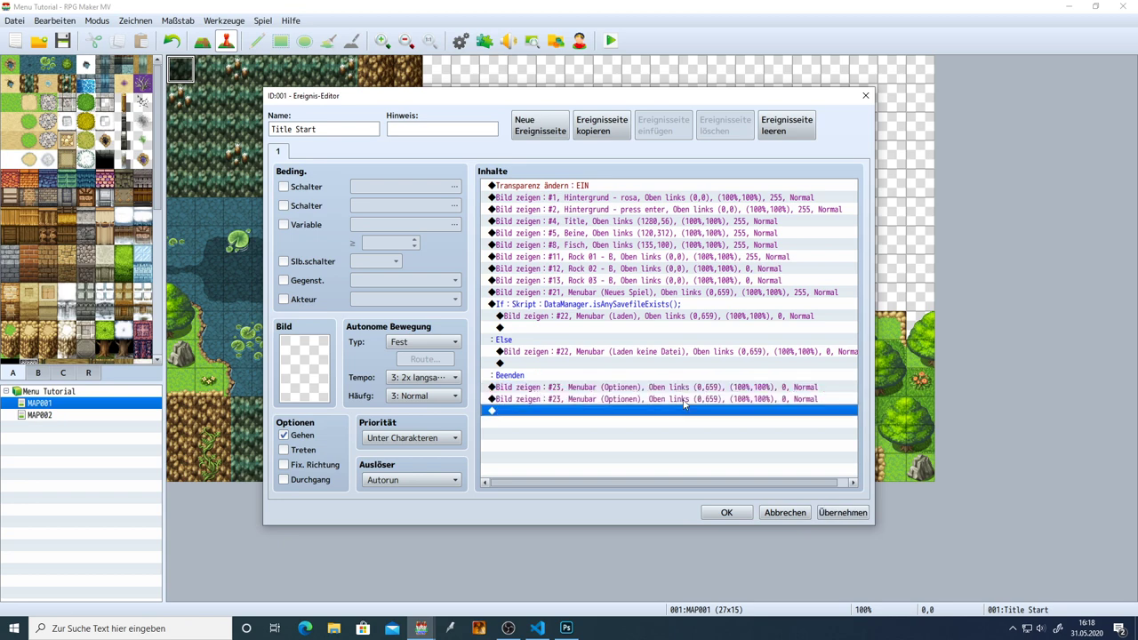
double_click(683, 398)
left_click(592, 247)
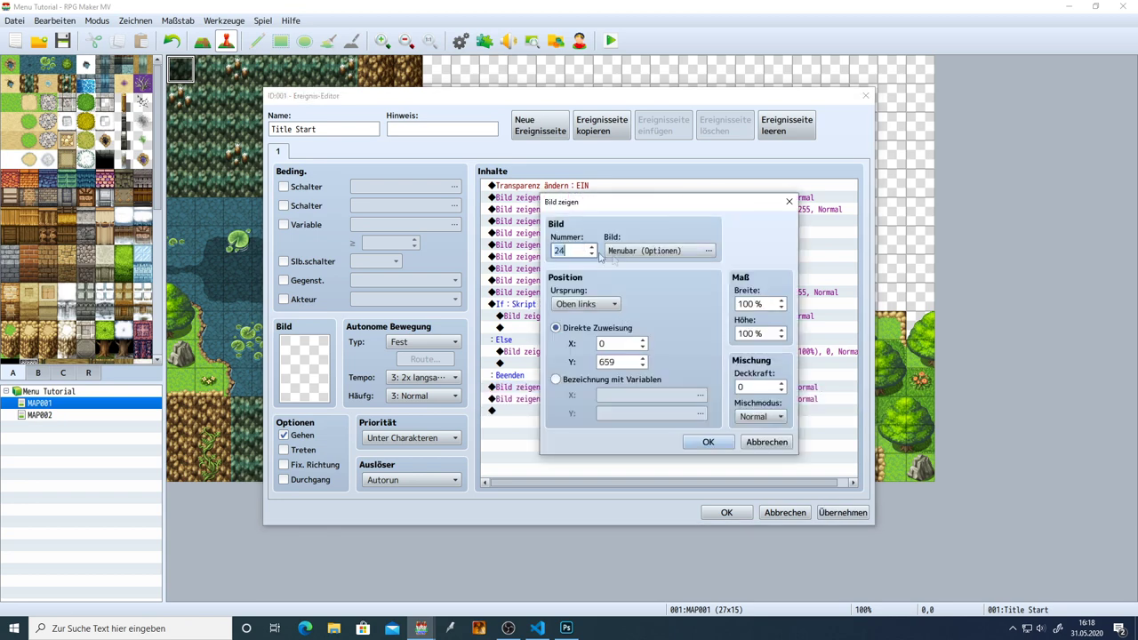
left_click(633, 252)
double_click(532, 293)
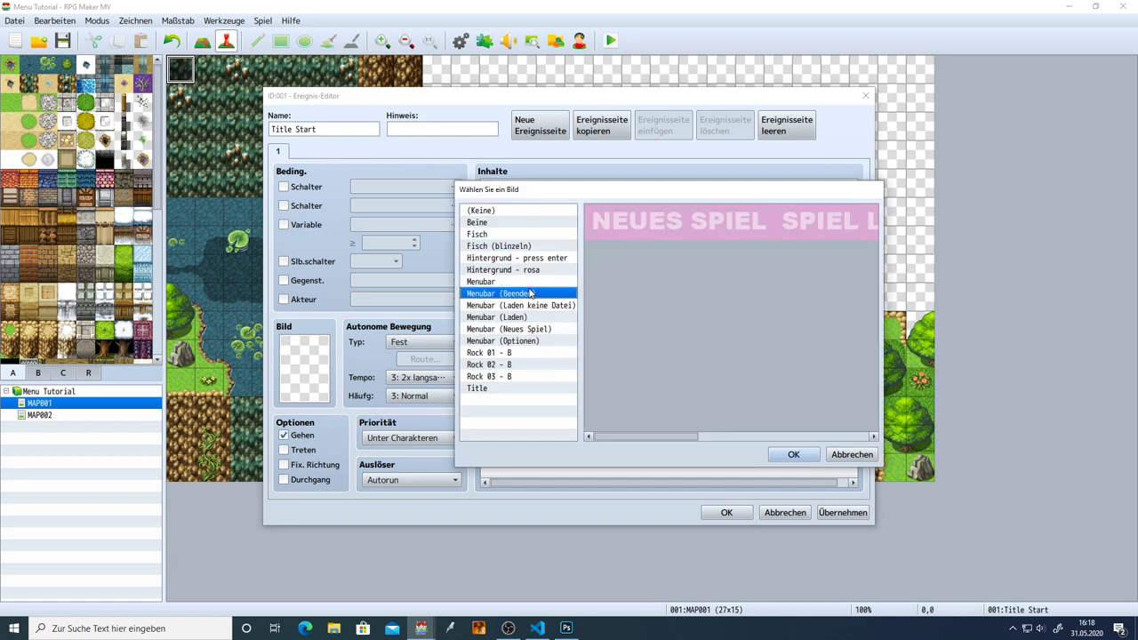
left_click(708, 441)
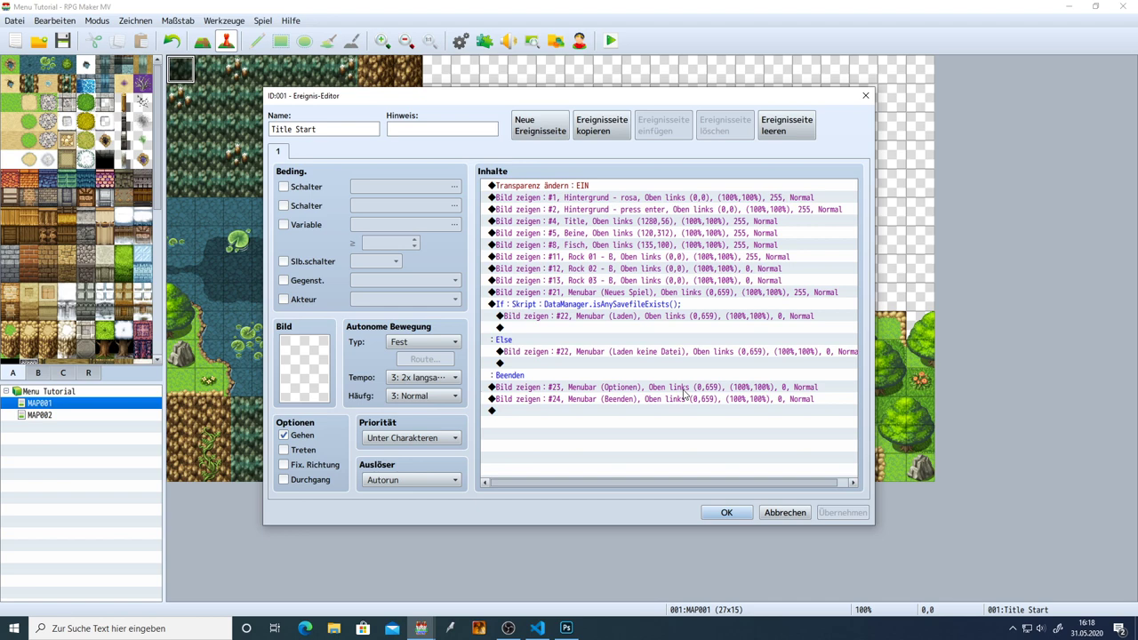
left_click(781, 400)
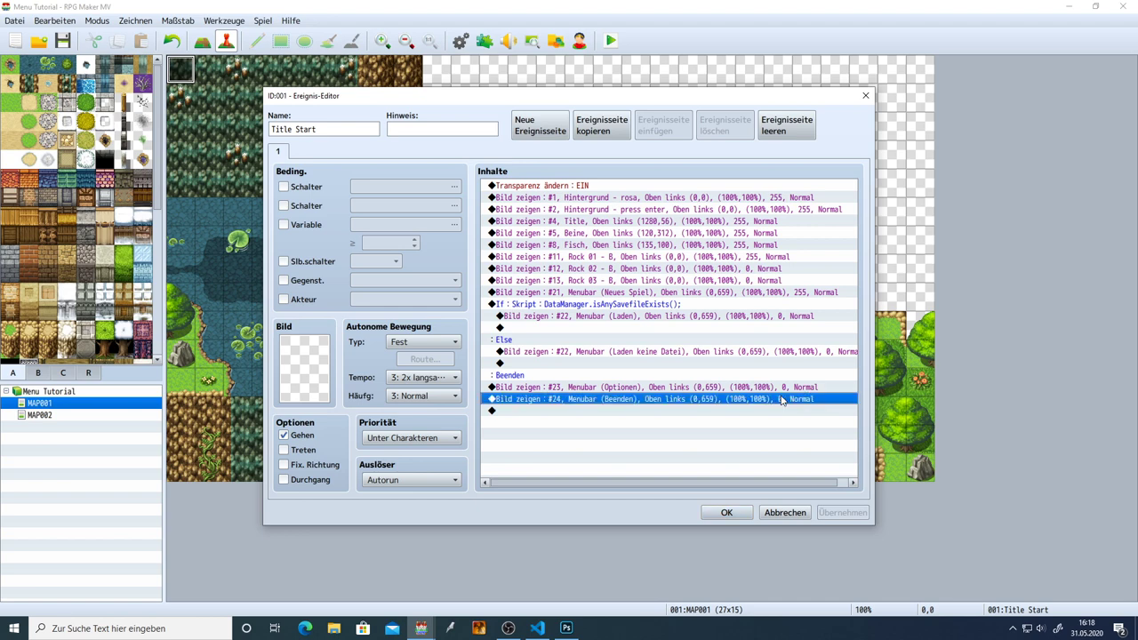
left_click(686, 413)
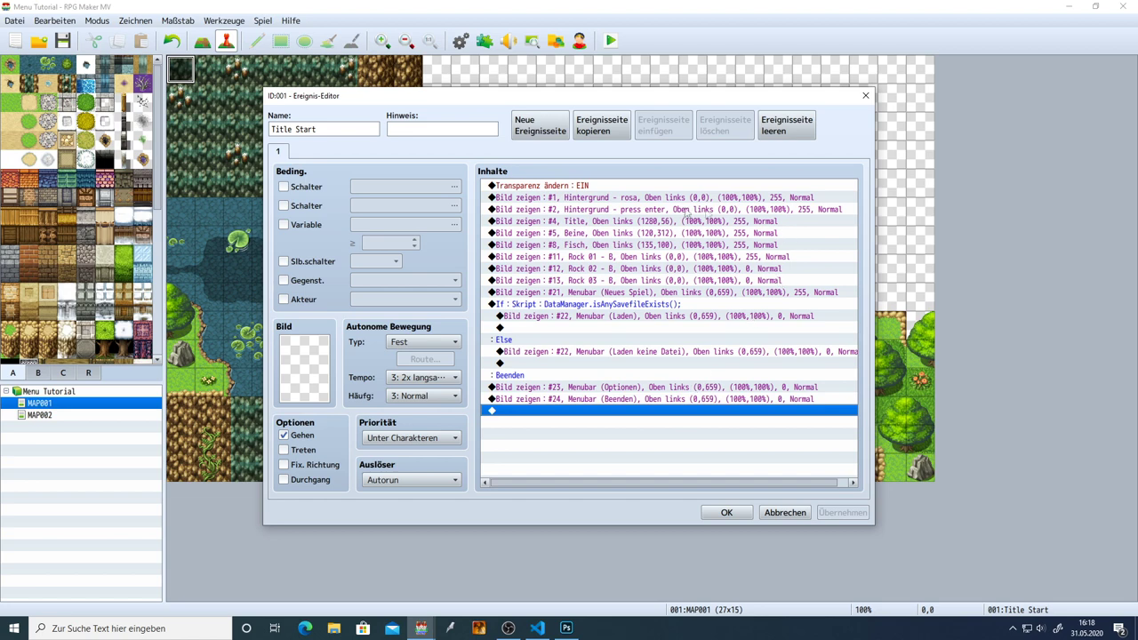
left_click(595, 224)
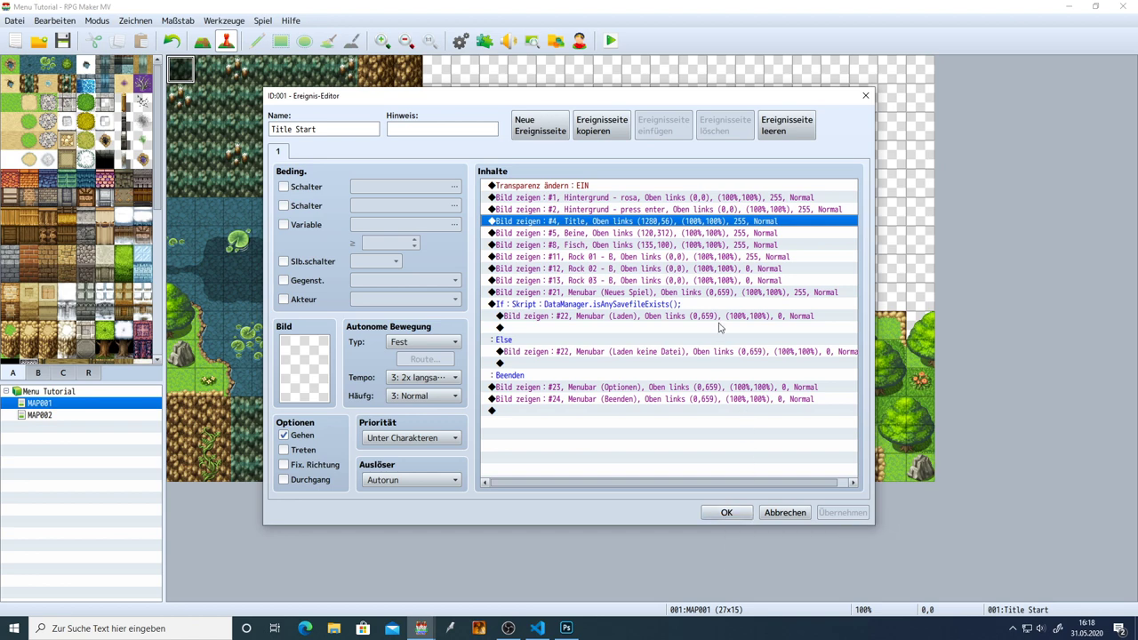
Set the Y position of picture 21 Menubar (Neues Spiel) to 720 and apply the event changes.
left_click(720, 293)
double_click(720, 293)
left_click(613, 361)
type("7")
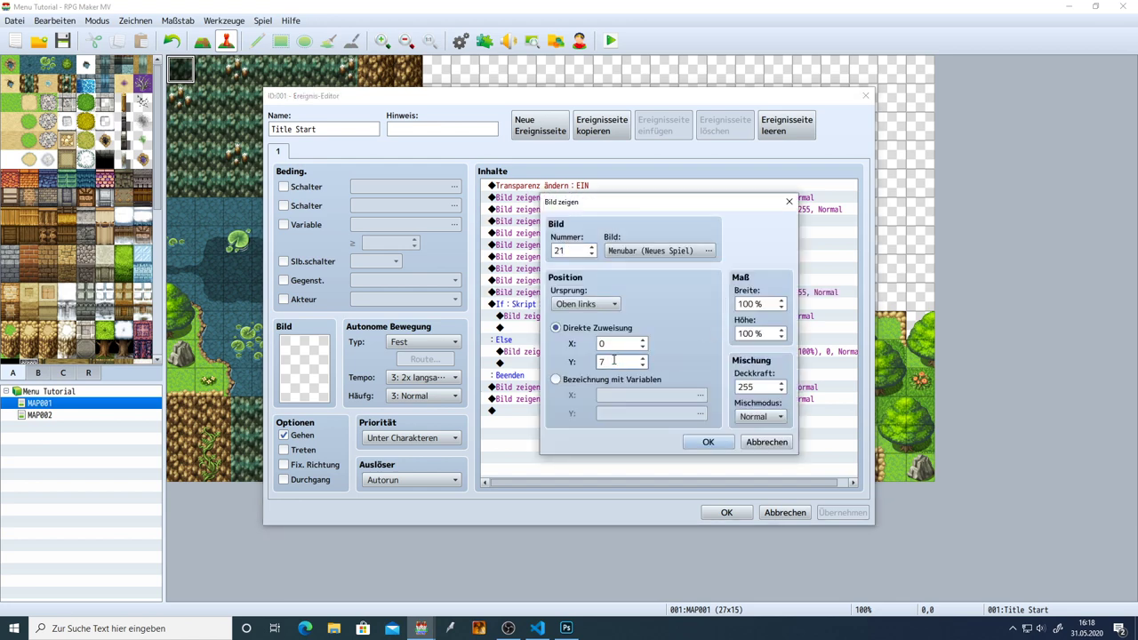
type("20")
left_click(708, 442)
left_click(842, 513)
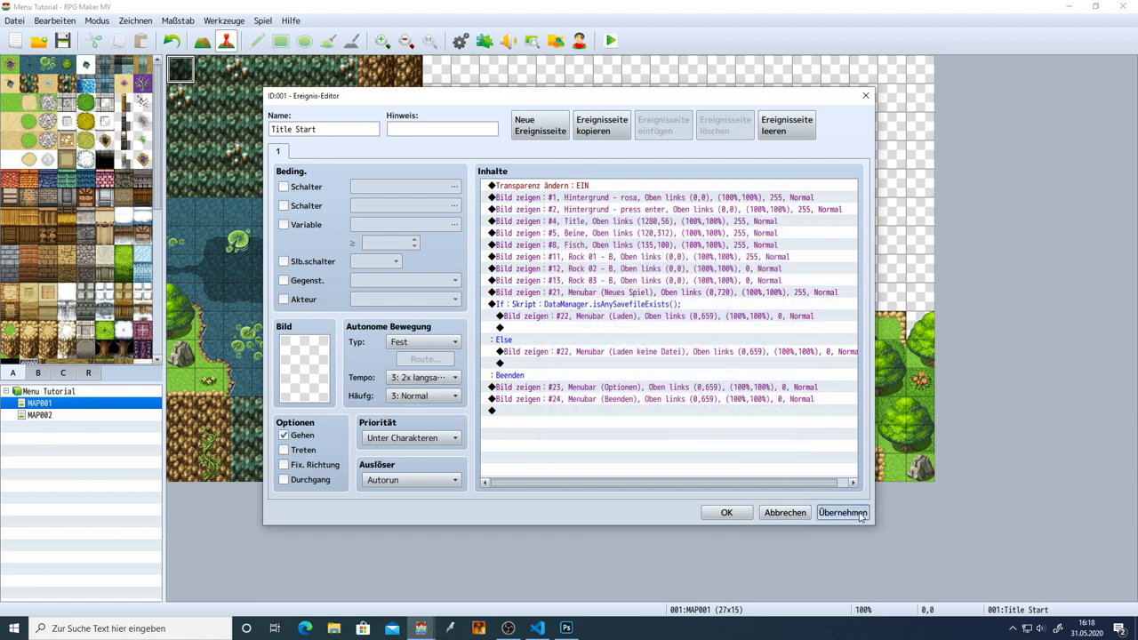
Append a Control Switches command that turns ON switch 0001, named Rock Animation, to the Title Start event and apply the changes.
left_click(516, 412)
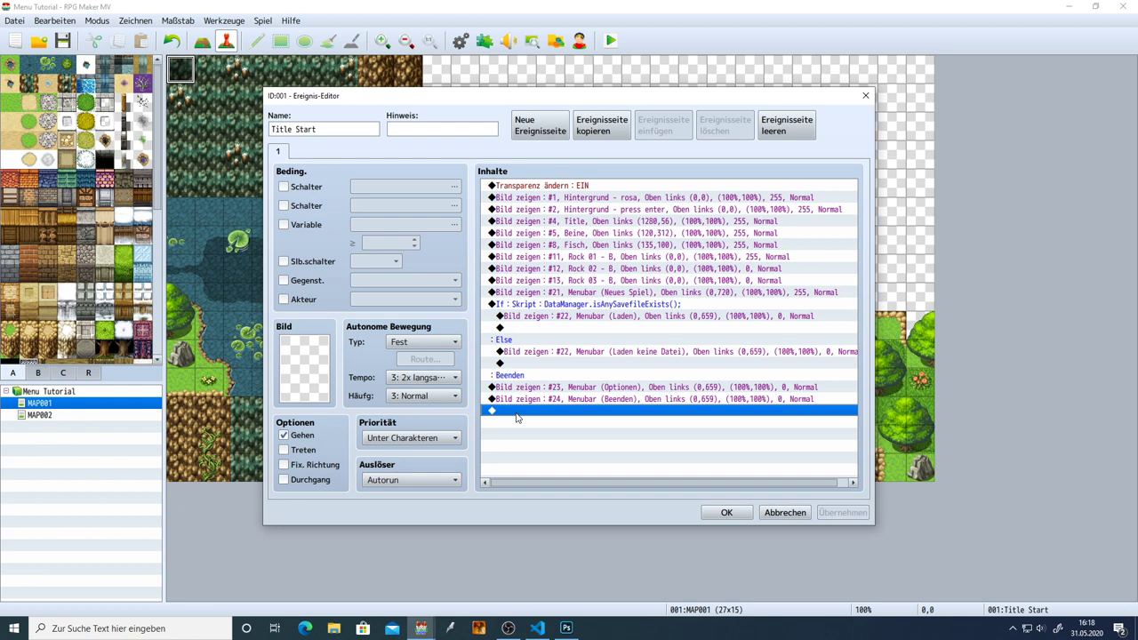
double_click(516, 414)
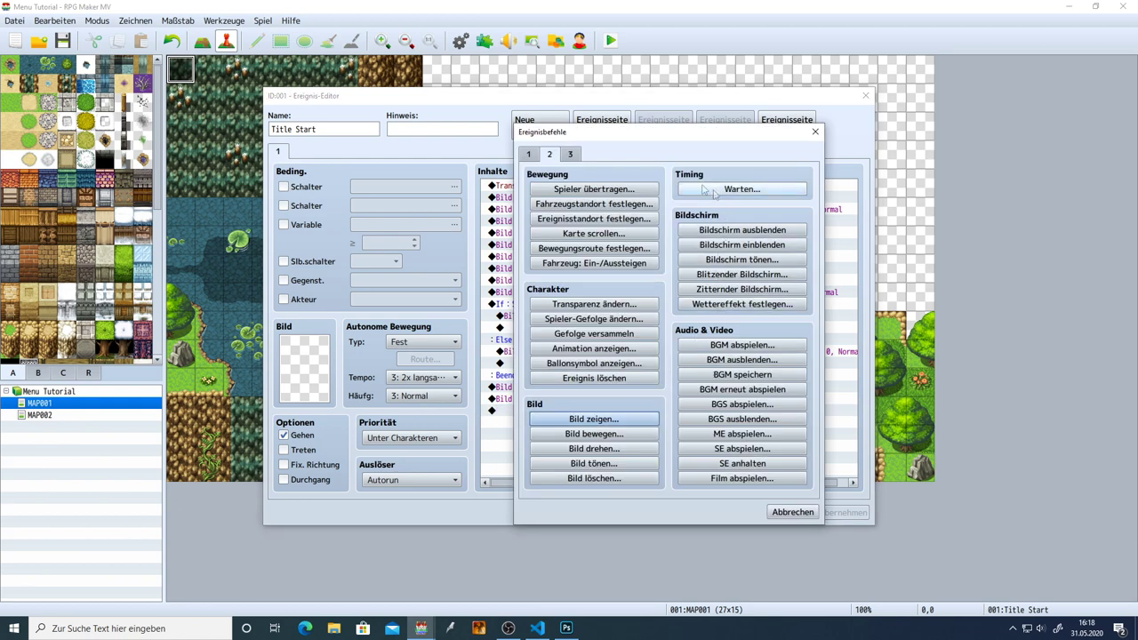
left_click(528, 154)
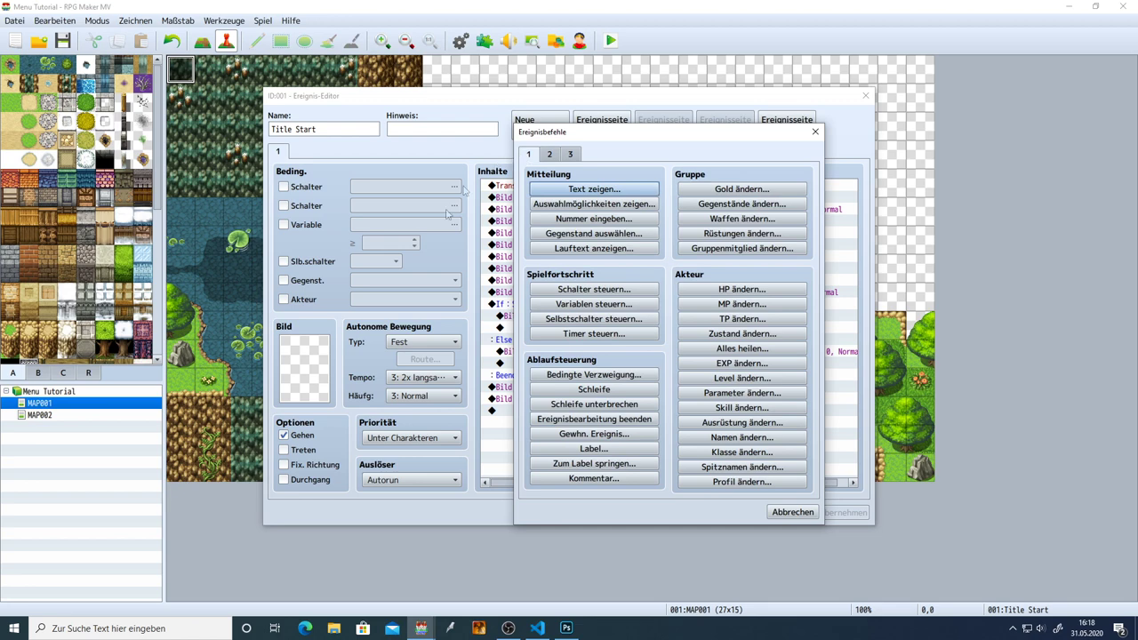
left_click(594, 289)
left_click(703, 305)
left_click(717, 442)
type("Rock Animation")
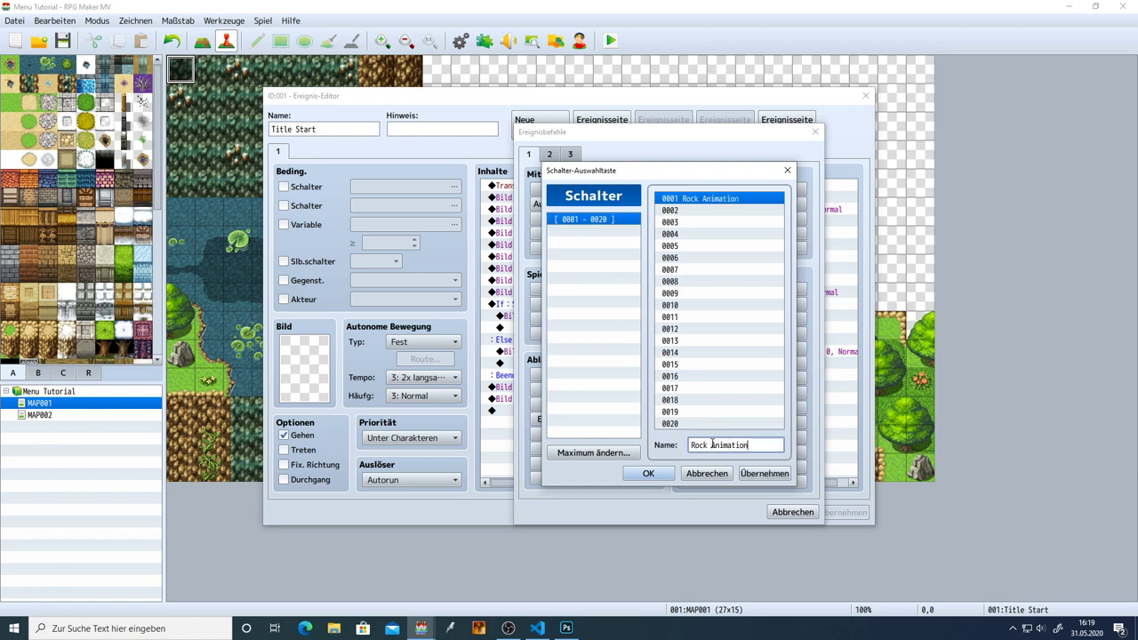
left_click(764, 473)
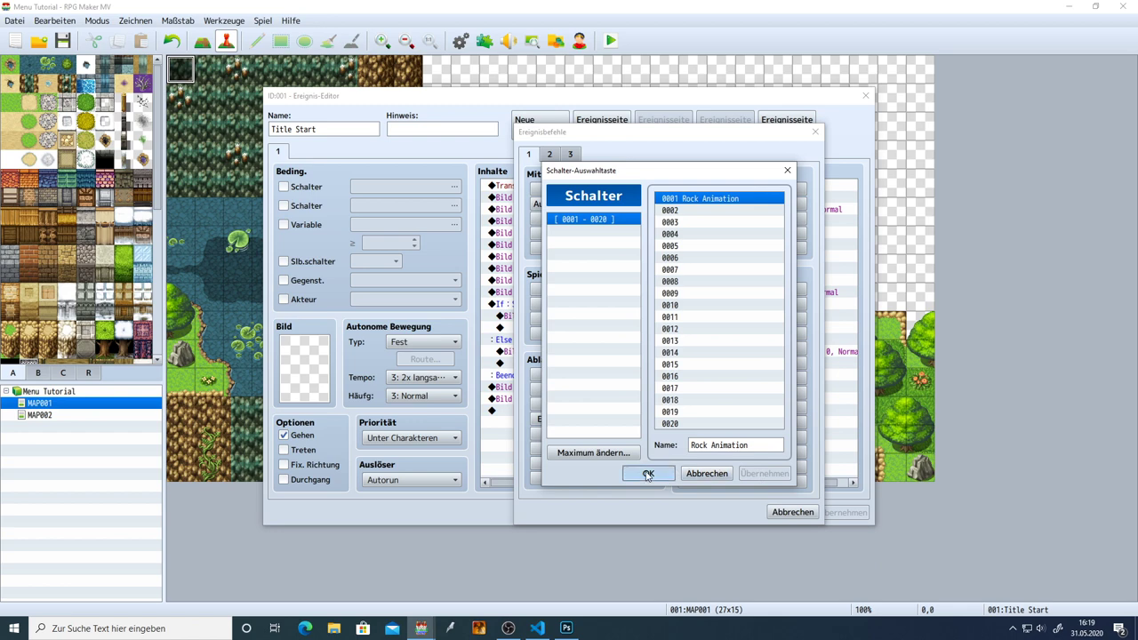
left_click(648, 472)
left_click(679, 382)
left_click(840, 513)
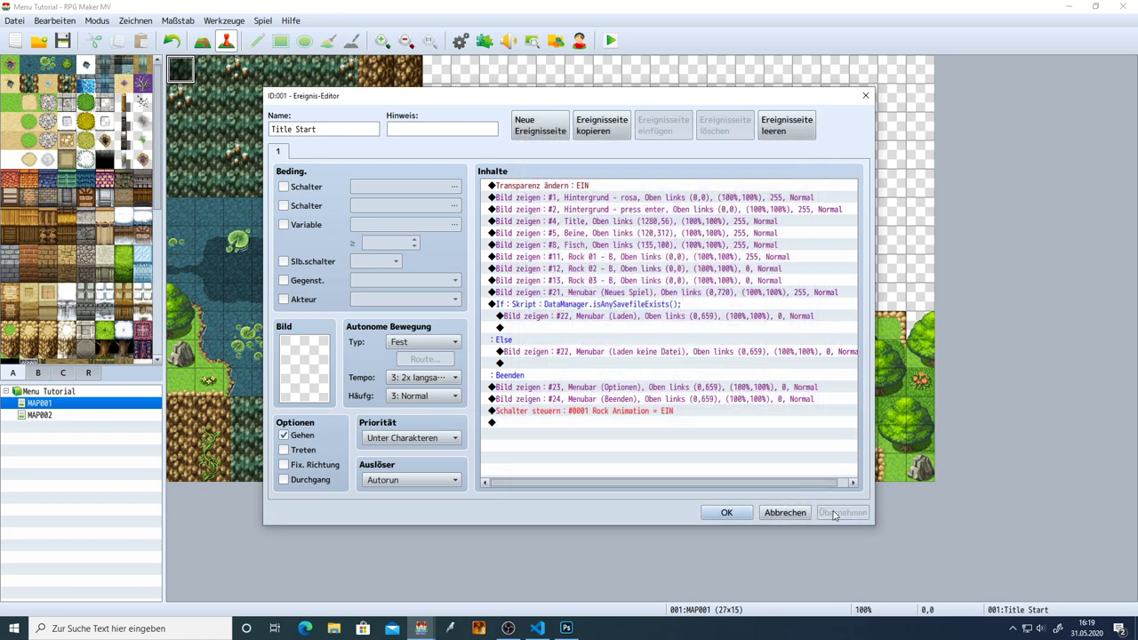
Add a second page to the Title Start event with switch 0001 Rock Animation as its condition, and save the event.
left_click(540, 126)
left_click(302, 188)
left_click(842, 513)
left_click(736, 513)
Save the project changes, playtest the title screen, and close the game window.
left_click(610, 41)
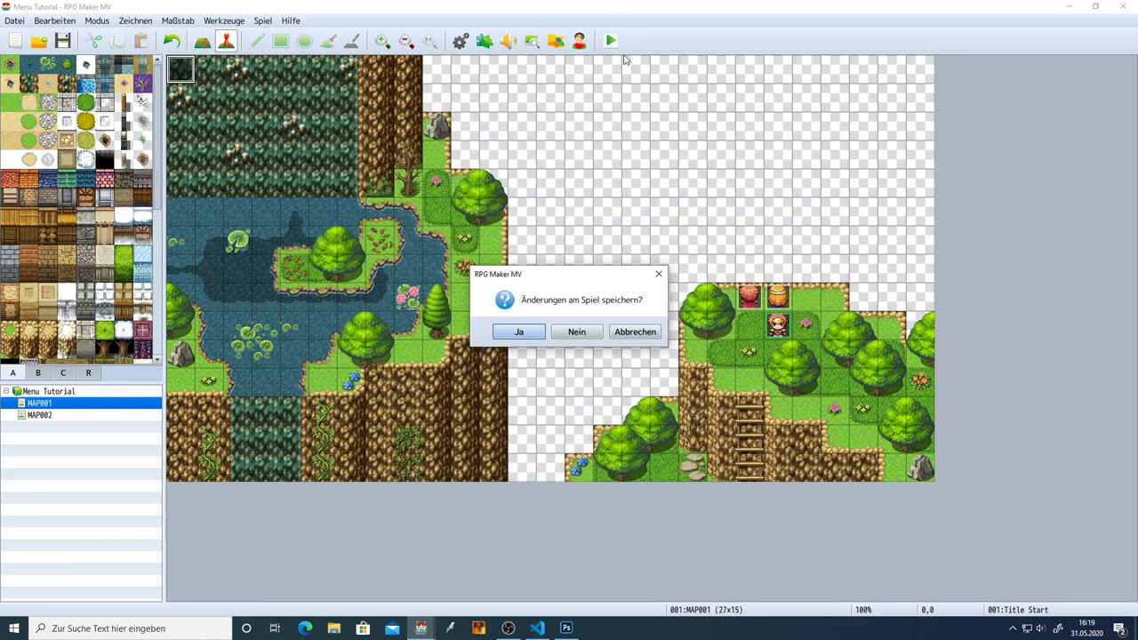
key("Return")
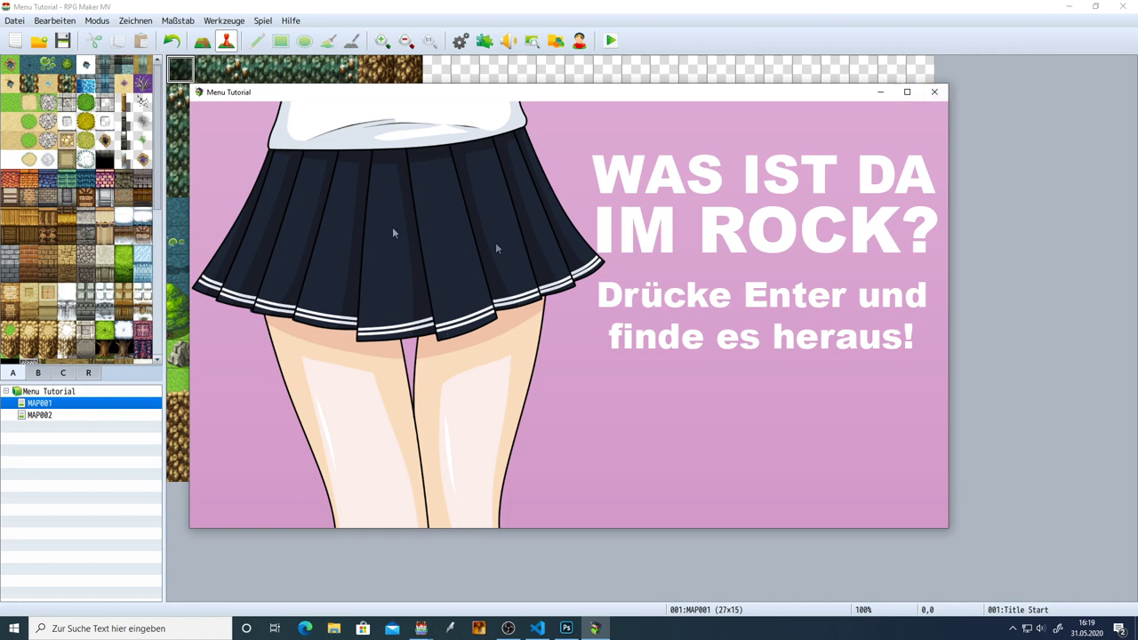
left_click(929, 98)
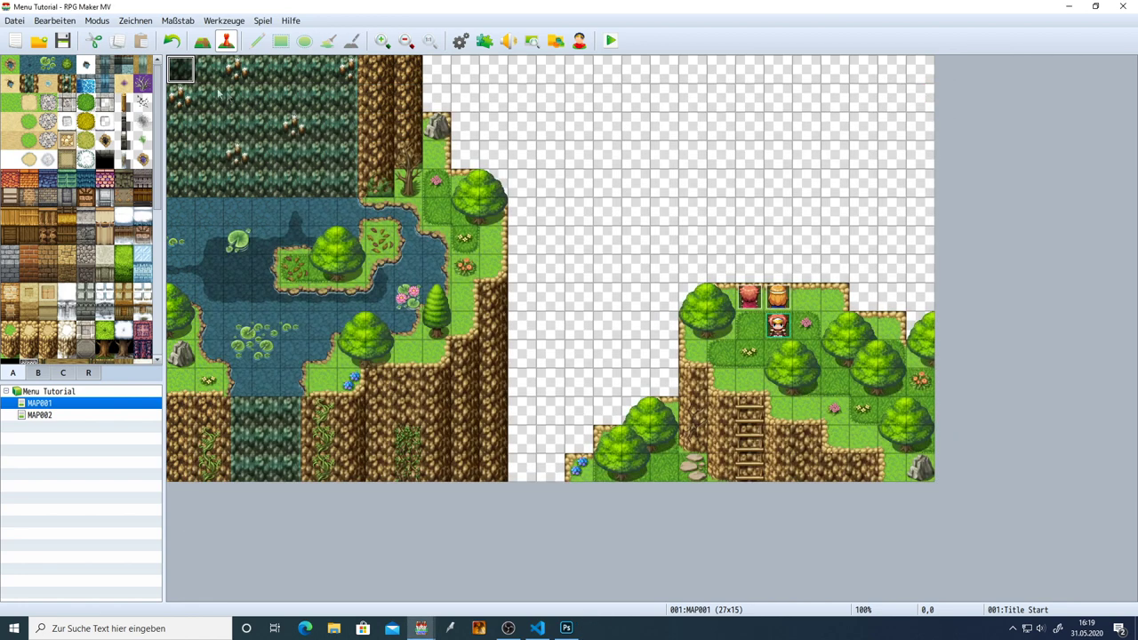
Review page 2 of the Title Start event and close the event editor.
double_click(176, 69)
left_click(299, 151)
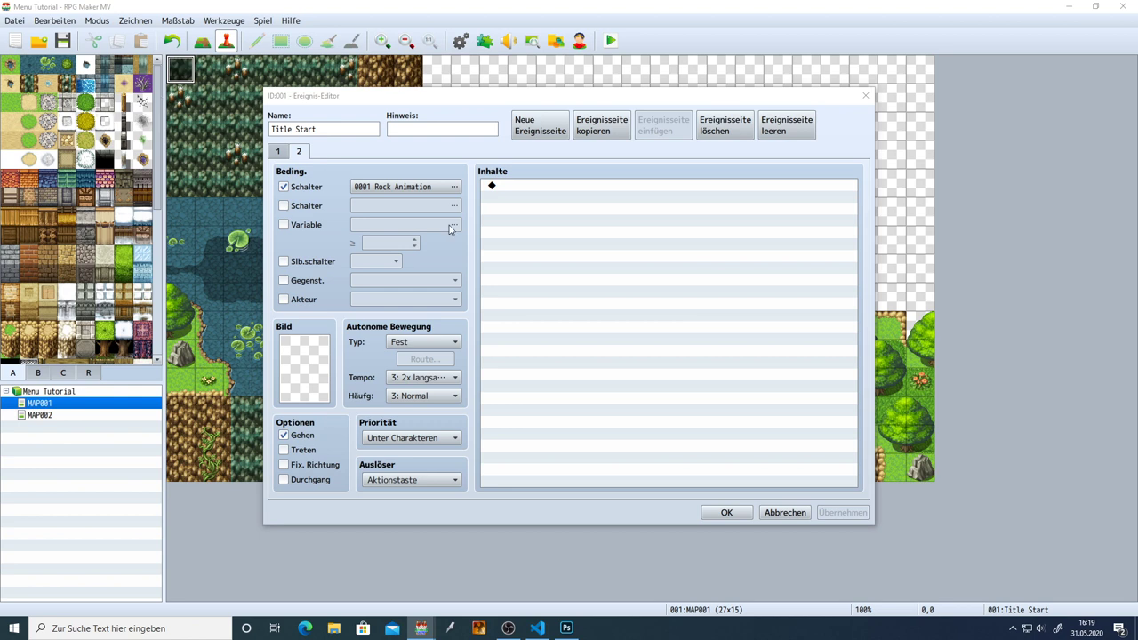
left_click(727, 513)
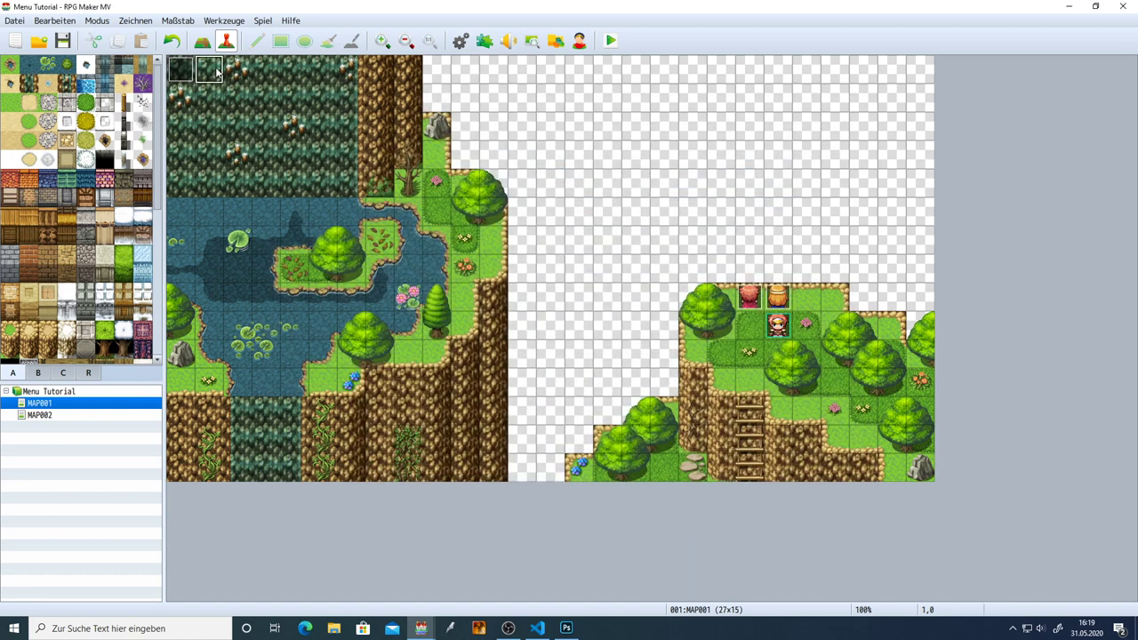
Create an event named Rock Animation on the tile beside Title Start, with switch 0001 Rock Animation as its condition.
double_click(214, 72)
type("Rock Animatrio")
key("BackSpace")
key("BackSpace")
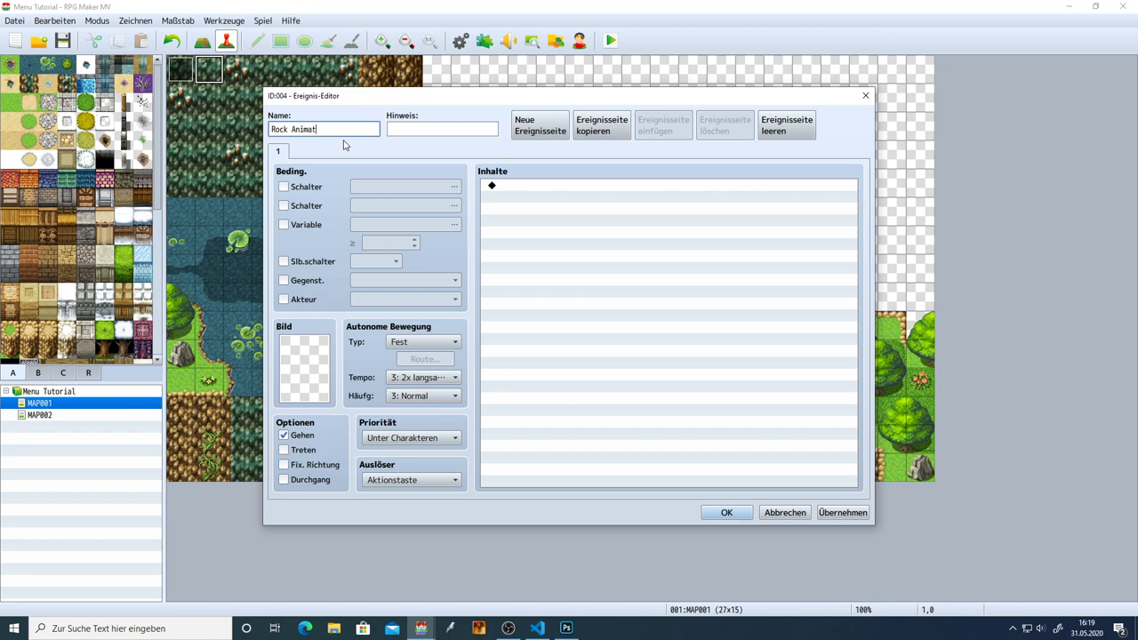
type("ion")
left_click(515, 186)
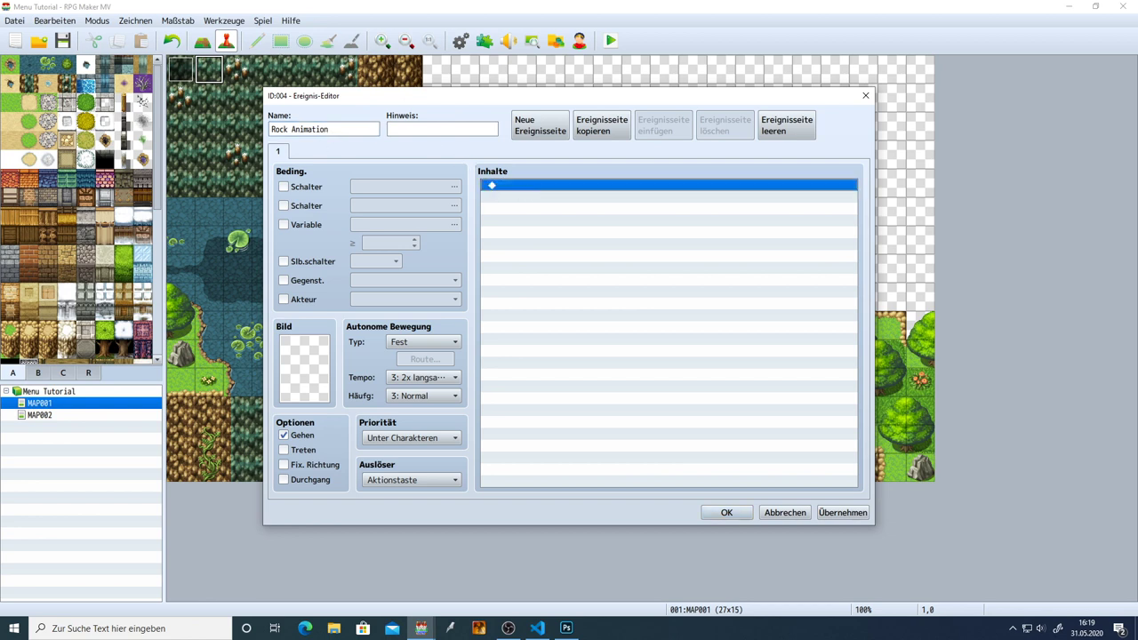
key("Return")
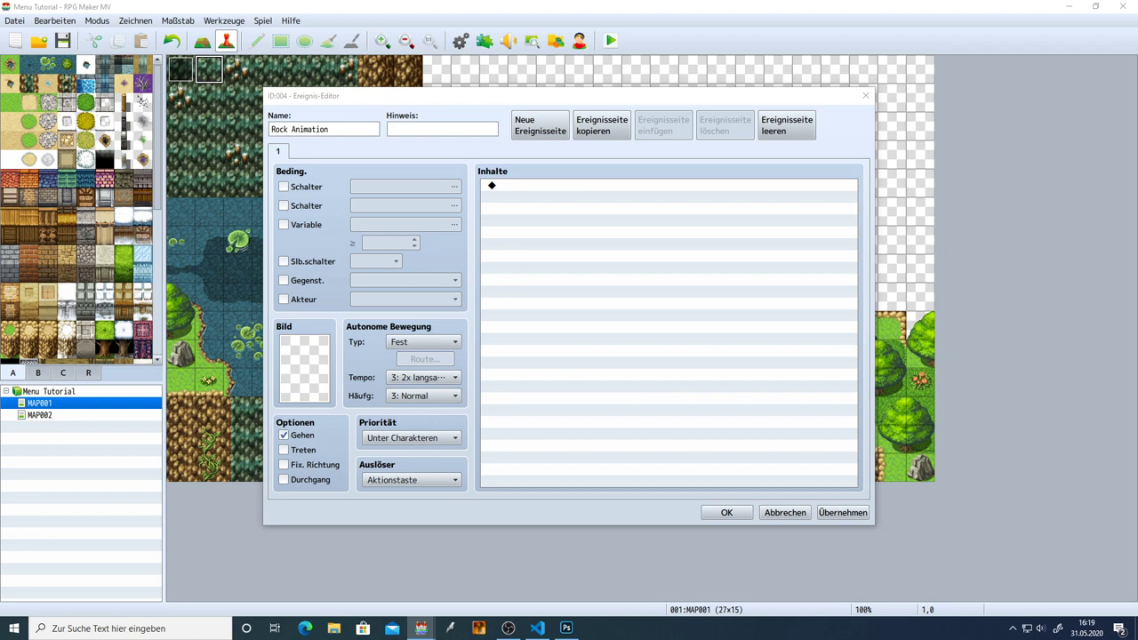
left_click(283, 187)
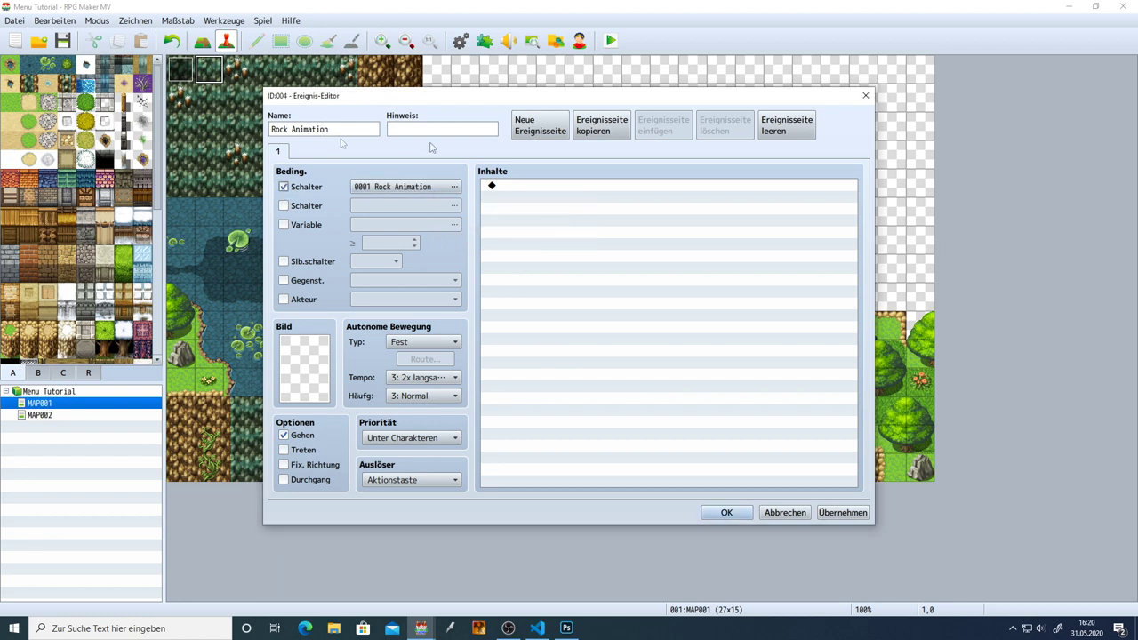
left_click(724, 512)
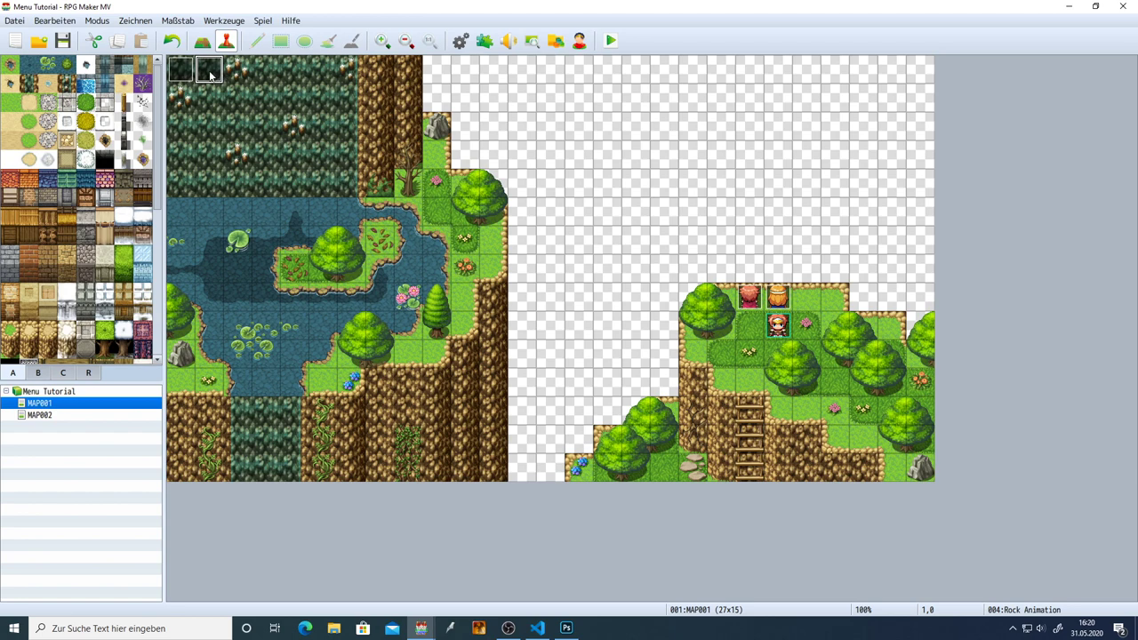
Add a comment reading Rock Animation to the contents of the Rock Animation event and apply the changes.
double_click(212, 73)
double_click(553, 189)
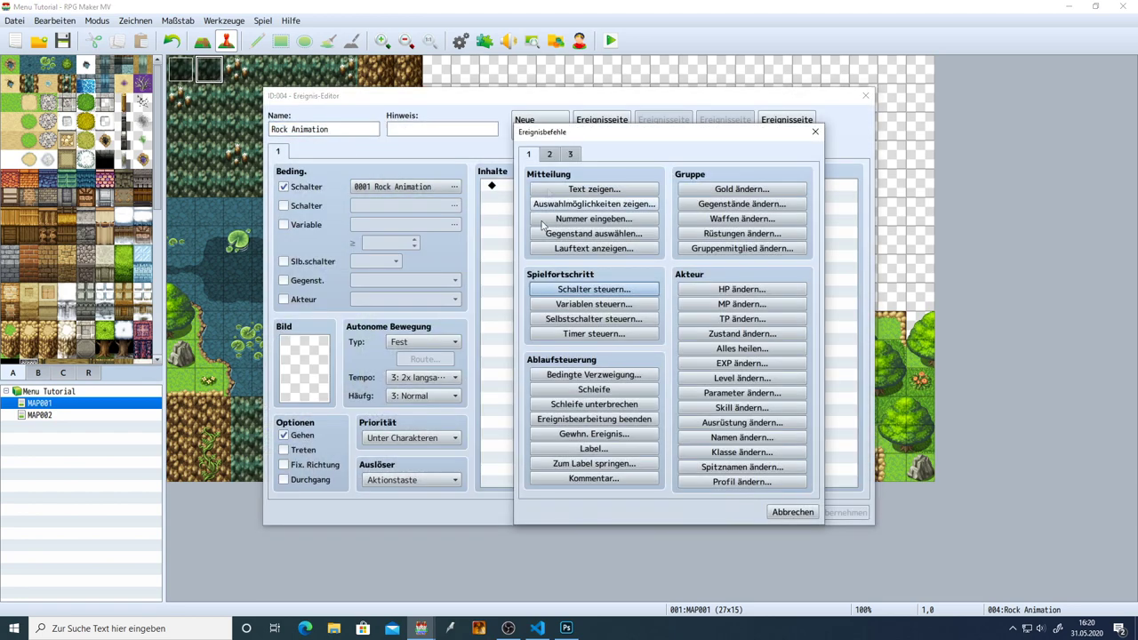
left_click(578, 480)
type("Rock")
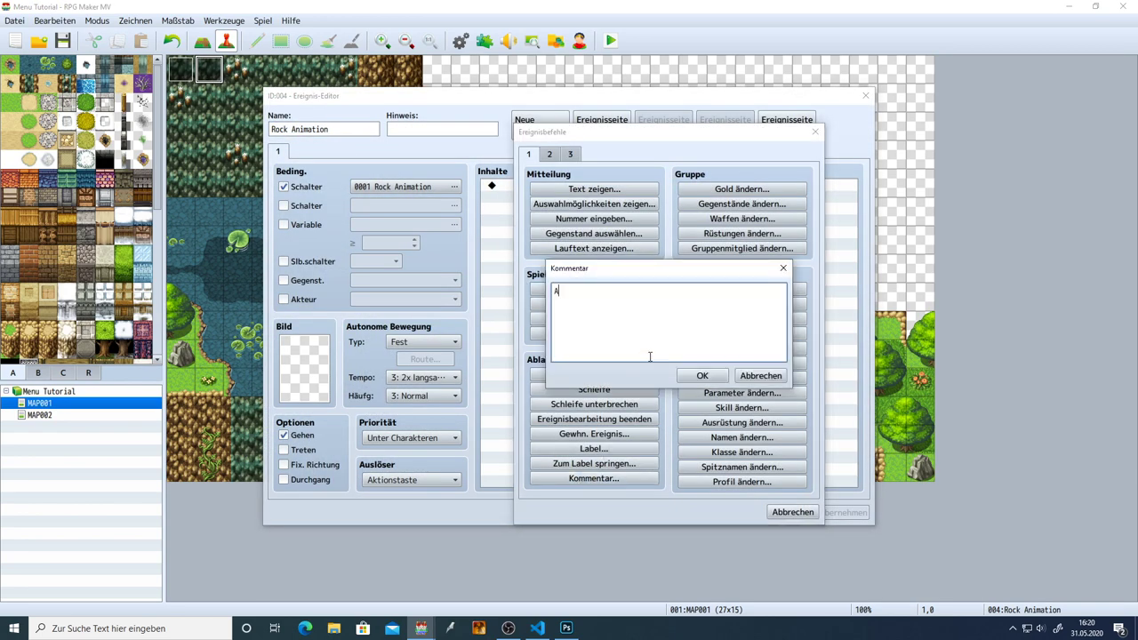
type(" Animation")
left_click(702, 375)
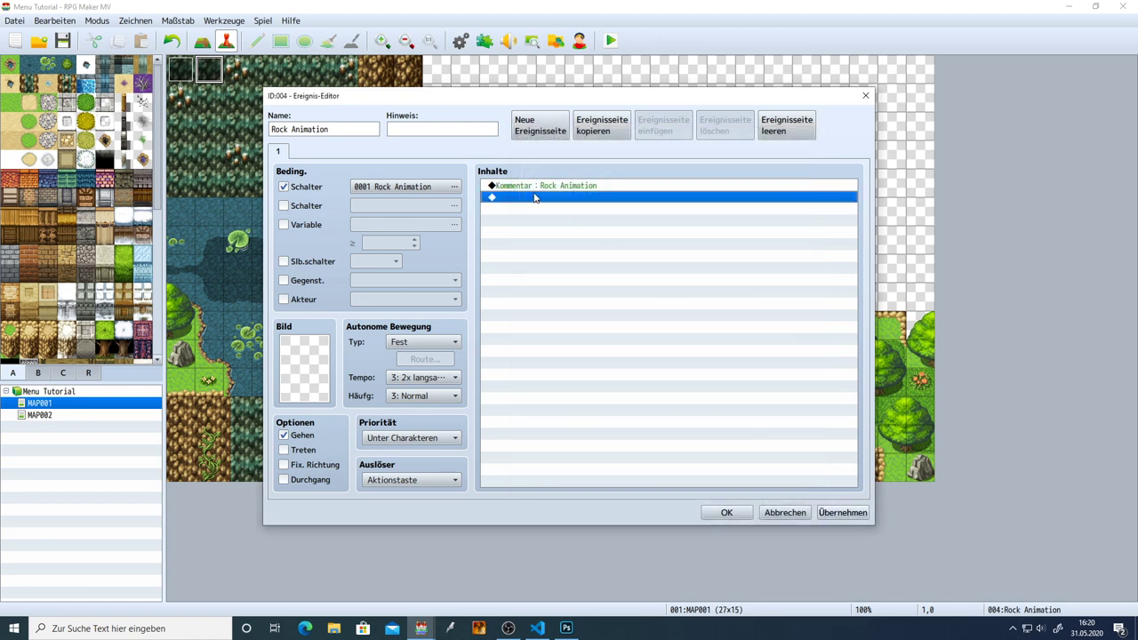
left_click(539, 188)
left_click(842, 512)
Delete the comment from the contents of the Rock Animation event.
left_click(560, 189)
left_click(560, 195)
key("Up")
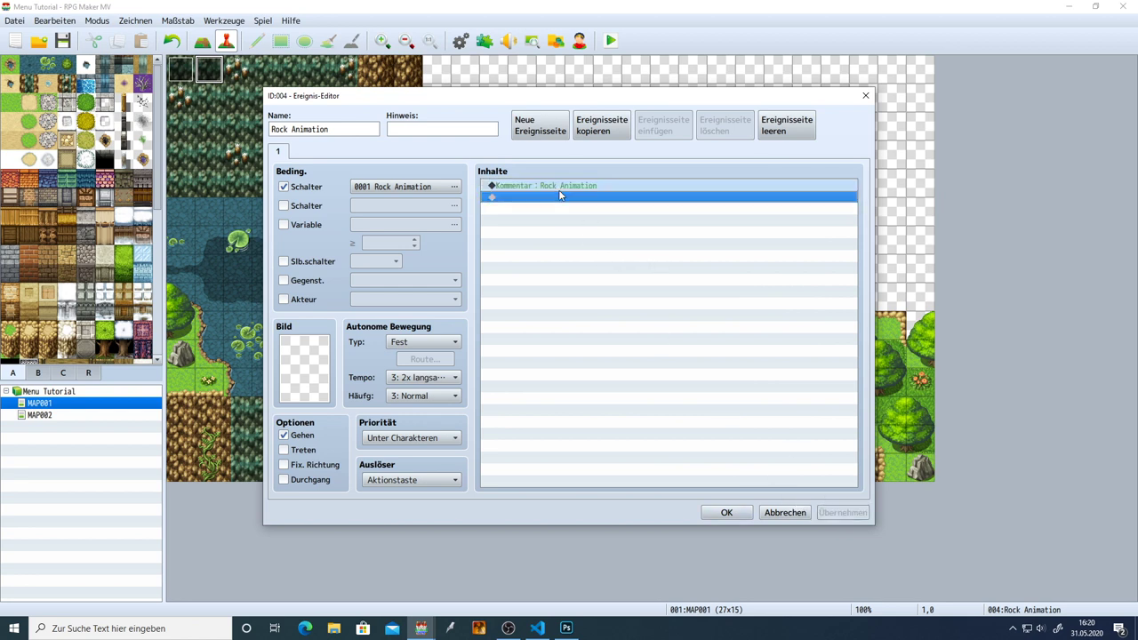
key("Delete")
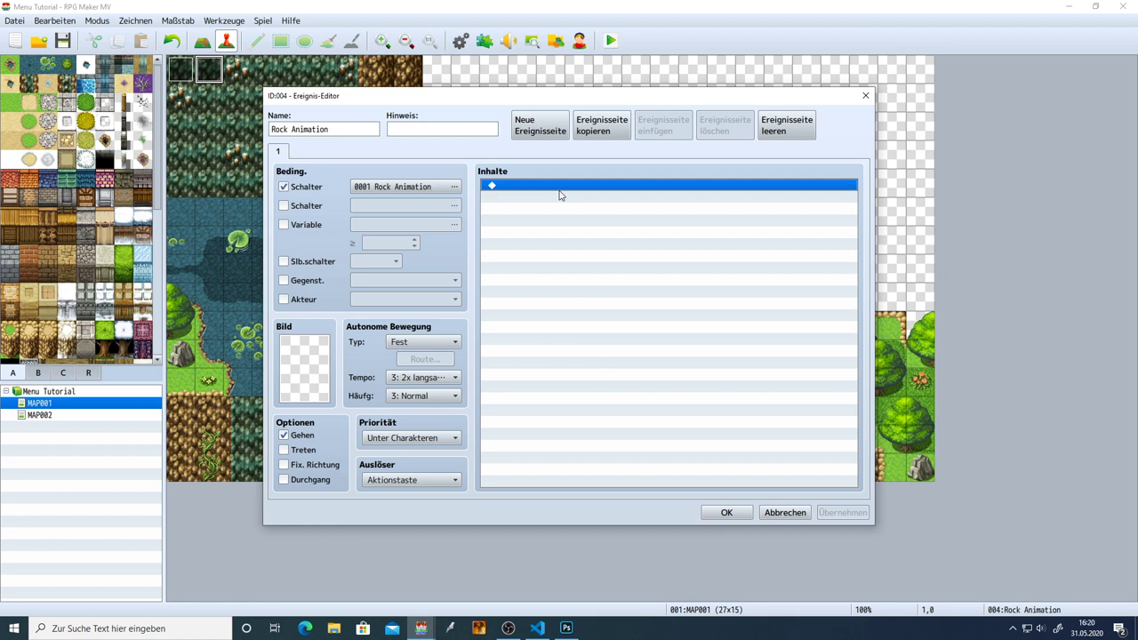
Add a Wait command of 30 frames to the Rock Animation event.
left_click(557, 195)
double_click(556, 193)
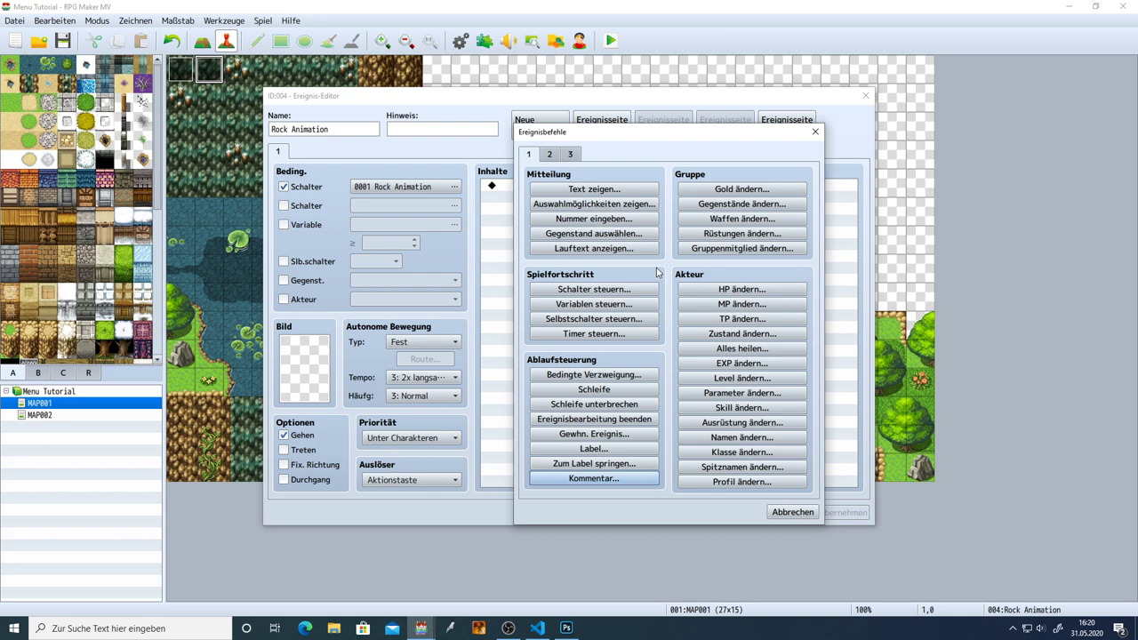
left_click(556, 155)
left_click(723, 190)
type("30")
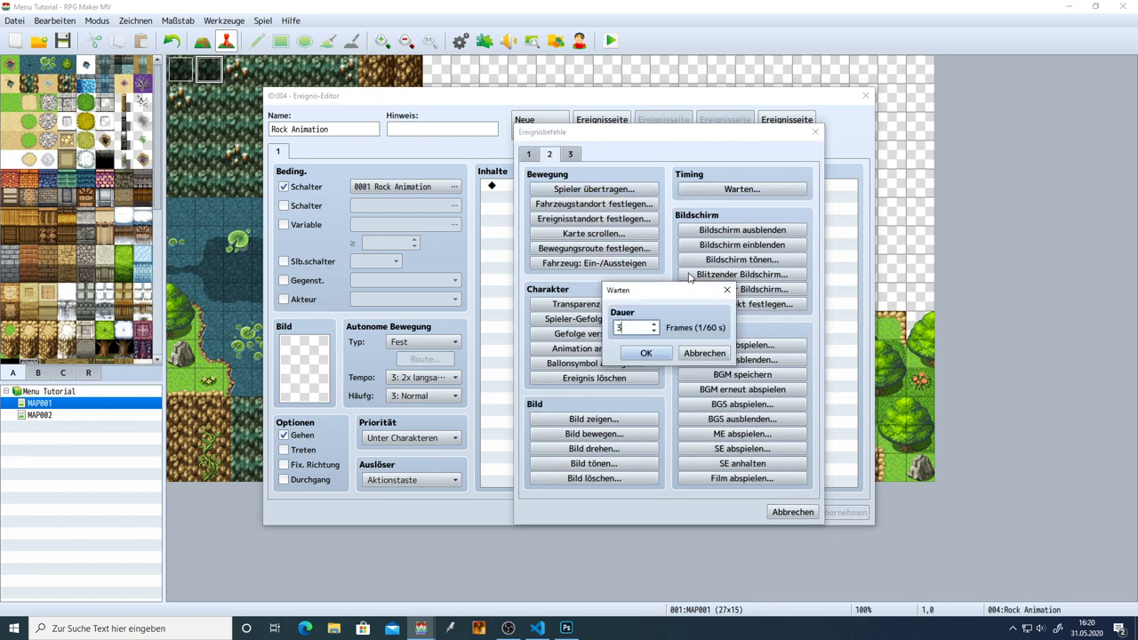
left_click(645, 352)
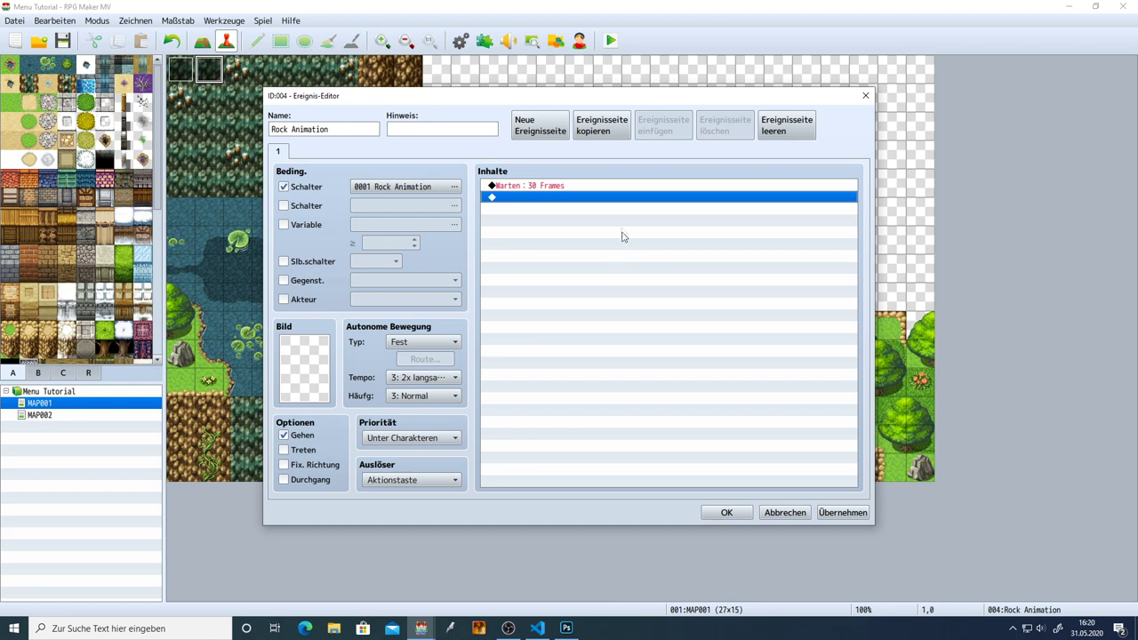
Start a Move Picture command below the wait and set its picture number to 11.
double_click(543, 197)
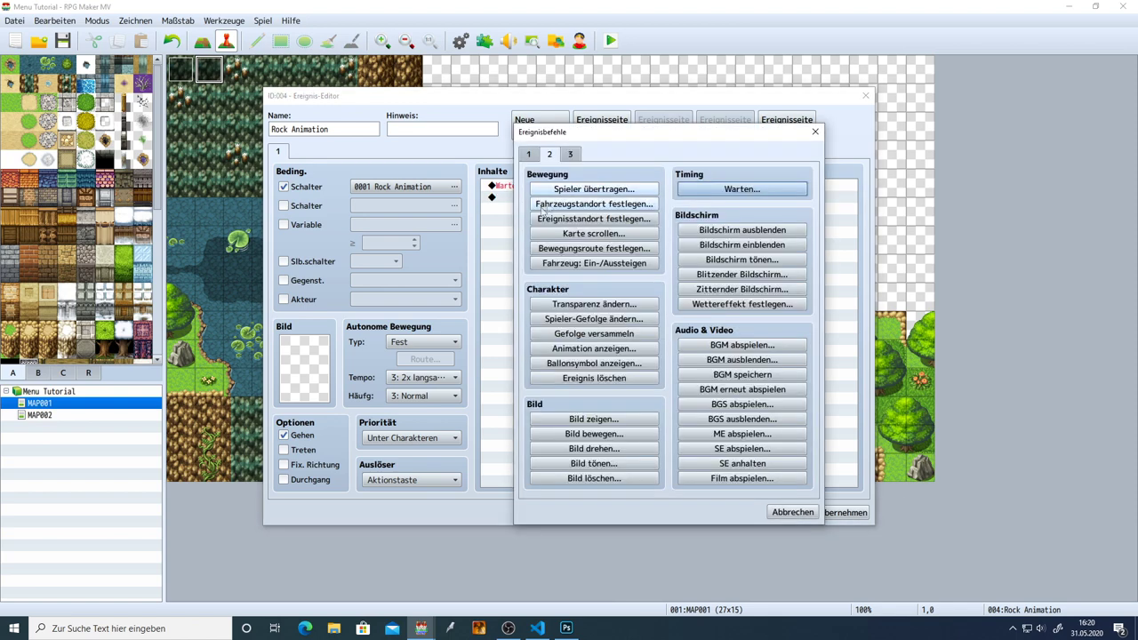
left_click(608, 434)
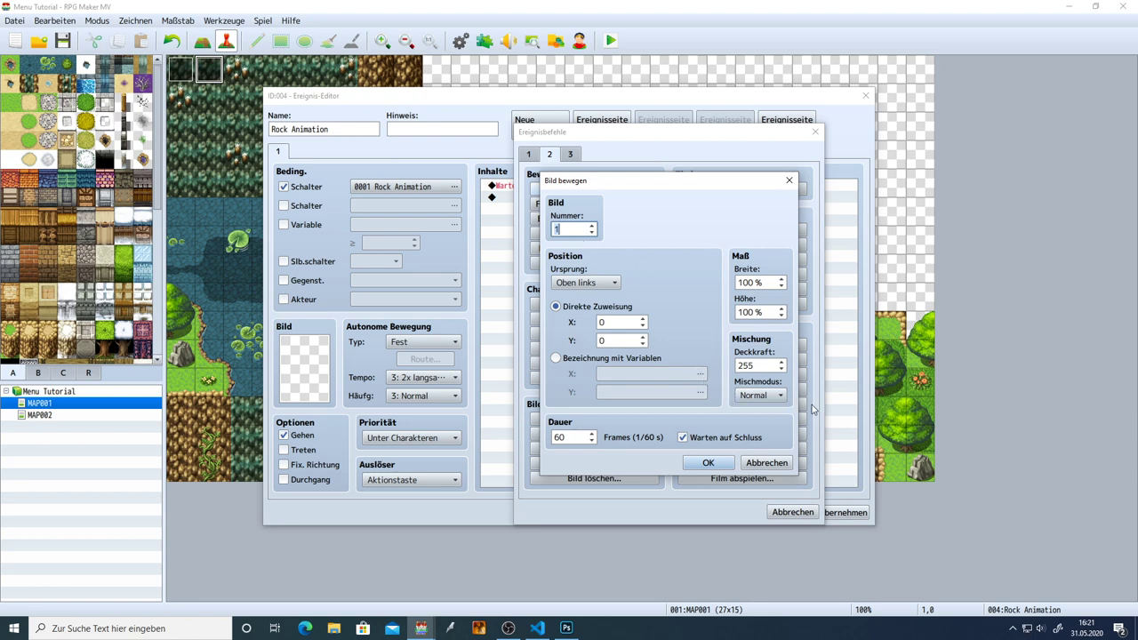
double_click(760, 363)
left_click(751, 365)
double_click(571, 227)
type("1")
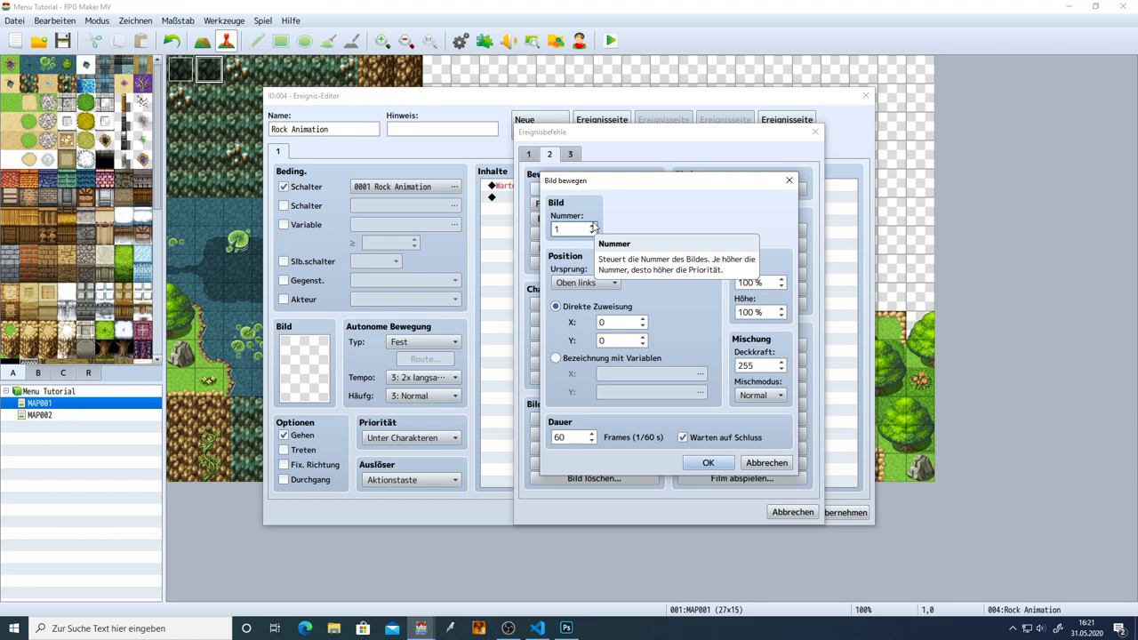
type("1")
left_click(627, 321)
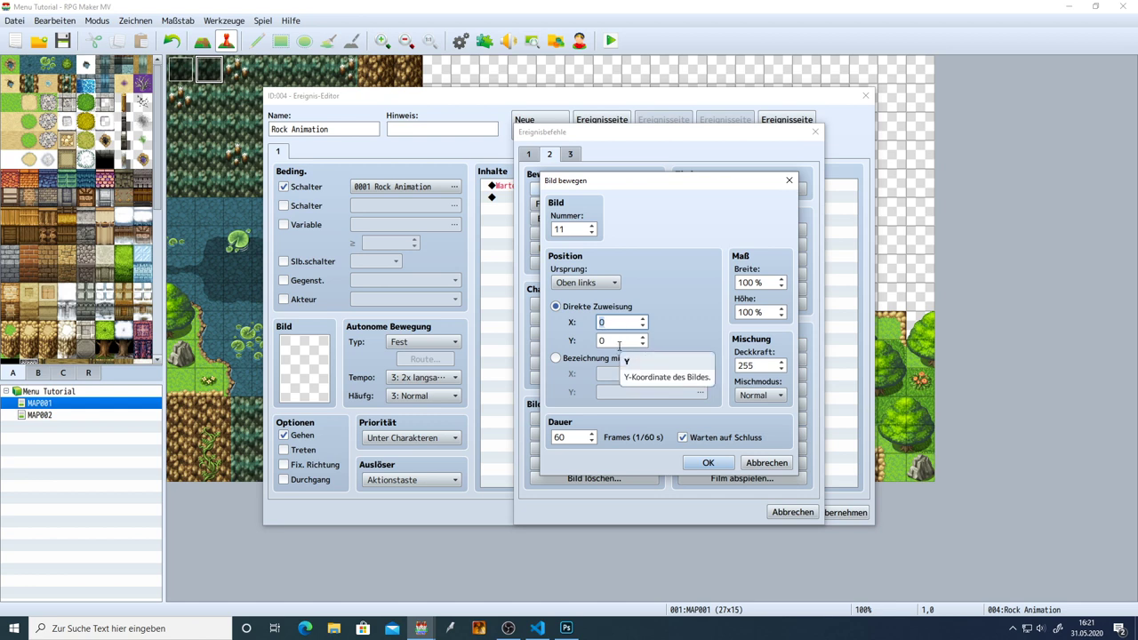
Set the picture 11 move to opacity 0 over 1 frame without waiting for completion, and confirm the command.
double_click(764, 365)
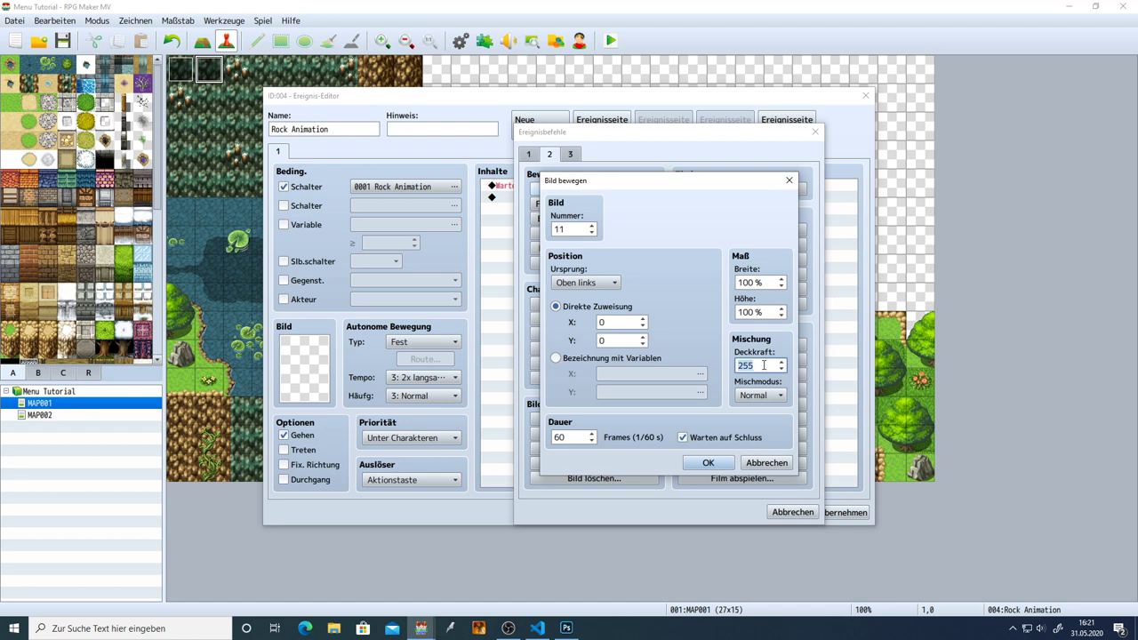
type("0")
left_click(683, 438)
double_click(578, 435)
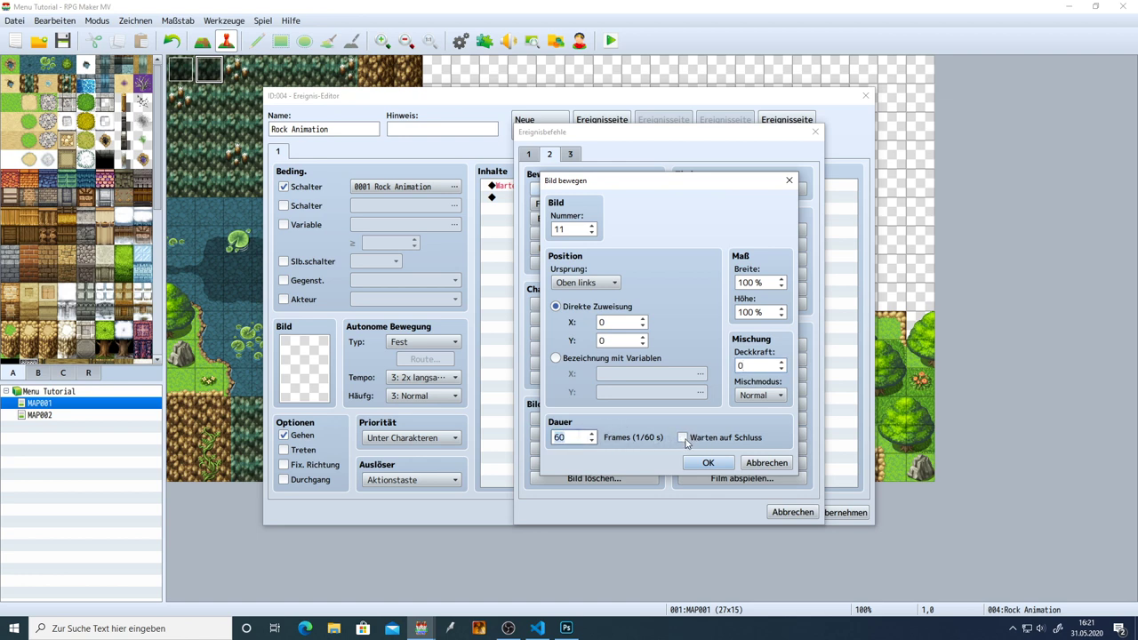
type("1")
left_click(708, 463)
Duplicate the picture 11 move command directly below it and change the copy to picture 12 with opacity 255.
left_click(524, 199)
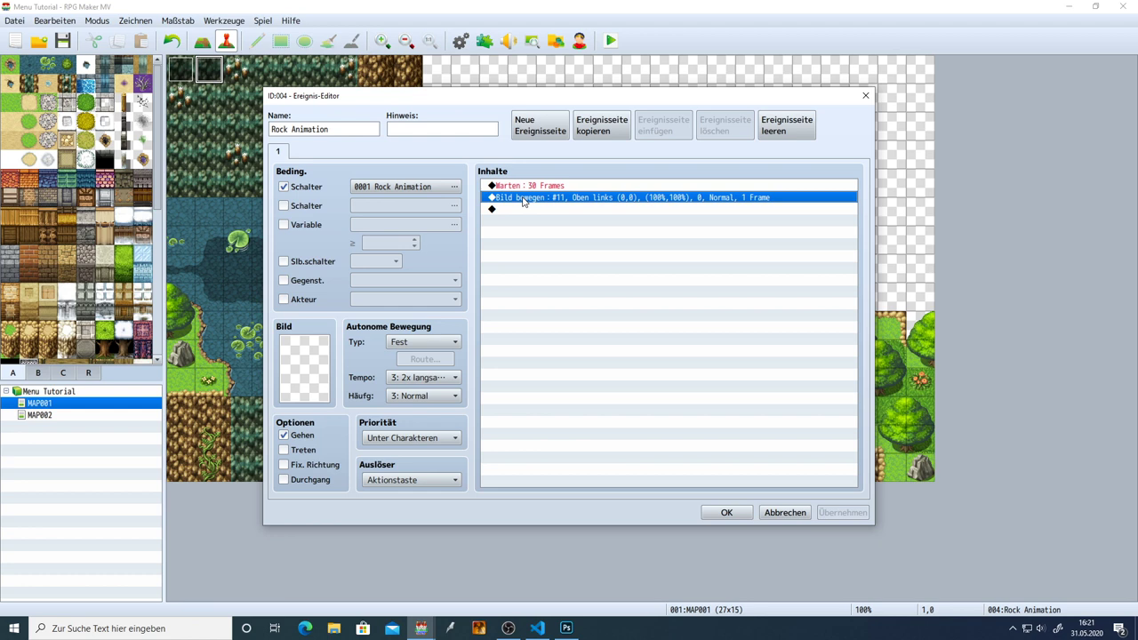
left_click(533, 210)
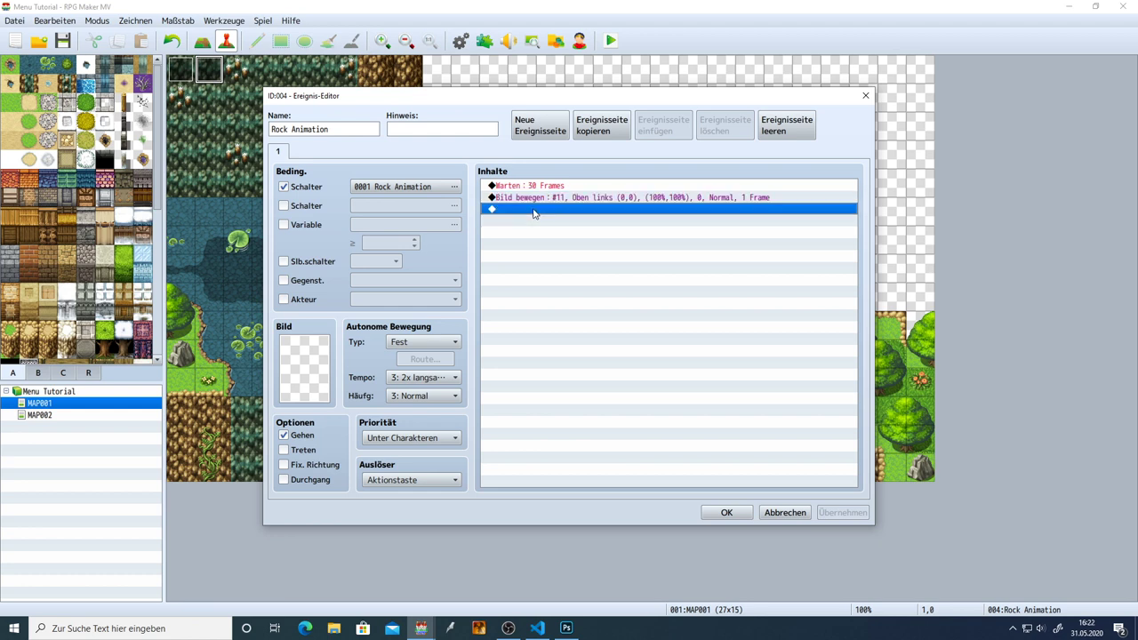
key("ctrl+v")
double_click(534, 210)
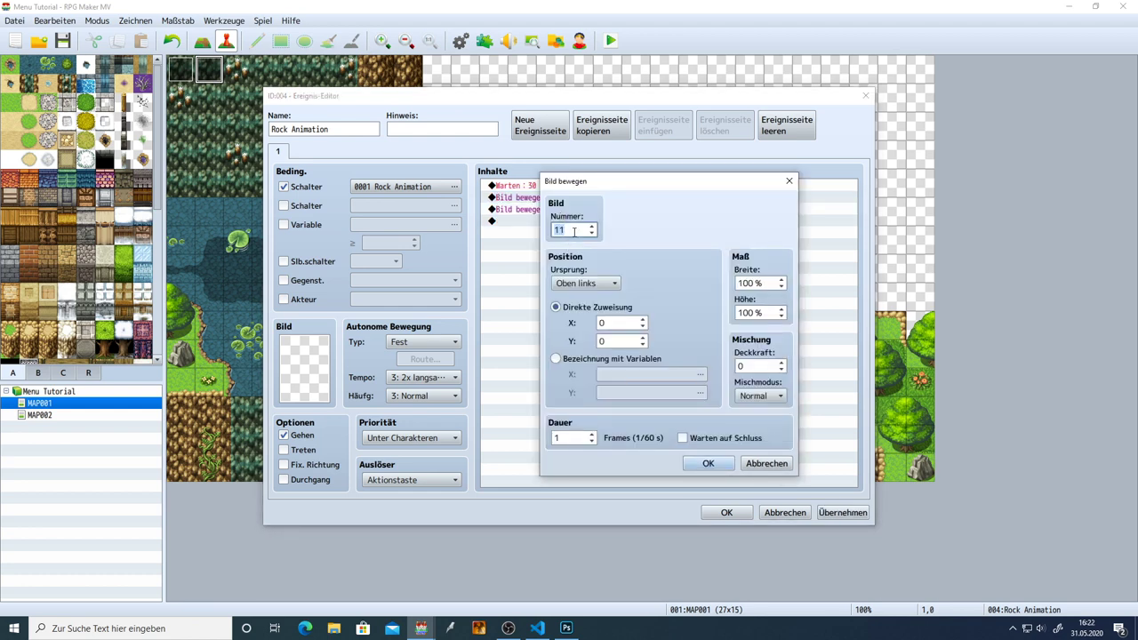
double_click(761, 366)
type("255")
left_click(711, 466)
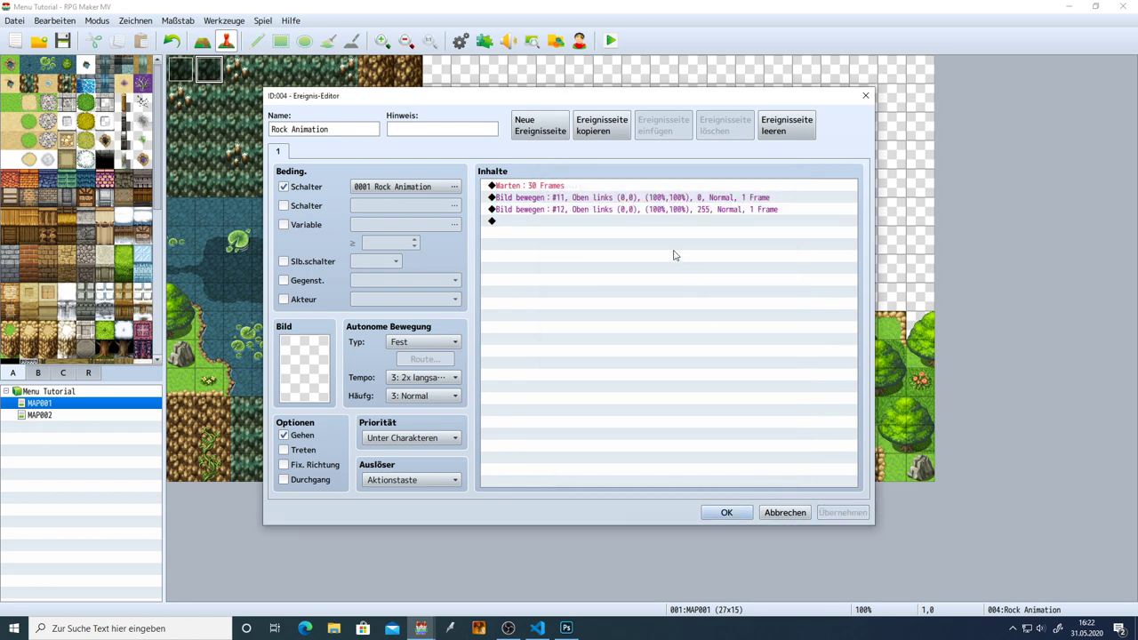
left_click(553, 222)
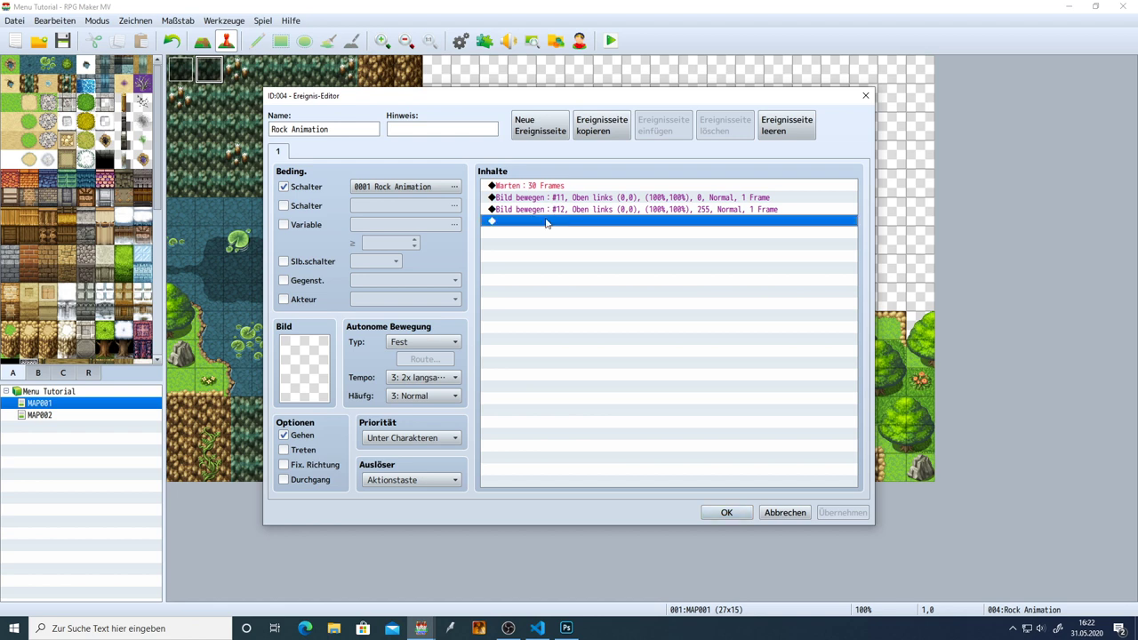
Add a Wait command of 8 frames below the two picture moves in the Rock Animation event.
double_click(546, 222)
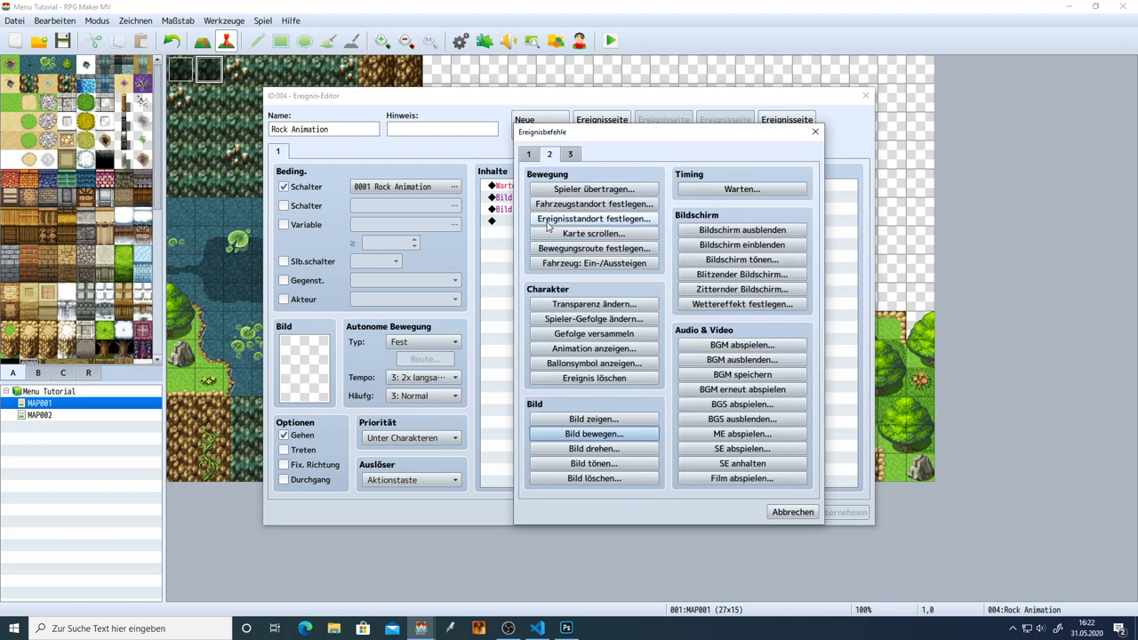
left_click(711, 189)
type("8")
left_click(646, 353)
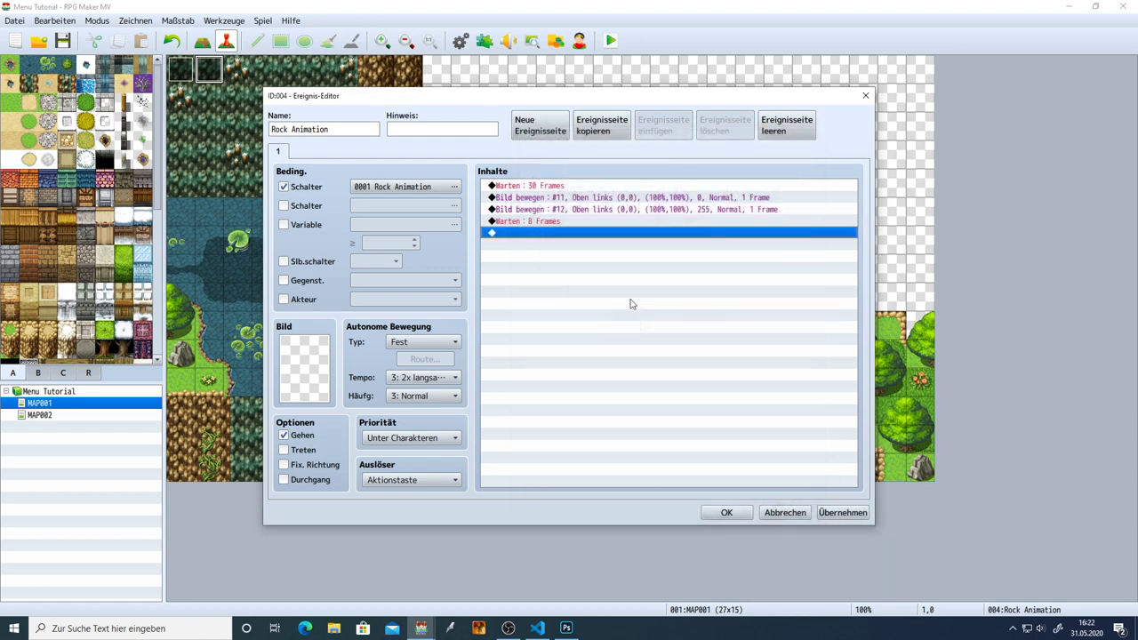
Copy the picture 11 and picture 12 move commands and paste them below the 8-frame wait.
left_click(565, 199)
left_click(562, 209, "shift")
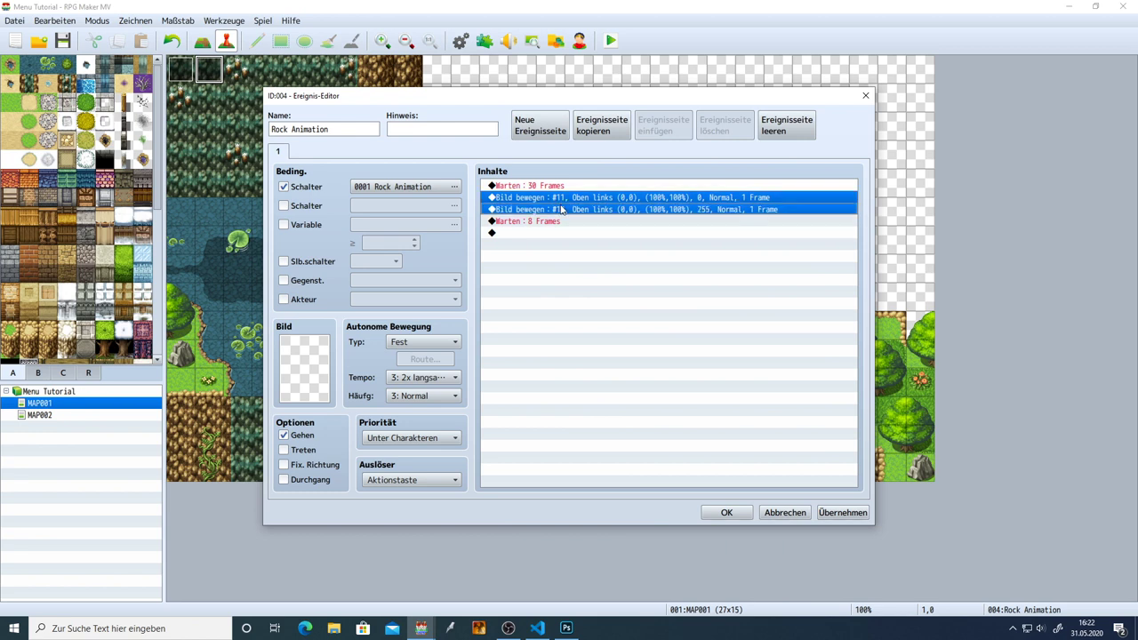
key("ctrl+c")
left_click(557, 233)
key("ctrl+v")
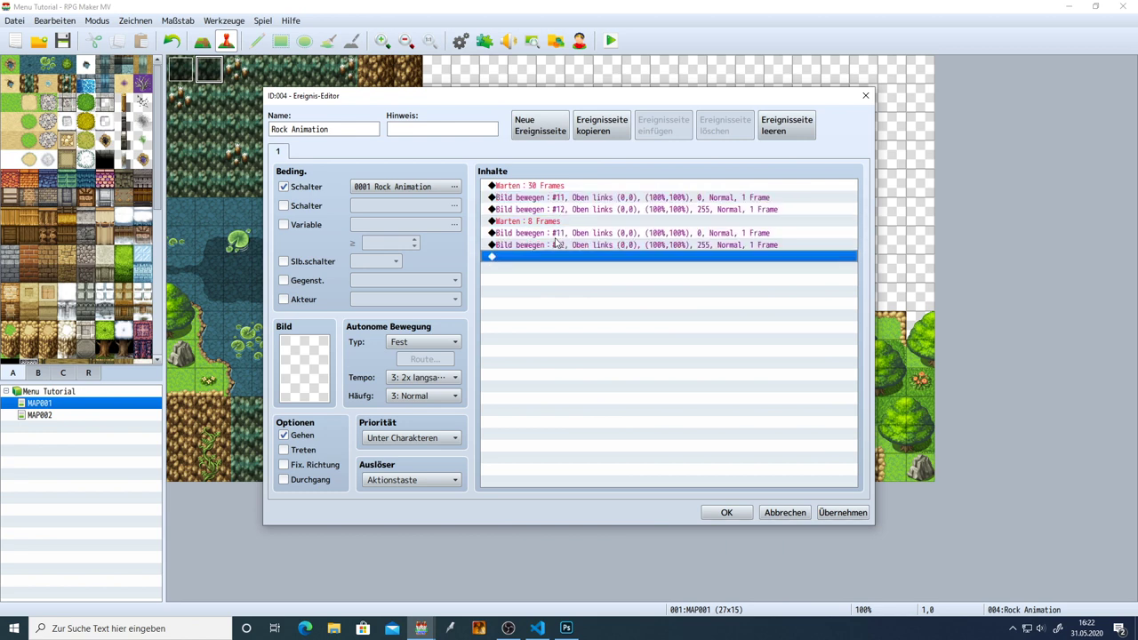
Swap the picture numbers in the pasted pair: picture 12 for the opacity 0 move, picture 11 for the opacity 255 move.
left_click(576, 232)
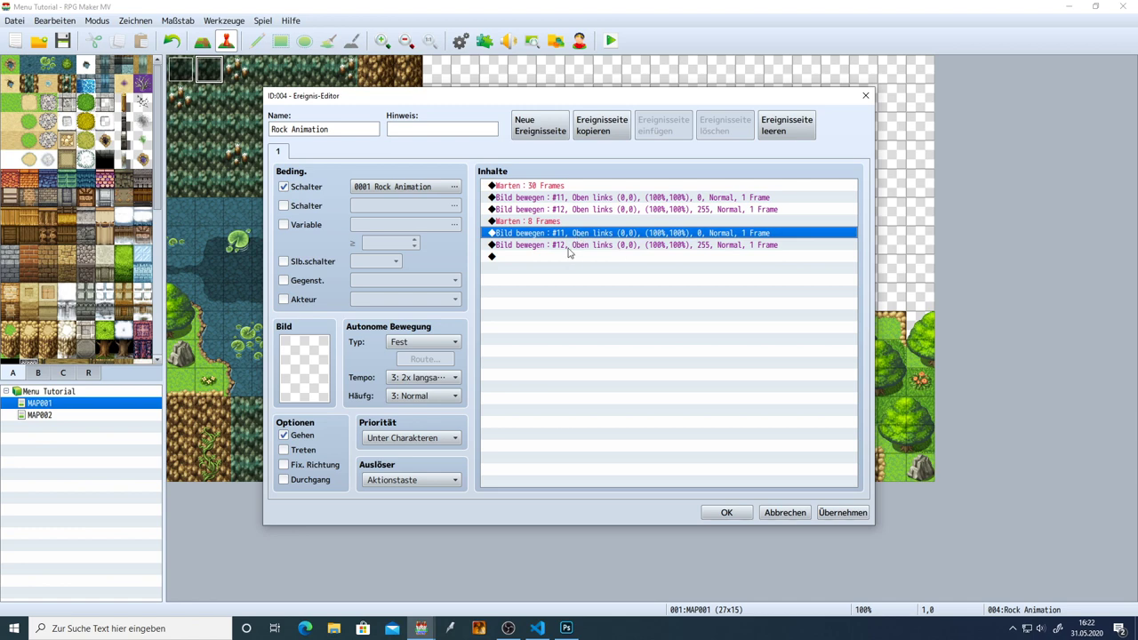
left_click(569, 247)
left_click(567, 235)
double_click(565, 236)
scroll(566, 230, "up", 1)
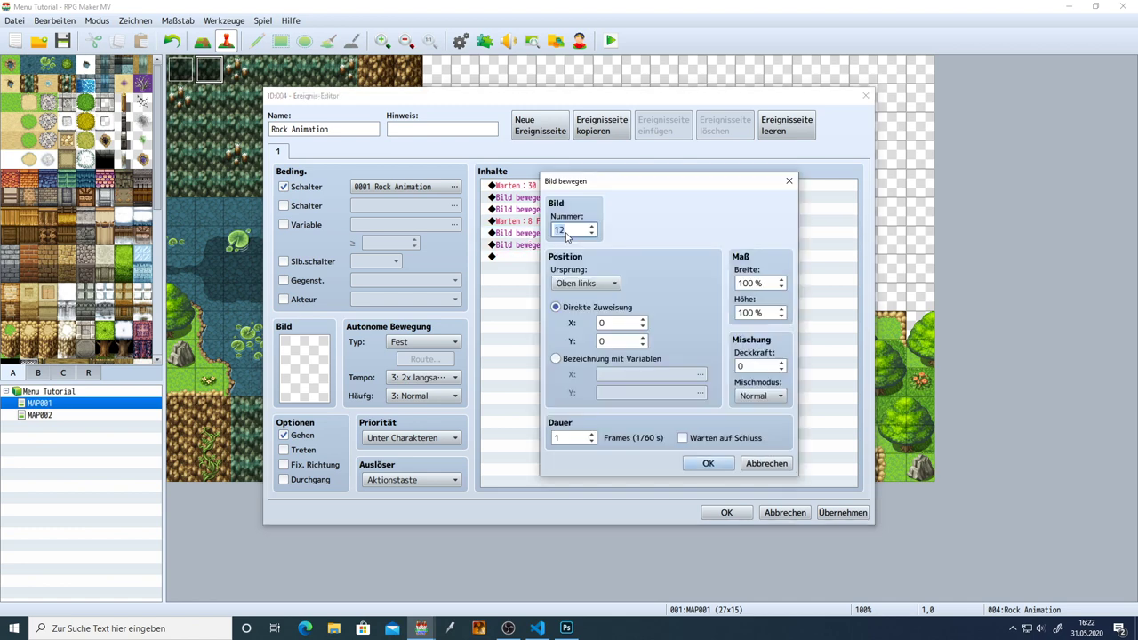
left_click(695, 460)
left_click(570, 245)
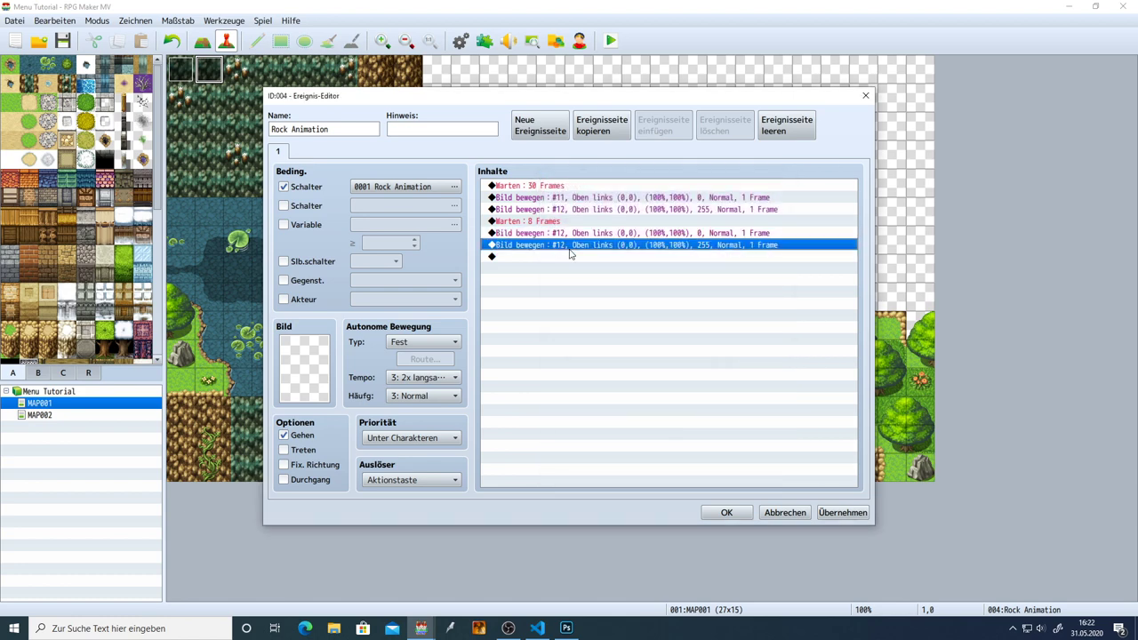
double_click(570, 245)
scroll(571, 233, "down", 1)
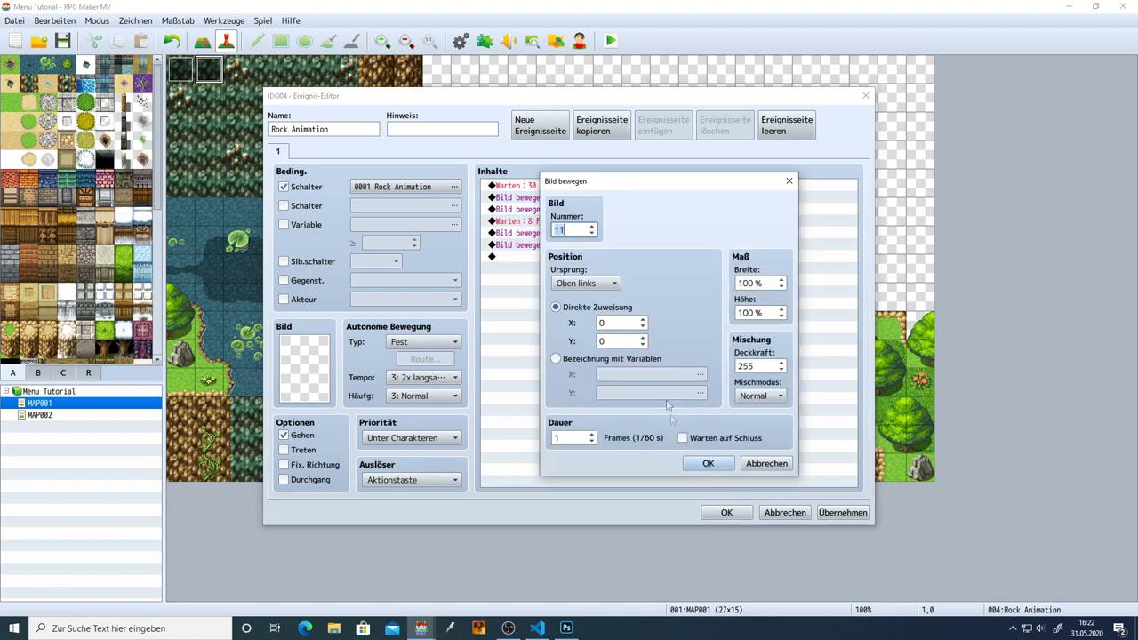
left_click(702, 461)
Duplicate the 8-frame wait with its two moves at the list's end, using picture 11 for opacity 0 and picture 13 for opacity 255.
left_click(557, 222, "shift")
left_click(541, 257)
key("ctrl+v")
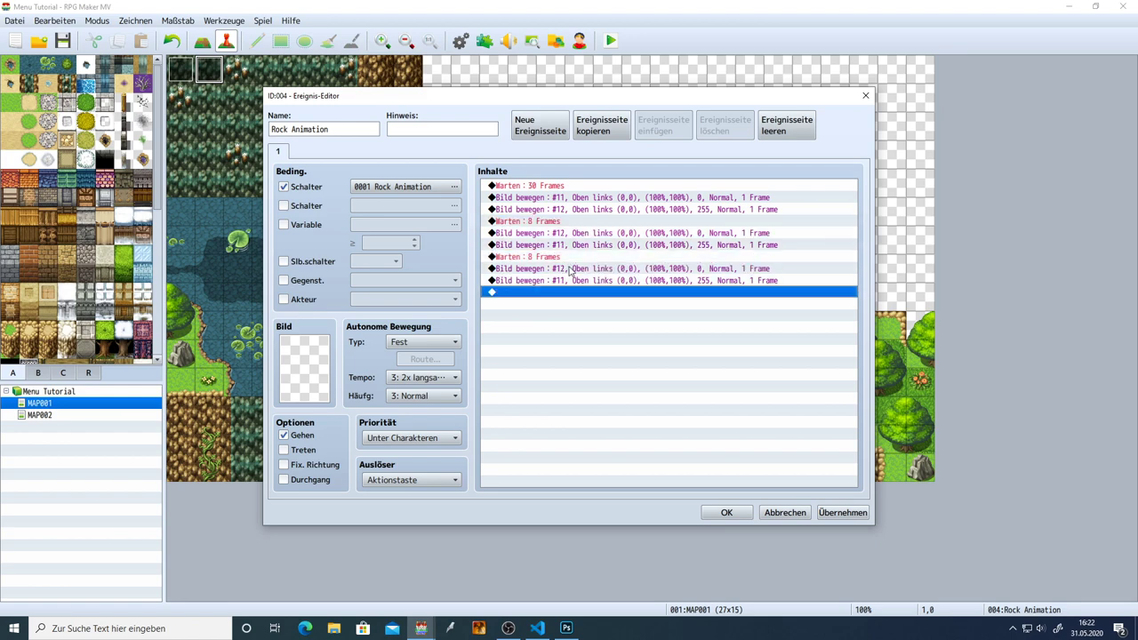
left_click(571, 269)
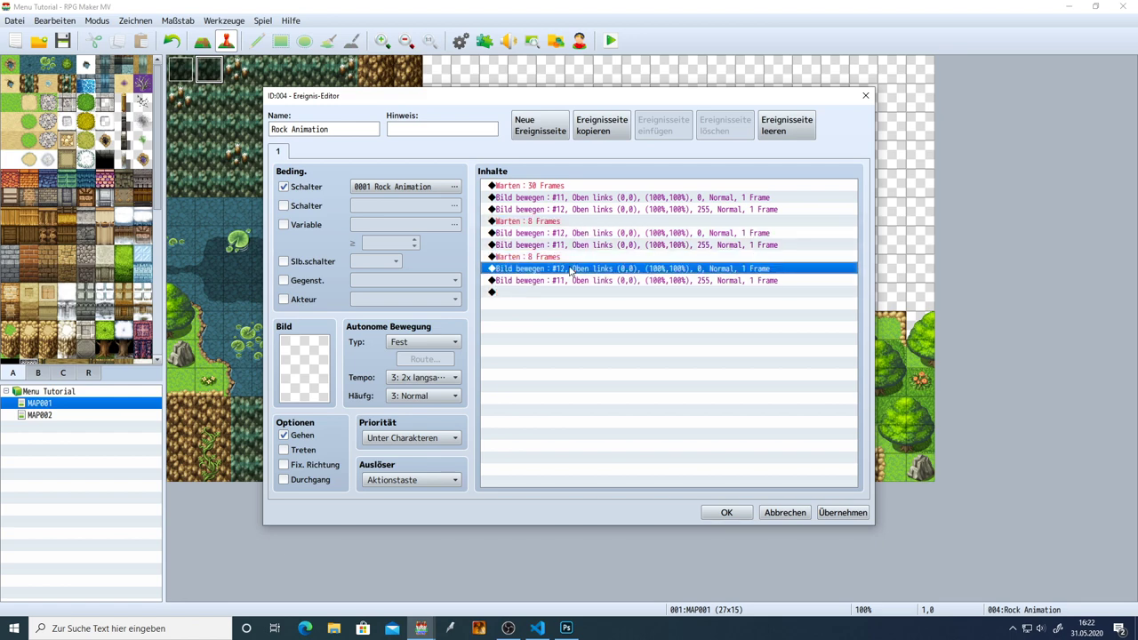
double_click(570, 269)
type("11")
left_click(708, 463)
double_click(594, 280)
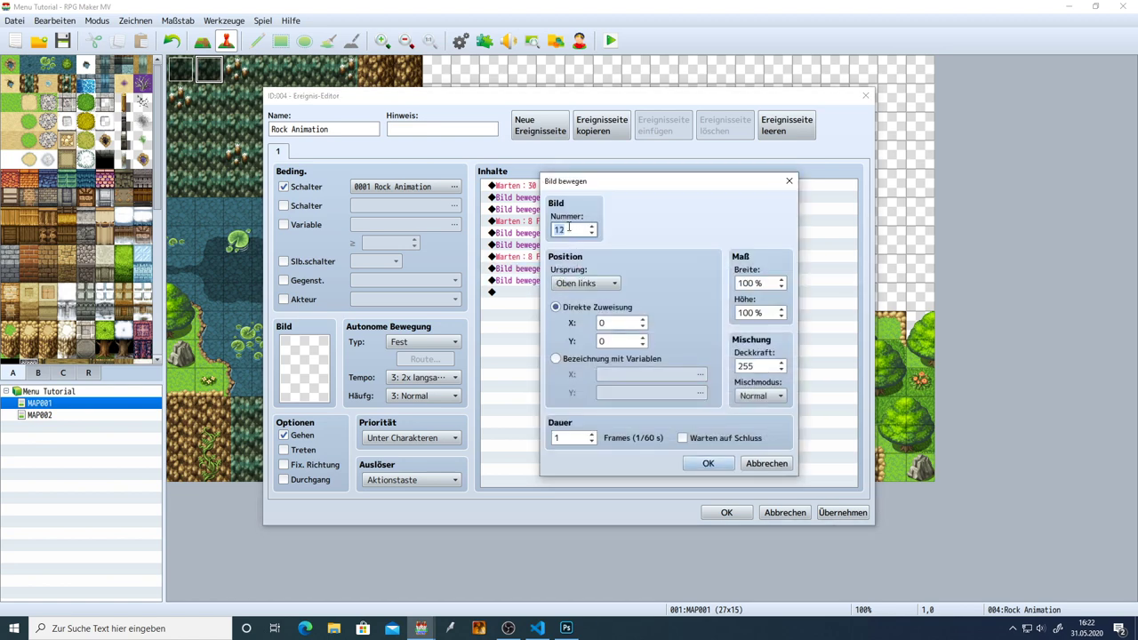
type("13")
left_click(707, 463)
Duplicate the last wait-and-move block below itself, swap its pictures to 13 for opacity 0 and 11 for opacity 255, and apply.
left_click(553, 257, "shift")
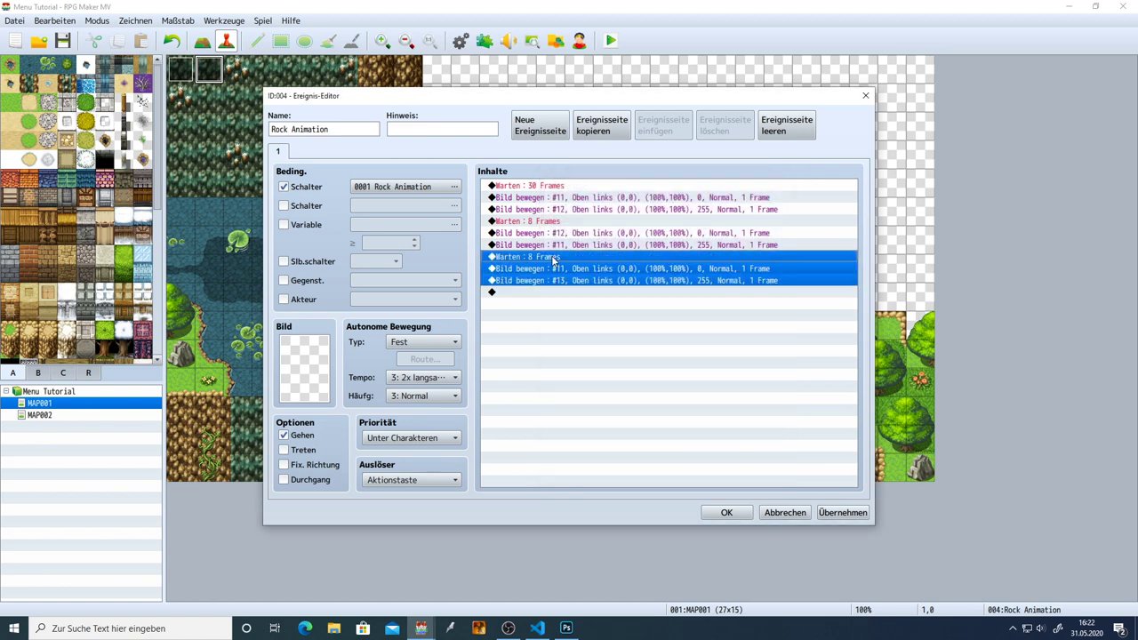
key("ctrl+c")
left_click(551, 293)
key("ctrl+v")
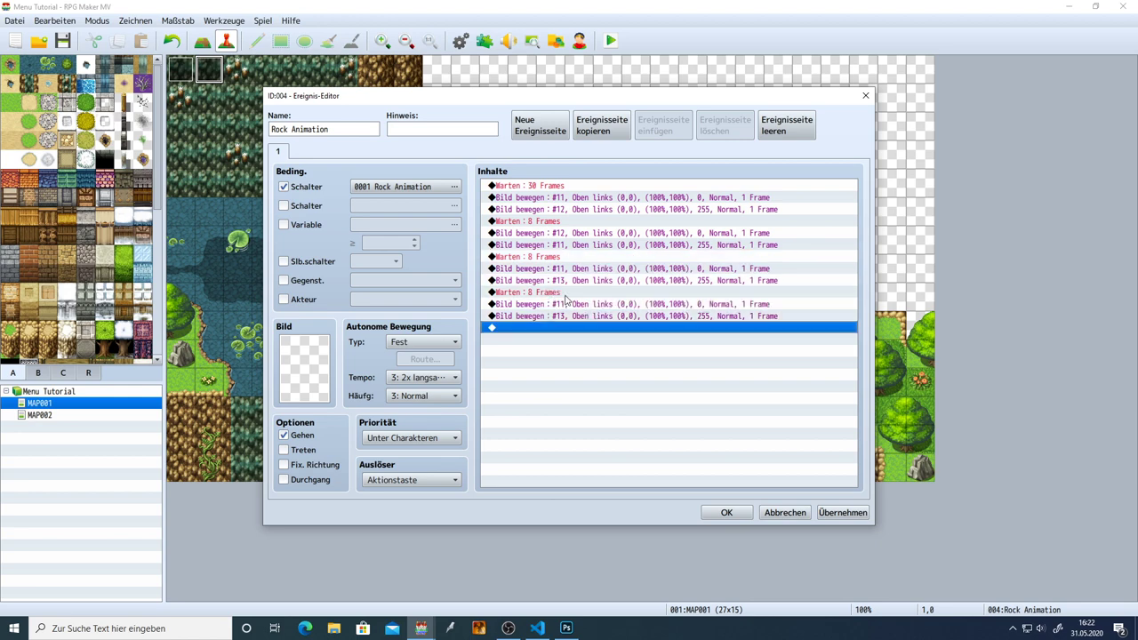
left_click(565, 304)
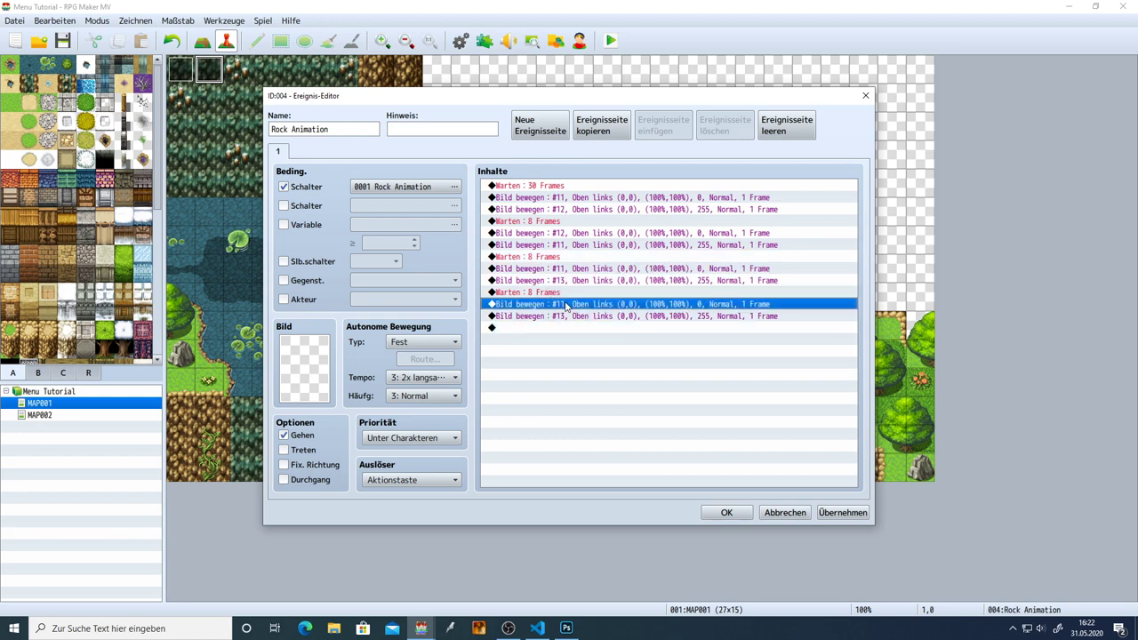
double_click(566, 304)
key("Up")
key("Up")
left_click(708, 463)
double_click(583, 315)
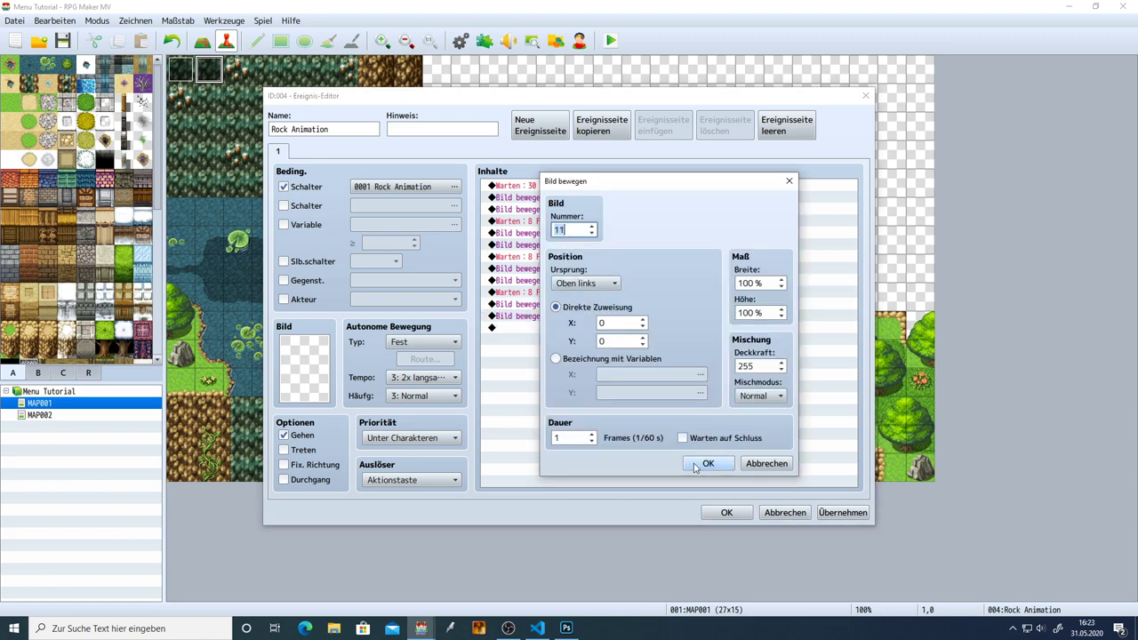
left_click(707, 463)
left_click(842, 512)
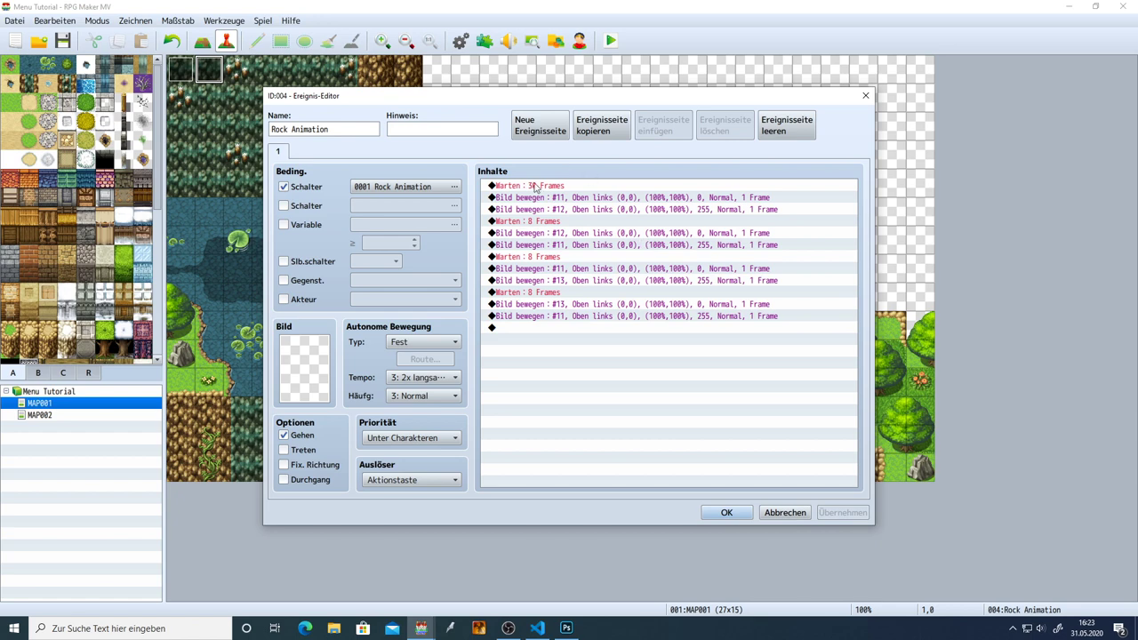
Set the Rock Animation event's trigger to Parallel, apply it, and confirm the event.
left_click(411, 480)
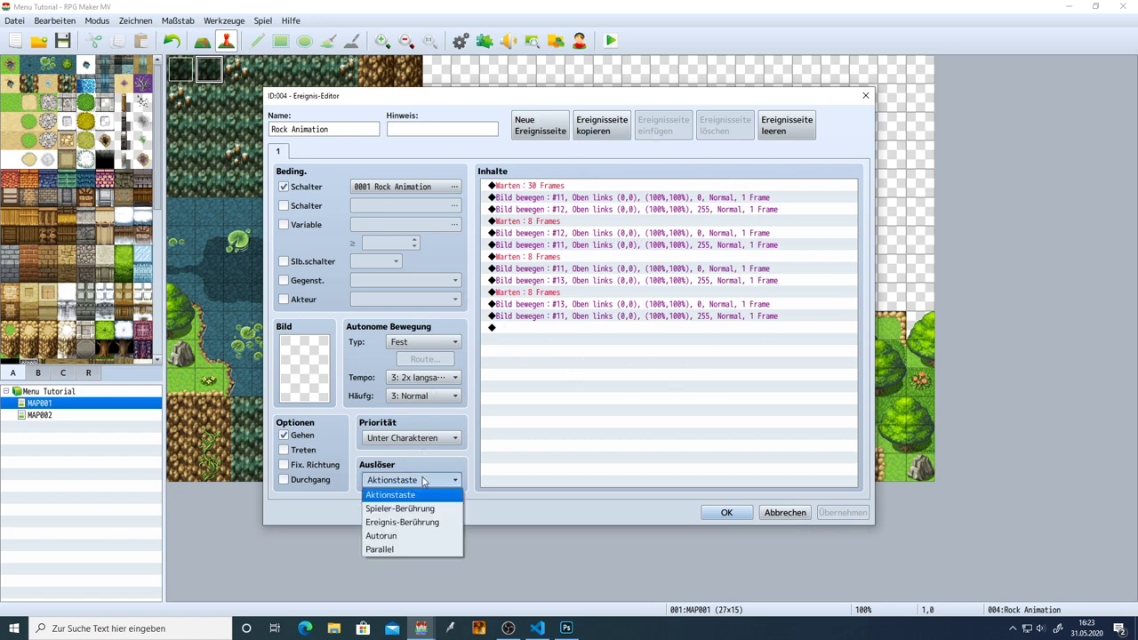
left_click(399, 548)
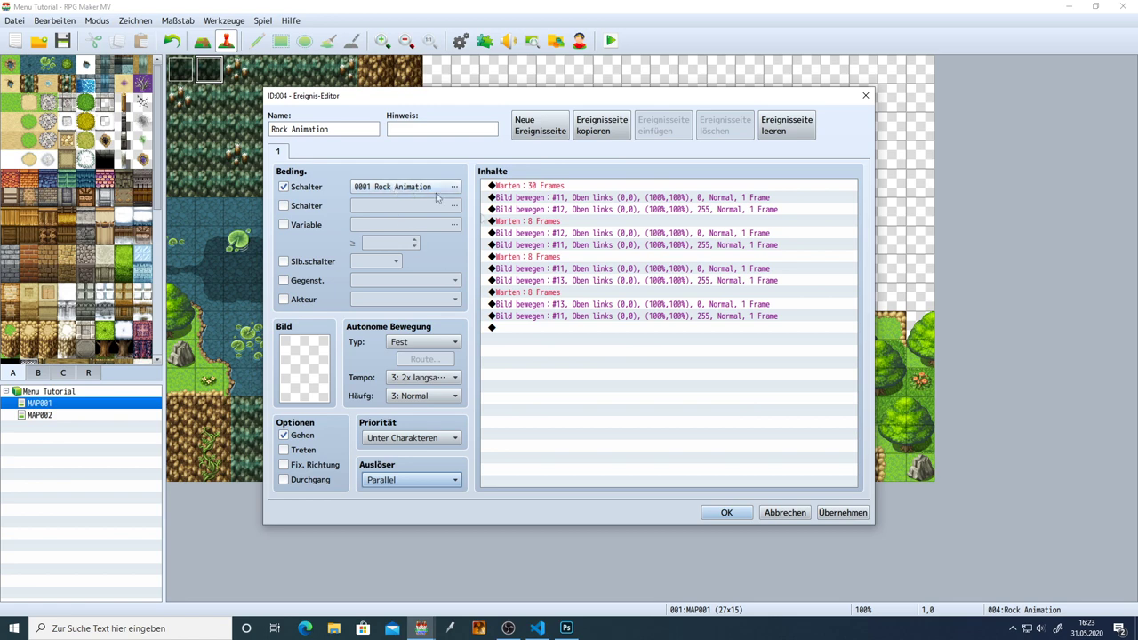
left_click(840, 512)
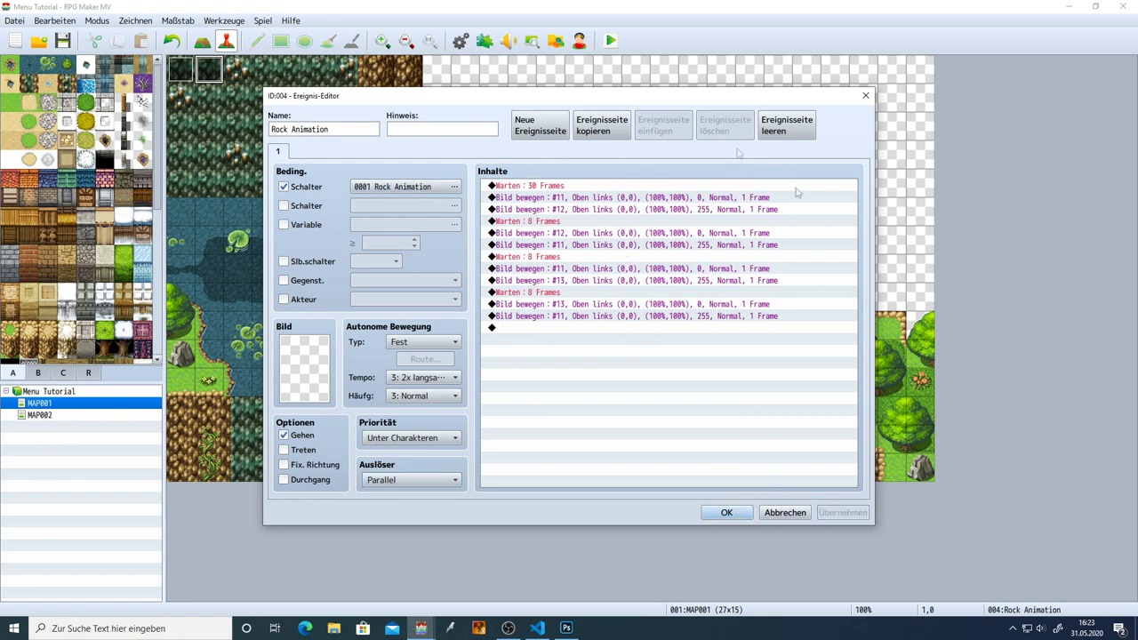
left_click(521, 189)
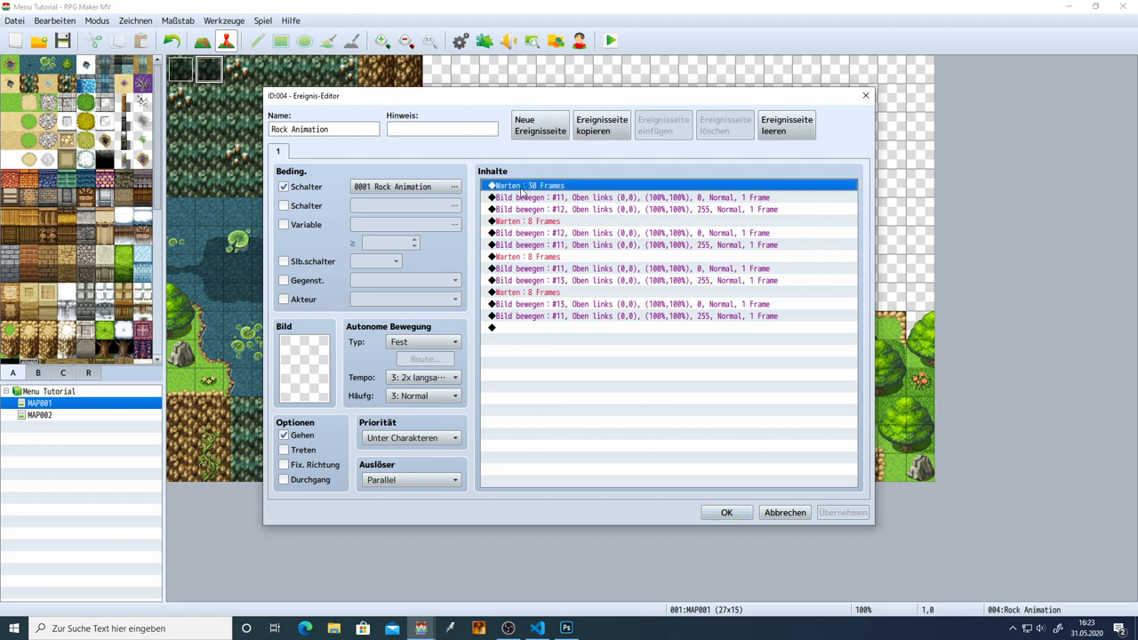
left_click(560, 316)
left_click(726, 512)
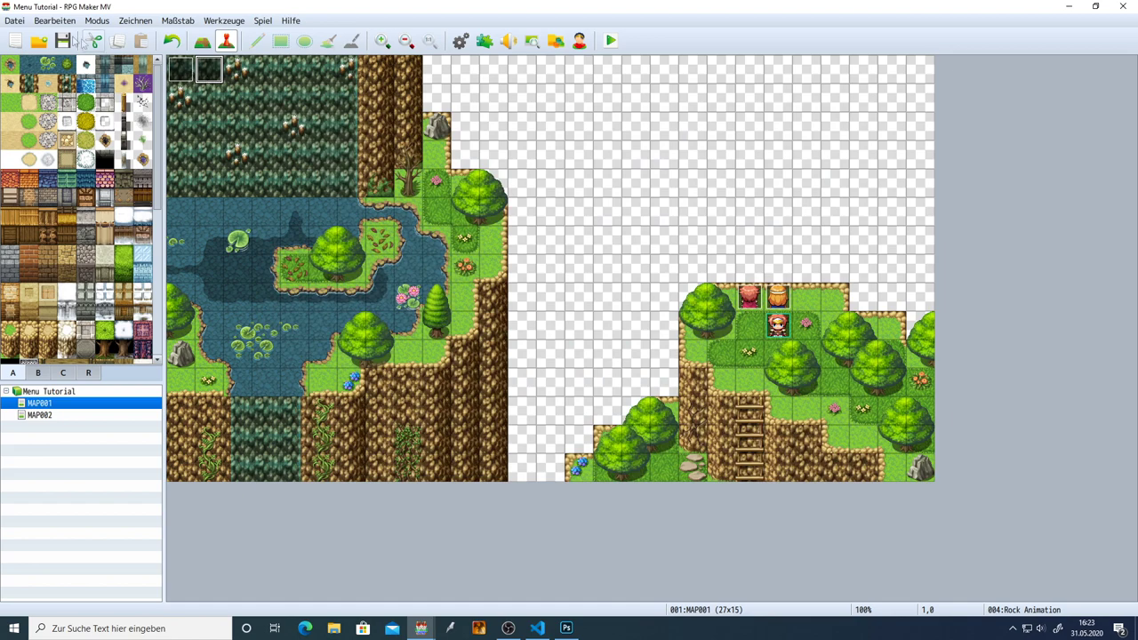
Playtest the project to check the Rock animation, close the test, and review the Rock Animation event.
left_click(607, 41)
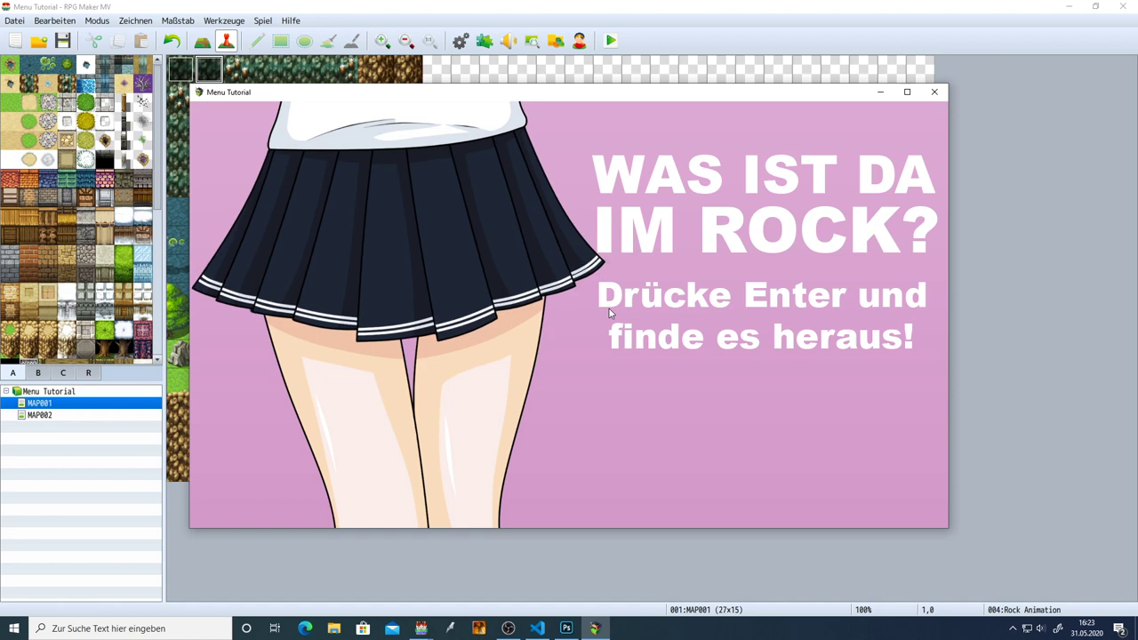
left_click(935, 93)
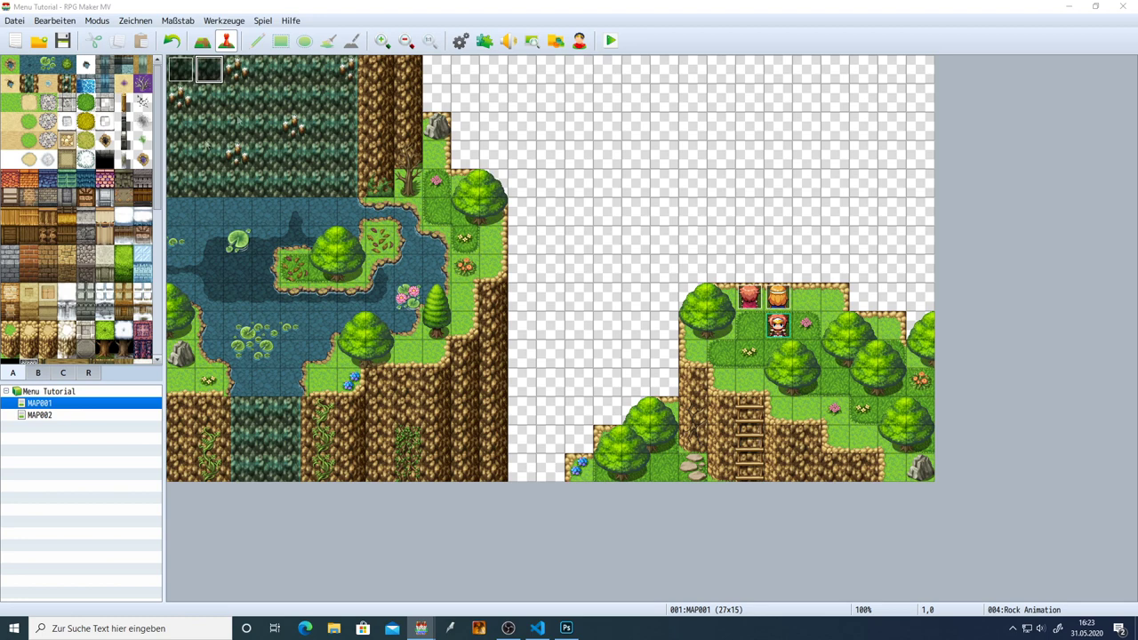
double_click(207, 70)
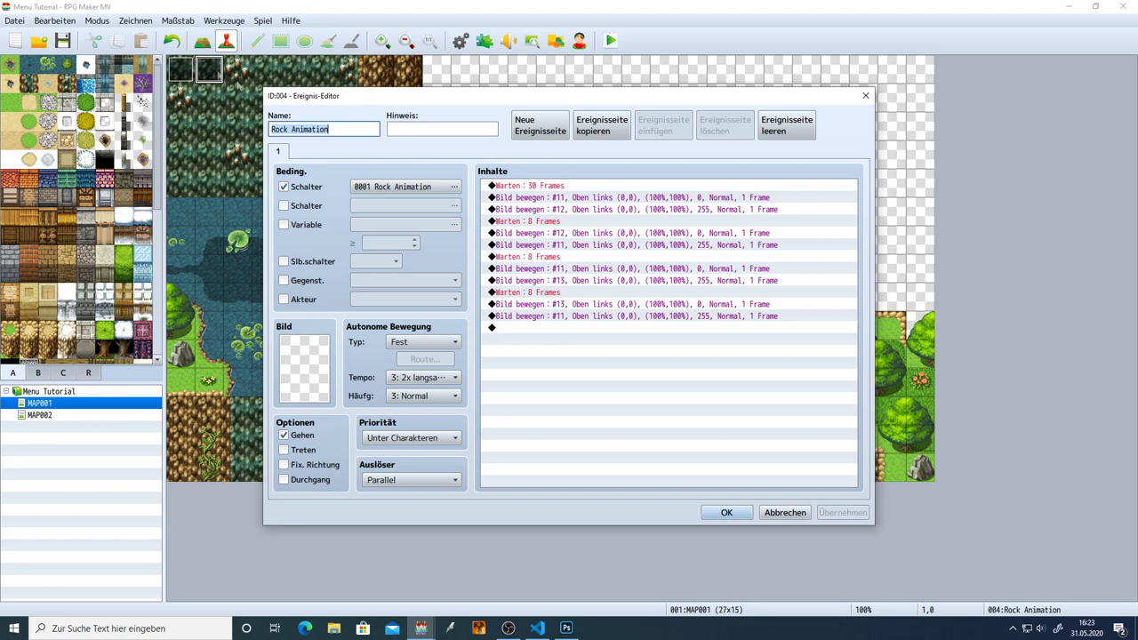
left_click(722, 514)
Set the trigger of the Title Start event's second page to Parallel and apply the change.
double_click(182, 80)
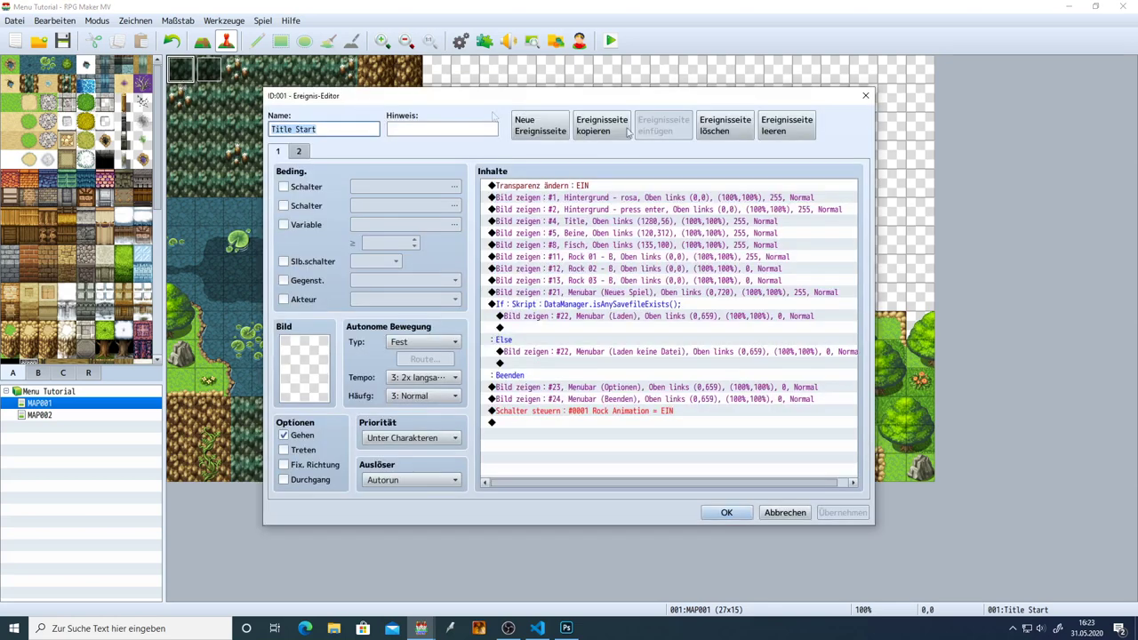
left_click(301, 152)
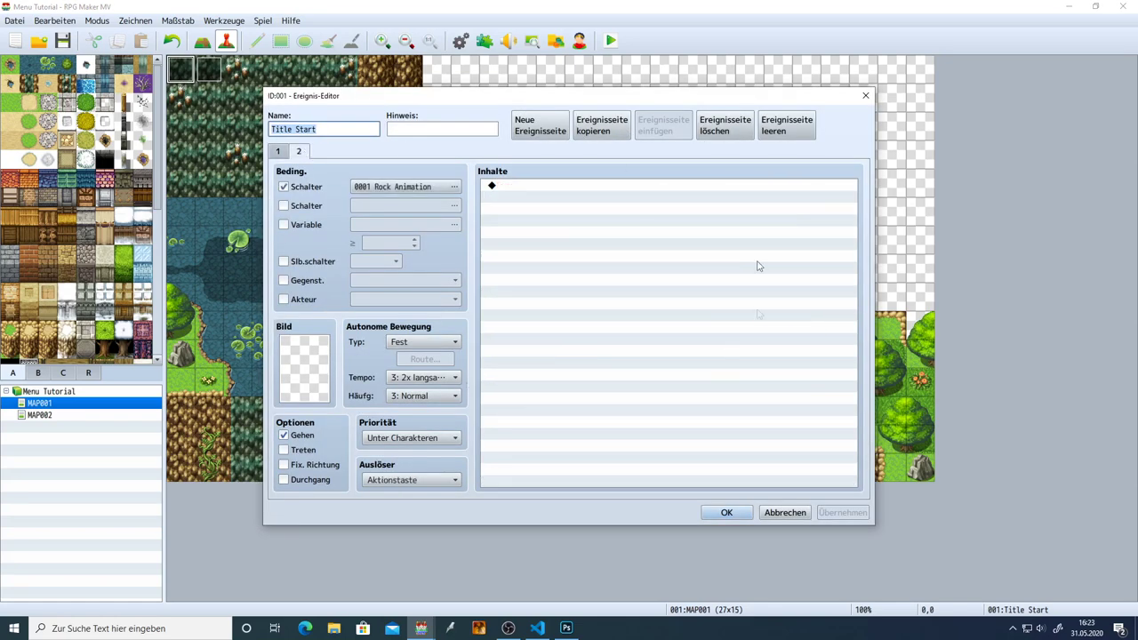
left_click(445, 480)
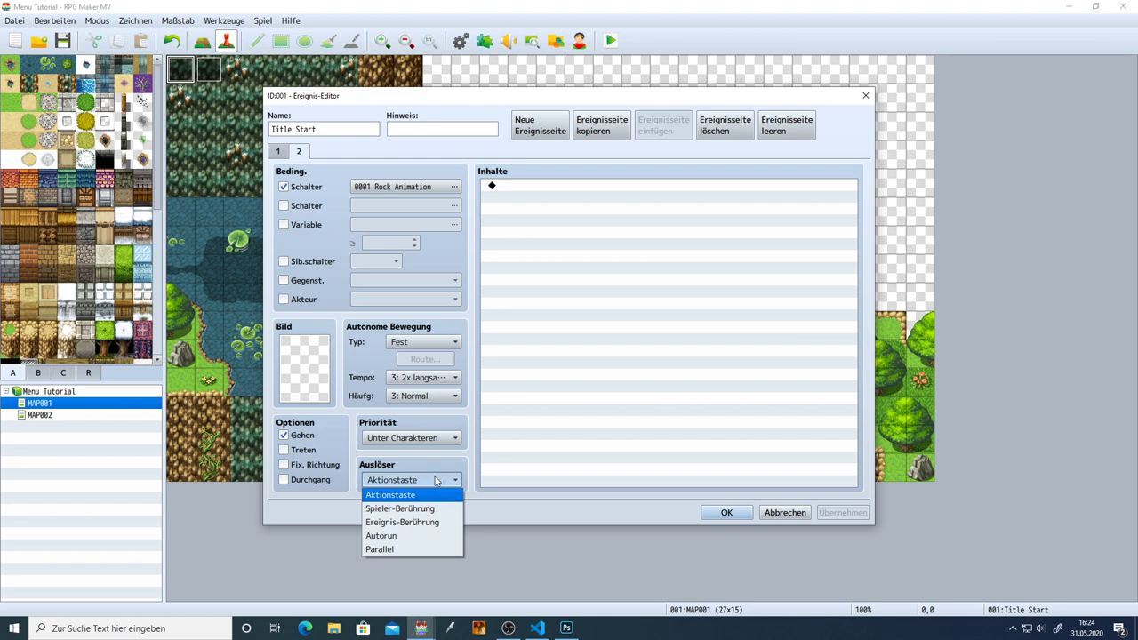
left_click(381, 548)
left_click(840, 513)
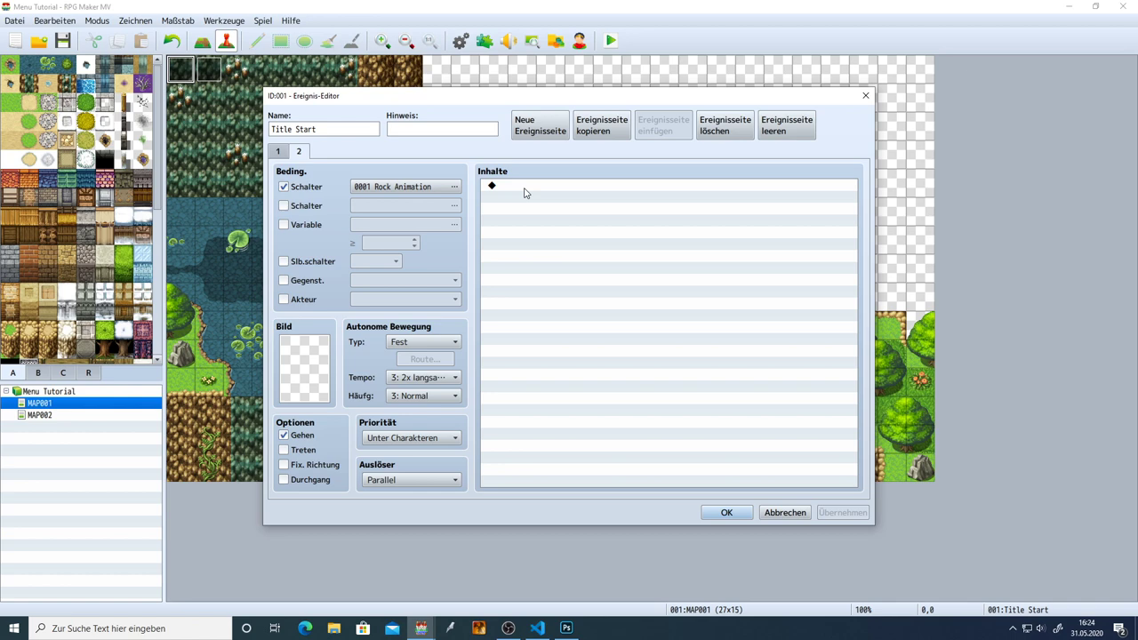
Add a conditional branch to page 2 of Title Start that checks whether the OK button is pressed, without an else branch.
left_click(525, 193)
double_click(524, 193)
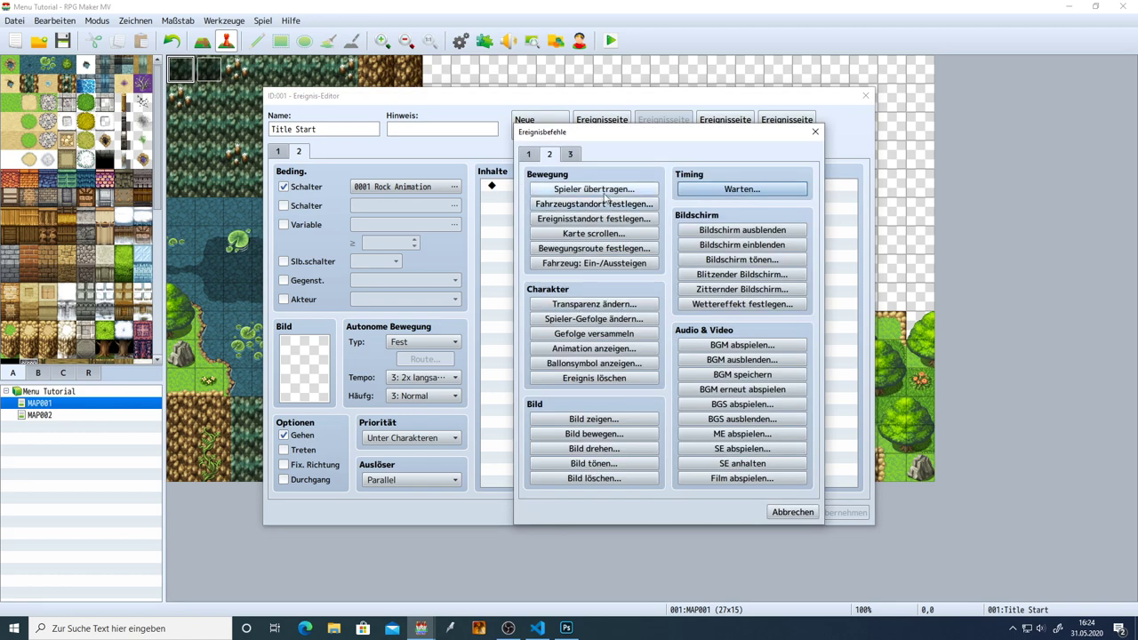
left_click(529, 155)
left_click(584, 374)
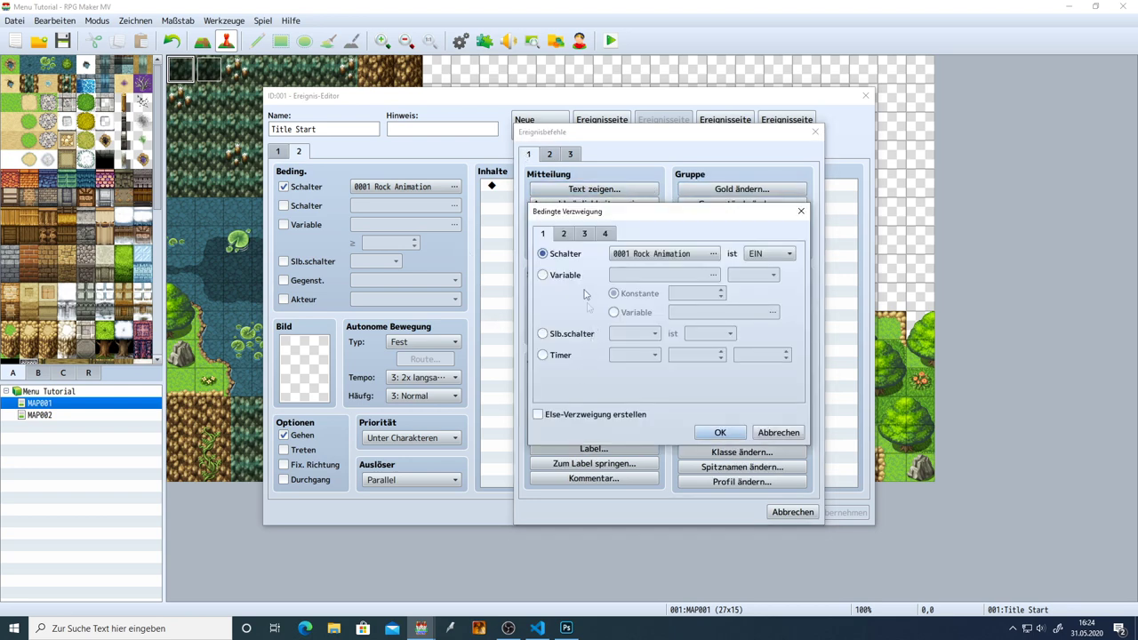
left_click(584, 235)
left_click(603, 234)
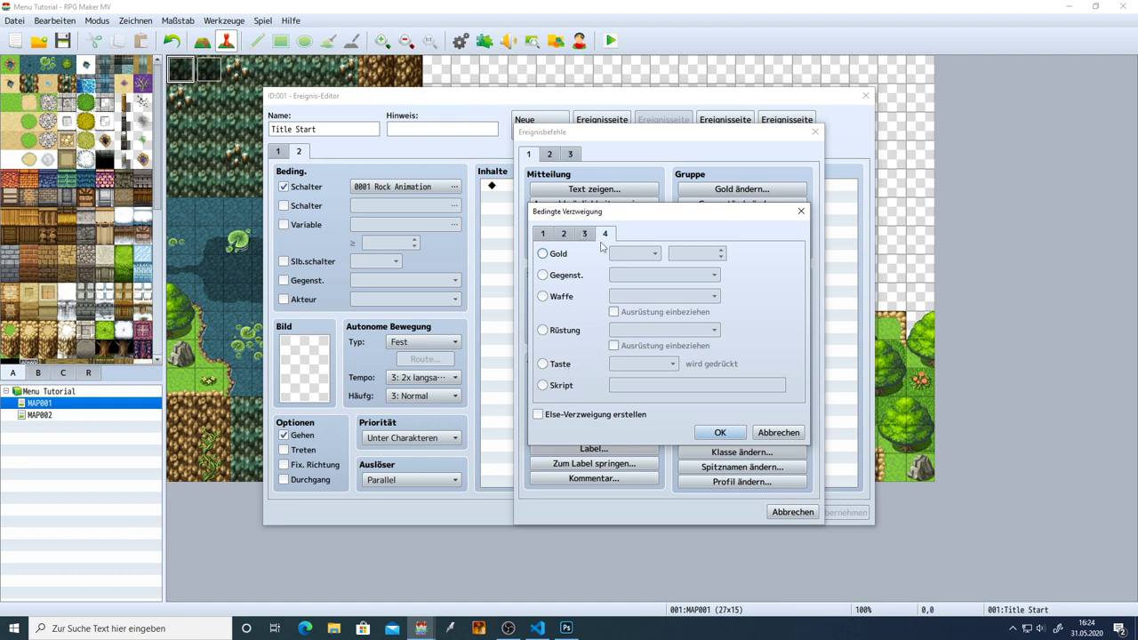
left_click(543, 364)
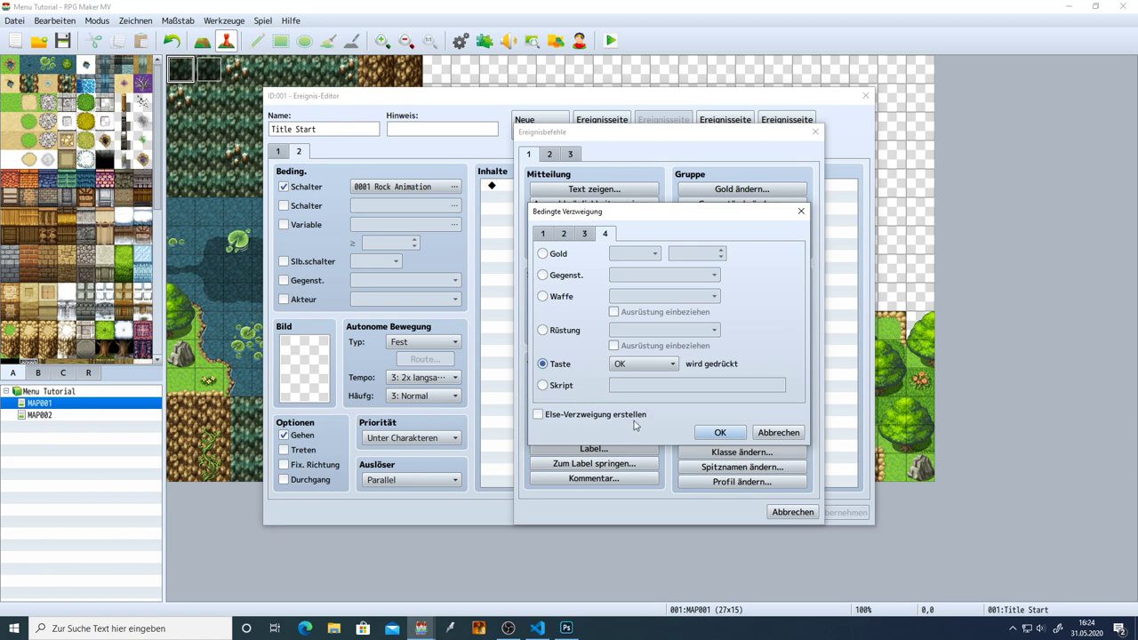
left_click(720, 432)
left_click(822, 510)
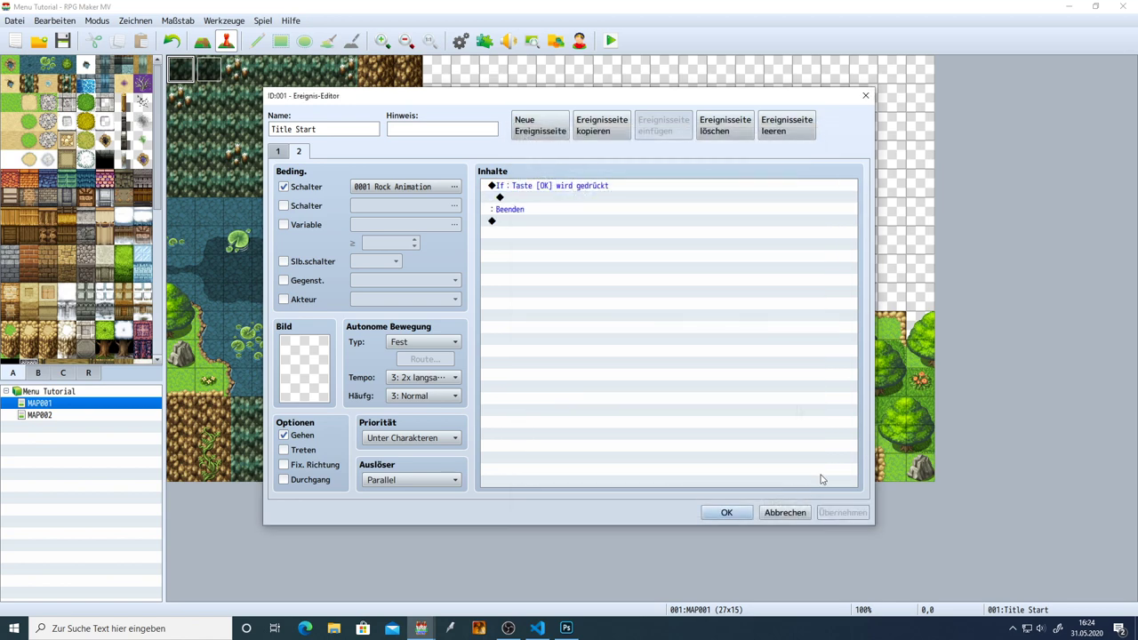
Review the two background picture entries on page 1 of the Title Start event.
left_click(540, 198)
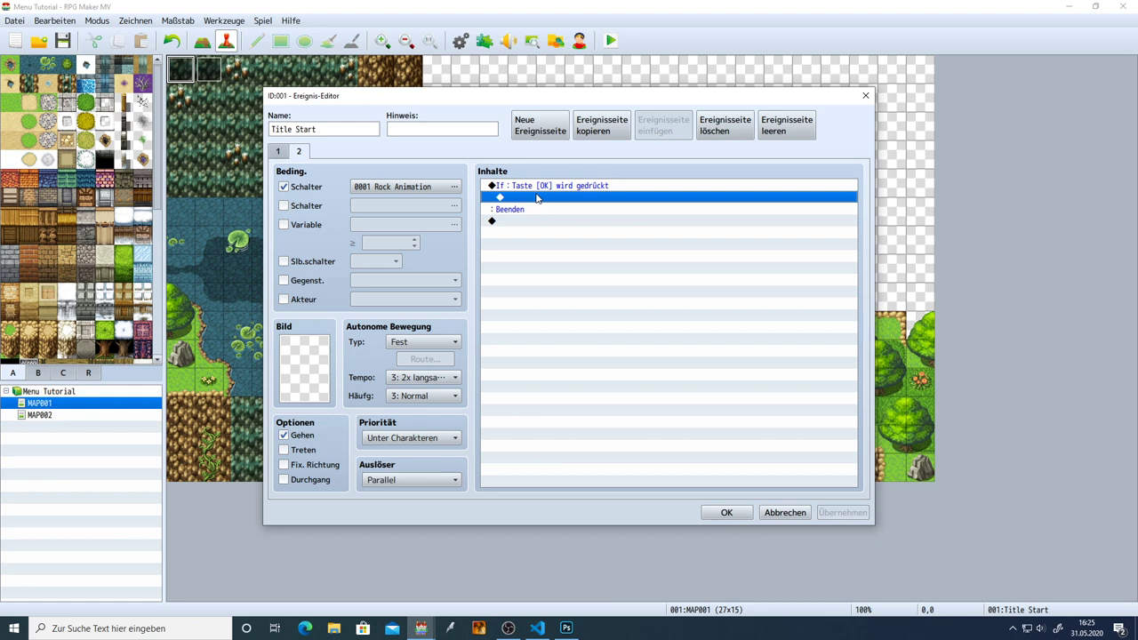
double_click(537, 197)
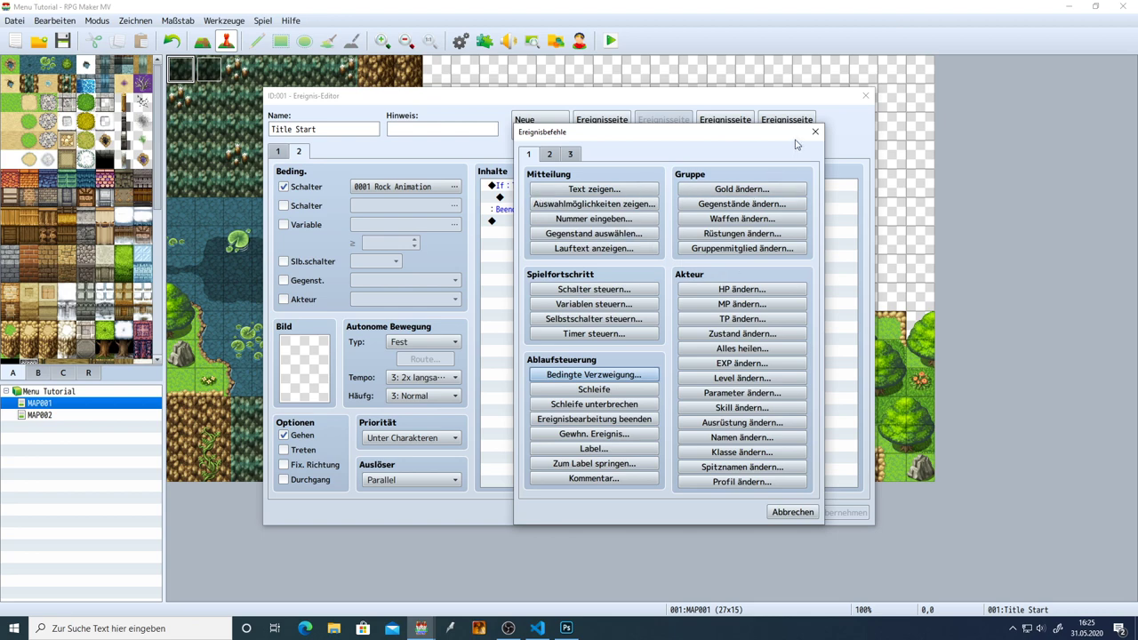
left_click(815, 131)
left_click(278, 151)
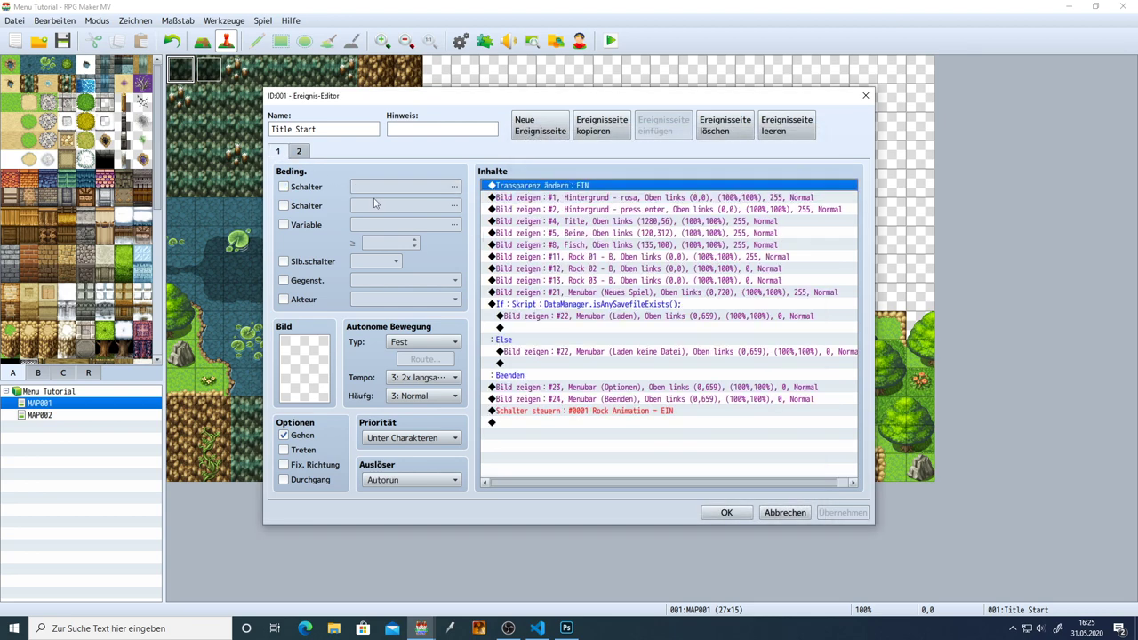
left_click(578, 211)
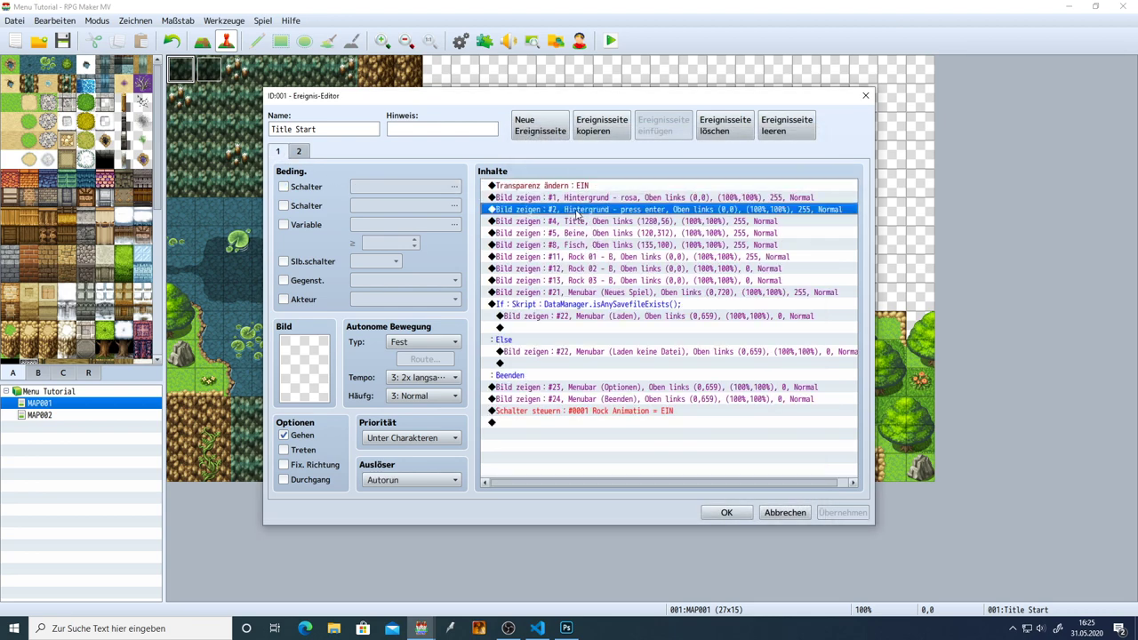
left_click(575, 200)
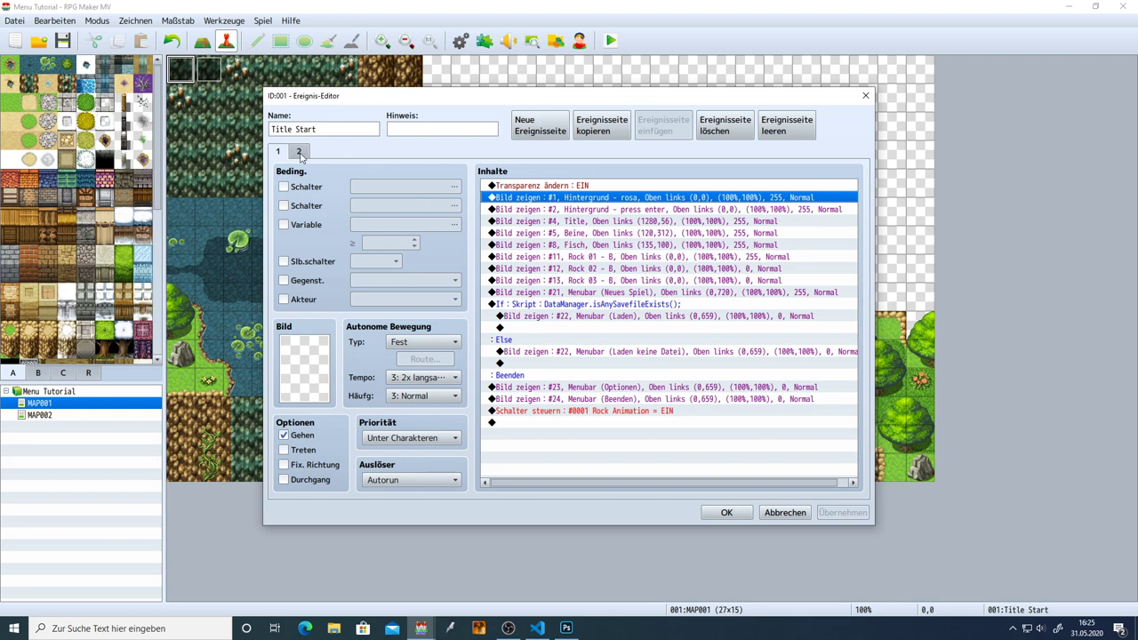
Inside page 2's OK branch, add a Move Picture command for picture 2 with opacity 0 over 1 frame without waiting, and apply it.
left_click(300, 155)
left_click(520, 197)
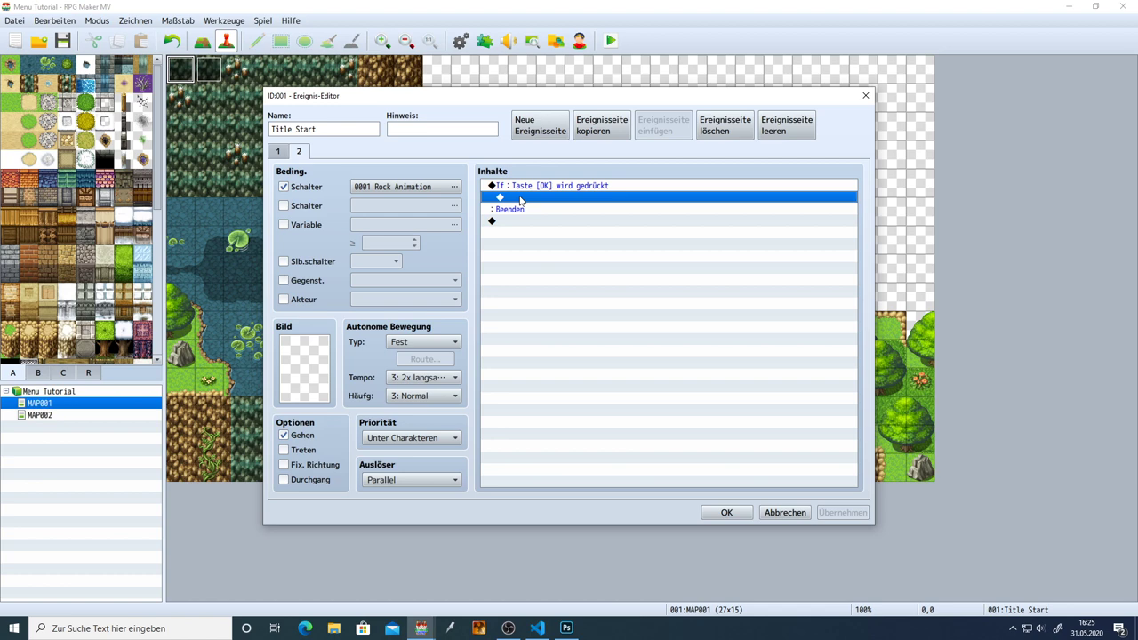
double_click(521, 200)
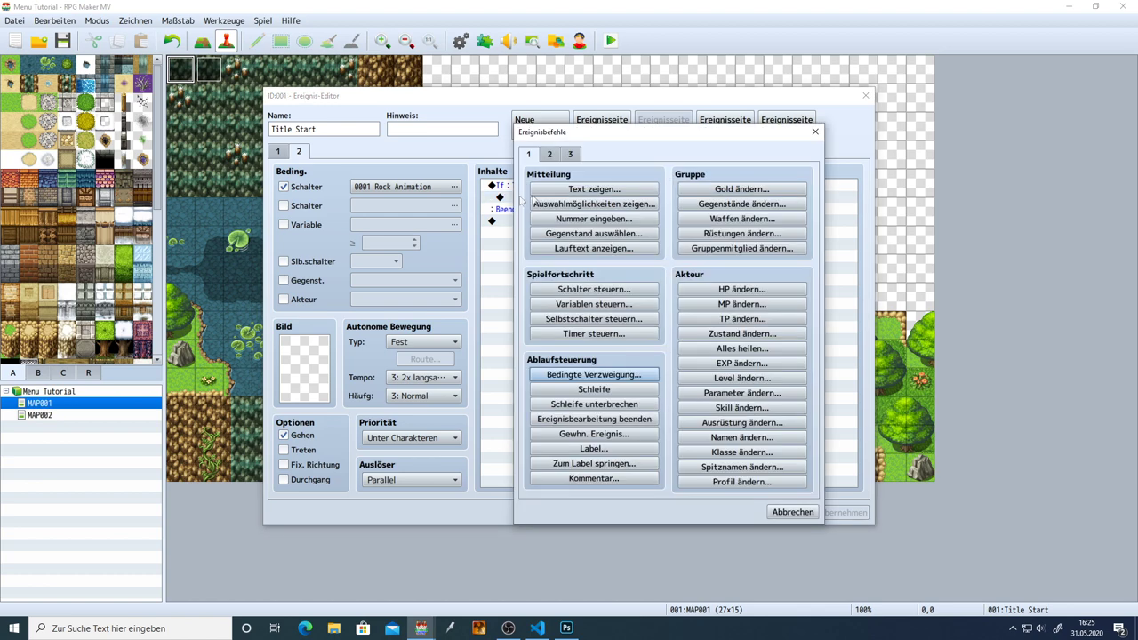
left_click(549, 154)
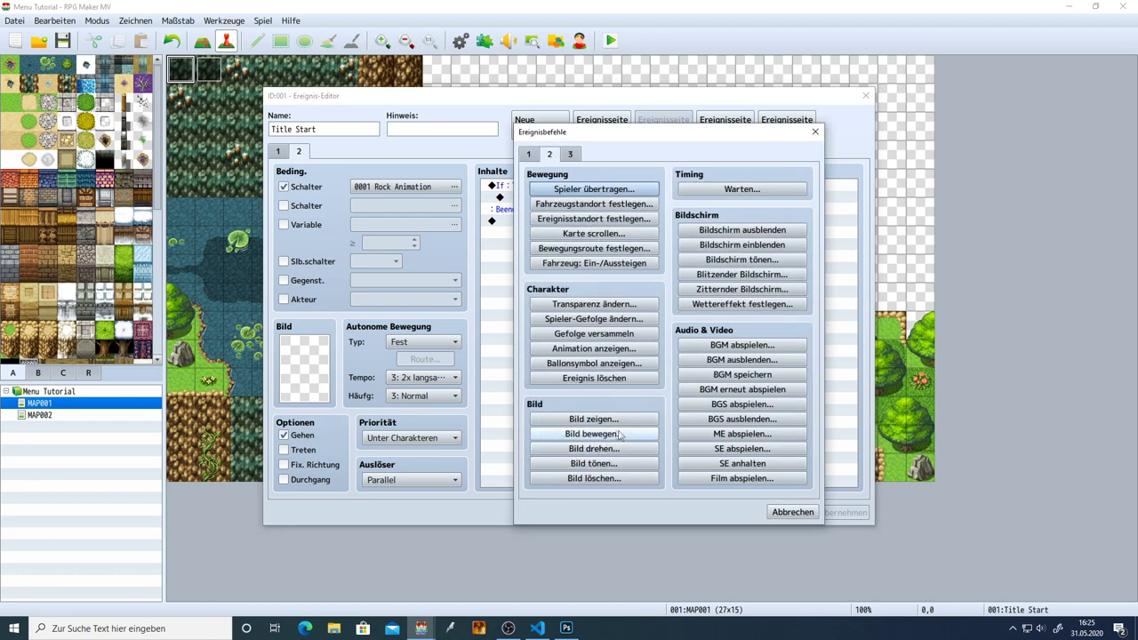
left_click(593, 434)
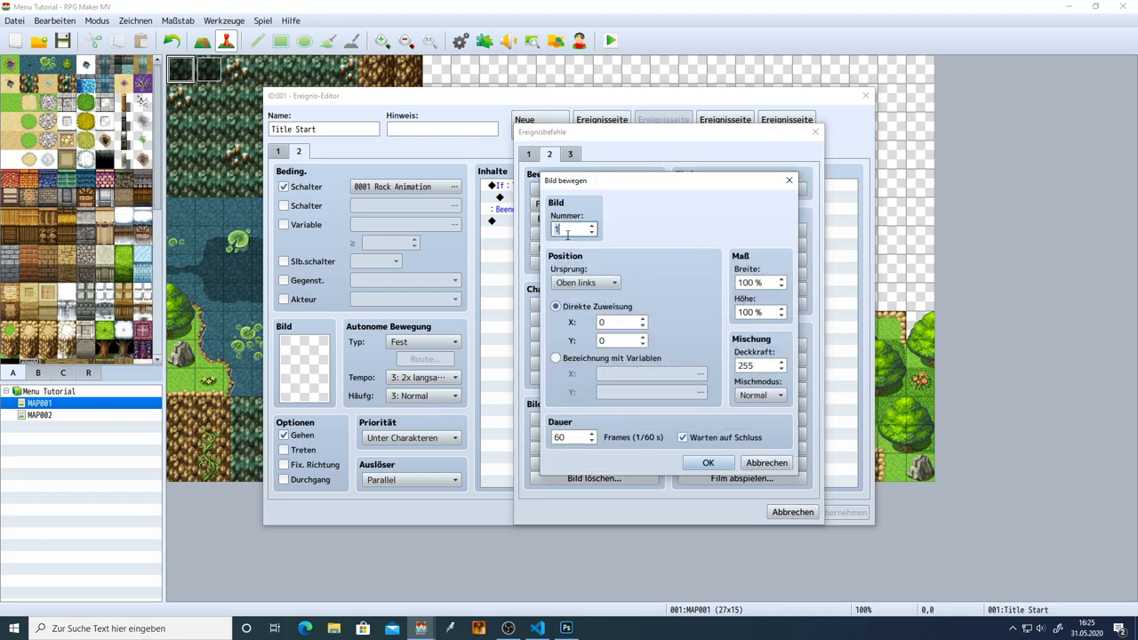
scroll(568, 234, "up", 1)
double_click(758, 367)
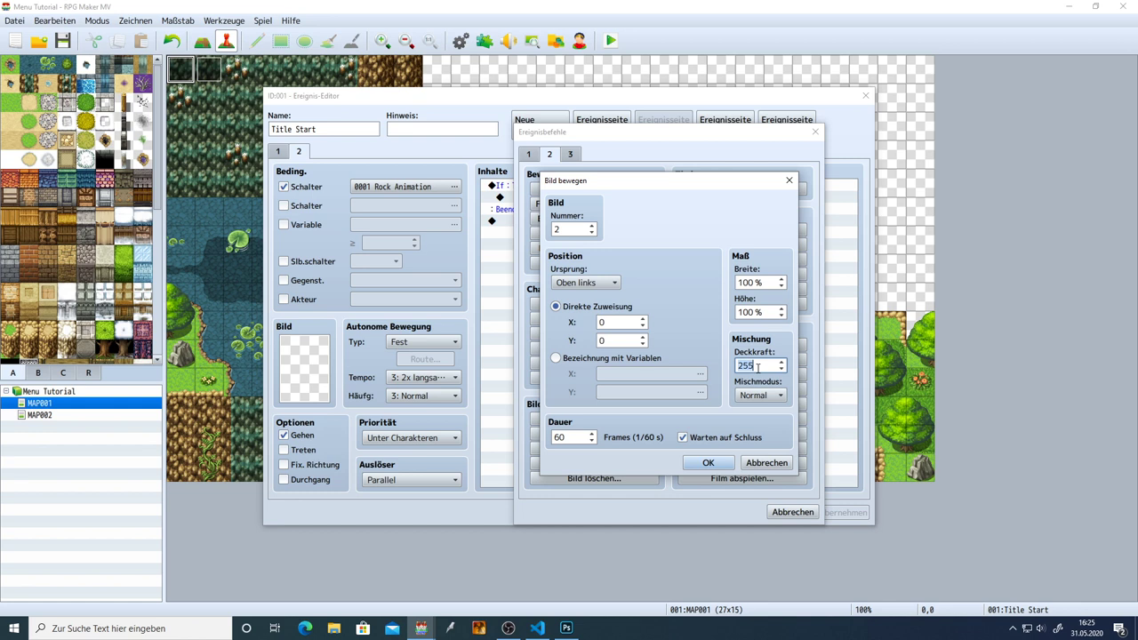
type("0")
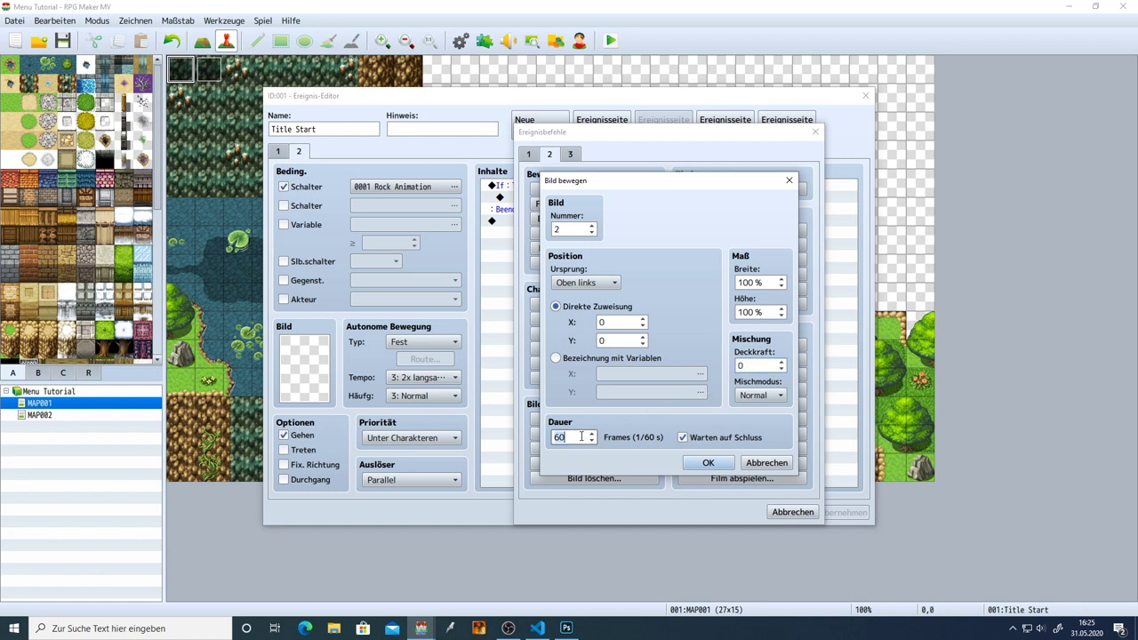
left_click(692, 442)
double_click(557, 436)
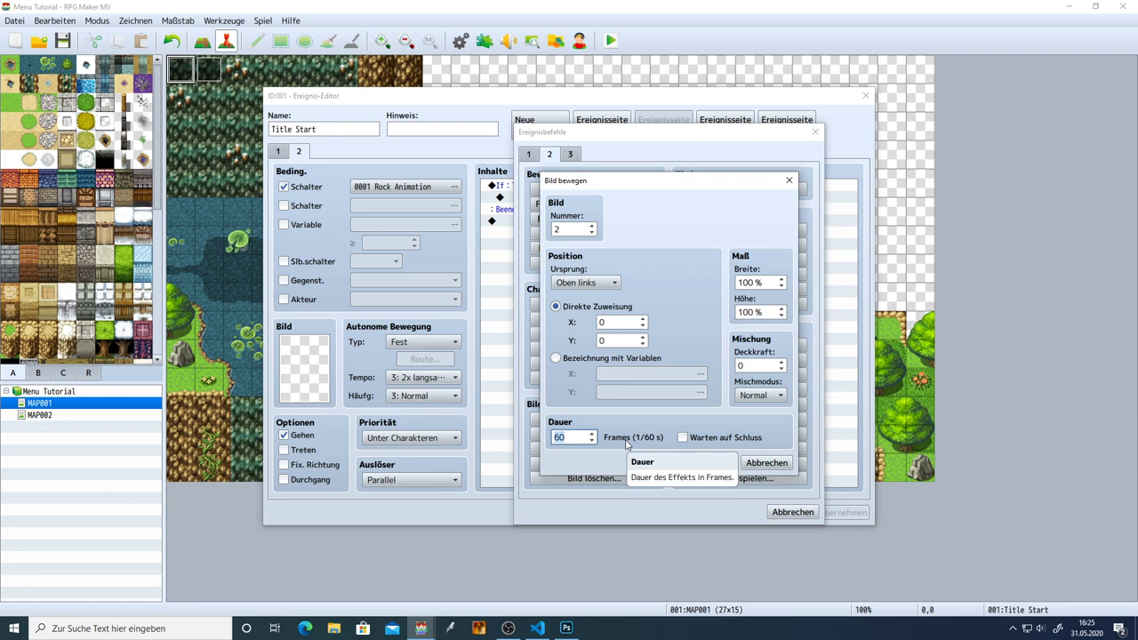
type("1")
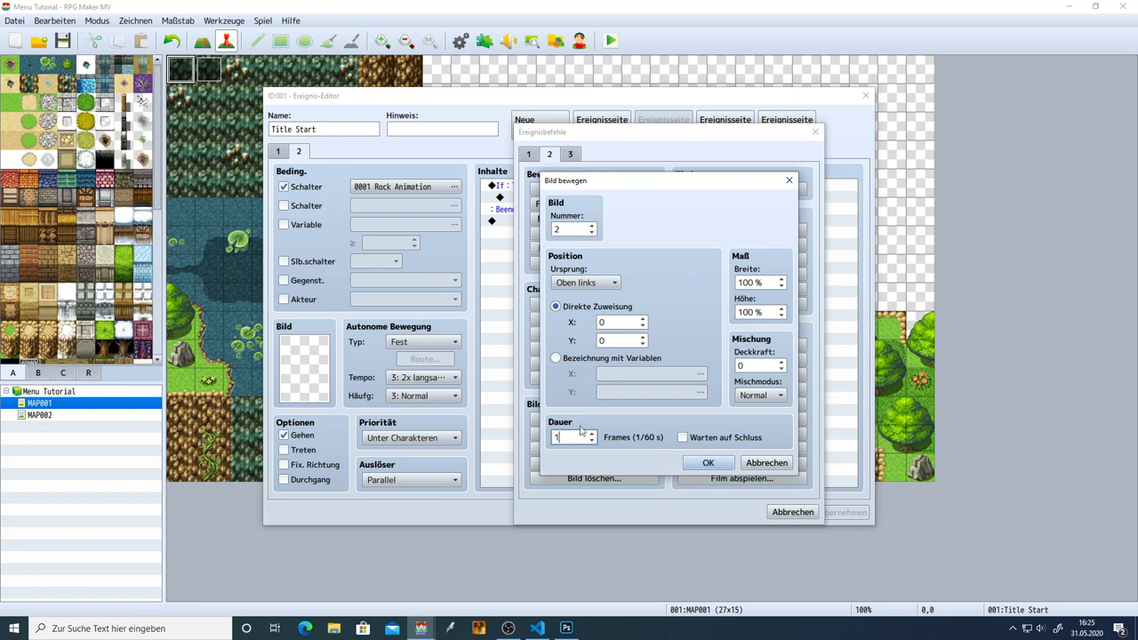
left_click(709, 463)
left_click(836, 512)
Check which image page 1's picture 2 entry uses, leaving its settings unchanged.
left_click(587, 198)
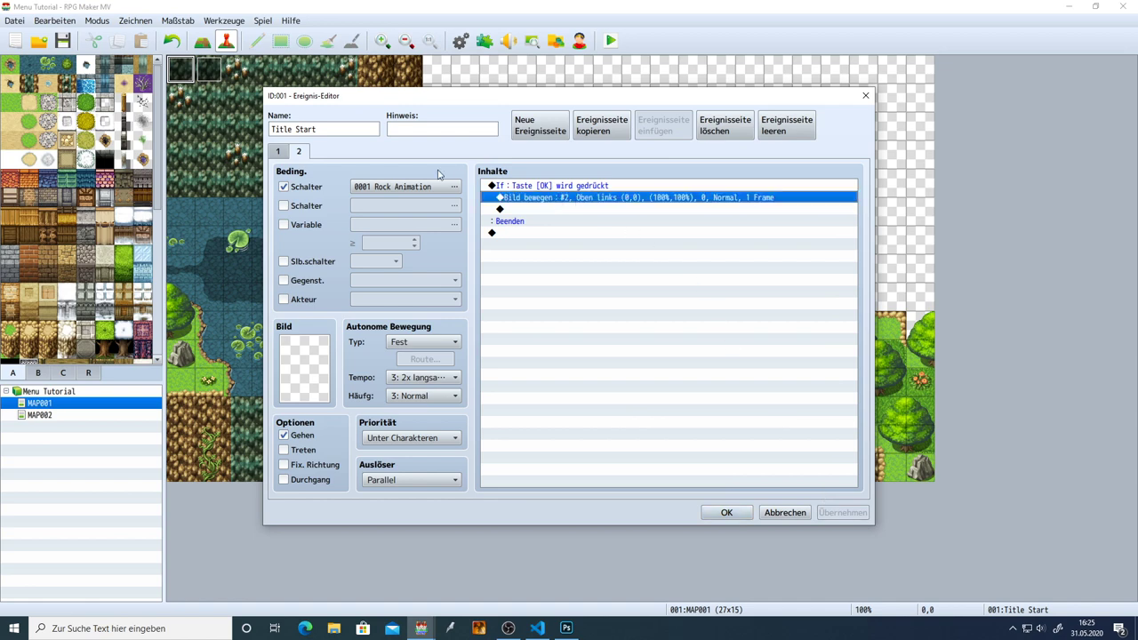
left_click(278, 151)
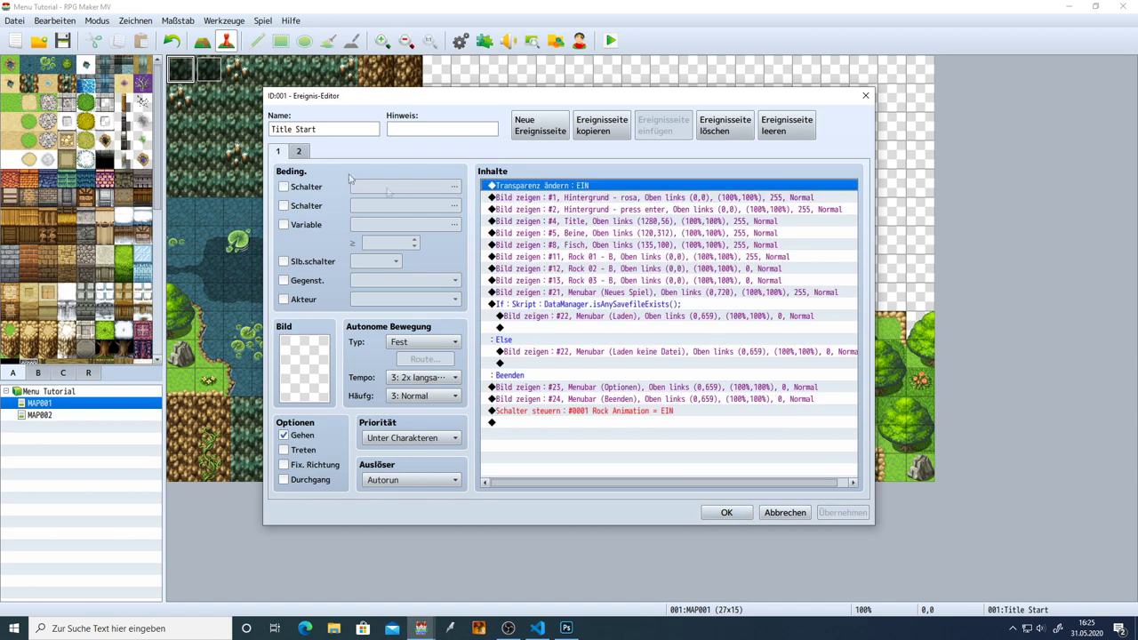
double_click(633, 212)
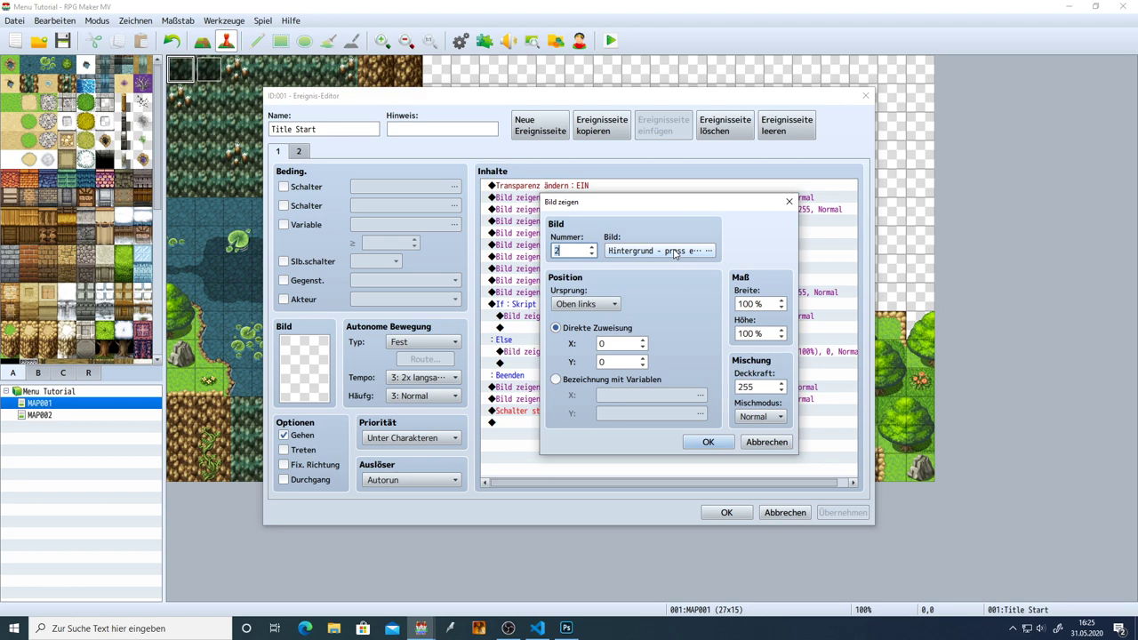
left_click(674, 252)
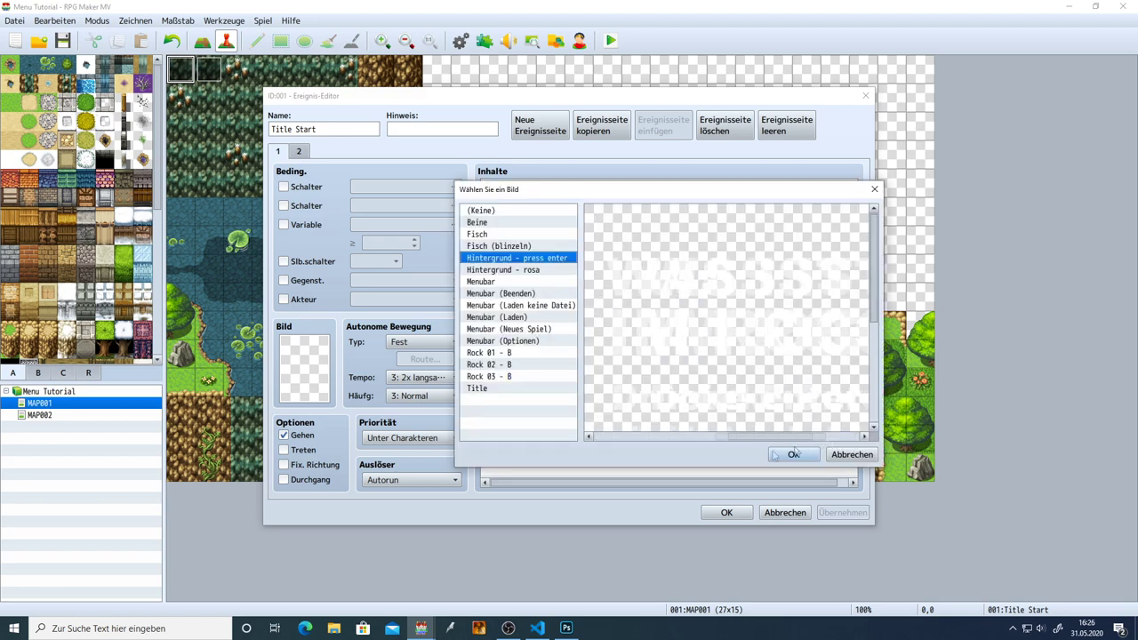
left_click(841, 455)
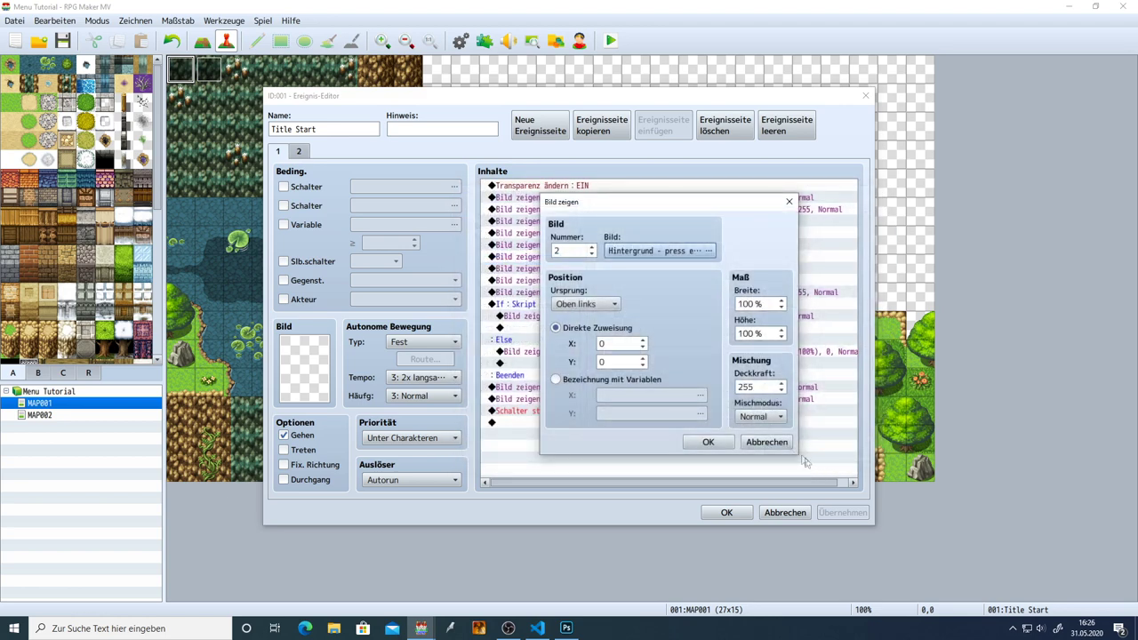
left_click(754, 449)
Add a second Move Picture command to page 2's OK branch for picture 2, opacity 0 over 90 frames without waiting, and confirm the event.
left_click(297, 152)
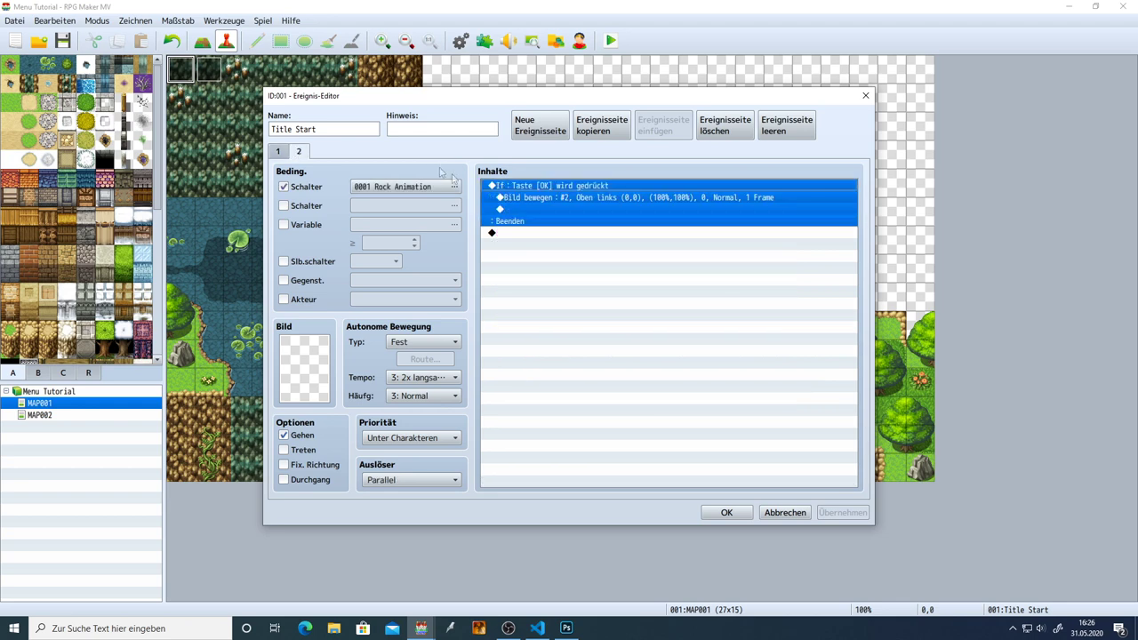
left_click(528, 198)
double_click(530, 211)
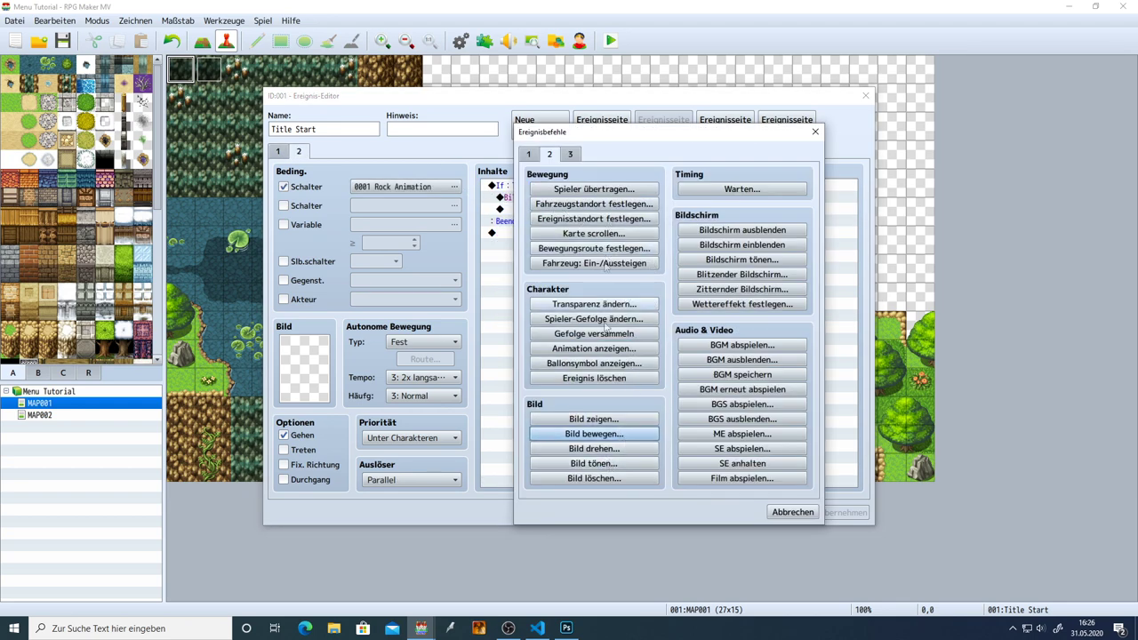
left_click(594, 434)
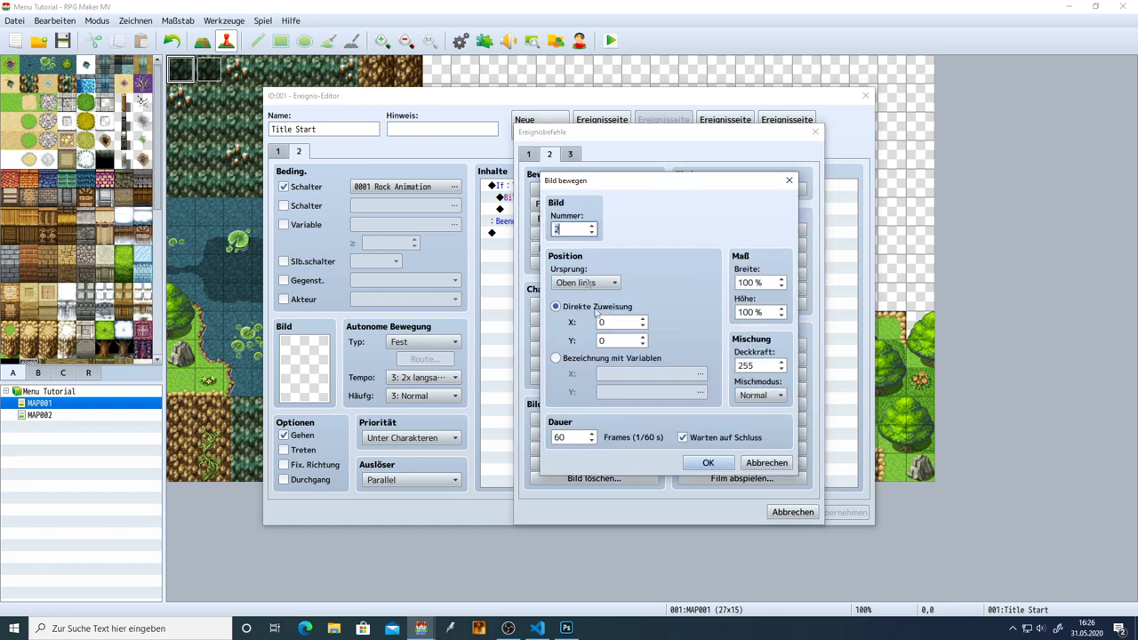
double_click(760, 366)
type("0")
left_click(710, 437)
double_click(576, 436)
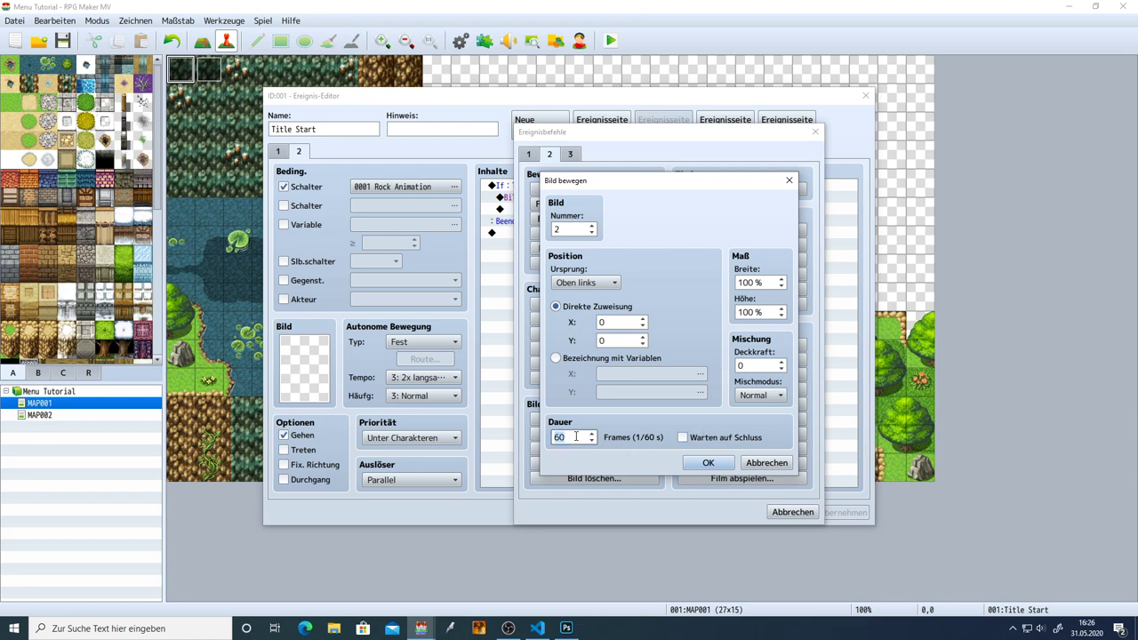
type("90")
left_click(707, 462)
left_click(828, 514)
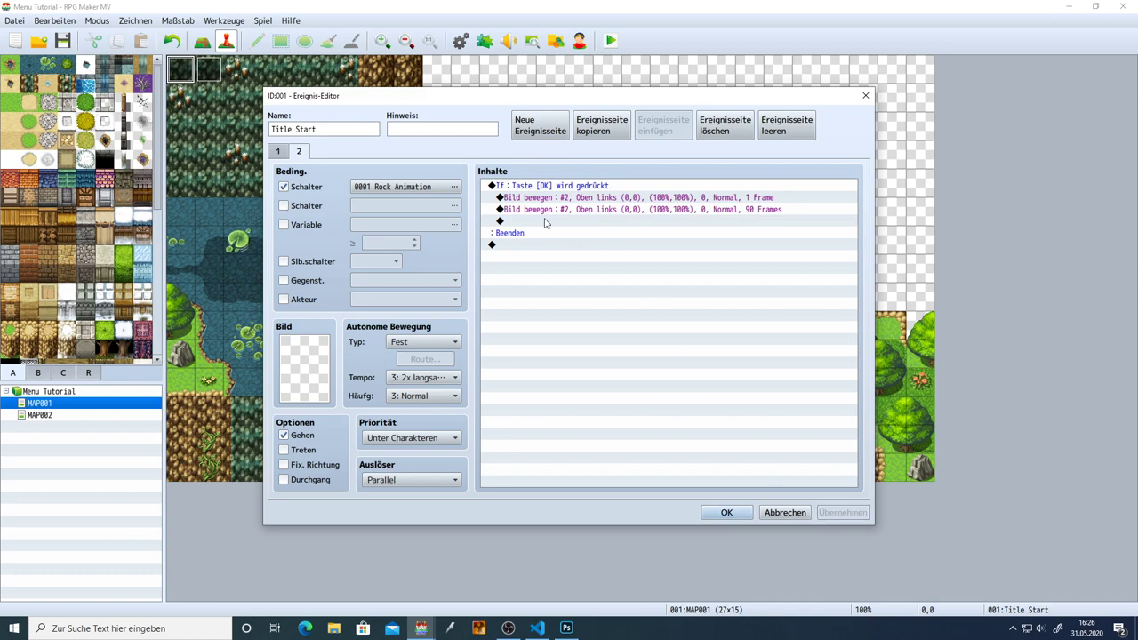
left_click(726, 513)
Playtest the title screen, trigger the OK reaction, and close the test.
left_click(609, 40)
key("Return")
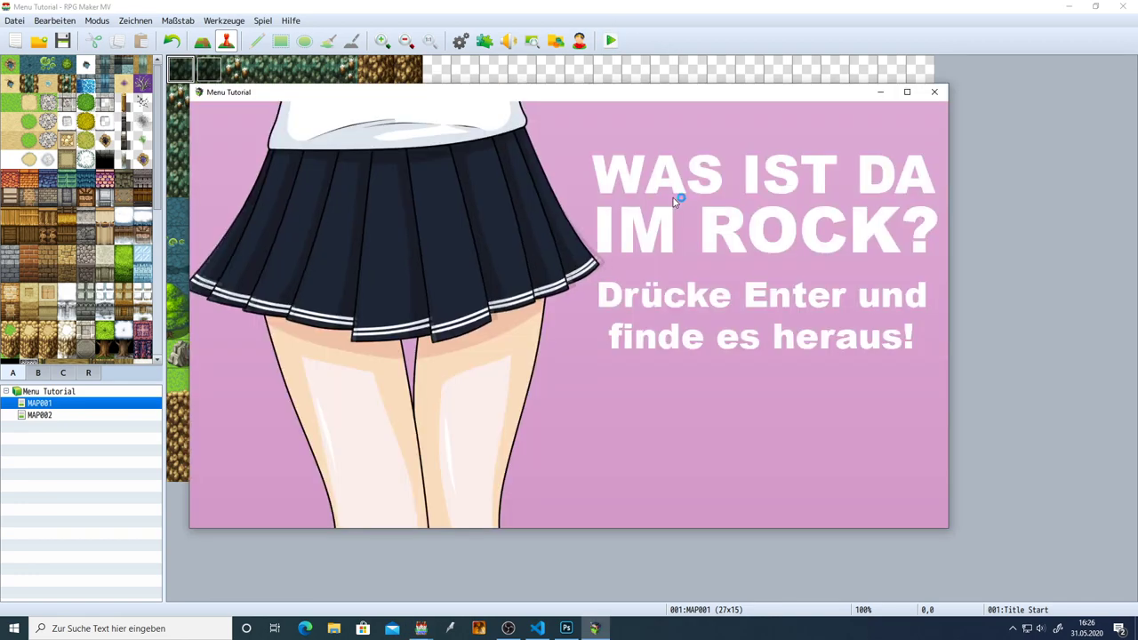
key("Return")
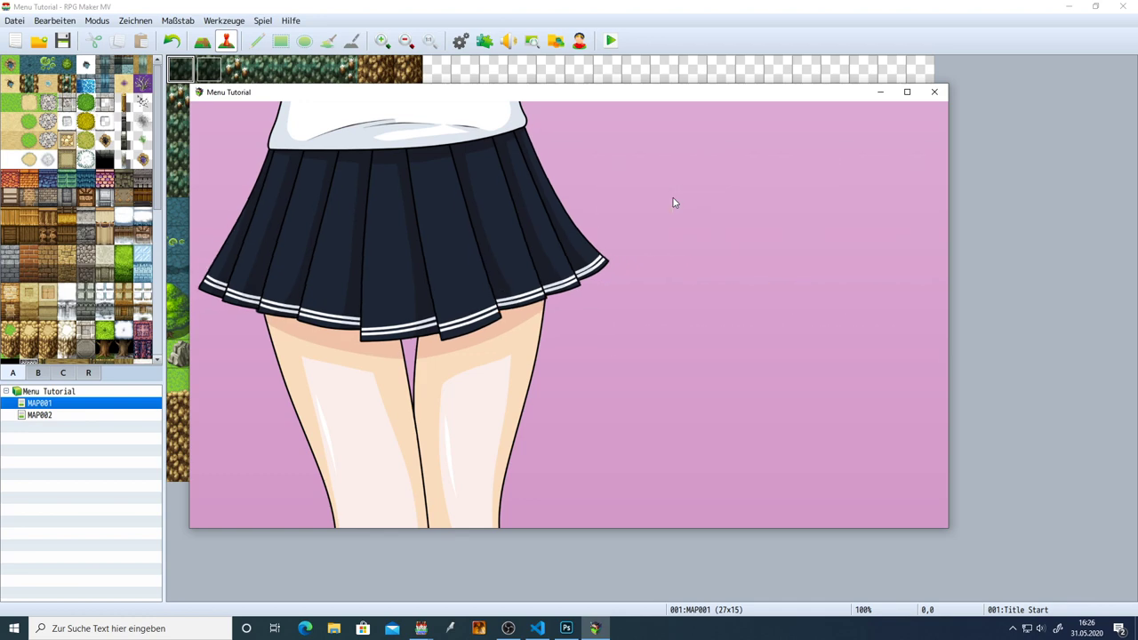
left_click(934, 91)
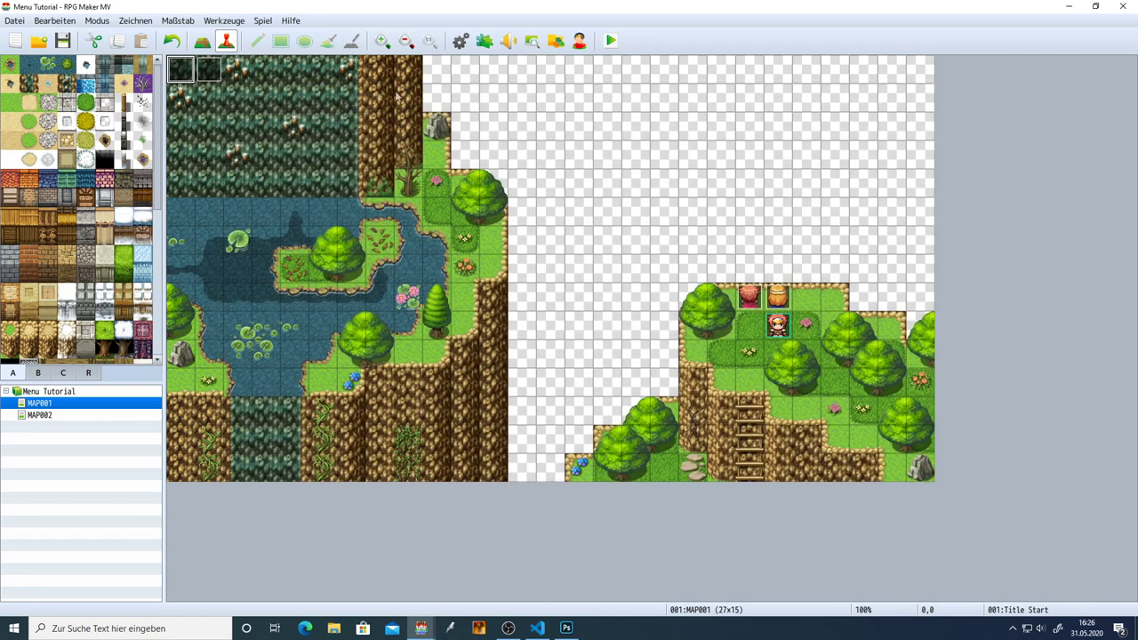
Change the 90-frame Move Picture command on page 2 of Title Start to picture 1 and confirm the event.
double_click(178, 71)
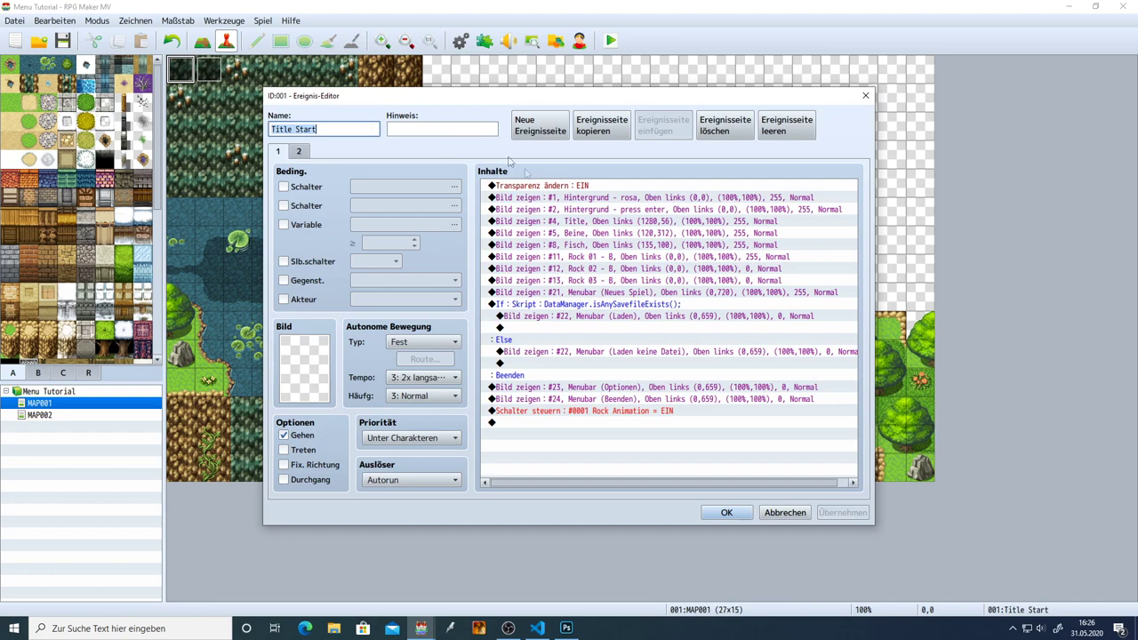
left_click(300, 153)
double_click(591, 209)
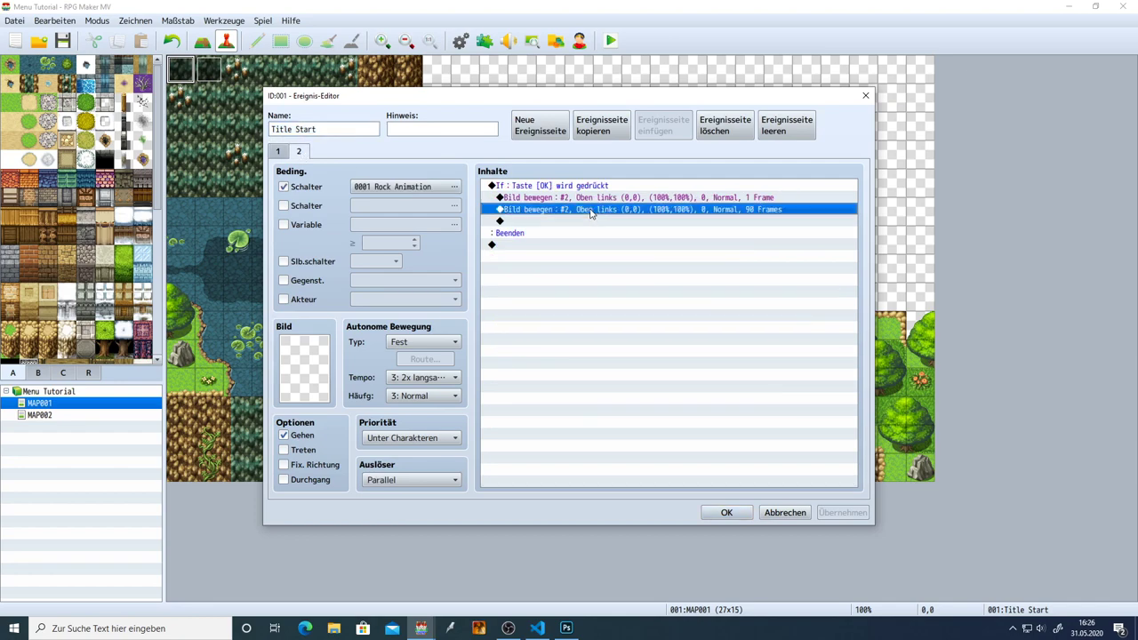
left_click(707, 463)
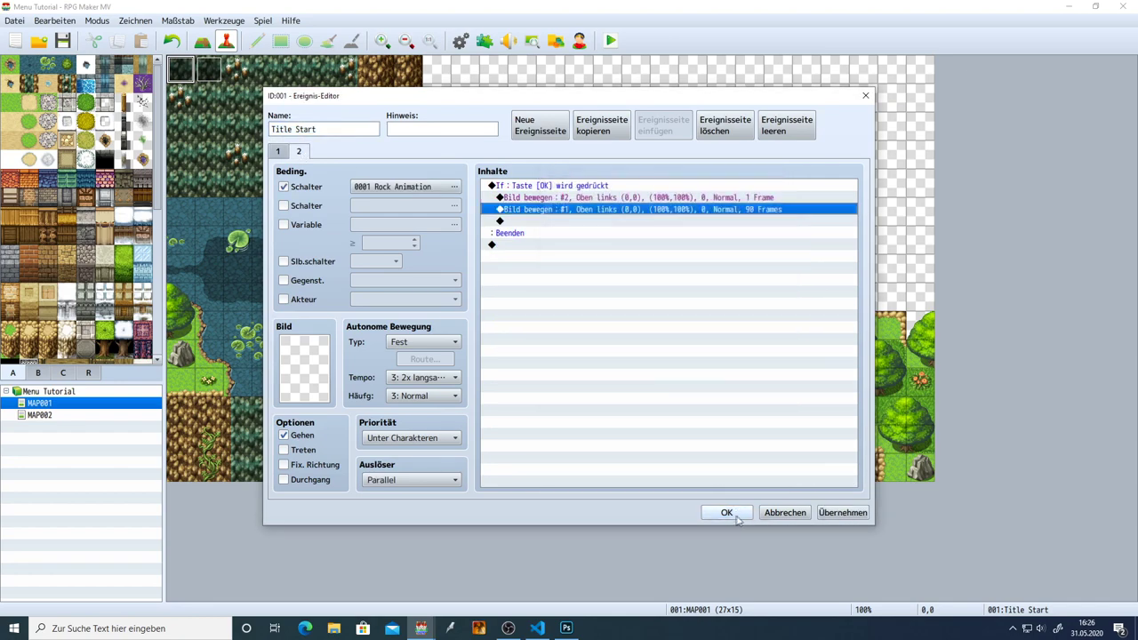
left_click(726, 512)
Playtest the background fade of picture 1 by triggering the OK reaction, and close the test.
left_click(610, 41)
key("Return")
key("Return")
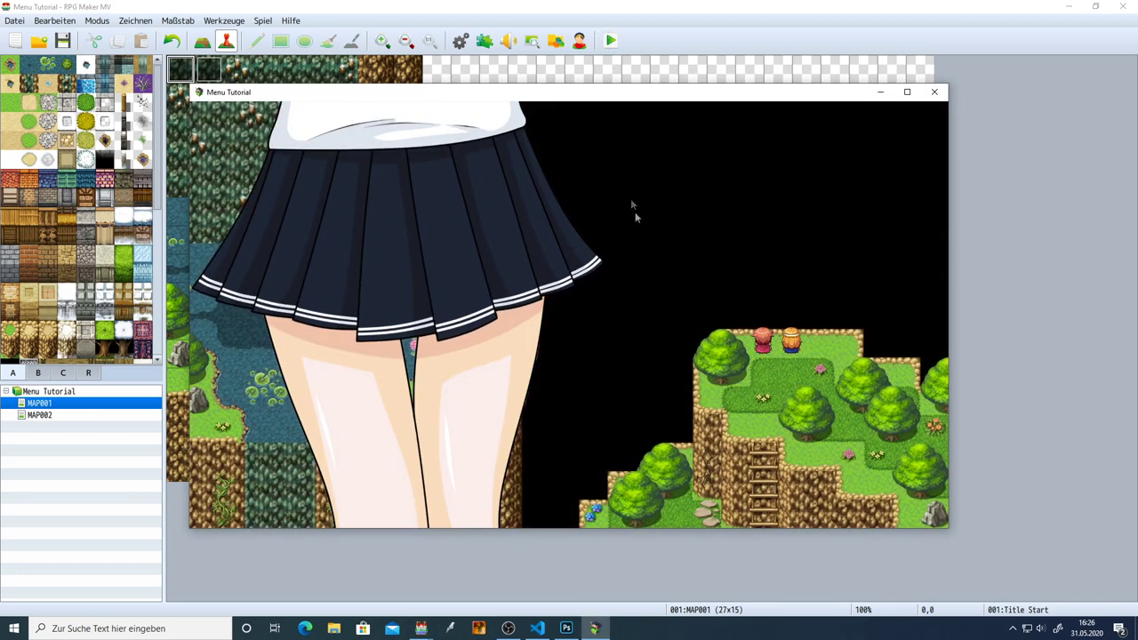
left_click(934, 91)
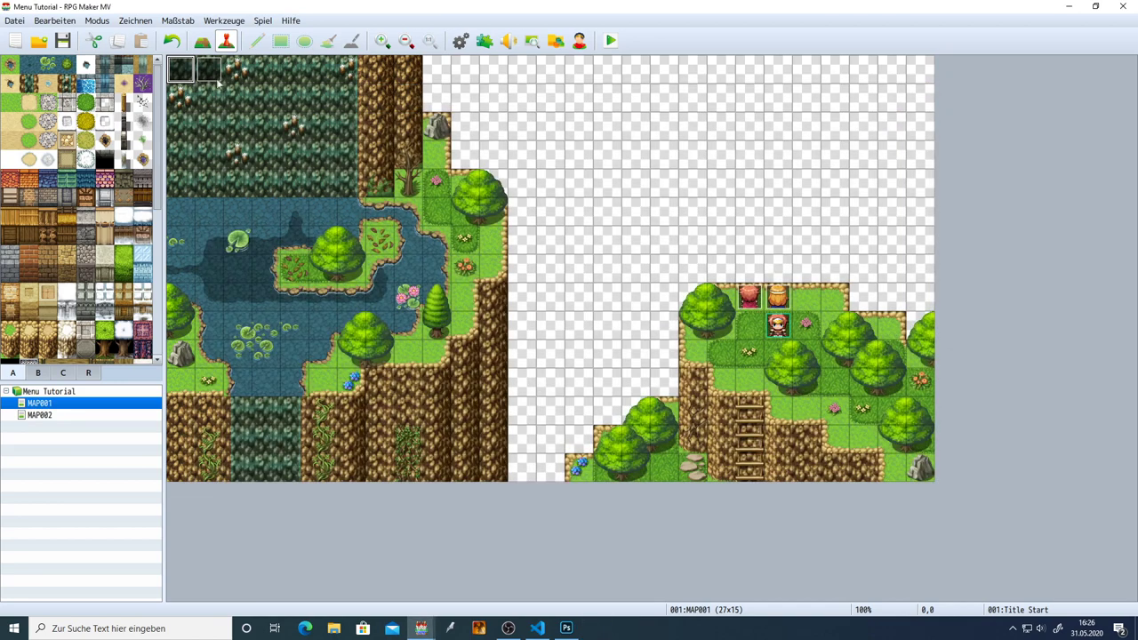
Add a Move Picture command for picture 8 to page 2's OK branch of Title Start: X 380, Y 287, 90 frames, no waiting; confirm the event.
double_click(192, 76)
left_click(299, 151)
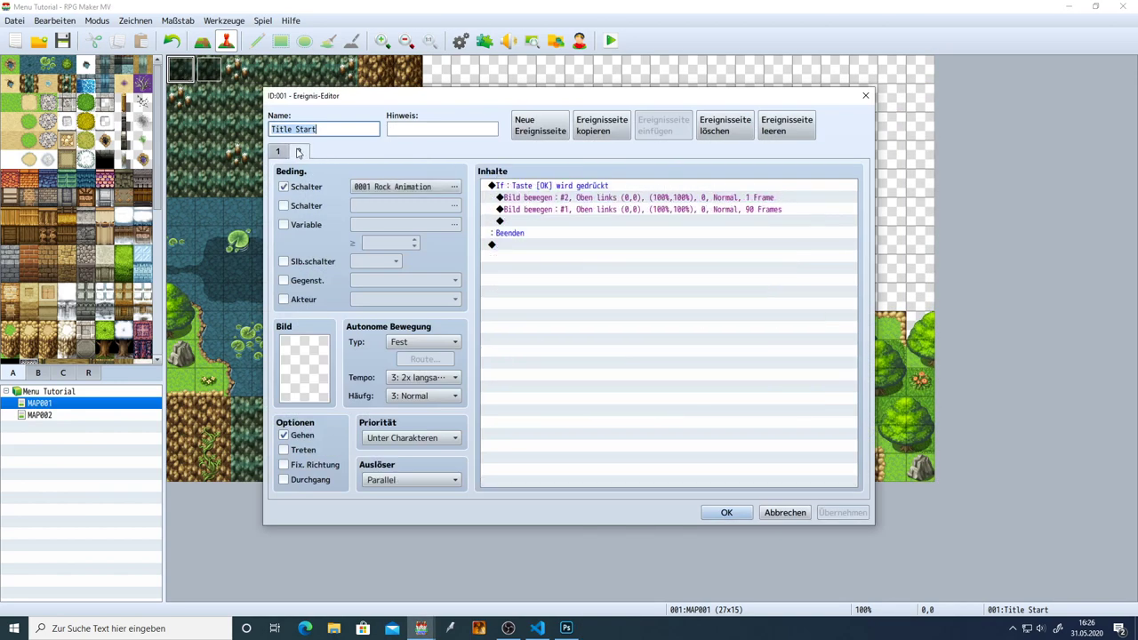
left_click(576, 222)
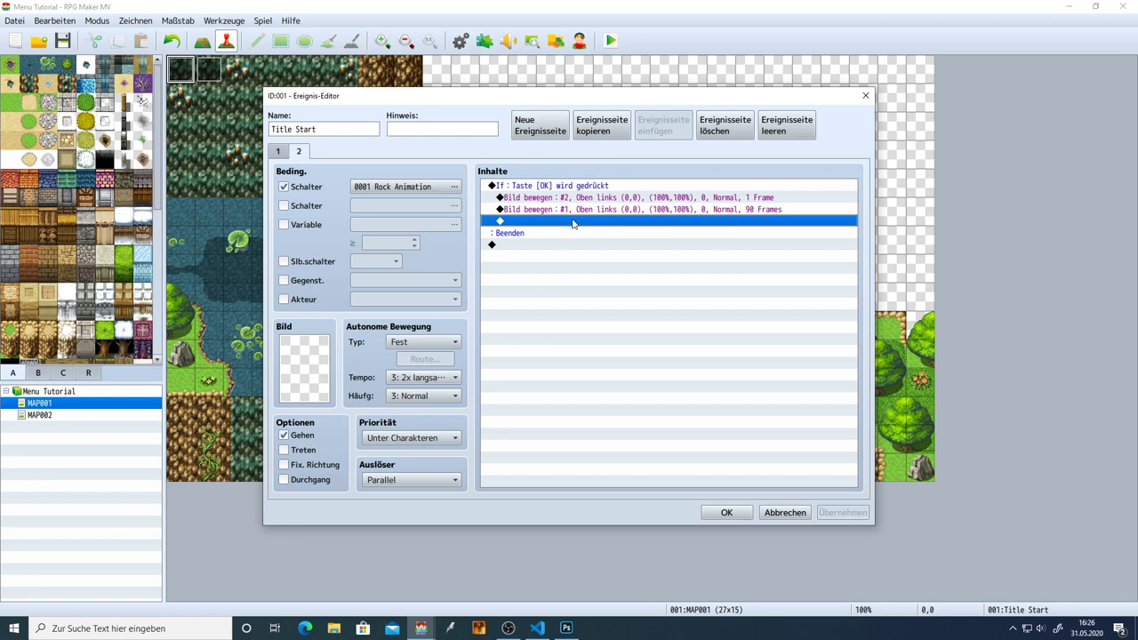
double_click(576, 221)
left_click(594, 434)
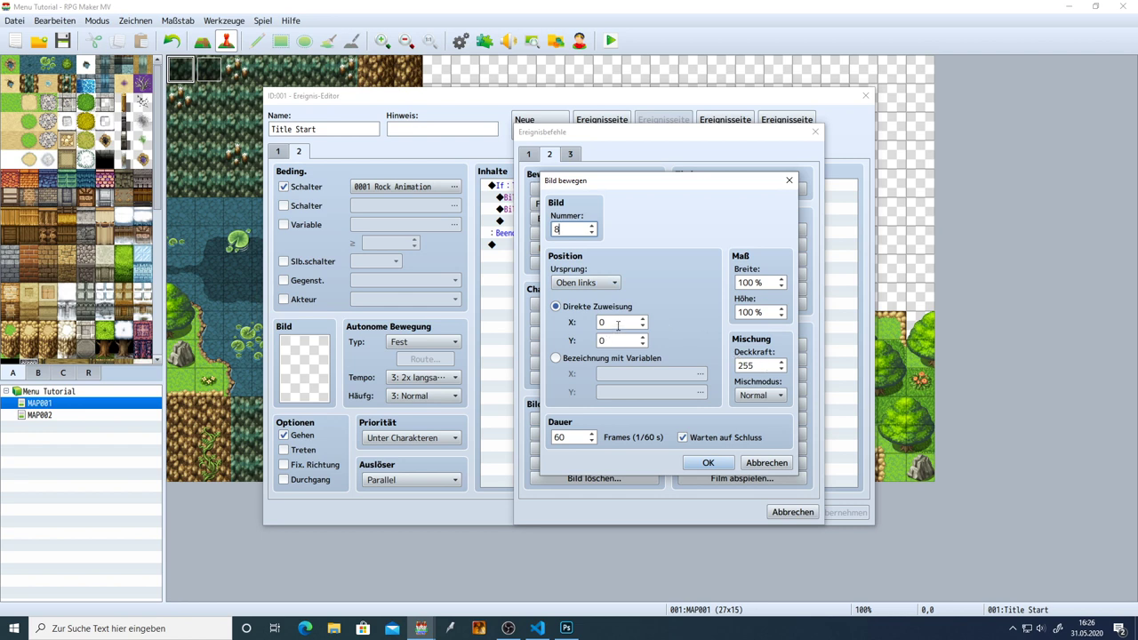
double_click(565, 439)
type("90")
left_click(683, 437)
left_click(620, 323)
key("Tab")
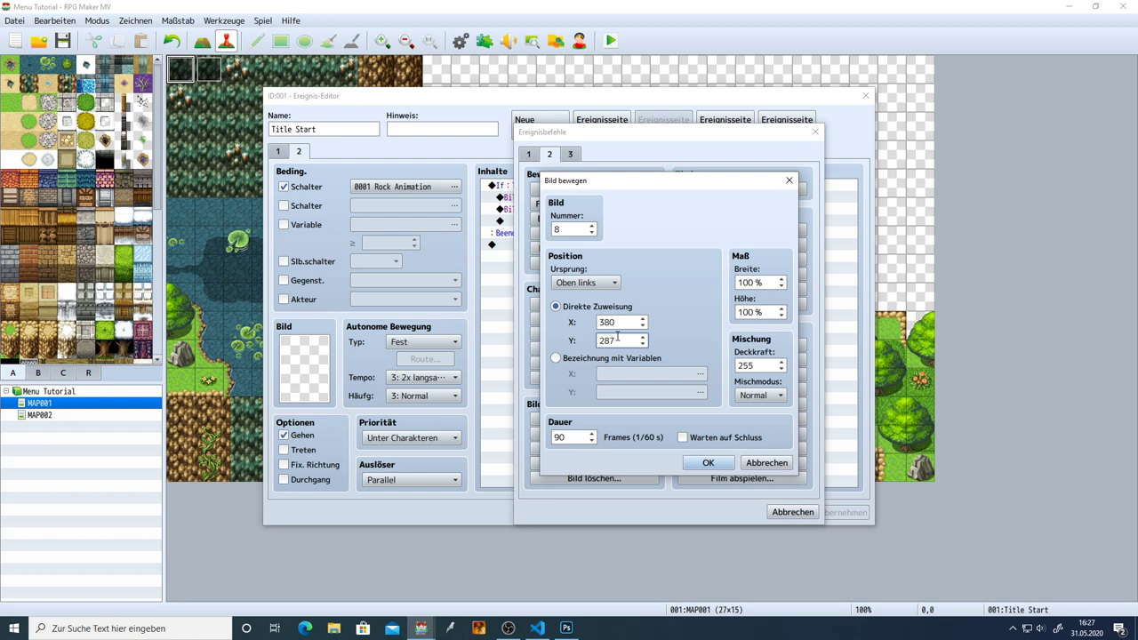
left_click(708, 462)
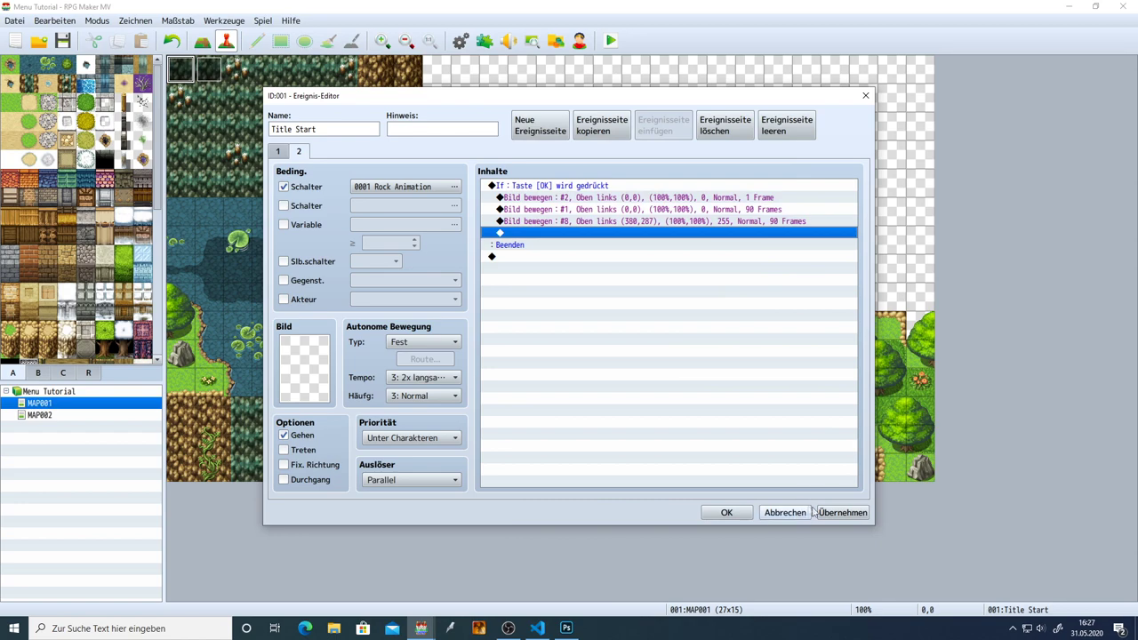
left_click(726, 513)
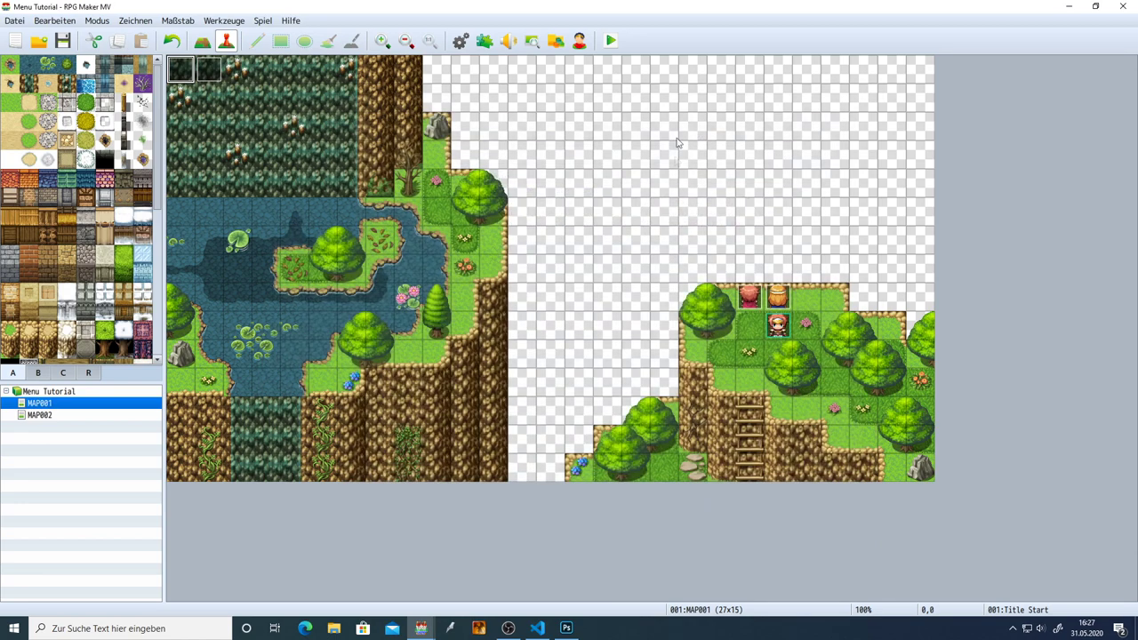
Playtest the movement of the fish picture by triggering the OK reaction, and close the test.
left_click(610, 41)
key("Return")
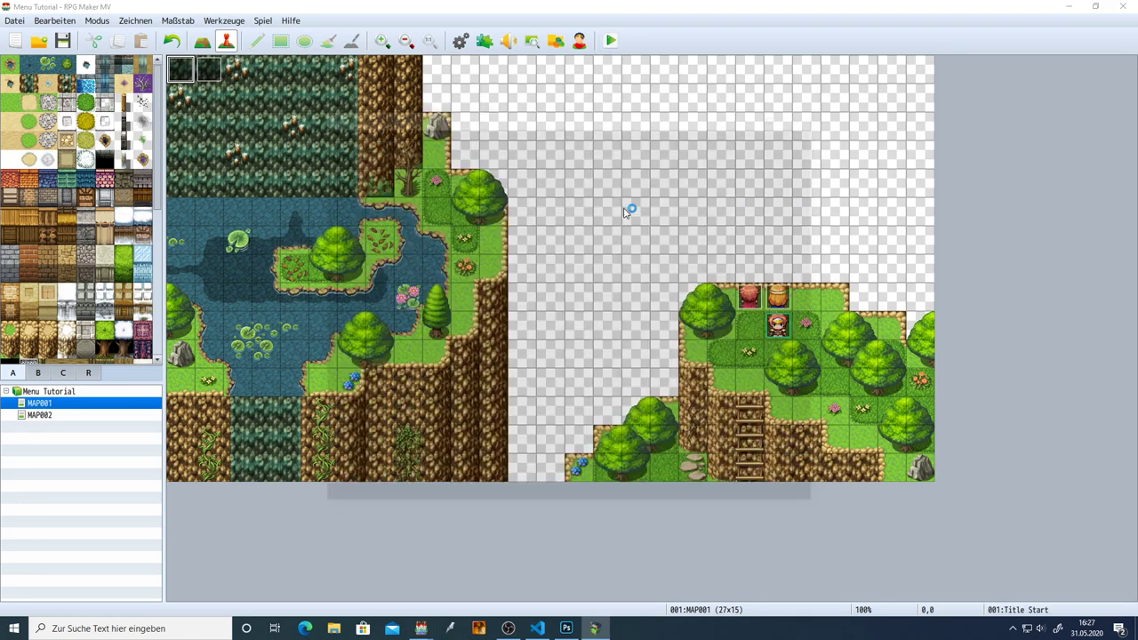
key("Return")
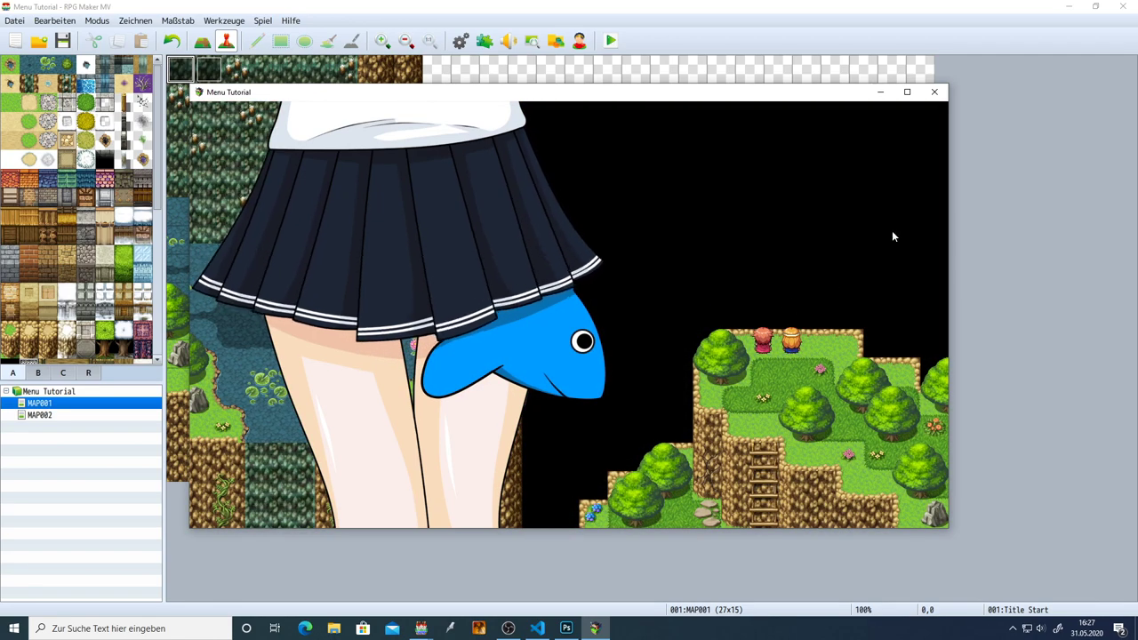
left_click(934, 91)
Add a 40-frame Wait command after the picture 8 movement in the OK branch on page 2 of Title Start.
double_click(193, 75)
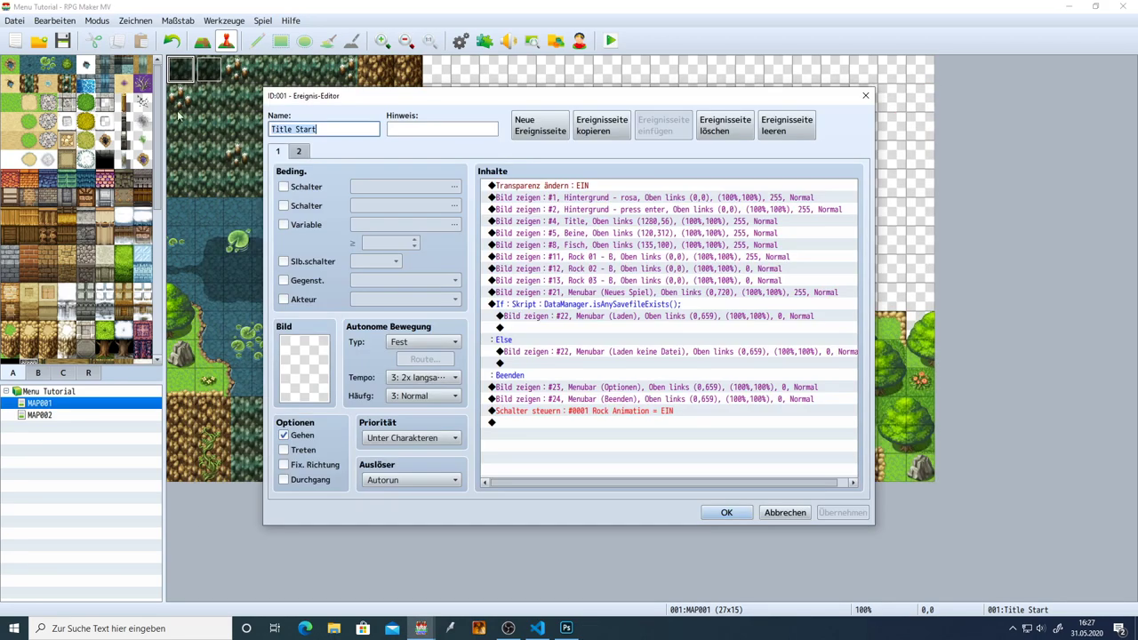
left_click(298, 152)
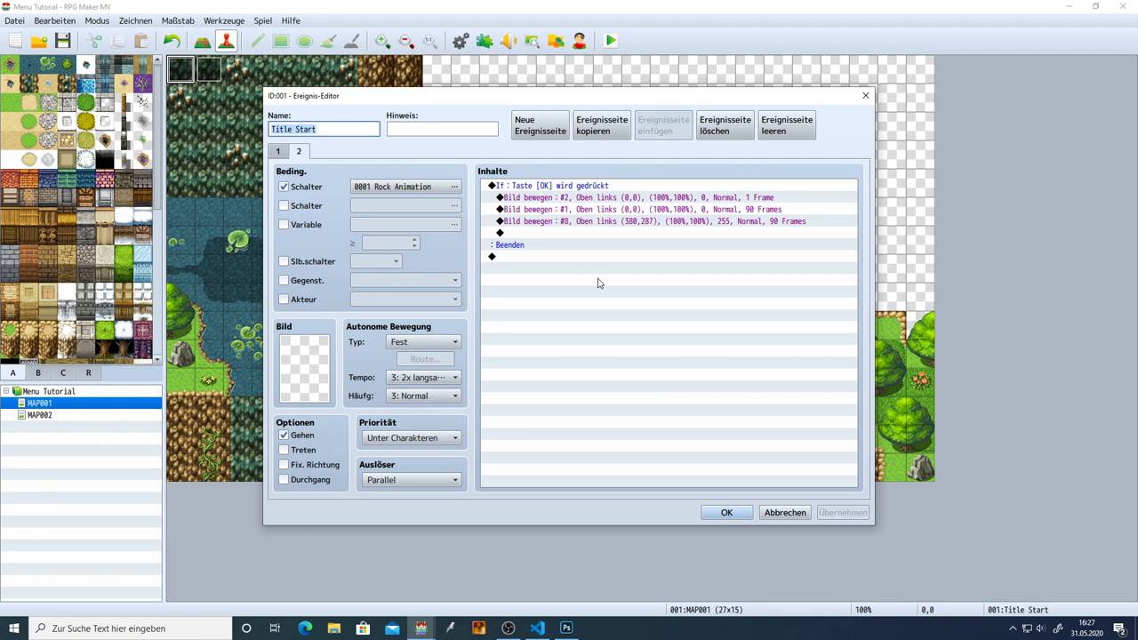
left_click(545, 233)
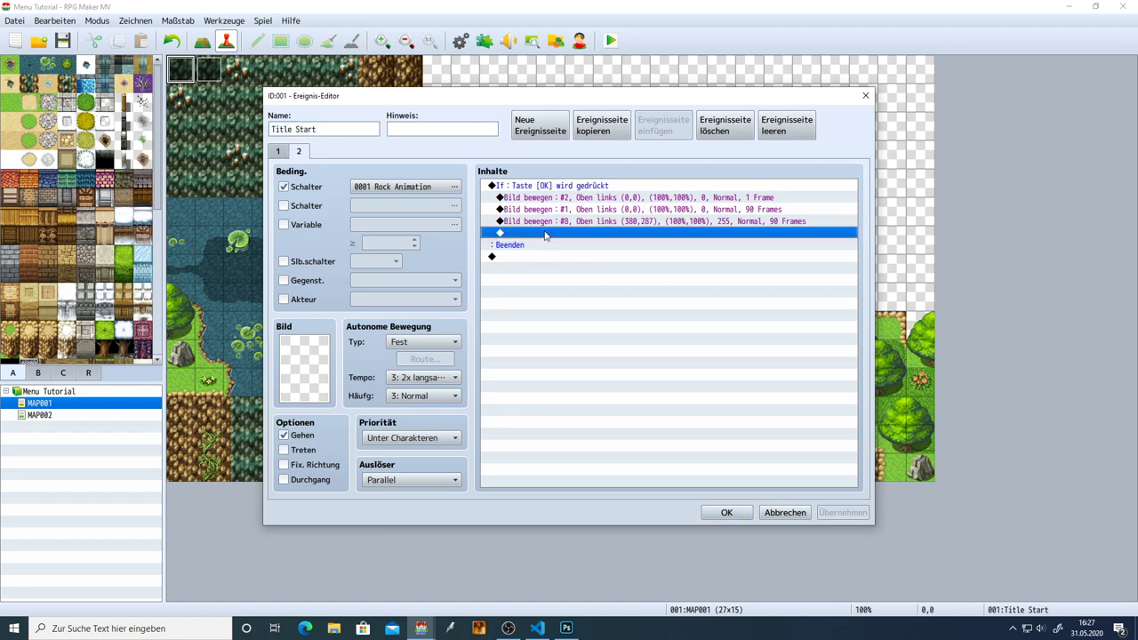
double_click(545, 233)
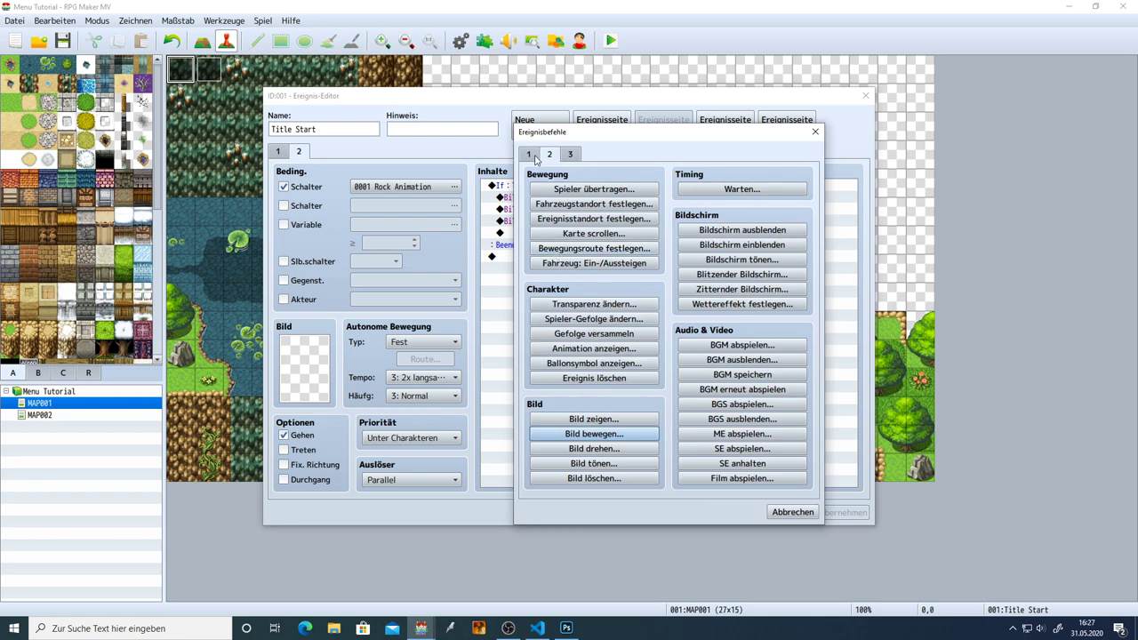
left_click(743, 189)
type("40")
left_click(649, 355)
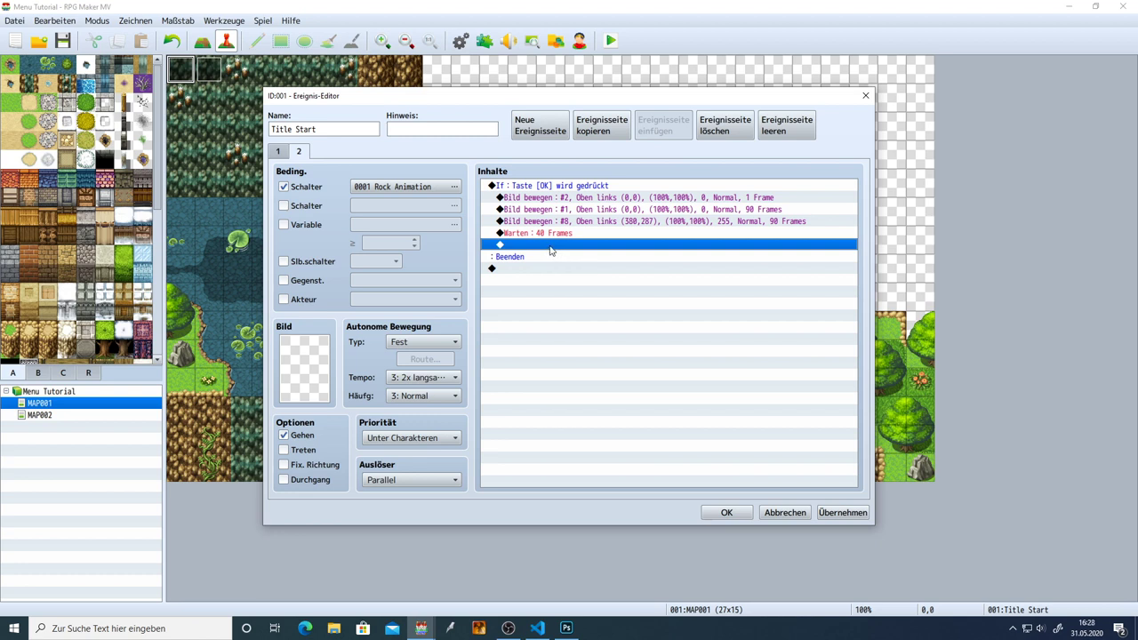
Check the Title picture's number on page 1, and set up a Move Picture command after the wait for picture 4 with X 553, Y 56.
left_click(280, 151)
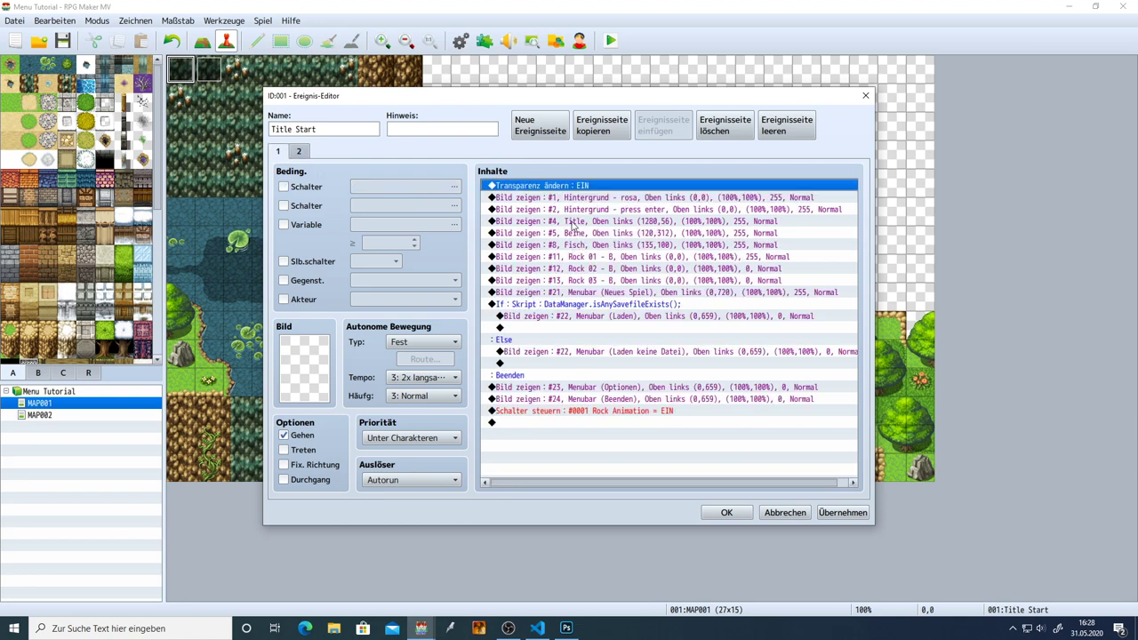
left_click(576, 221)
left_click(299, 151)
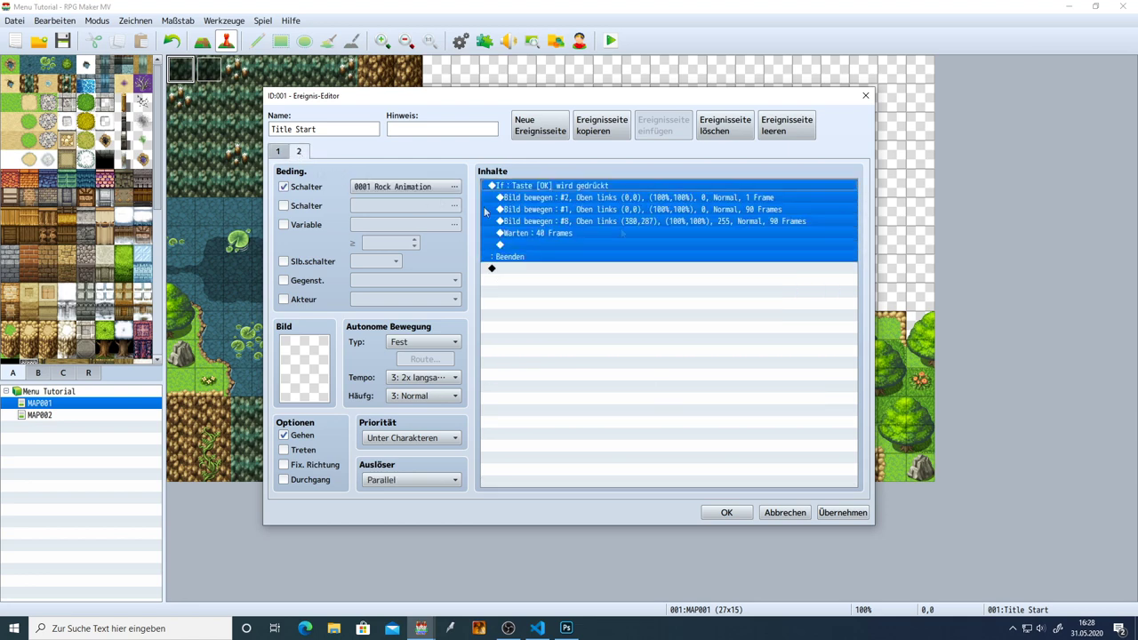
double_click(523, 247)
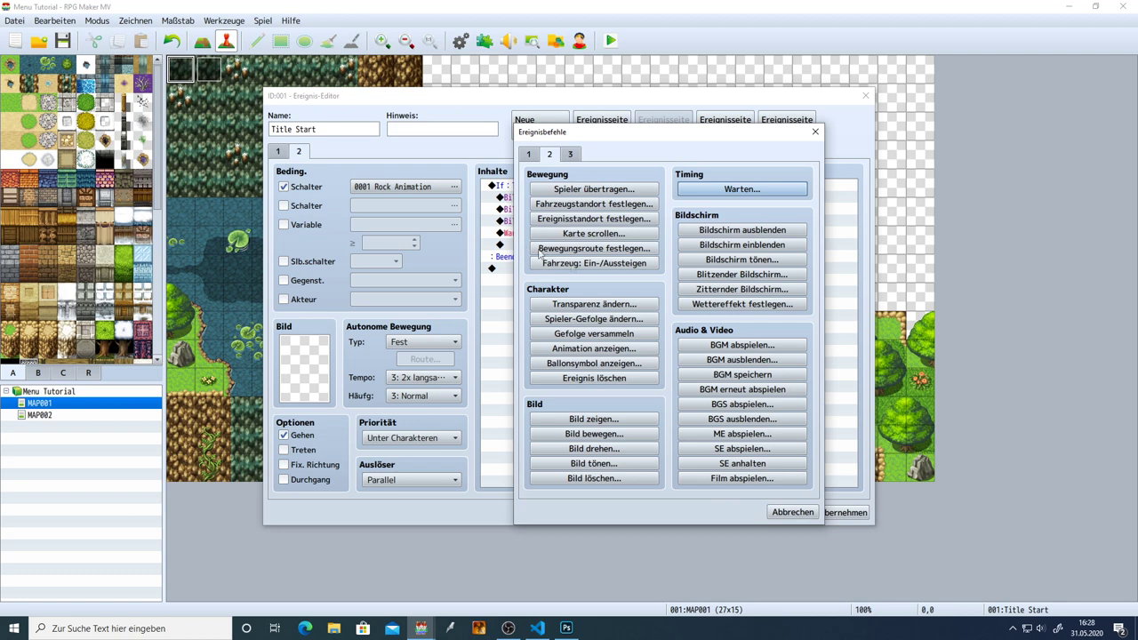
left_click(612, 433)
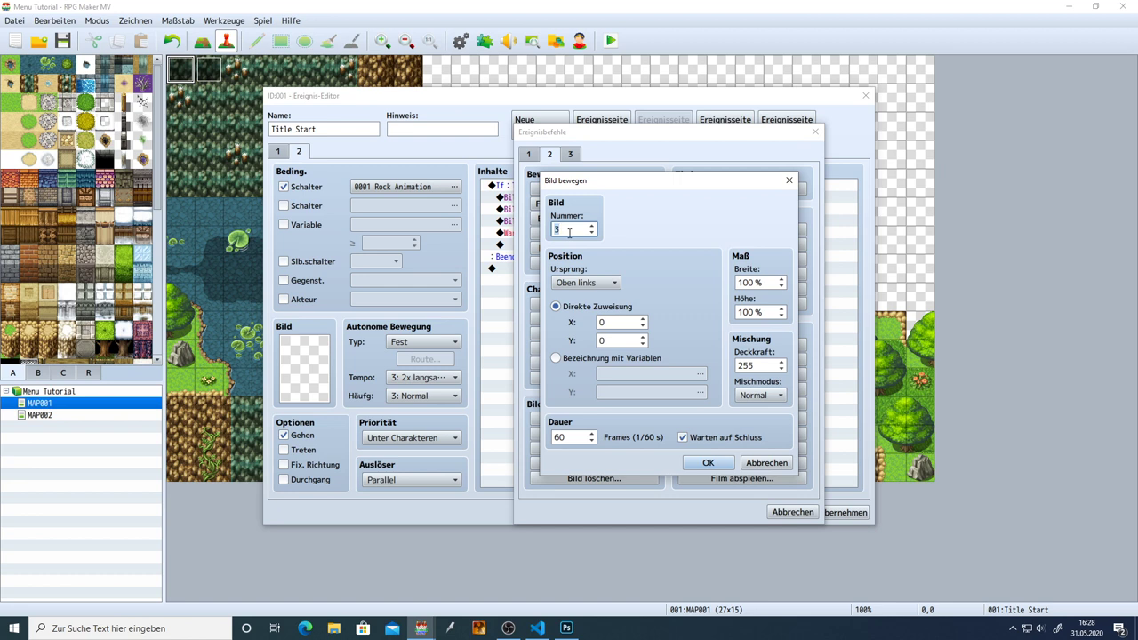
left_click(629, 325)
type("553")
left_click(623, 342)
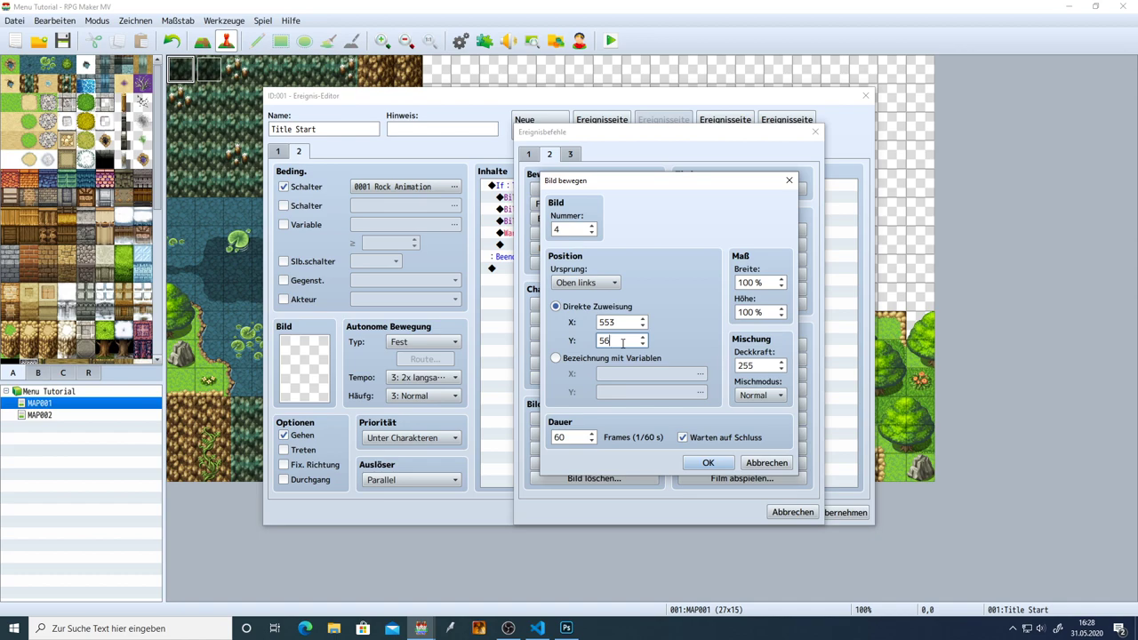
Switch to Photoshop and look through the upper layers of the title screen mockup.
left_click(566, 627)
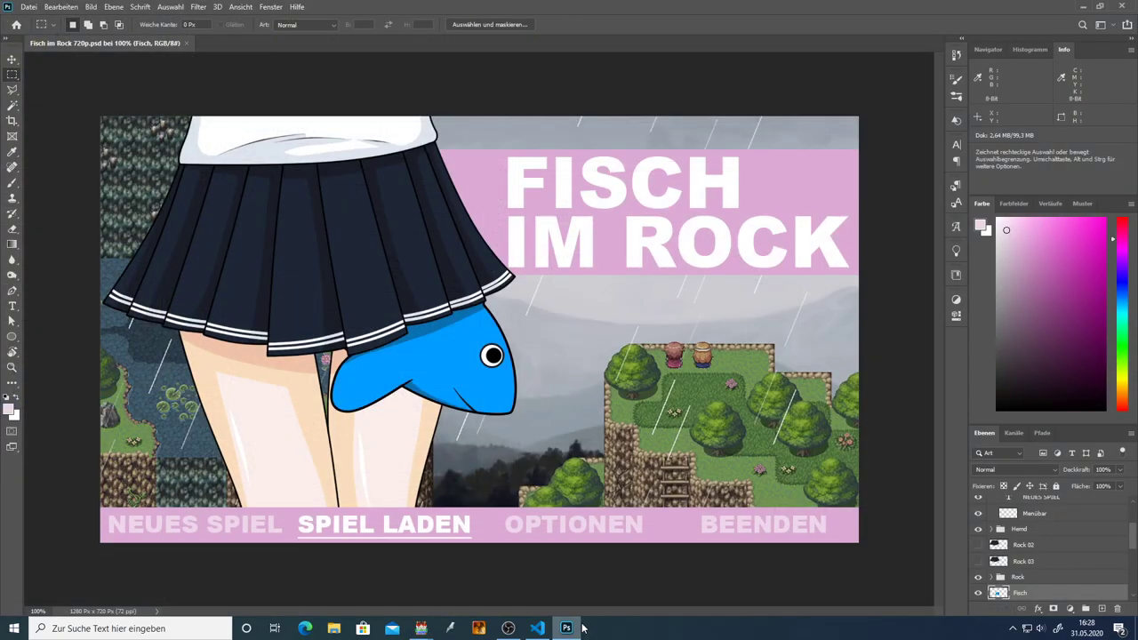
scroll(1055, 546, "up", 3)
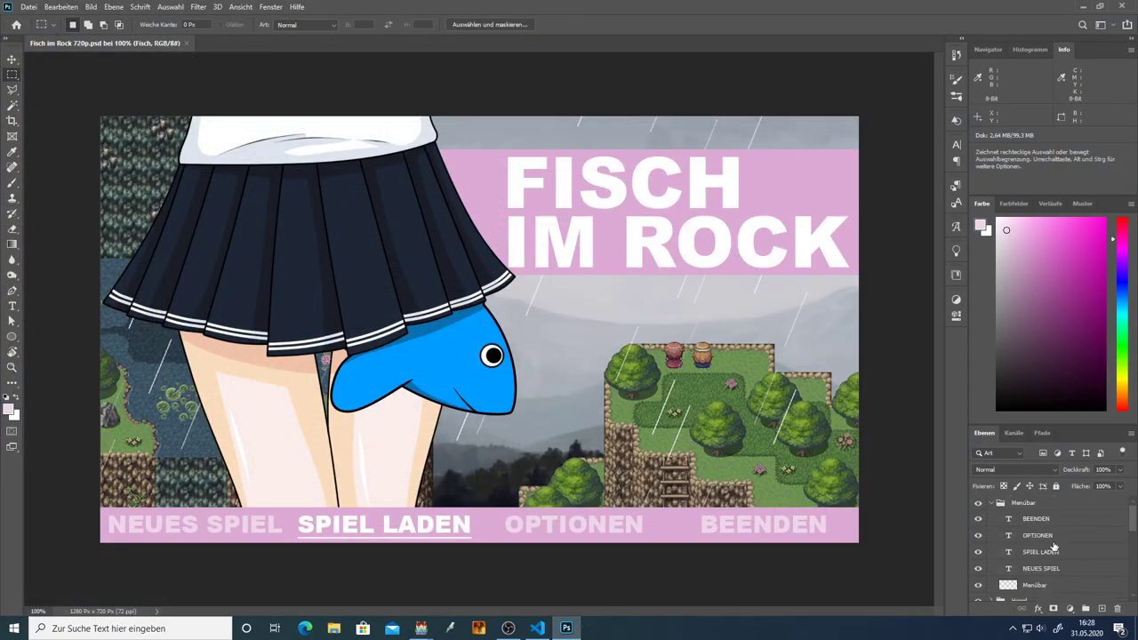
Hide the Rock group and marquee the area between the canvas's left edge and the pink title banner to measure the banner's position.
left_click(991, 503)
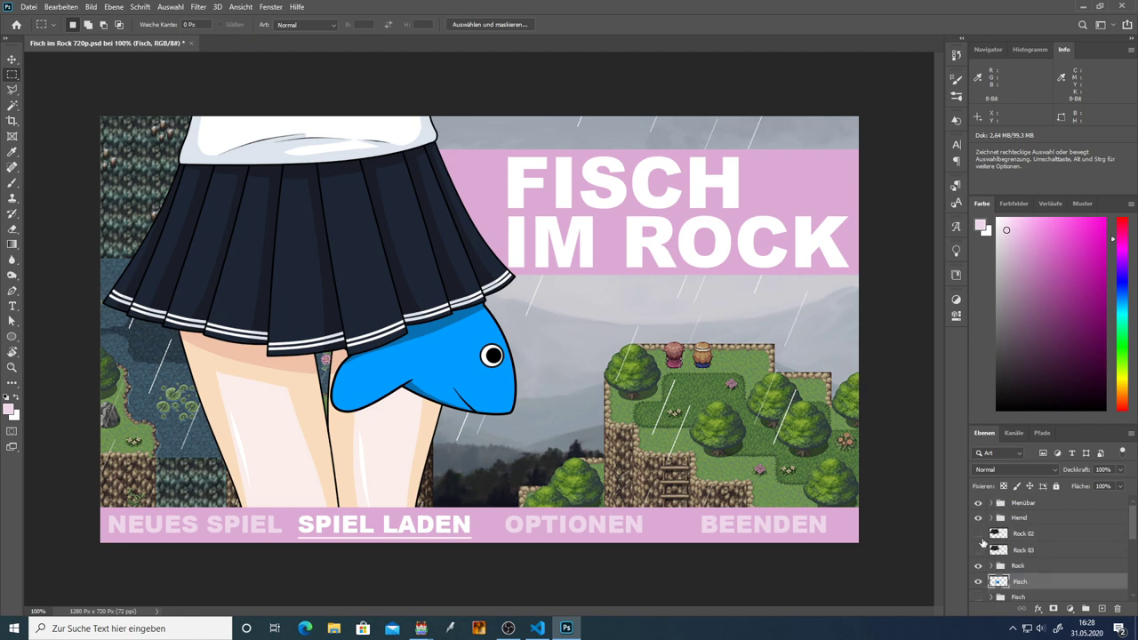
scroll(982, 542, "down", 2)
left_click(978, 536)
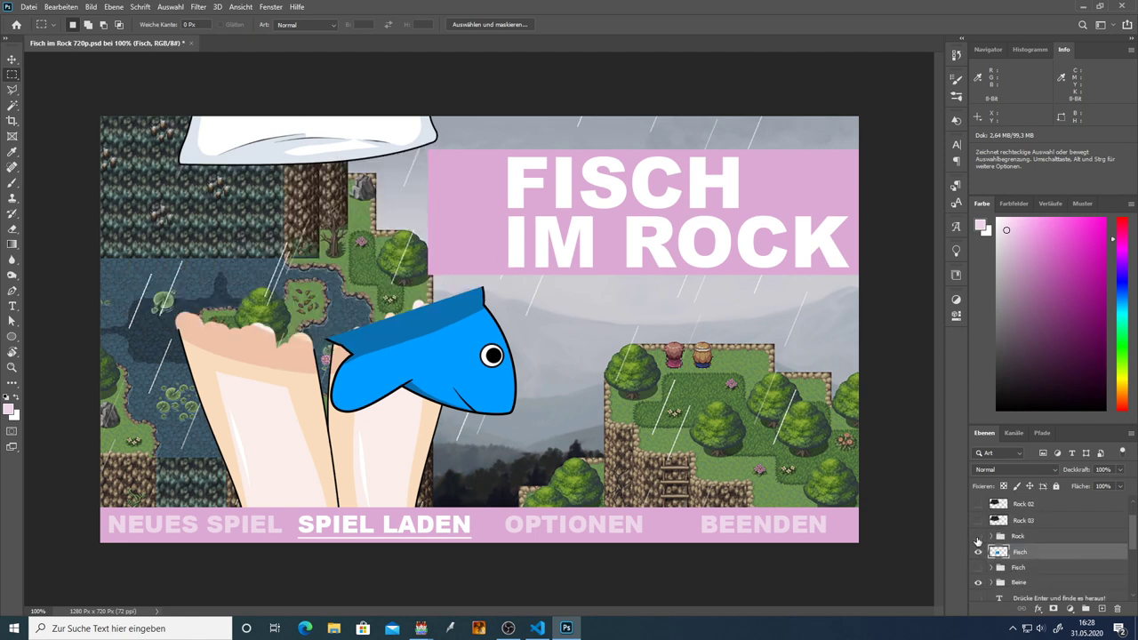
left_click_drag(101, 151, 428, 257)
left_click_drag(90, 155, 429, 258)
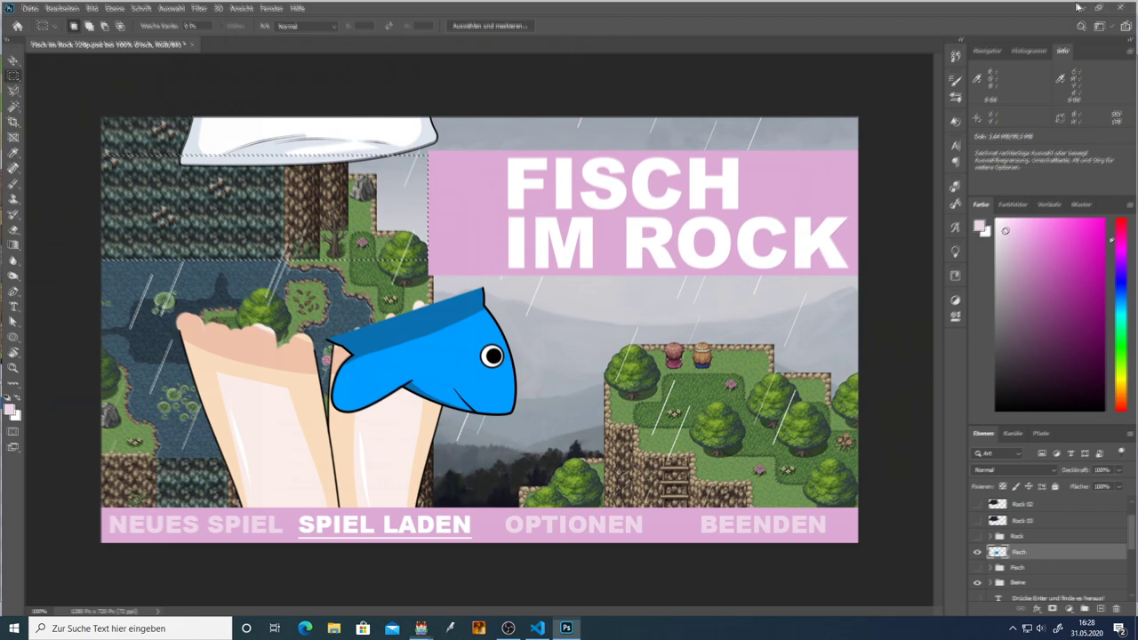
Switch to RPG Maker MV and add a move of picture 4 to X 553, Y 56 over 50 frames without waiting for completion.
key("alt+Tab")
double_click(620, 324)
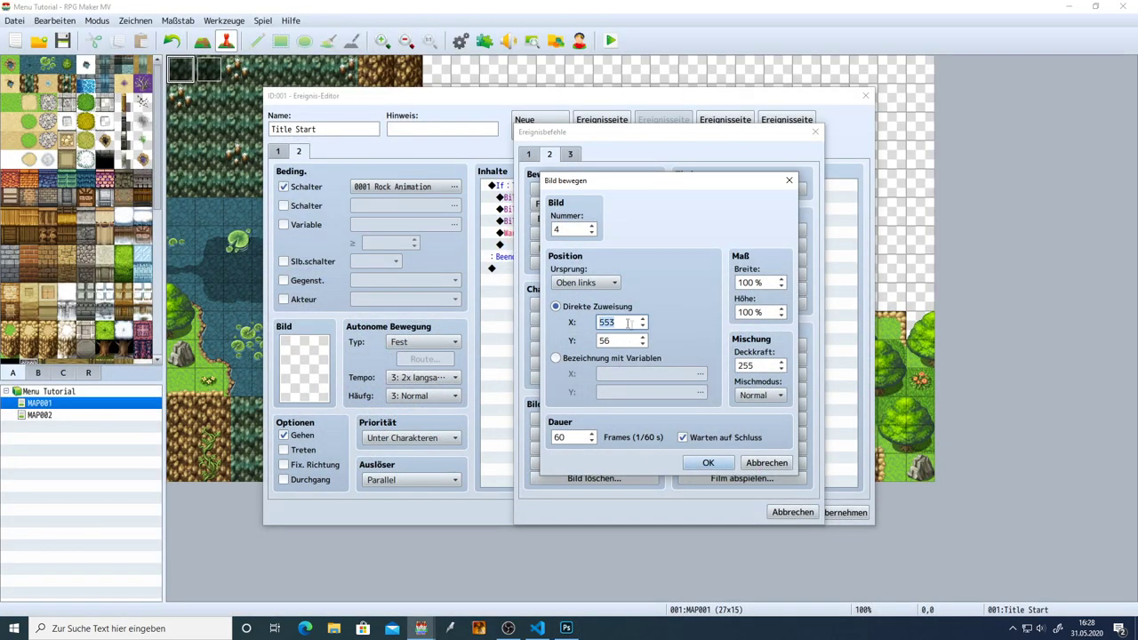
double_click(620, 340)
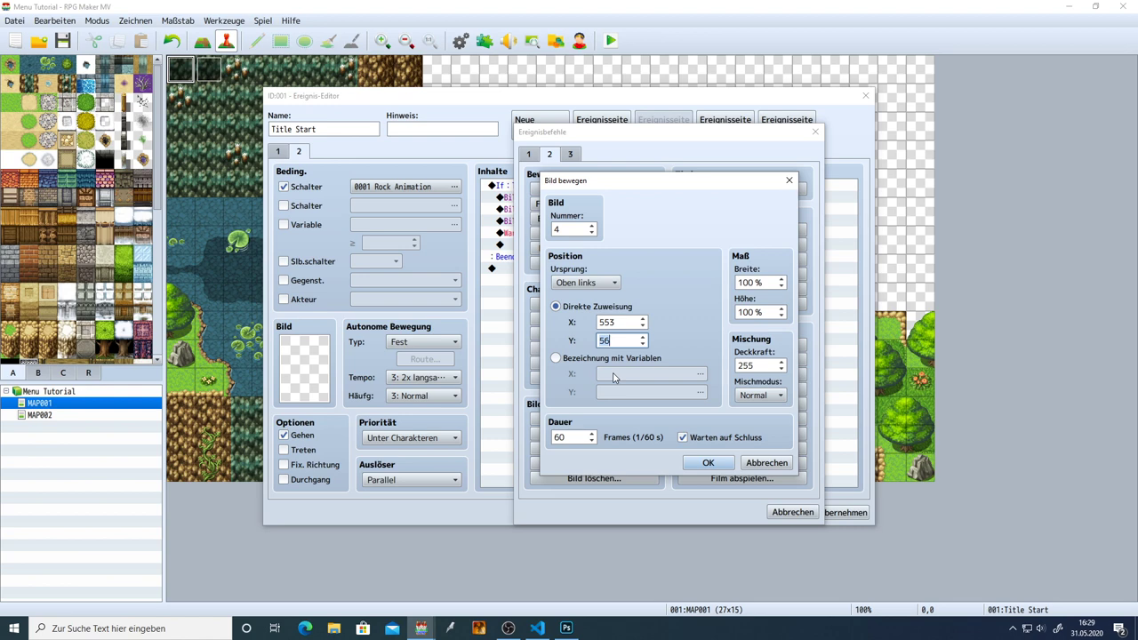
left_click(695, 442)
double_click(566, 437)
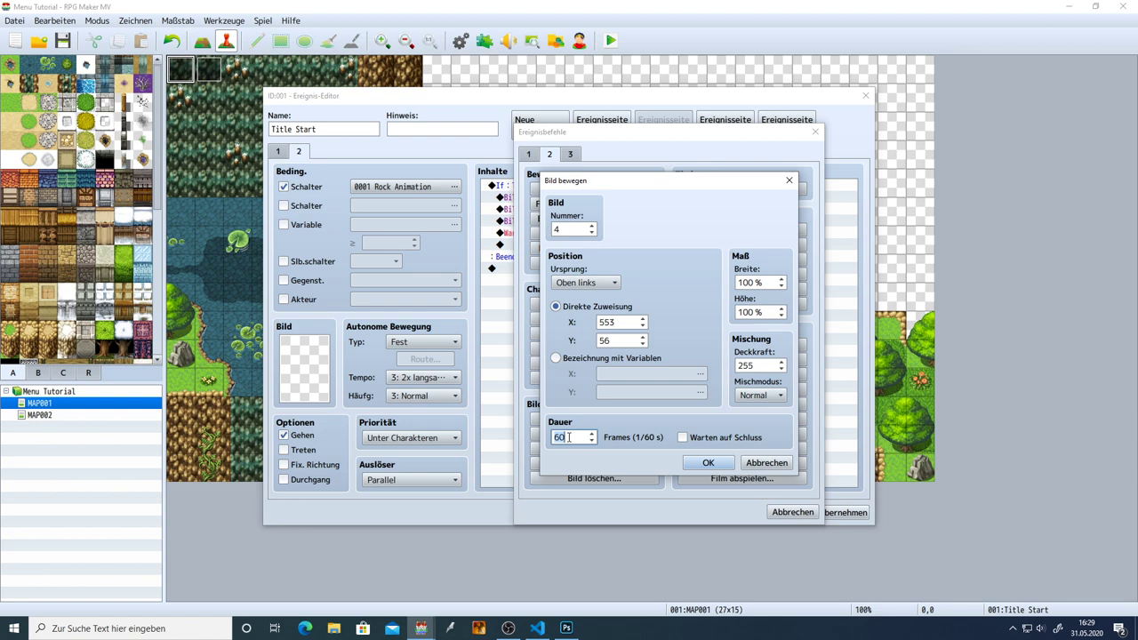
type("50")
left_click(703, 463)
Review the picture 8 move, the 40-frame wait and the picture 4 move in the event contents.
left_click(558, 234)
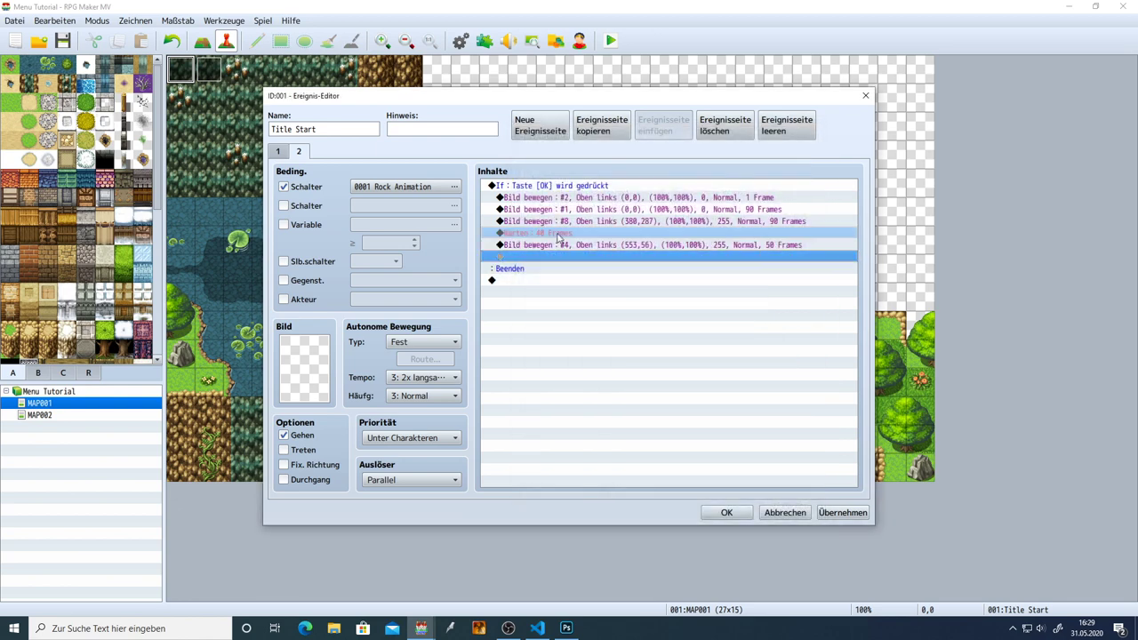
left_click(603, 243)
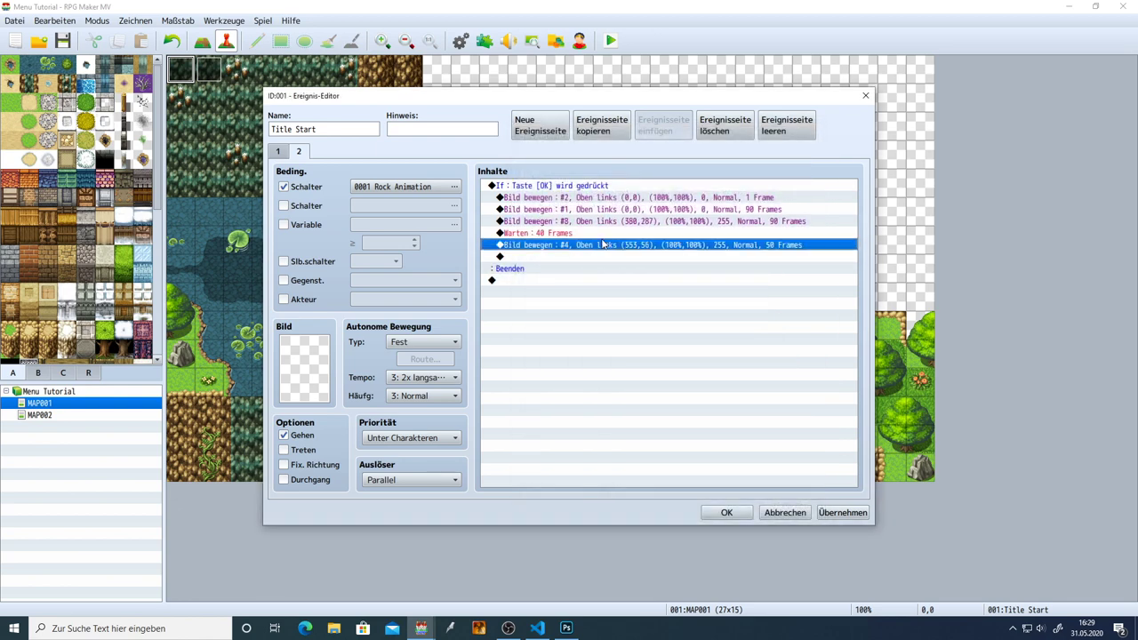
left_click(609, 224)
left_click(612, 235)
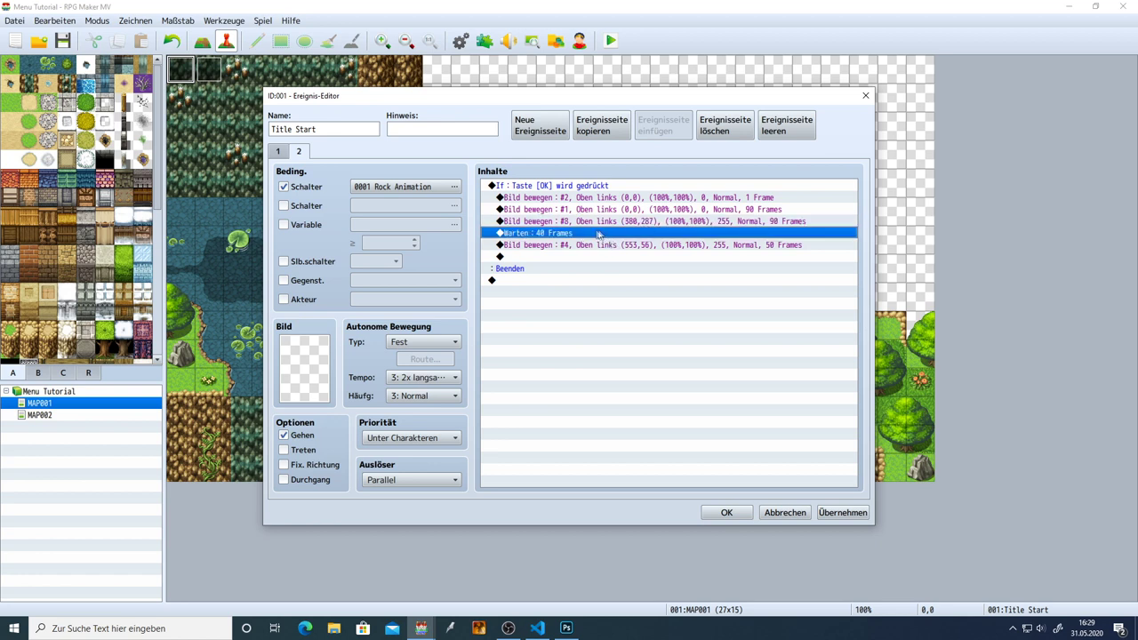
left_click(693, 223)
left_click(588, 235)
left_click(633, 245)
Insert a 20-frame wait after the picture 4 move inside the OK-button condition.
left_click(594, 256)
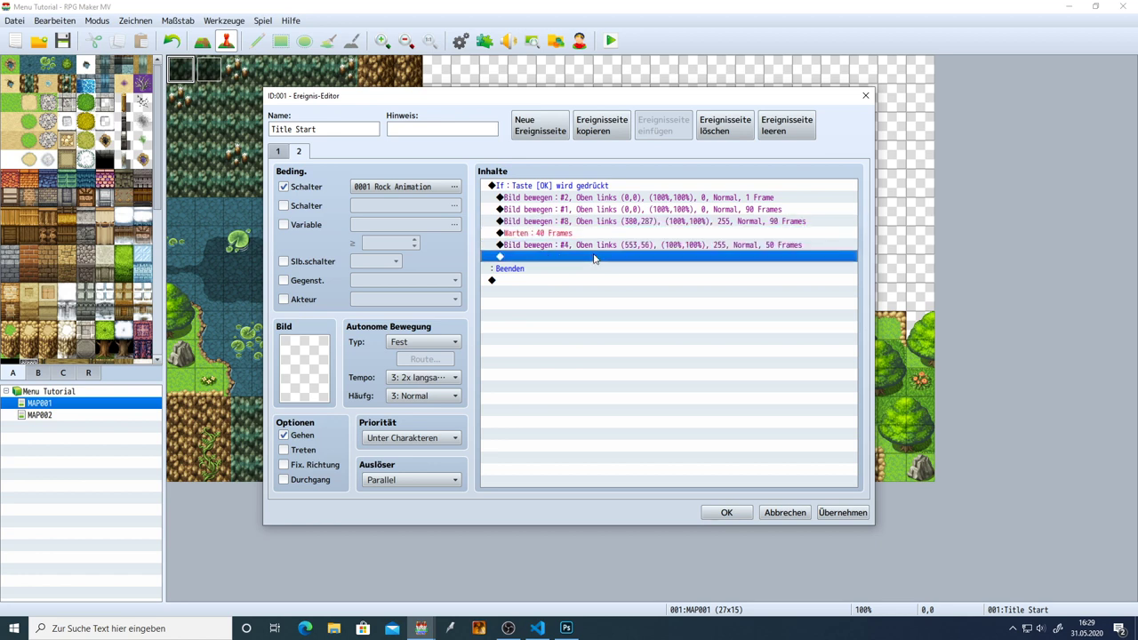
double_click(595, 257)
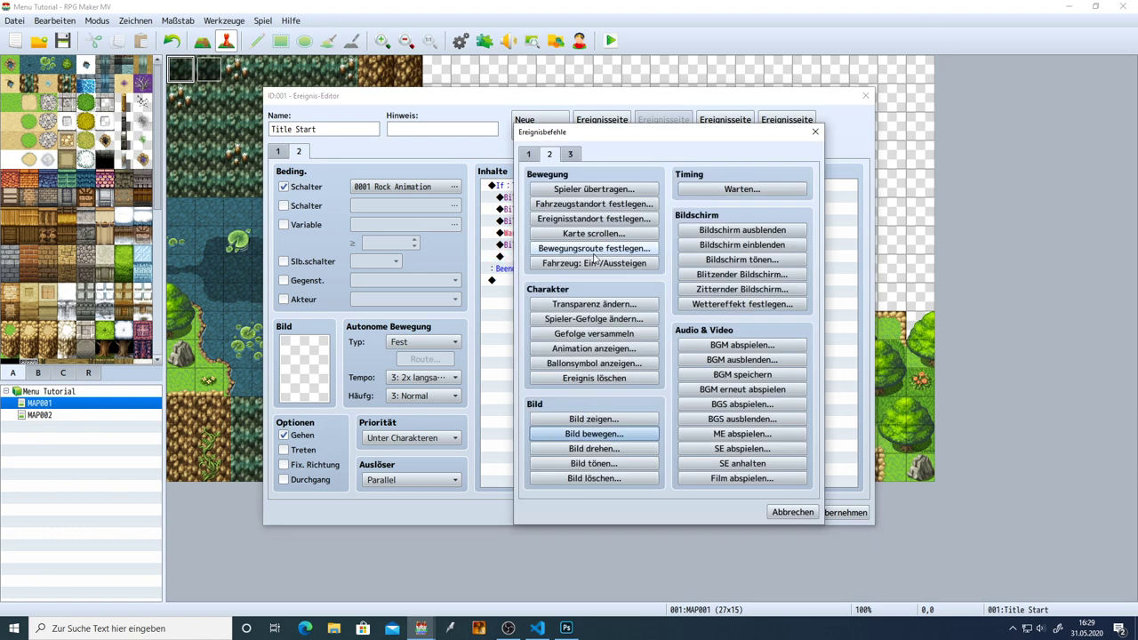
left_click(741, 190)
type("20")
left_click(646, 353)
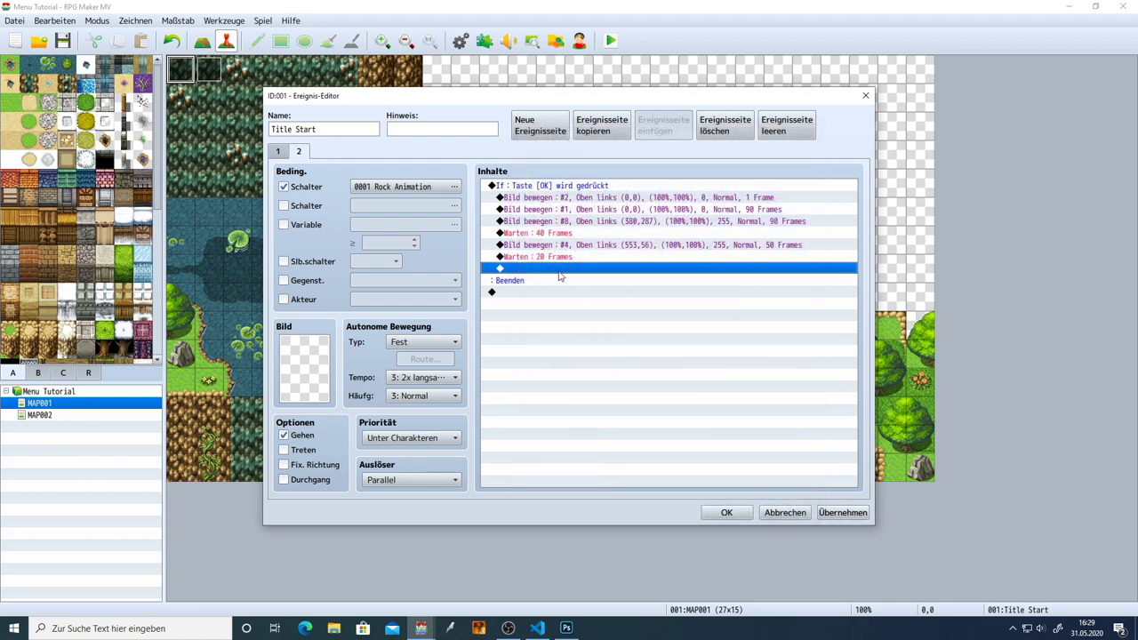
Add a move of picture 21 to X 0, Y 659 over 30 frames after the 20-frame wait, without waiting for completion.
left_click(555, 233)
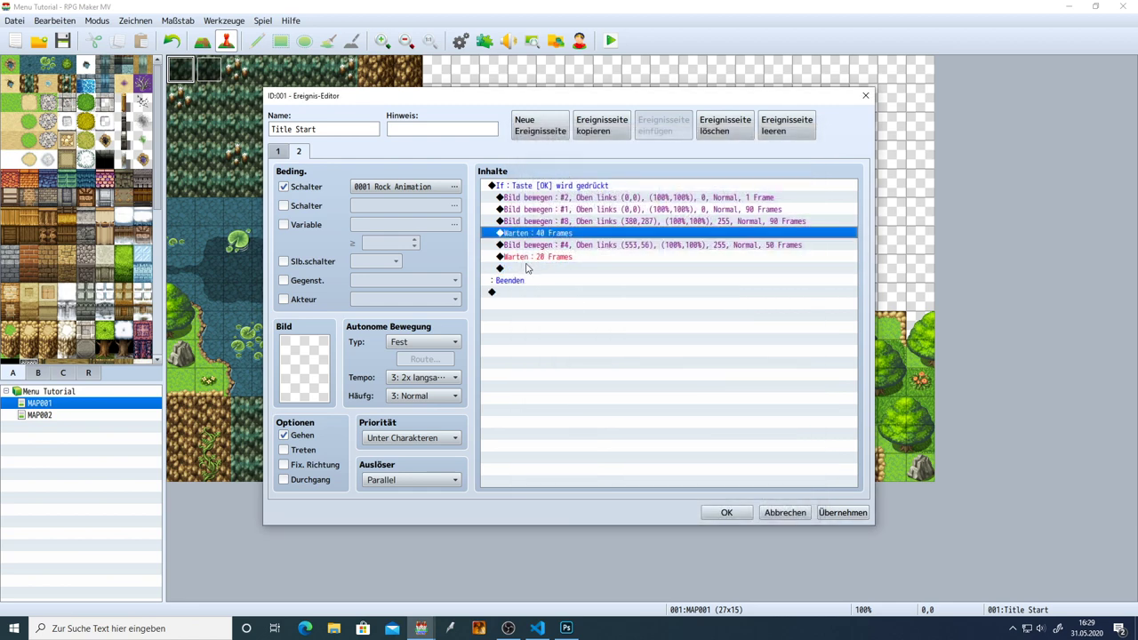
left_click(526, 269)
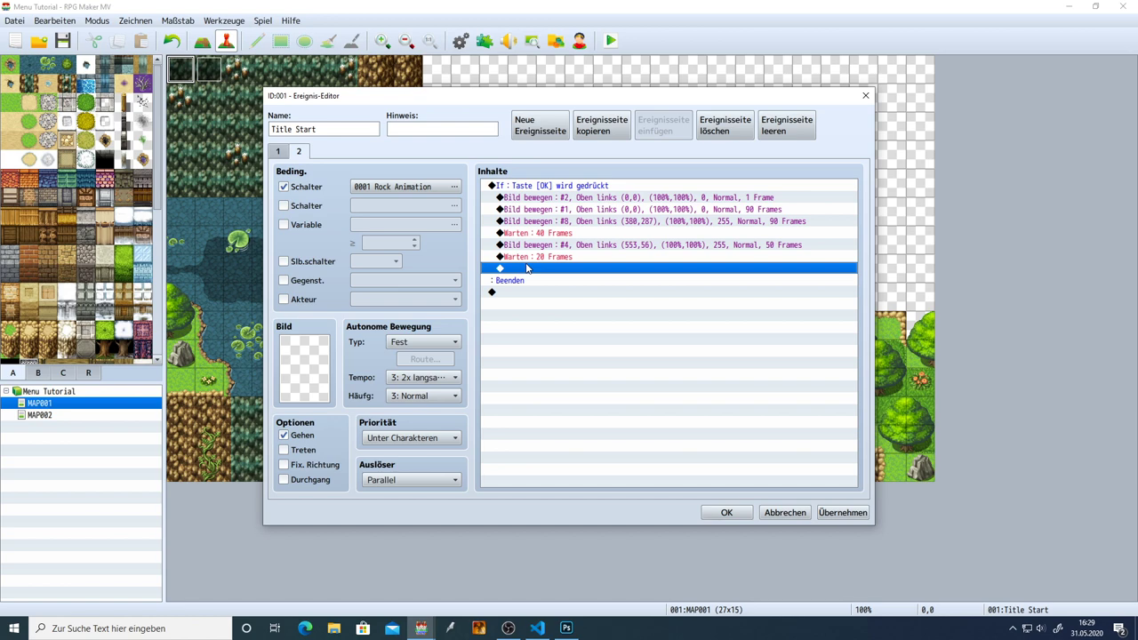
double_click(527, 269)
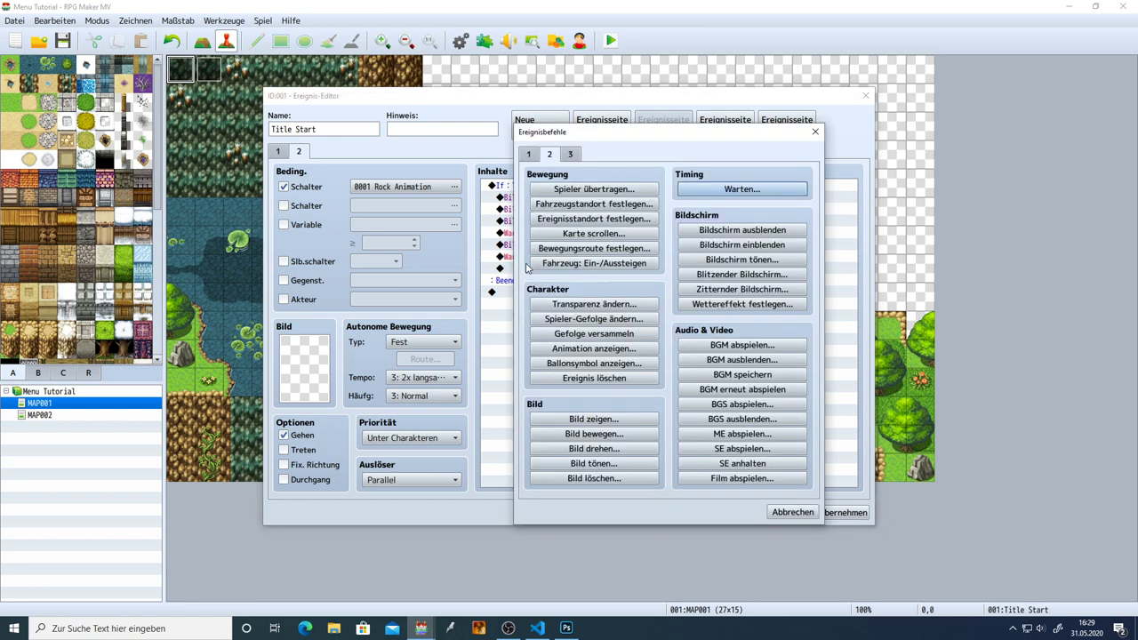
left_click(632, 435)
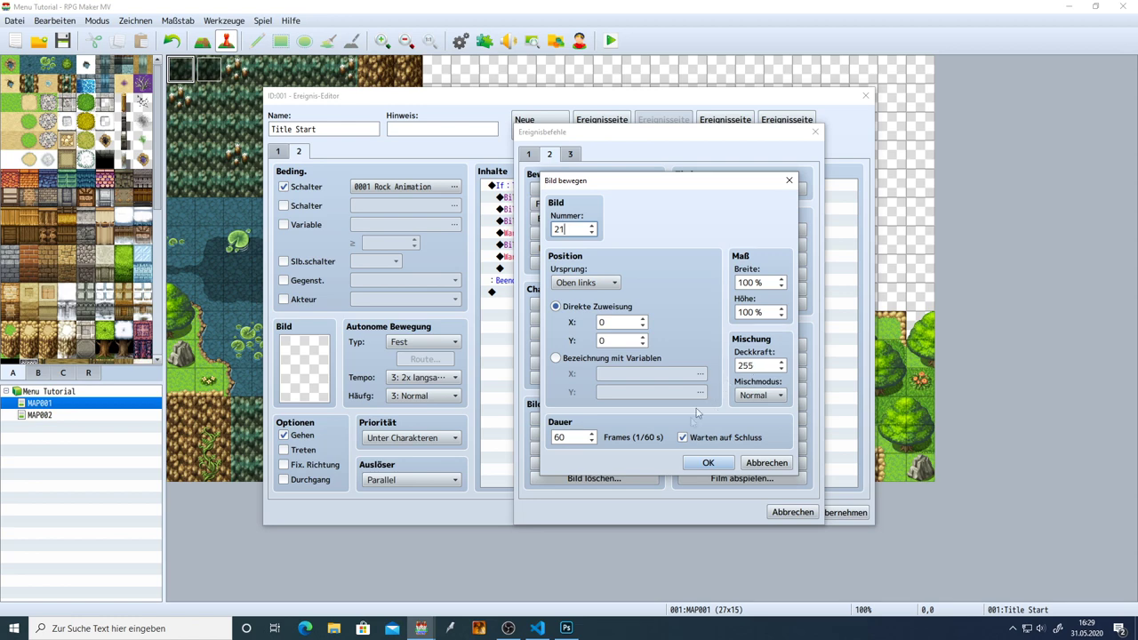
left_click(682, 437)
double_click(576, 437)
type("3")
left_click(613, 326)
left_click(616, 339)
left_click(708, 464)
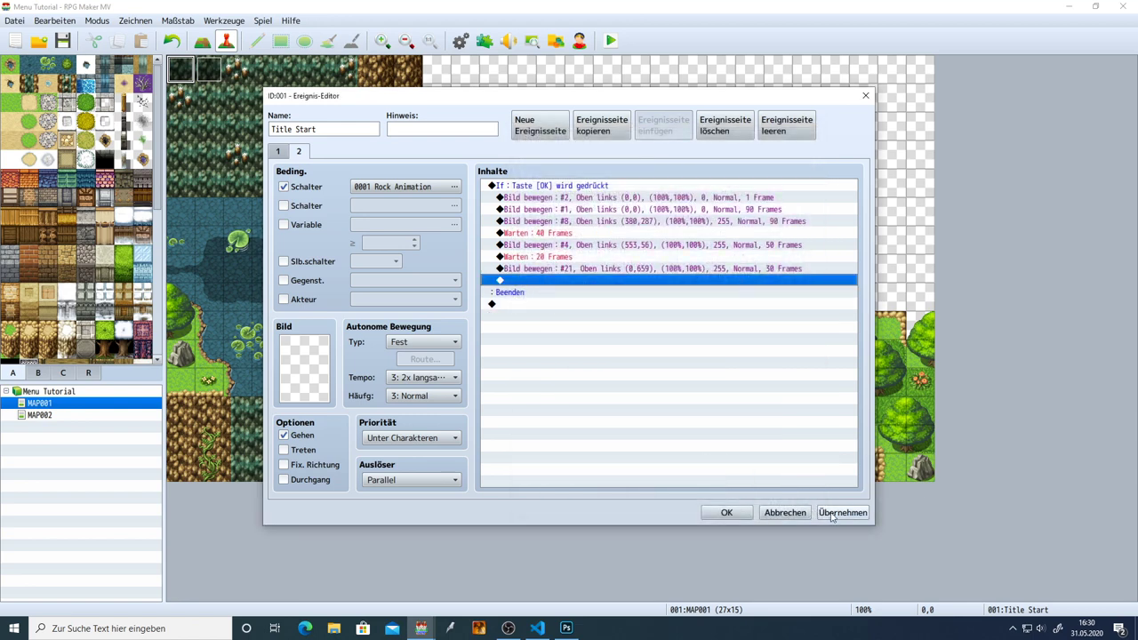
Edit the picture 21 move so that the event waits for its completion.
double_click(647, 268)
left_click(707, 463)
double_click(597, 293)
left_click(720, 189)
type("31")
key("Escape")
left_click(792, 512)
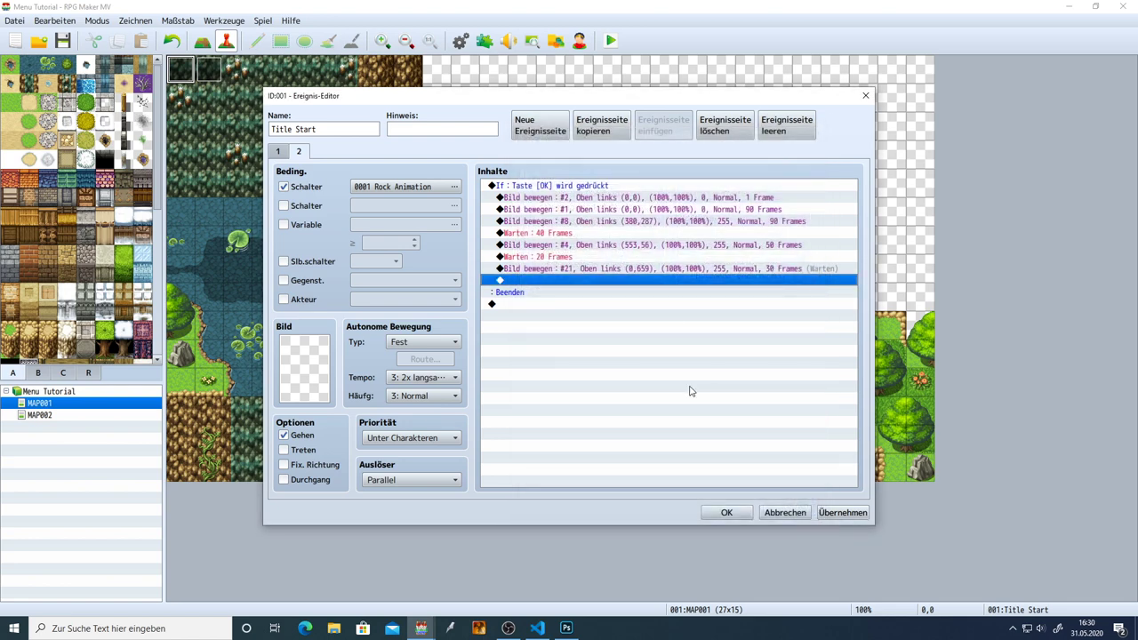
Add a switch command turning ON switch 0002, named Title Menu, after the picture 21 move, and apply the event changes.
double_click(567, 283)
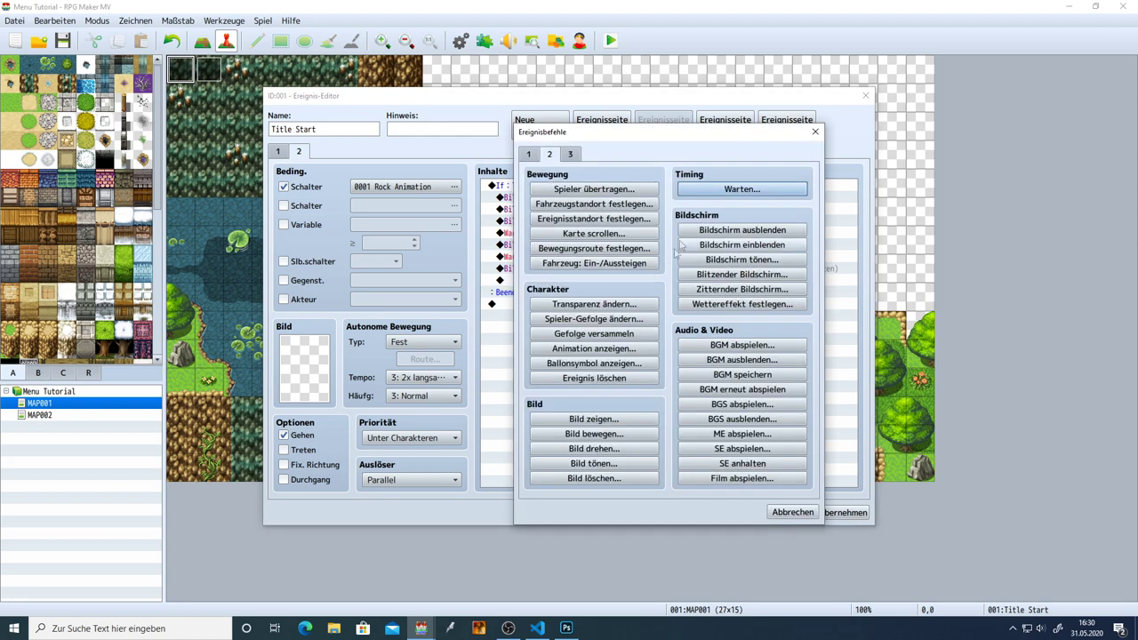
left_click(528, 154)
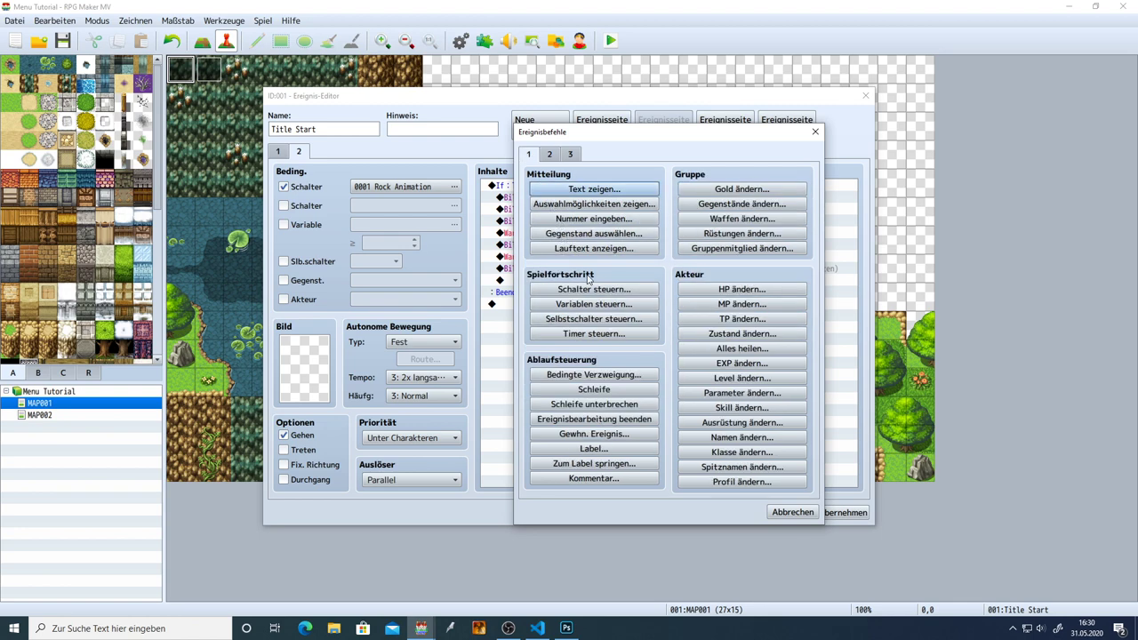
left_click(585, 289)
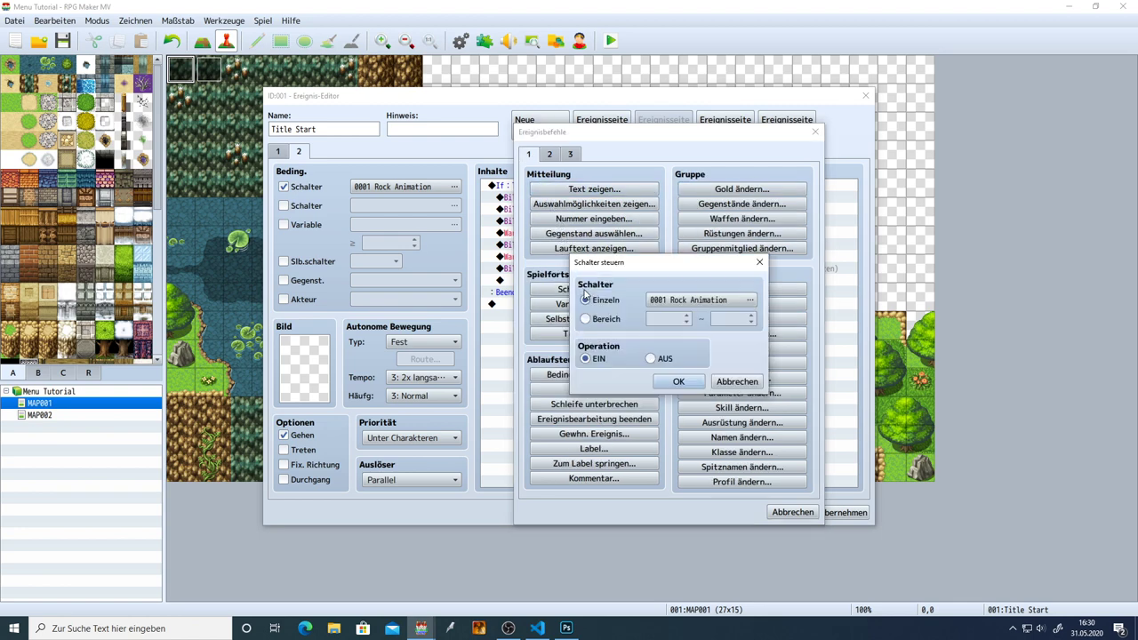
left_click(685, 299)
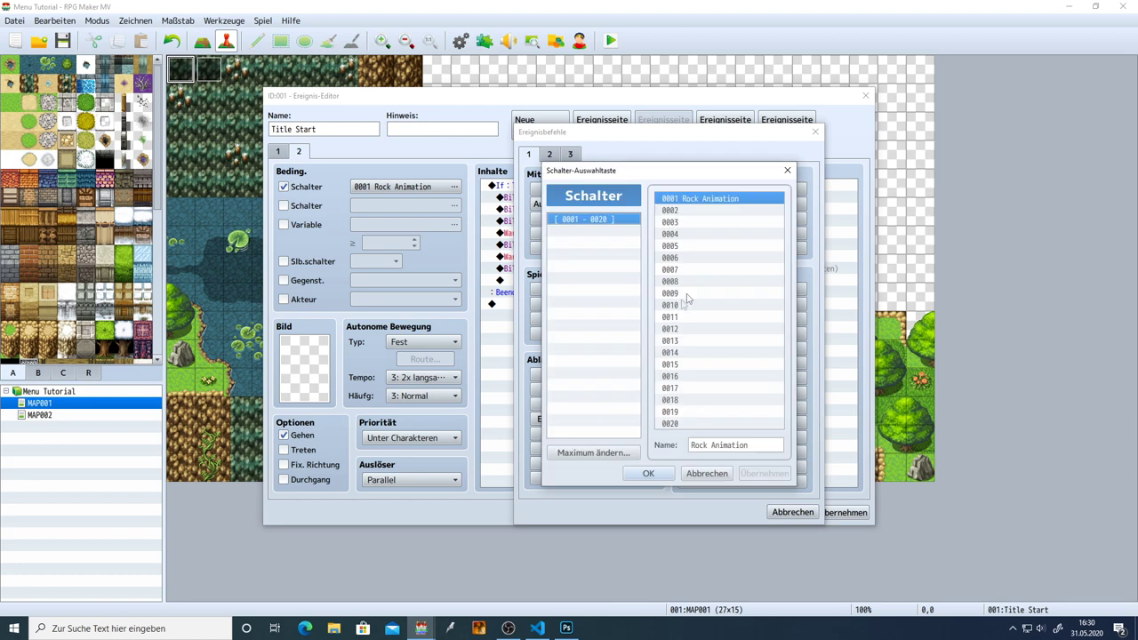
left_click(709, 211)
left_click(712, 445)
type("Title Menu")
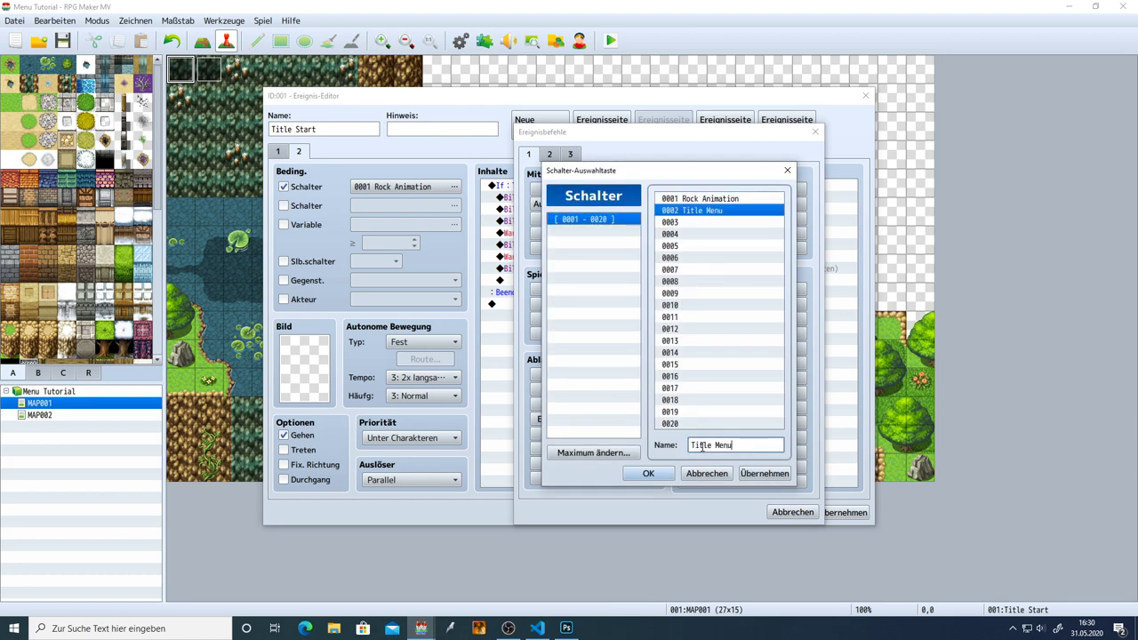
left_click(767, 472)
left_click(648, 473)
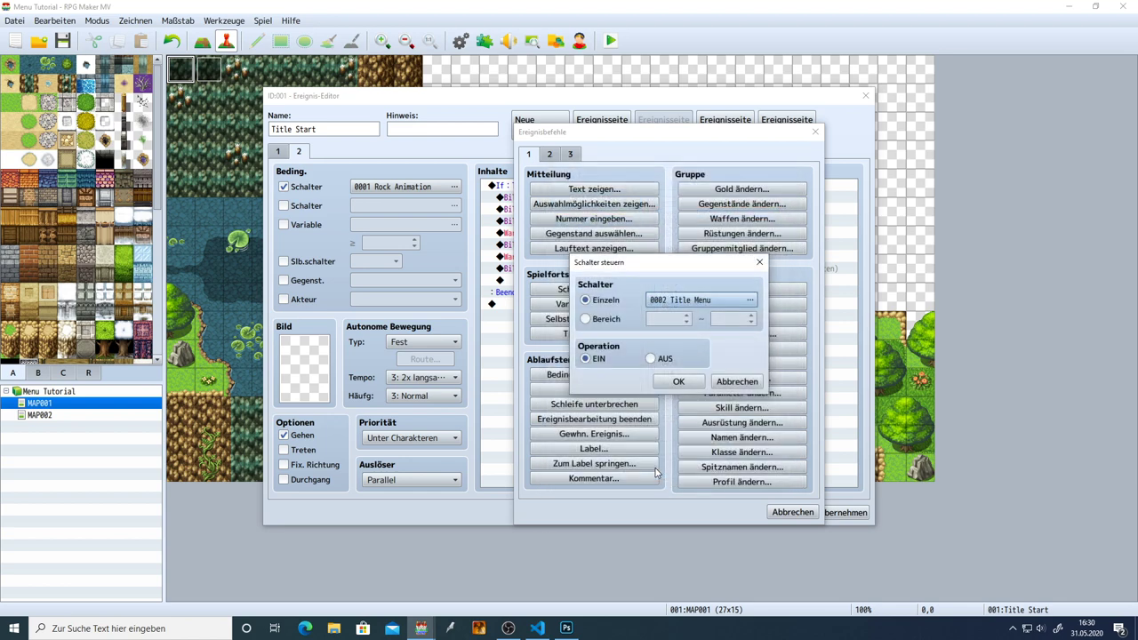
left_click(678, 381)
left_click(842, 512)
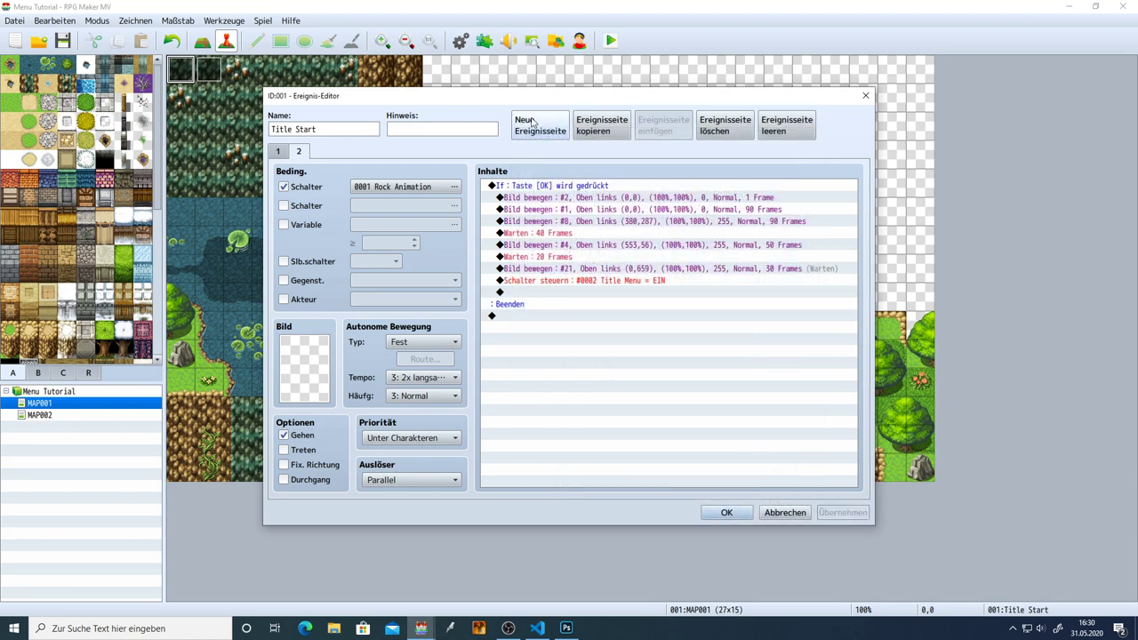
Create a third event page conditioned on switch 0002 Title Menu and save the event.
left_click(537, 131)
left_click(299, 188)
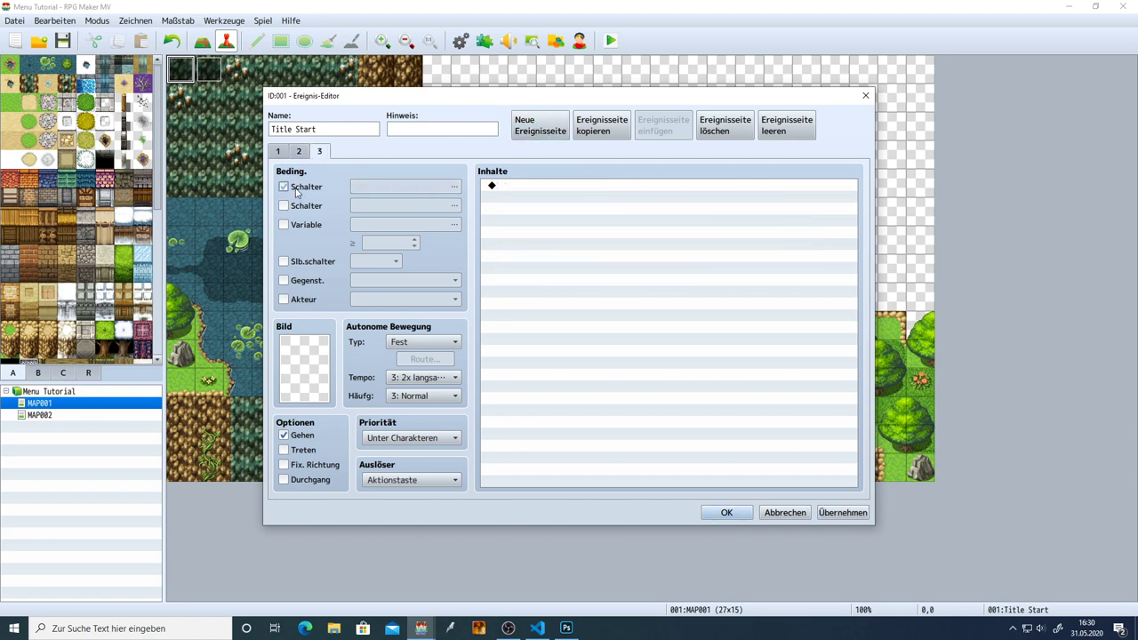
left_click(378, 188)
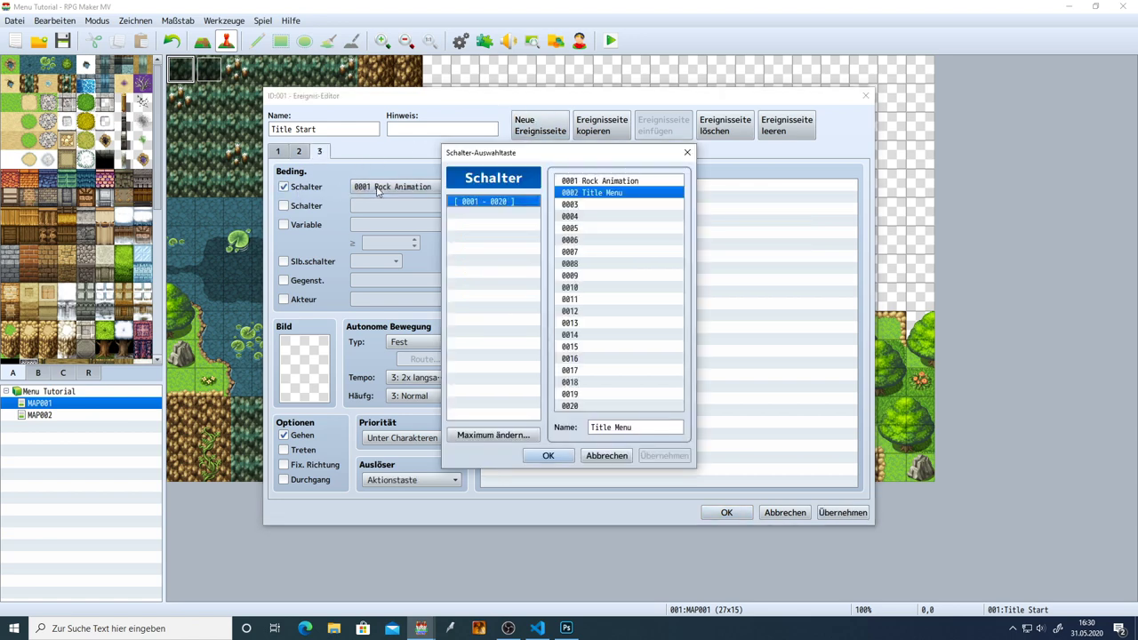
double_click(562, 192)
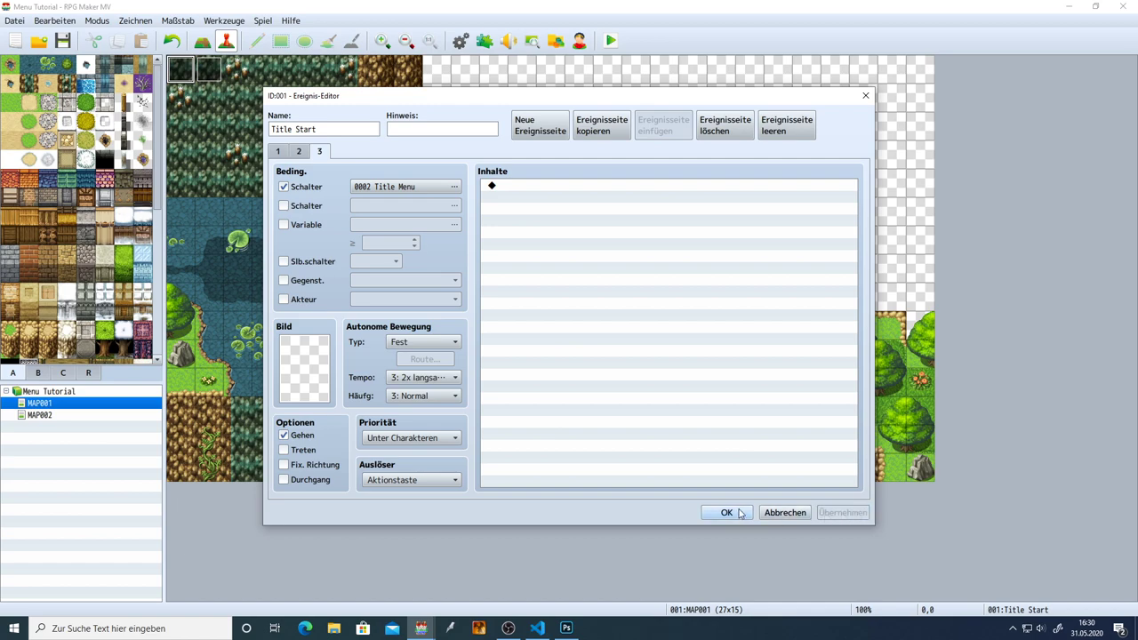
left_click(726, 512)
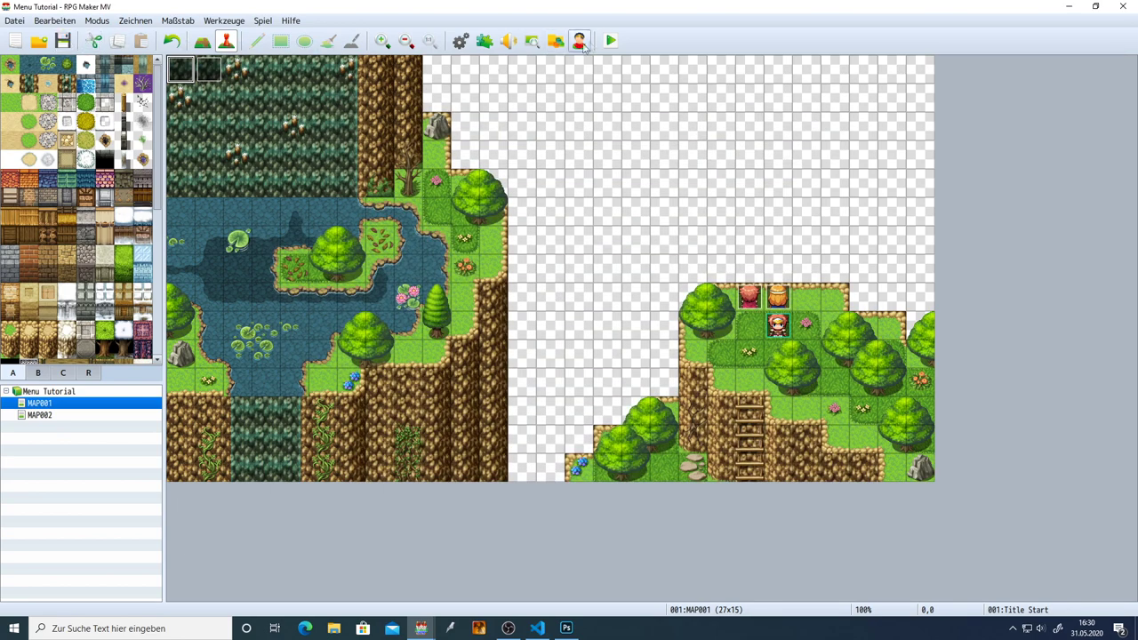
Playtest the game, trigger the title animation, check the menu bar and title banner movement, and close the test window.
left_click(610, 40)
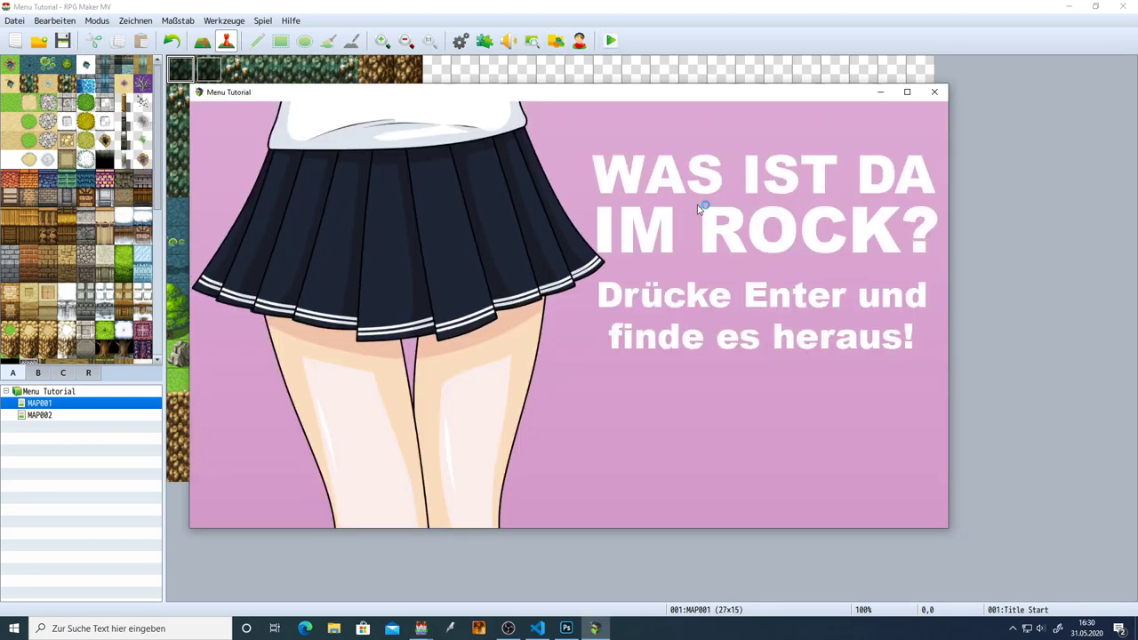
key("Return")
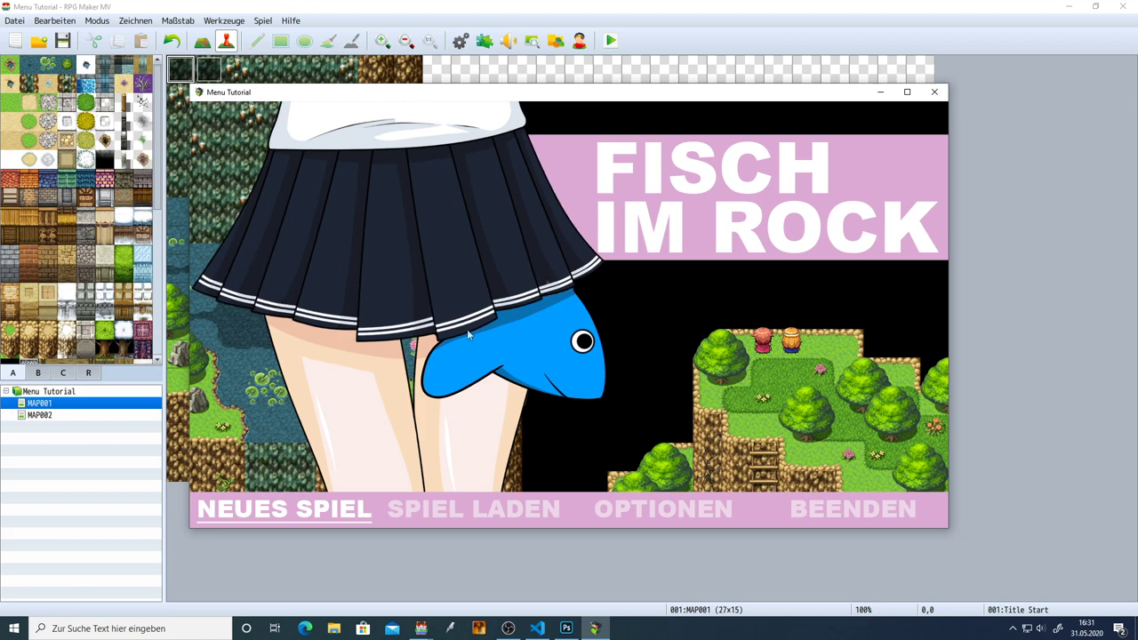
left_click(932, 92)
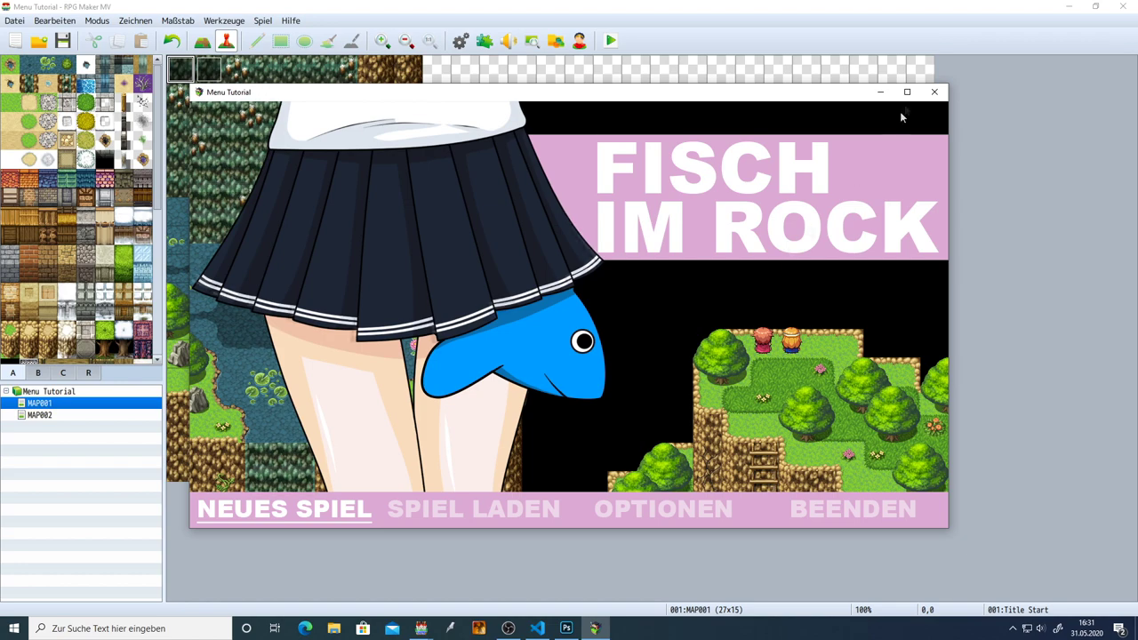
left_click(933, 91)
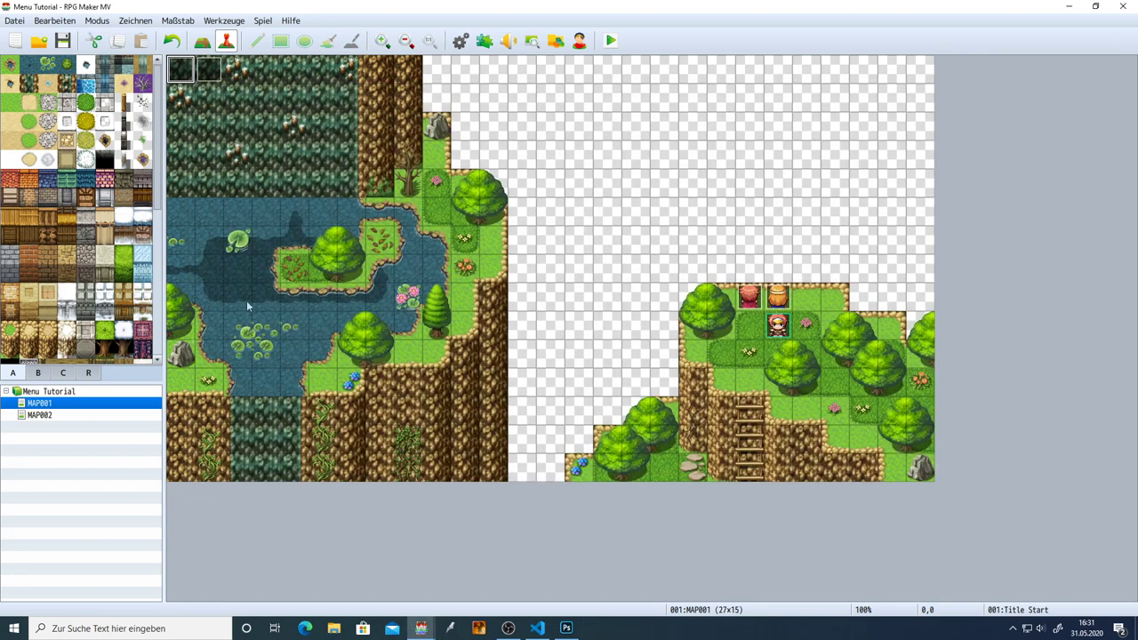
Set the parallax background image of MAP001 to Mountains4.
right_click(77, 408)
left_click(93, 412)
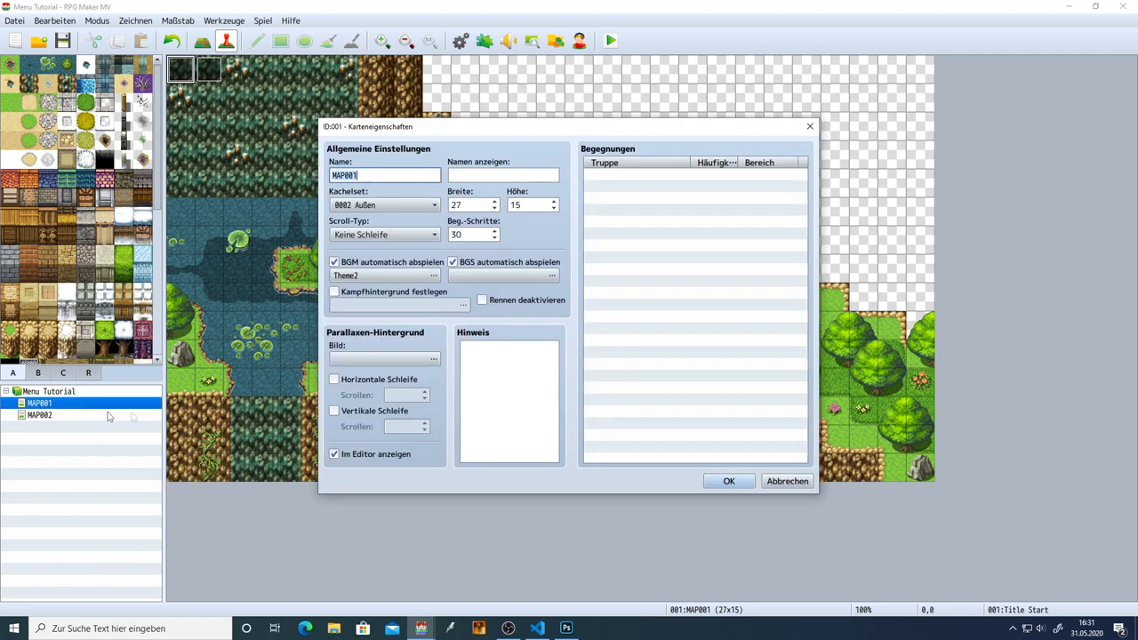
left_click(368, 358)
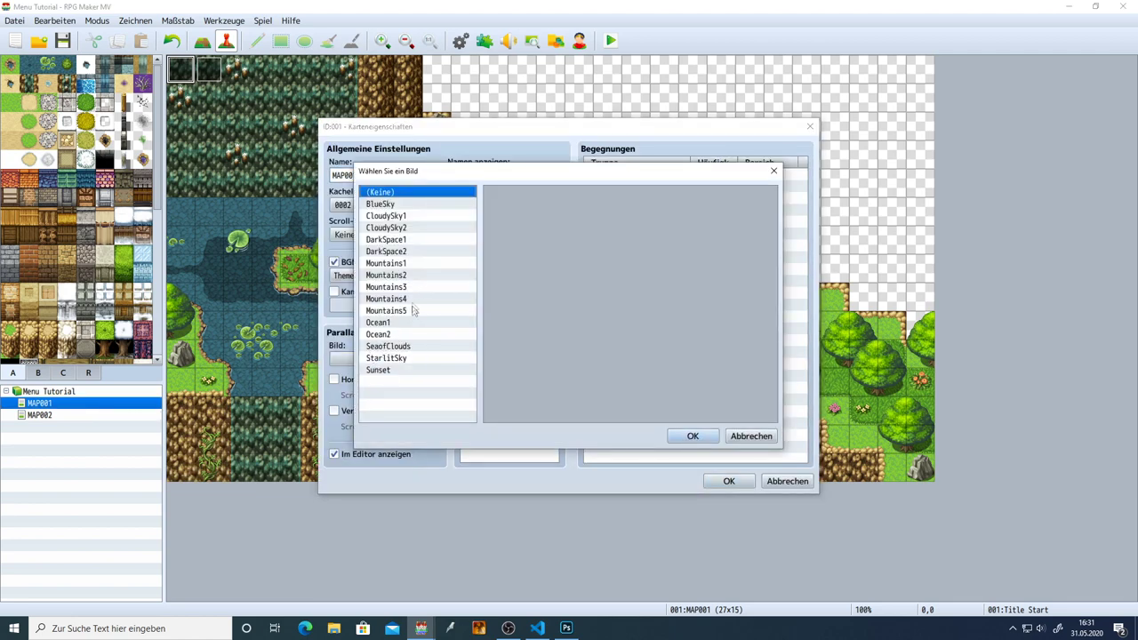
left_click(405, 299)
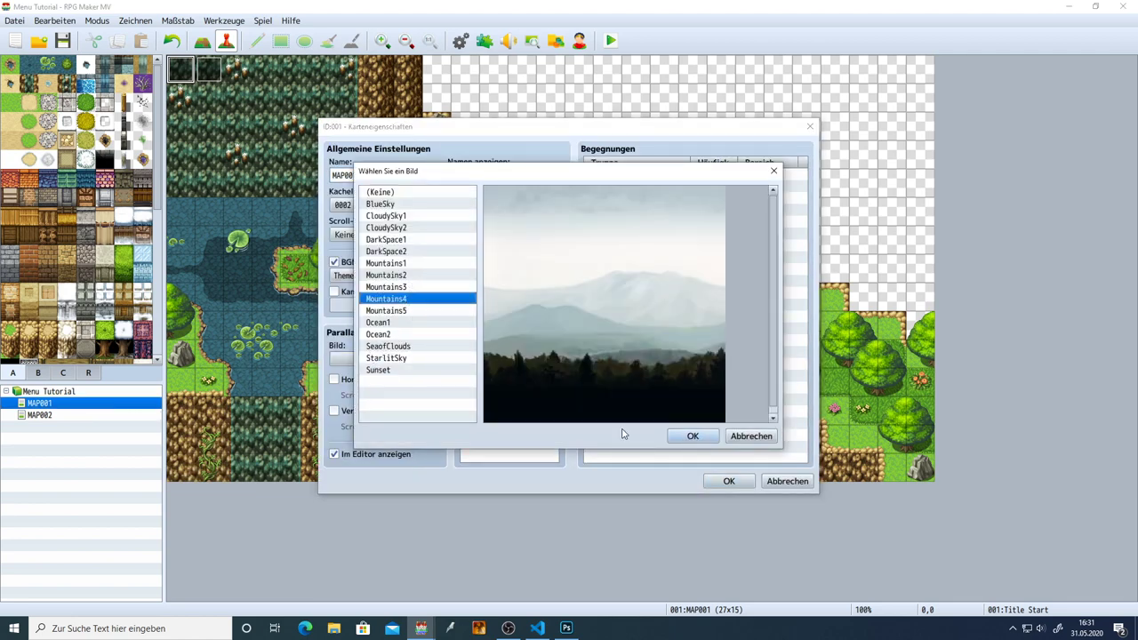
left_click(692, 436)
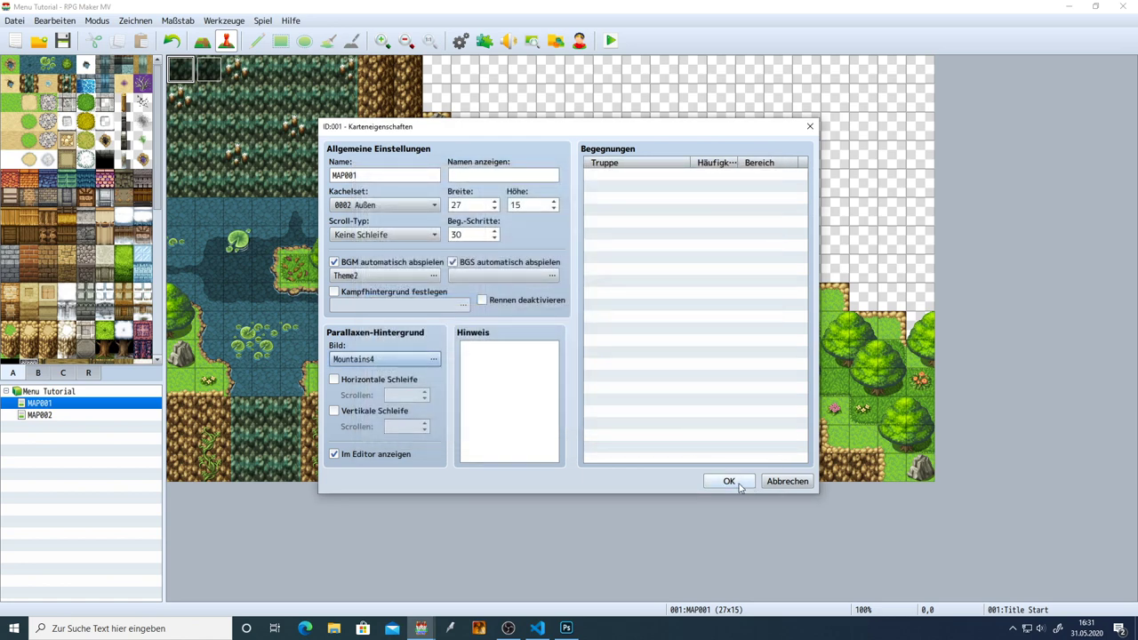
left_click(729, 481)
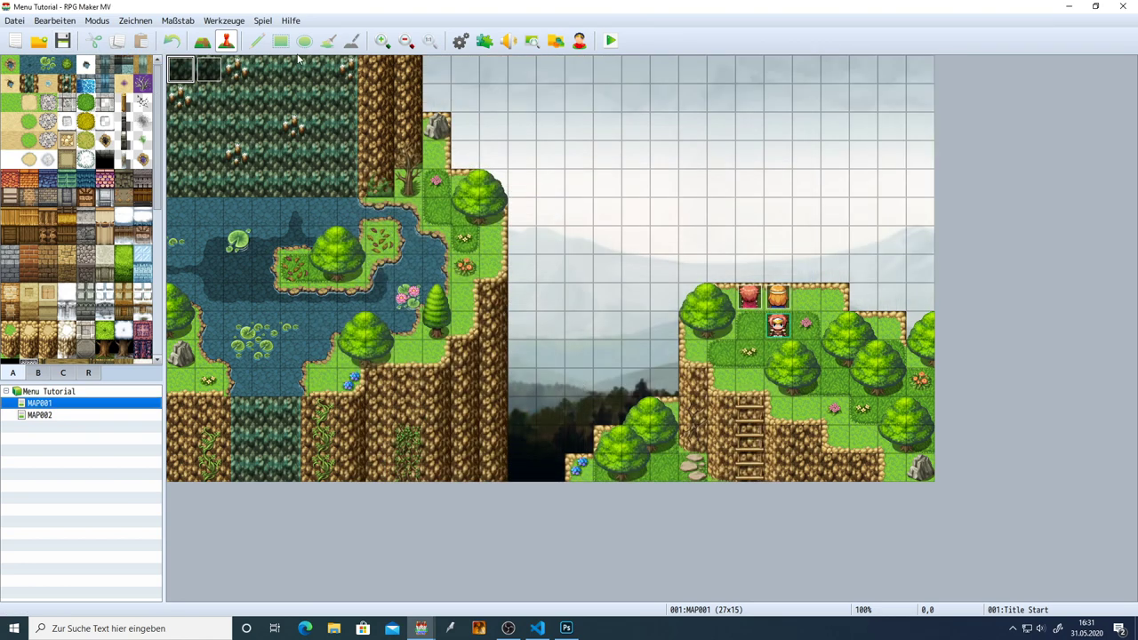
Playtest the game, trigger the title fade-out over the mountain background, and close the test window.
left_click(611, 42)
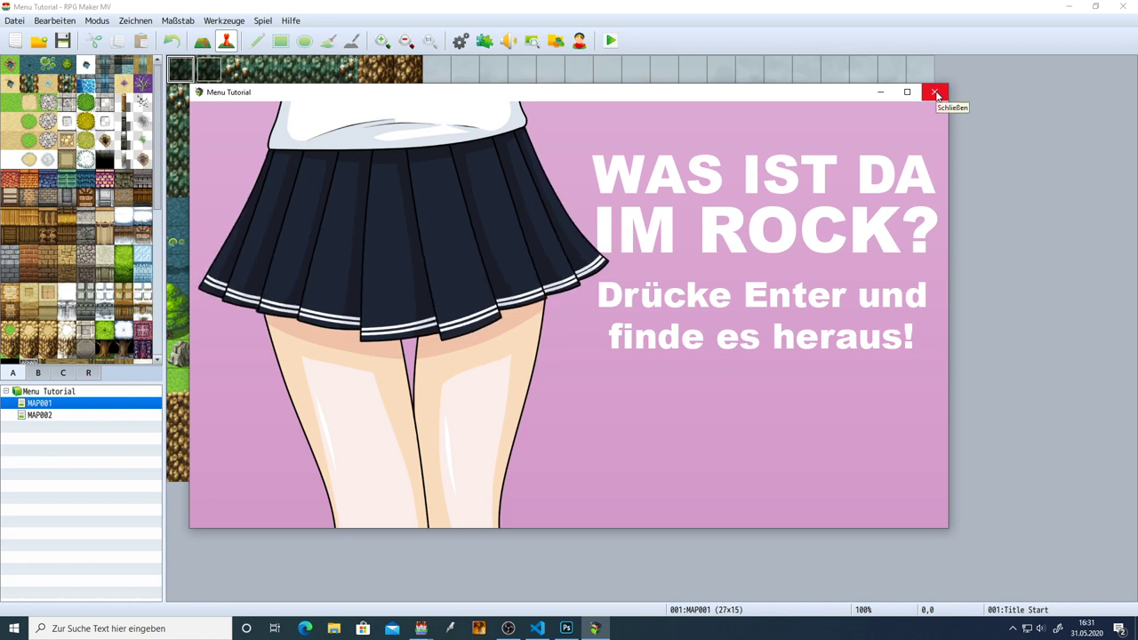
key("Return")
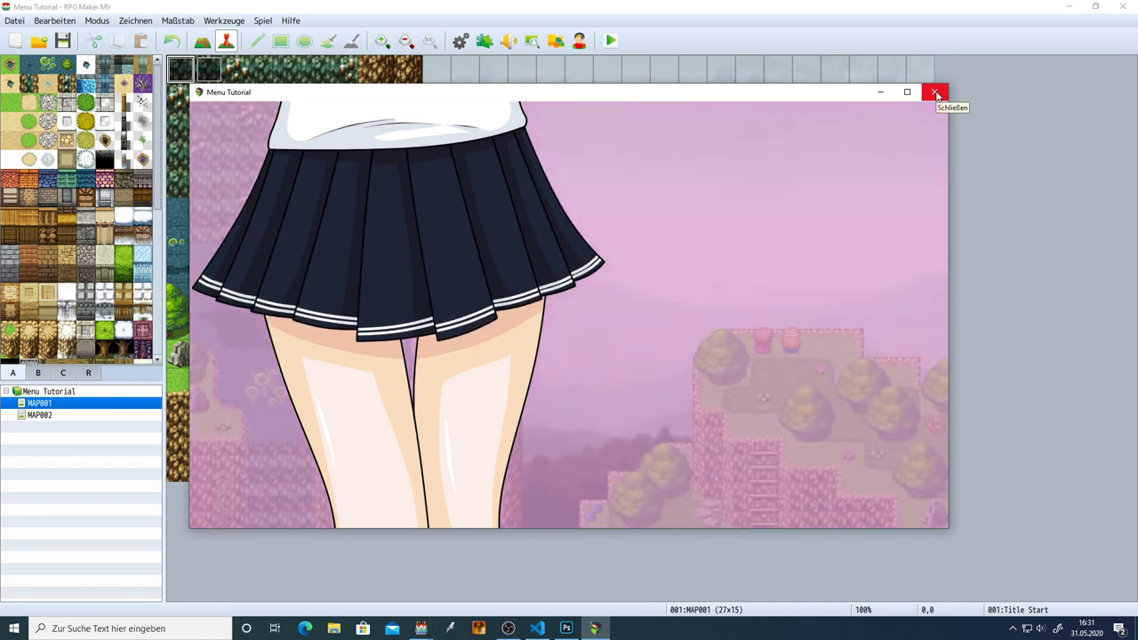
left_click(936, 92)
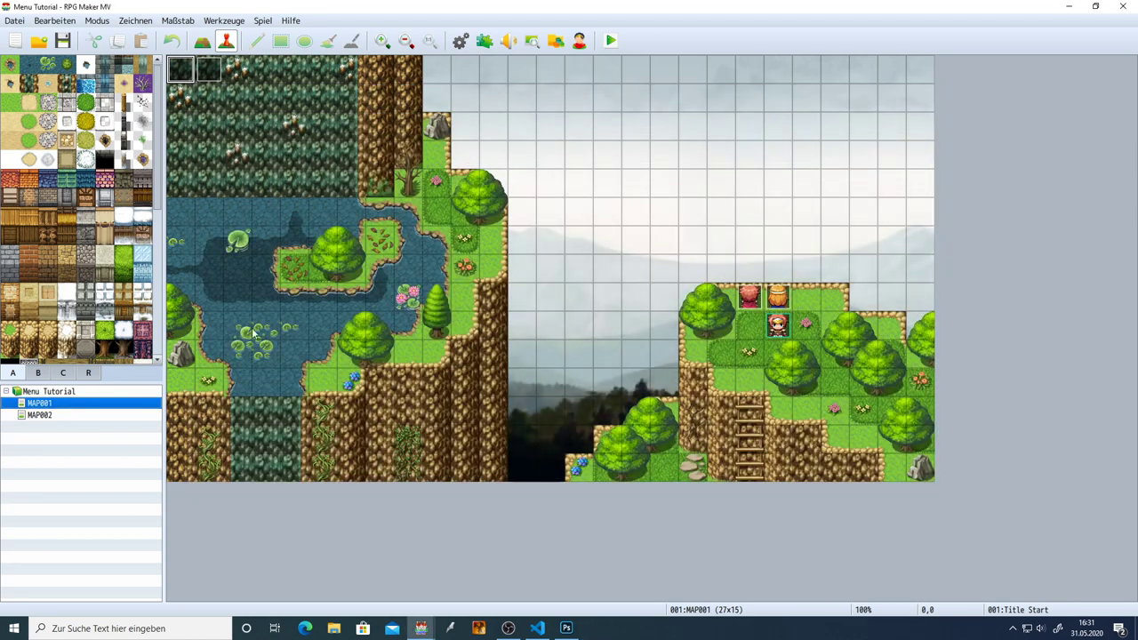
Reconfirm MAP001's properties without edits, playtest the title screen again, and close the test window.
right_click(78, 407)
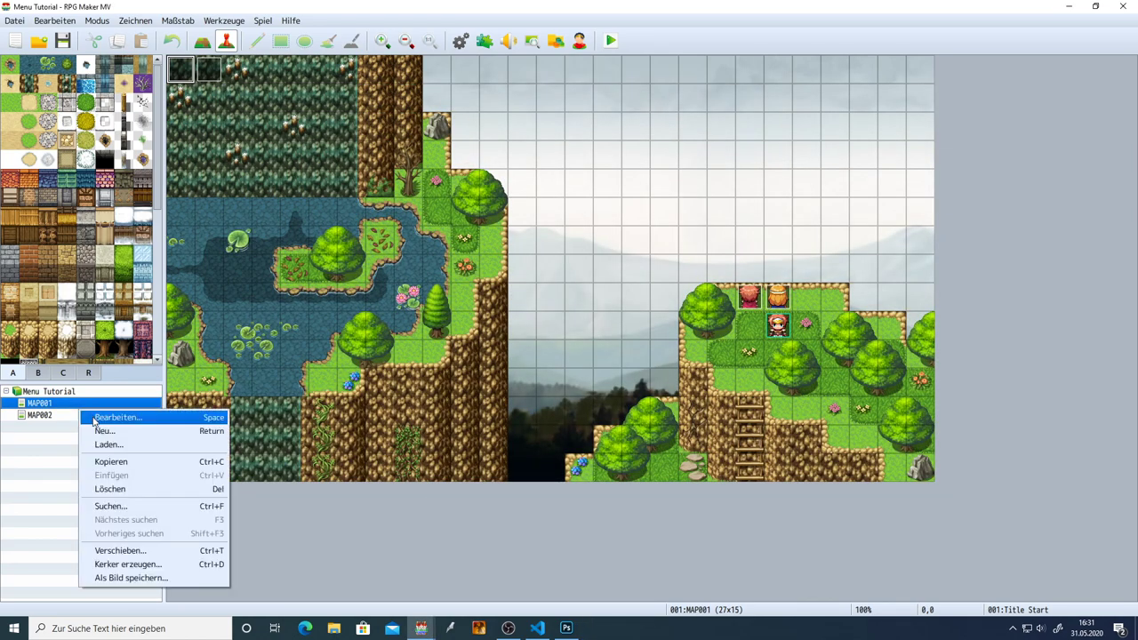
left_click(89, 418)
left_click(729, 481)
left_click(610, 40)
key("Return")
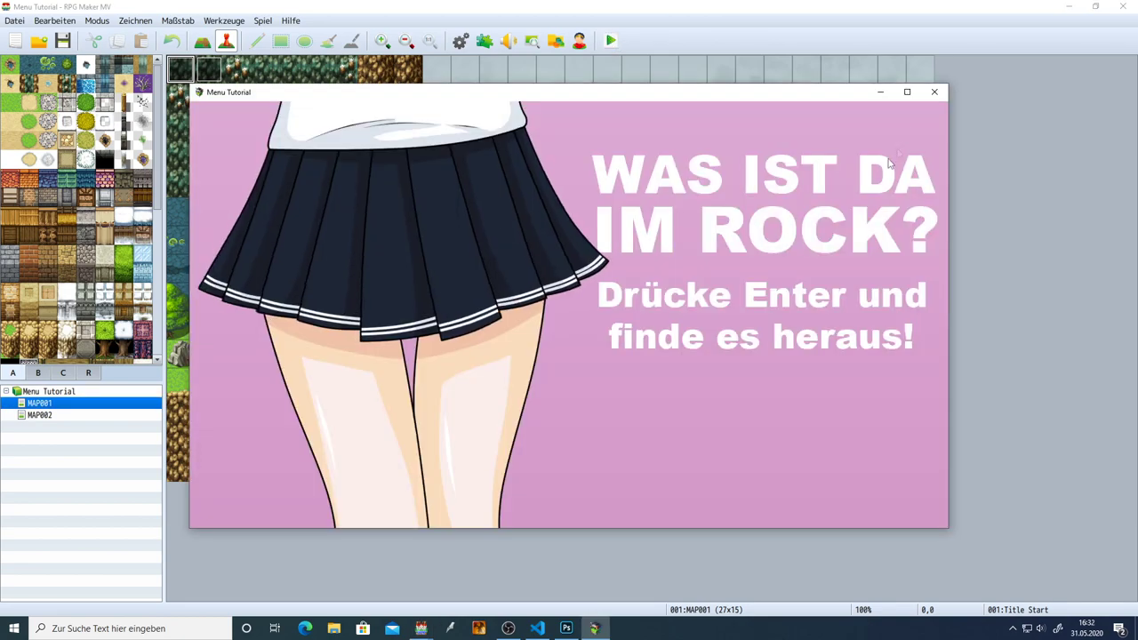
left_click(934, 91)
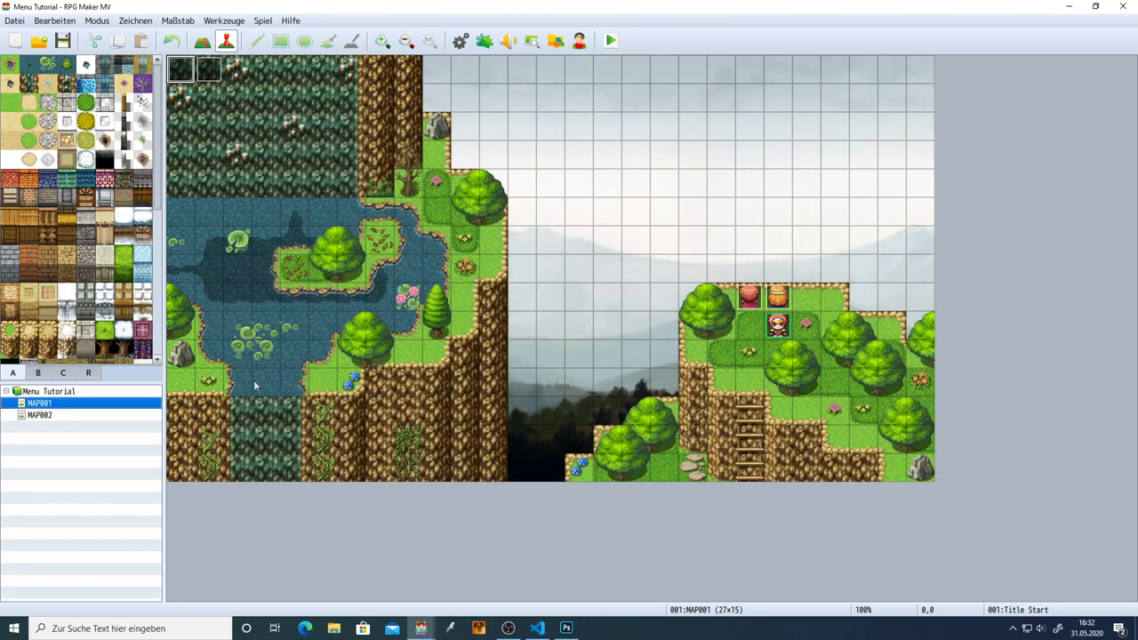
Remove the parallax background from MAP001 by setting its image to (Keine).
right_click(86, 404)
left_click(99, 412)
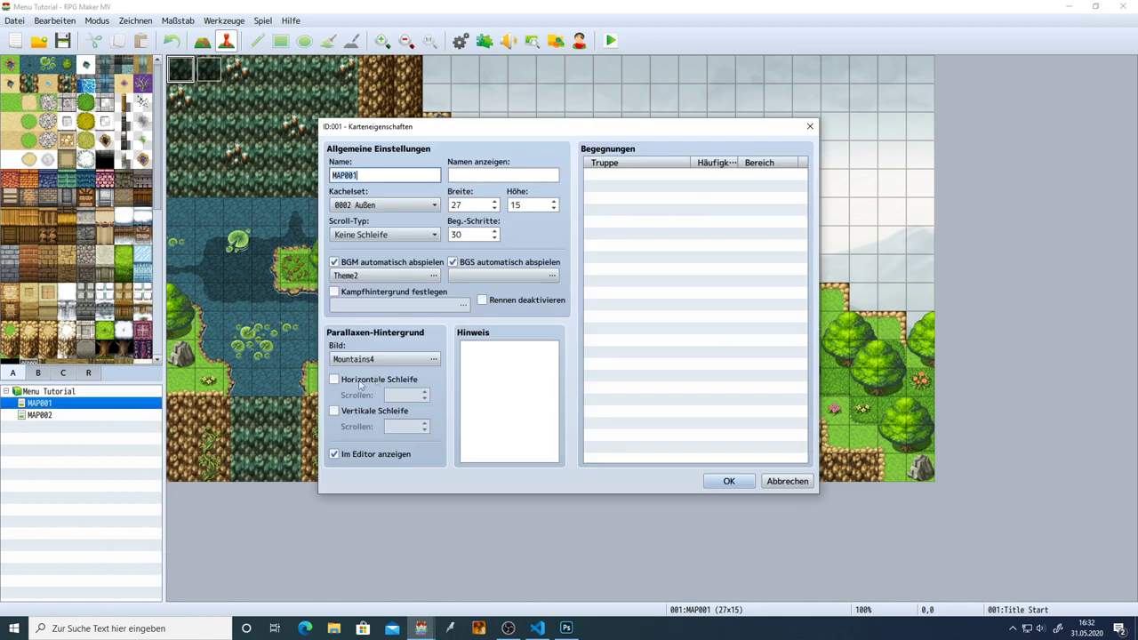
left_click(379, 360)
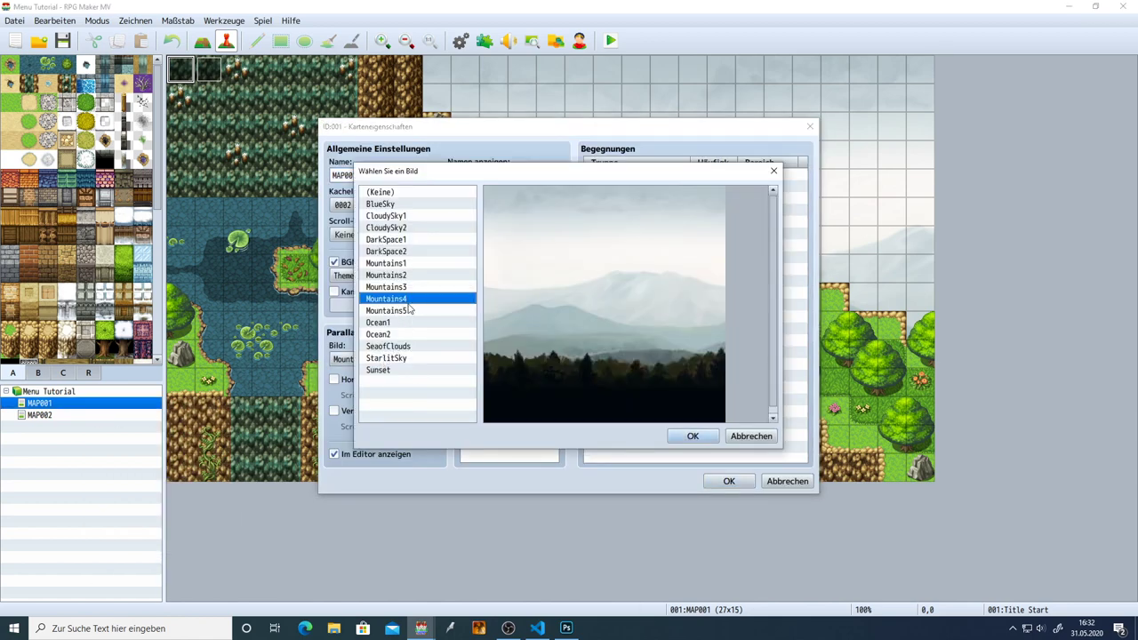
left_click(396, 194)
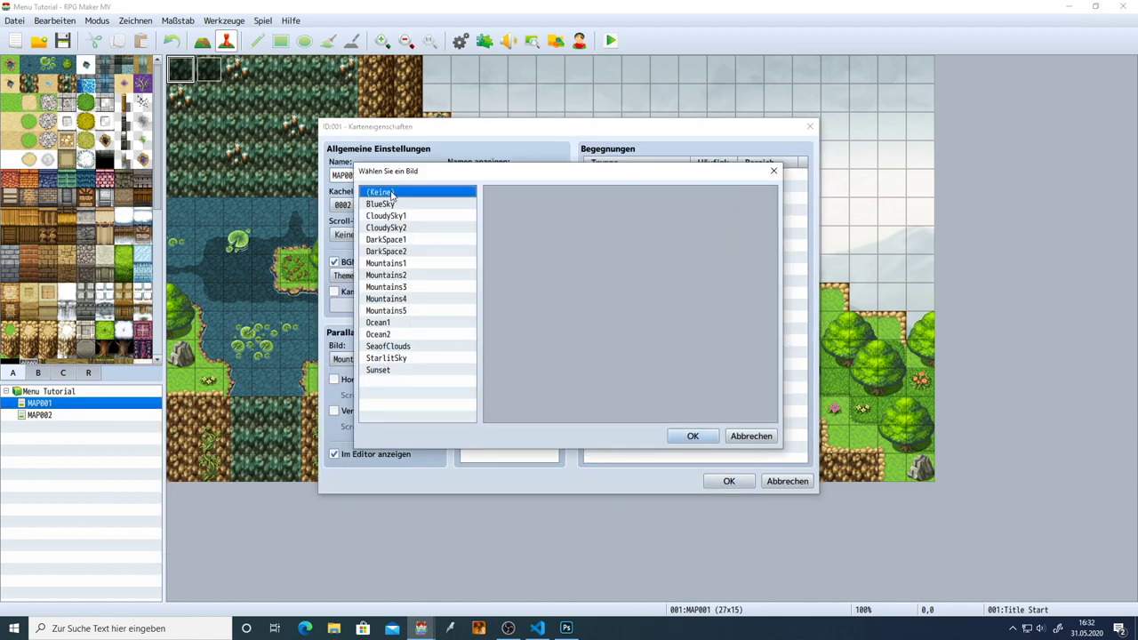
left_click(692, 435)
left_click(725, 487)
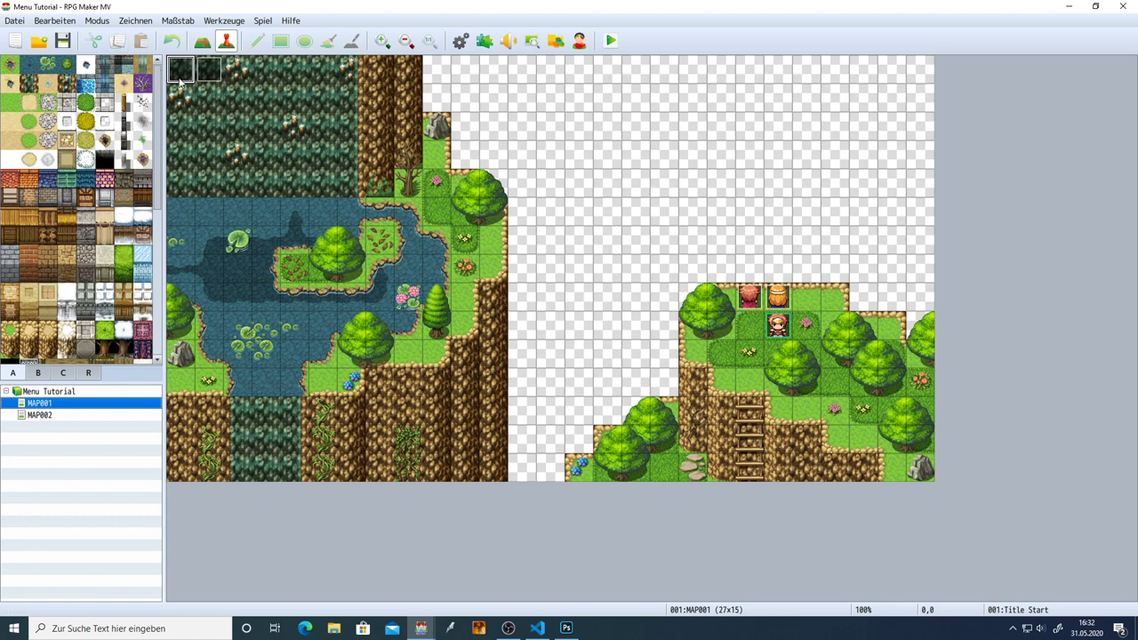
left_click(237, 74)
double_click(237, 75)
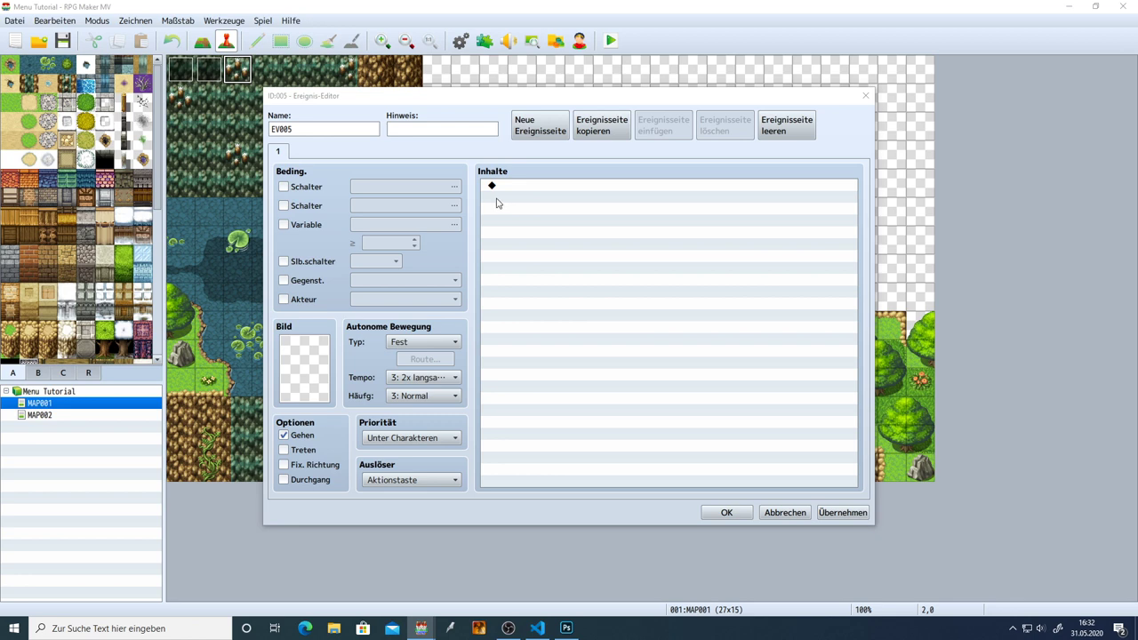
left_click(308, 188)
left_click(400, 188)
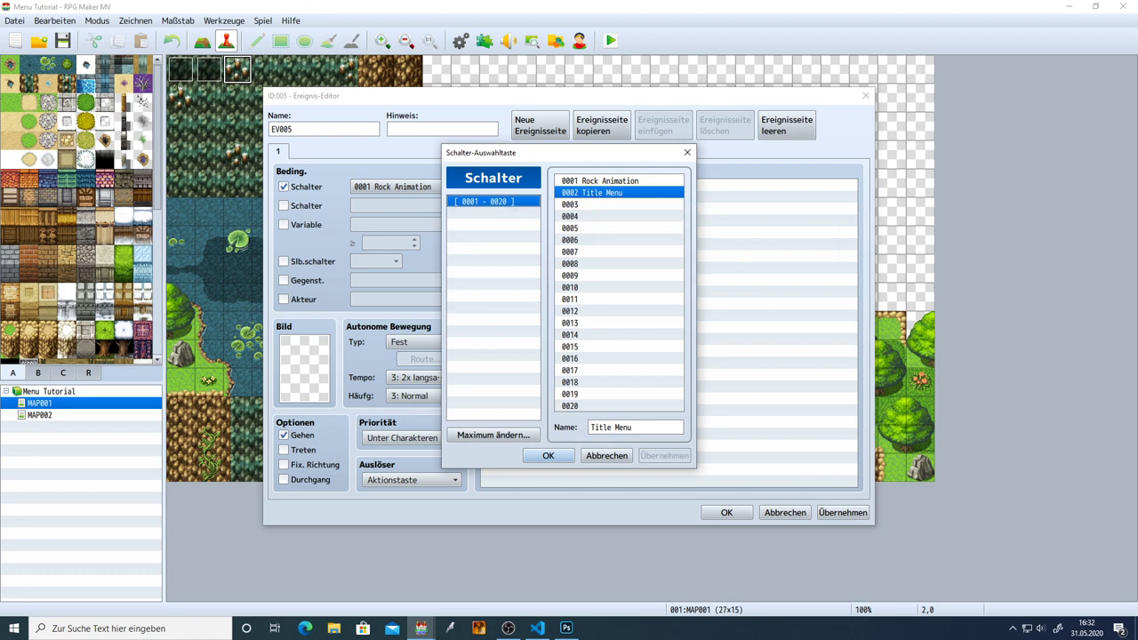
key("Return")
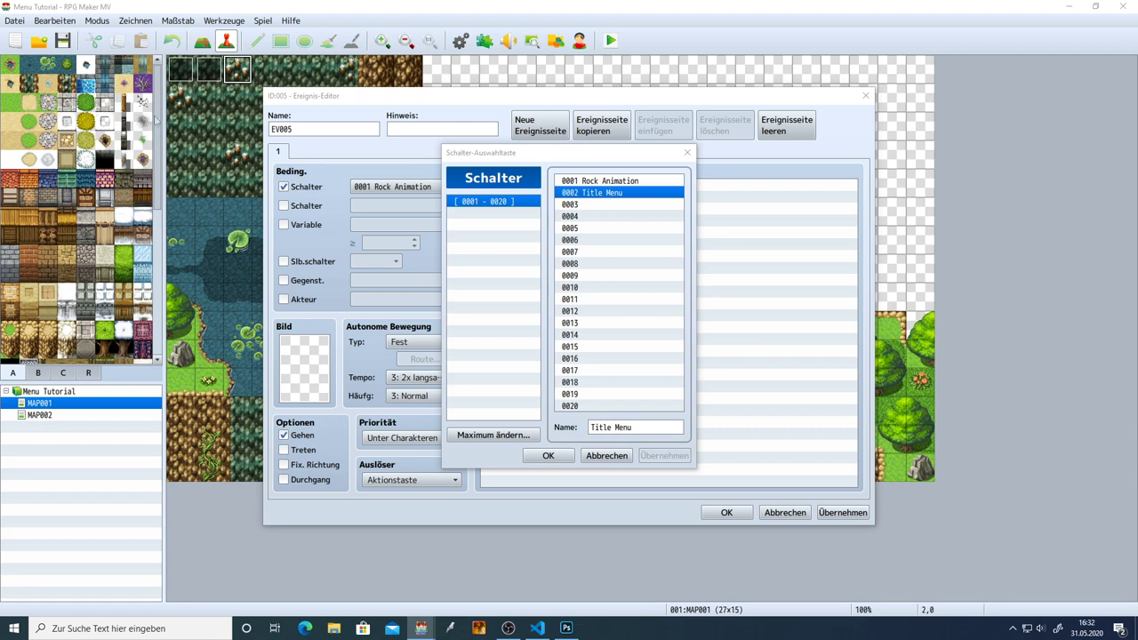
left_click(606, 458)
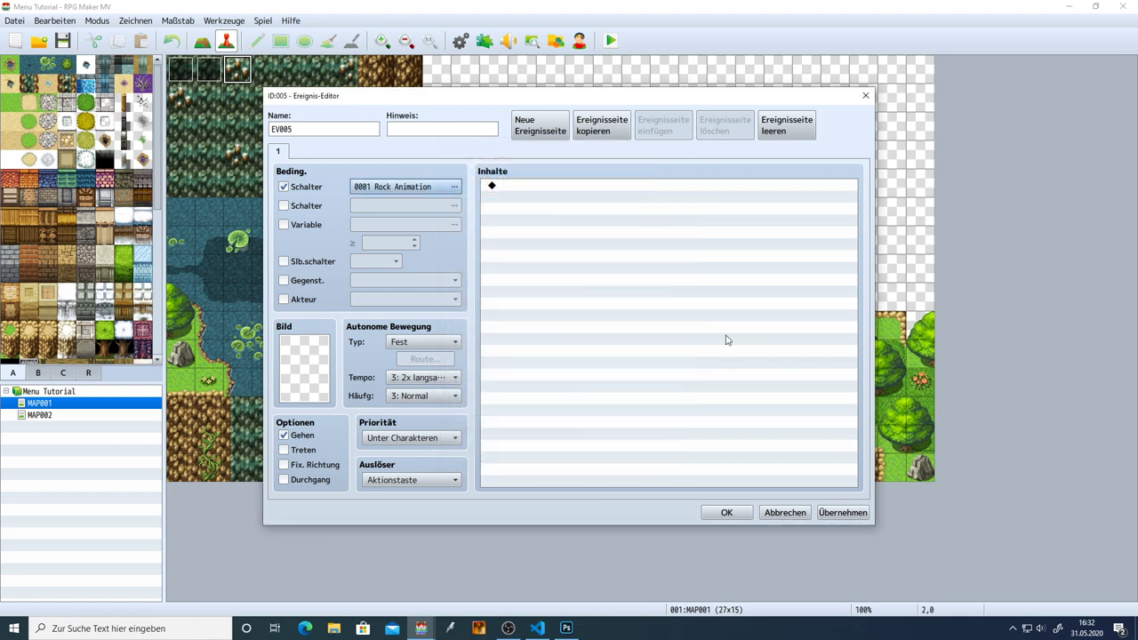
left_click(774, 514)
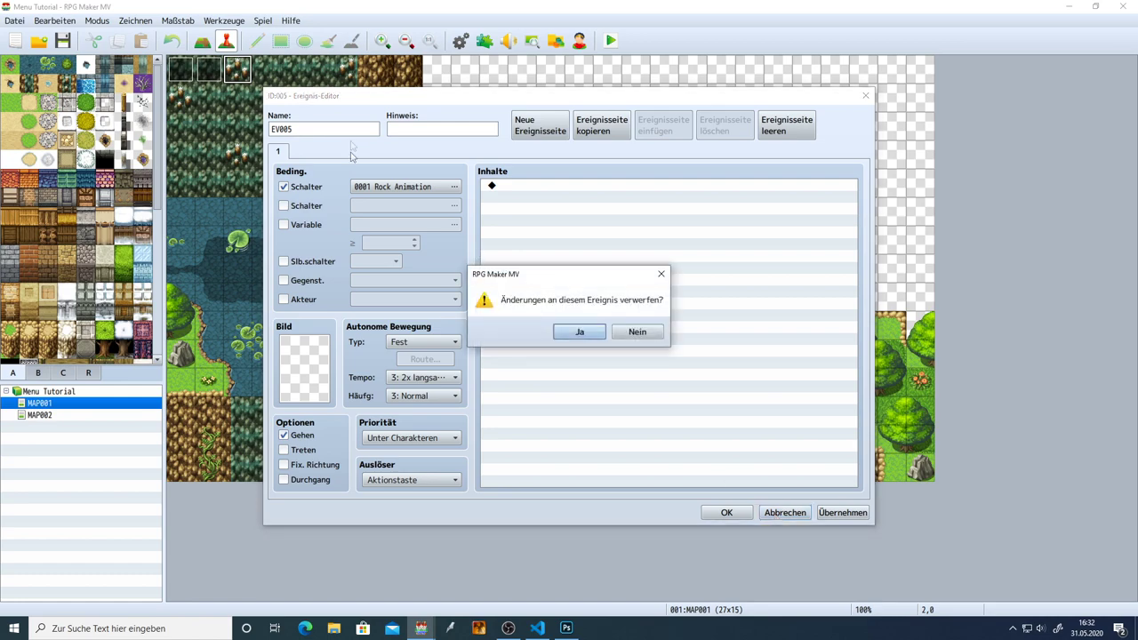
left_click(587, 334)
On page 2 of the Title Start event, insert a command turning ON switch 0003, named Start, before the picture 2 move, and save the event.
double_click(193, 74)
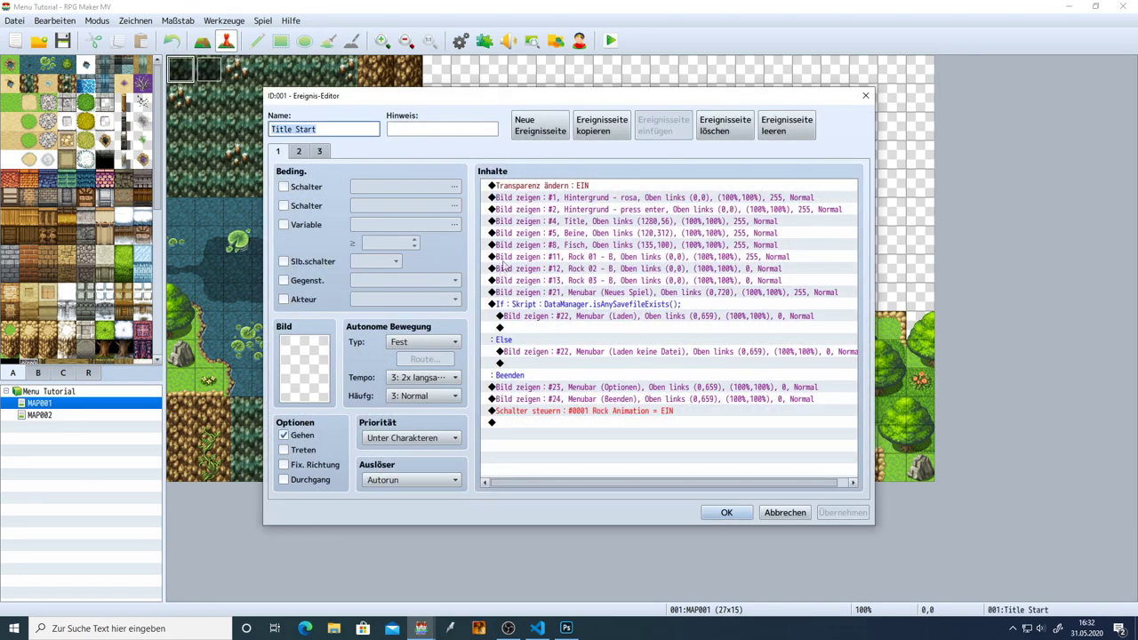
left_click(300, 153)
left_click(320, 151)
left_click(308, 155)
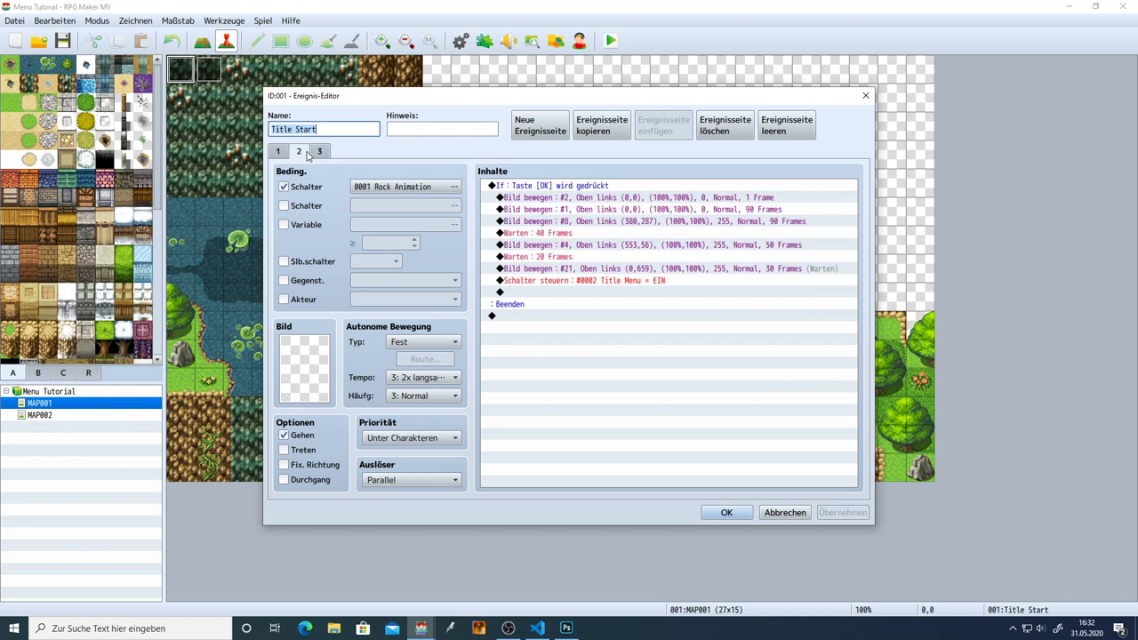
left_click(572, 197)
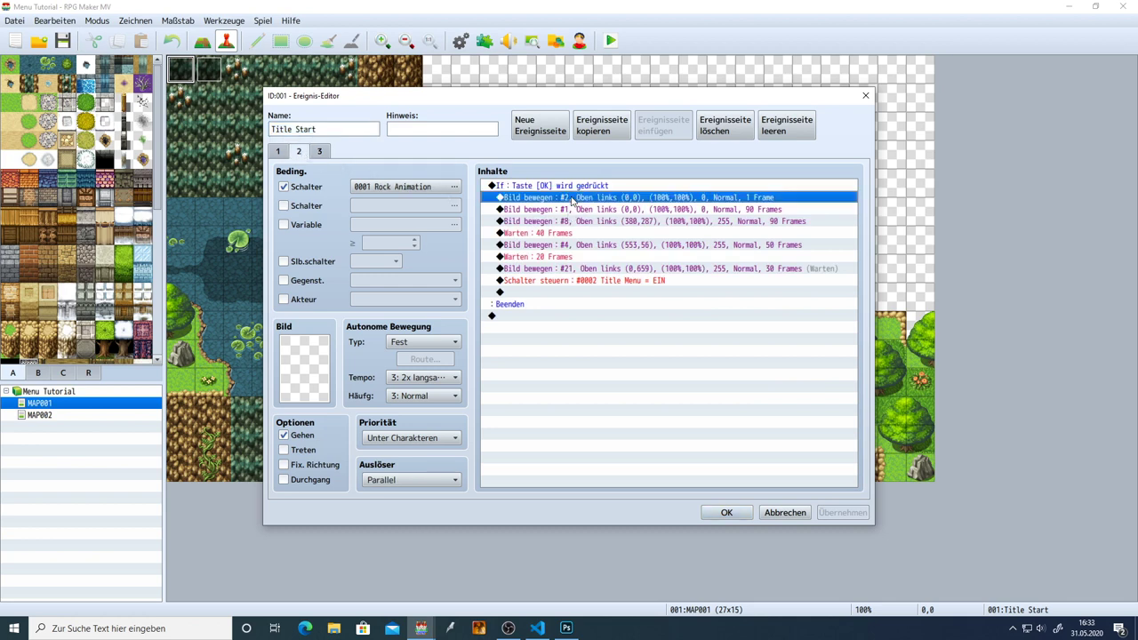
double_click(566, 200)
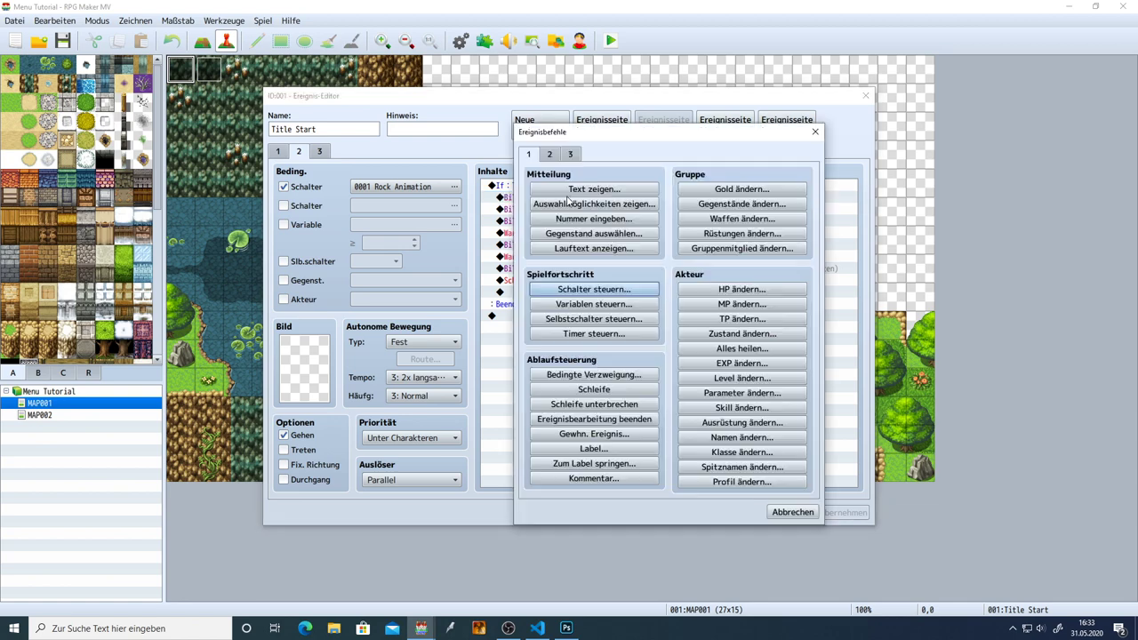
left_click(631, 290)
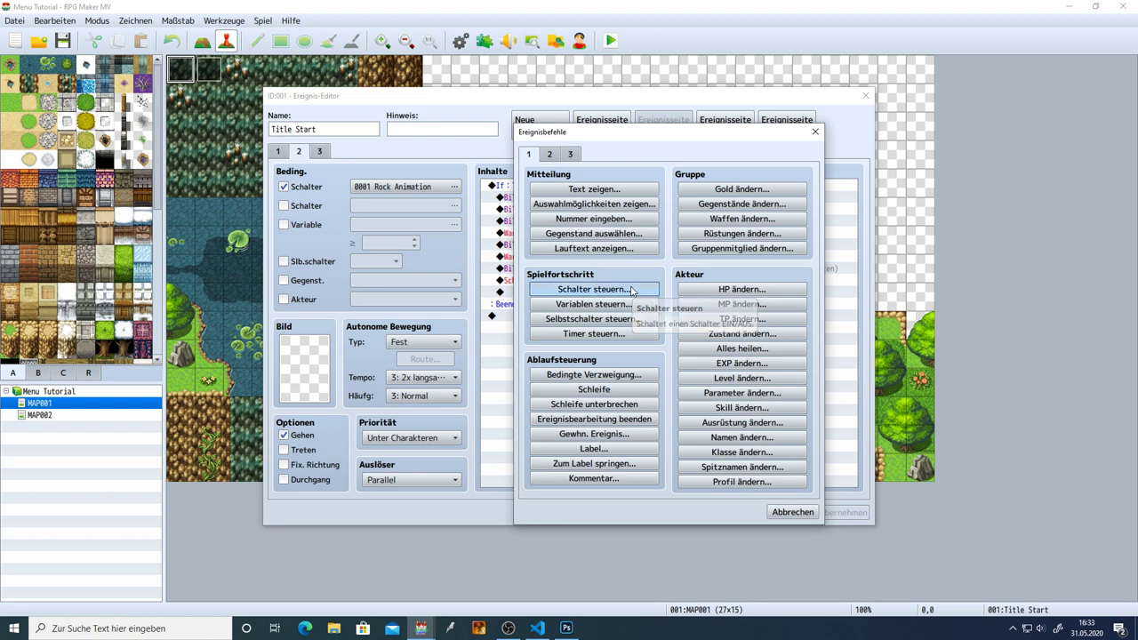
left_click(695, 302)
left_click(688, 222)
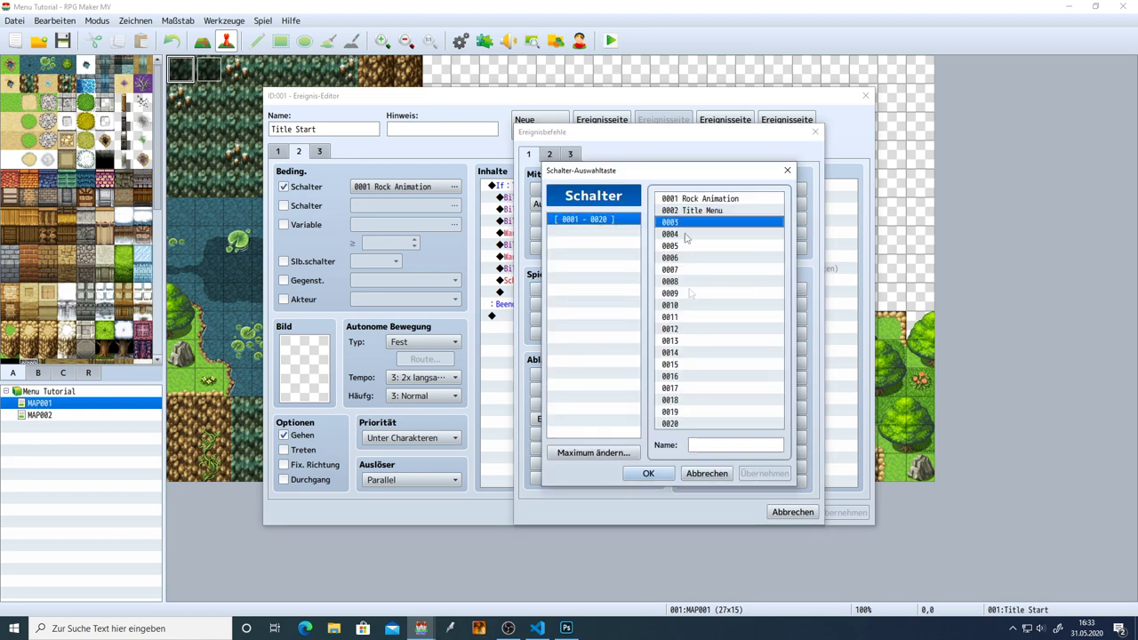
left_click(732, 444)
type("Start")
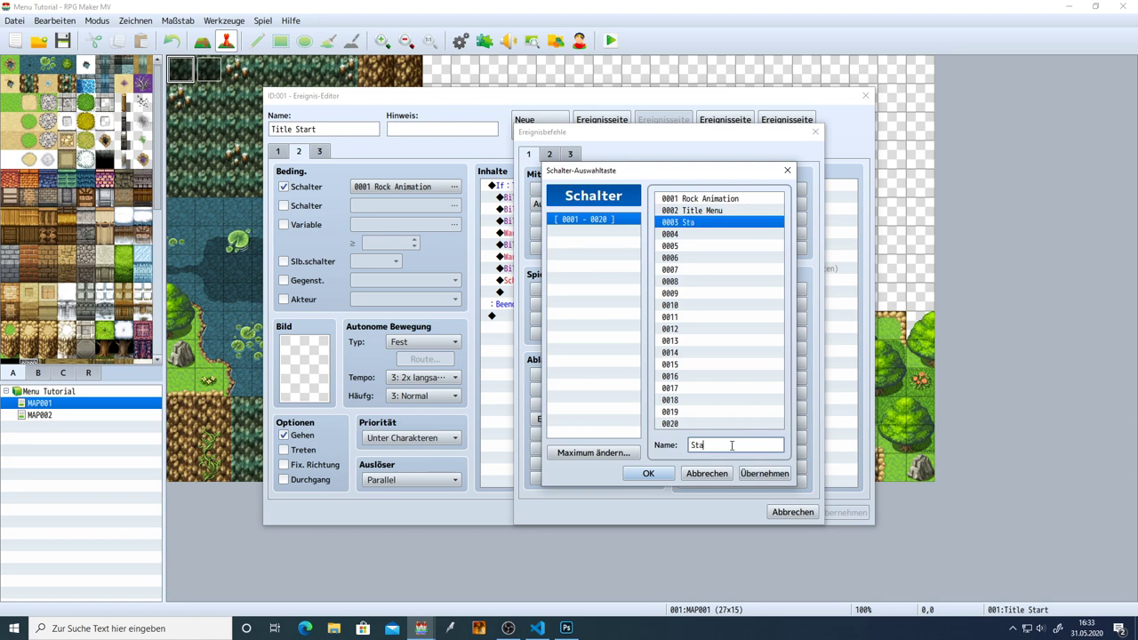
left_click(648, 473)
left_click(678, 381)
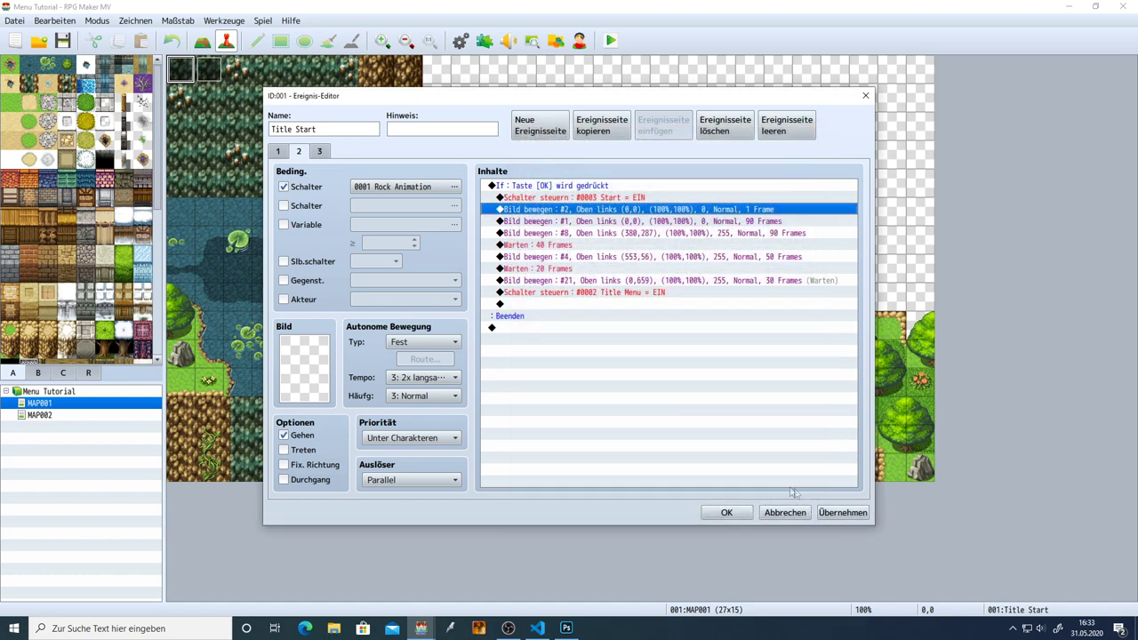
left_click(841, 513)
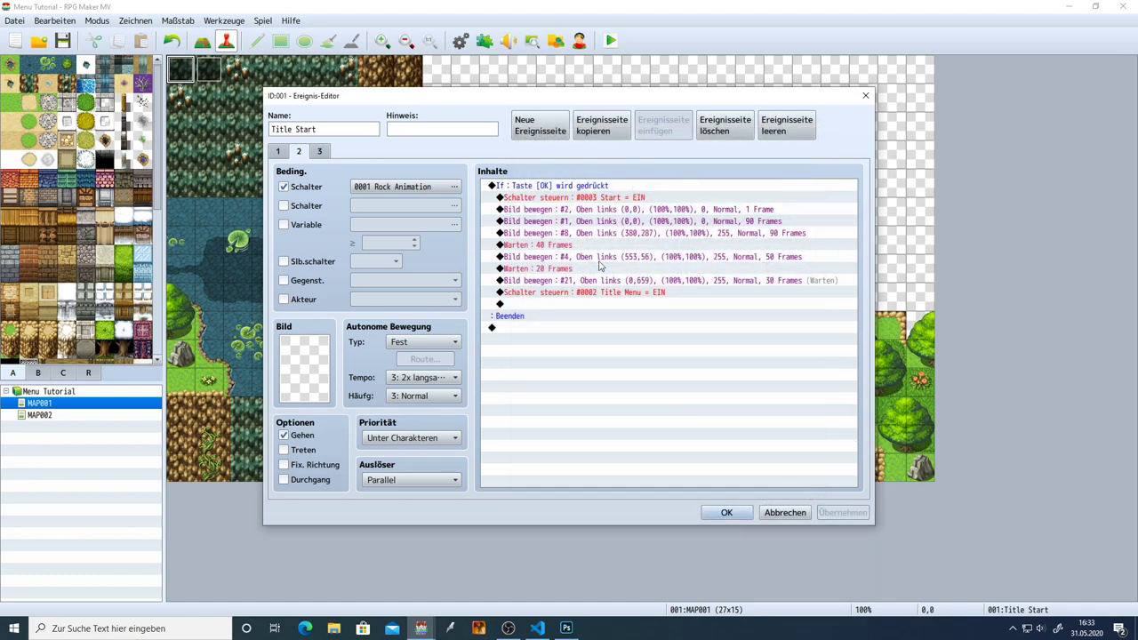
left_click(610, 197)
left_click(727, 513)
Create a new event on the map tile 2,0, conditioned on switch 0003 Start.
double_click(238, 70)
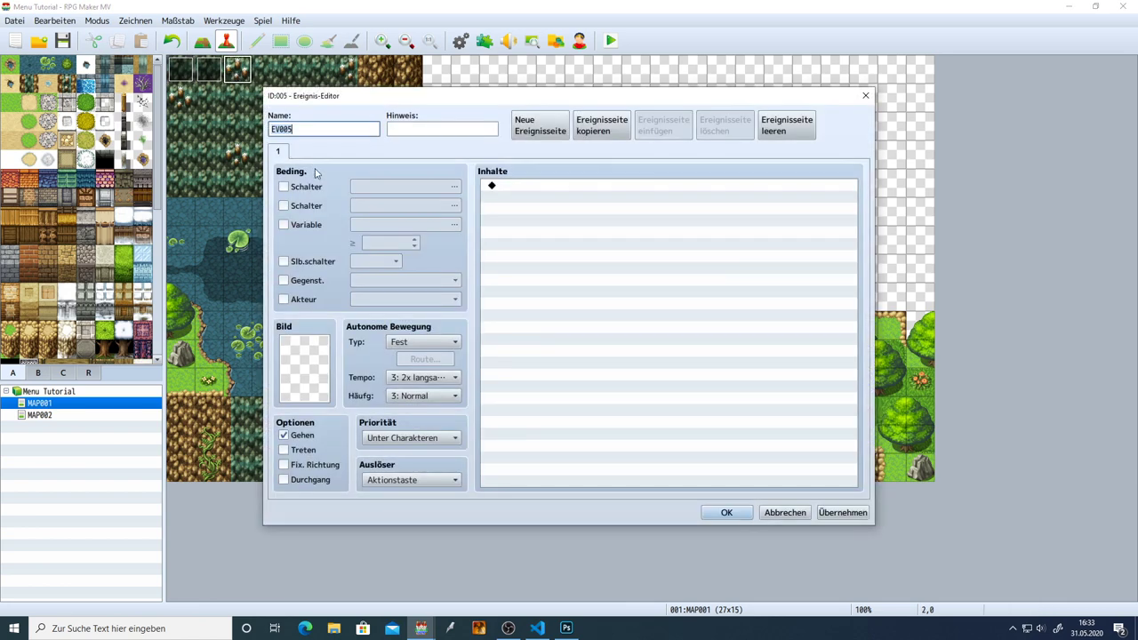
left_click(307, 189)
left_click(402, 189)
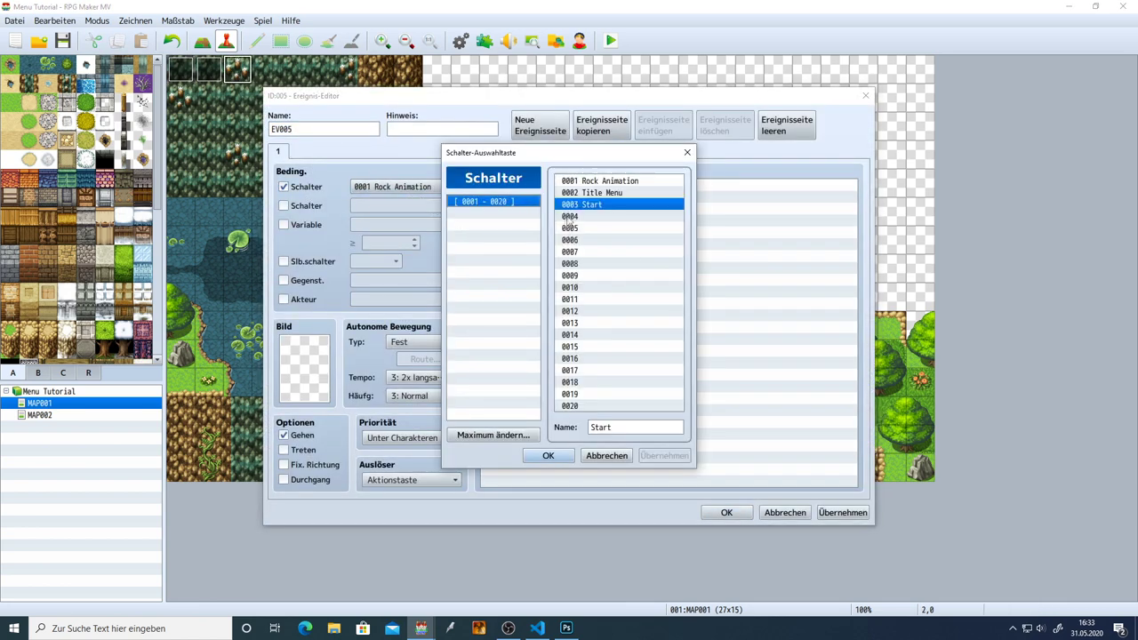
double_click(579, 206)
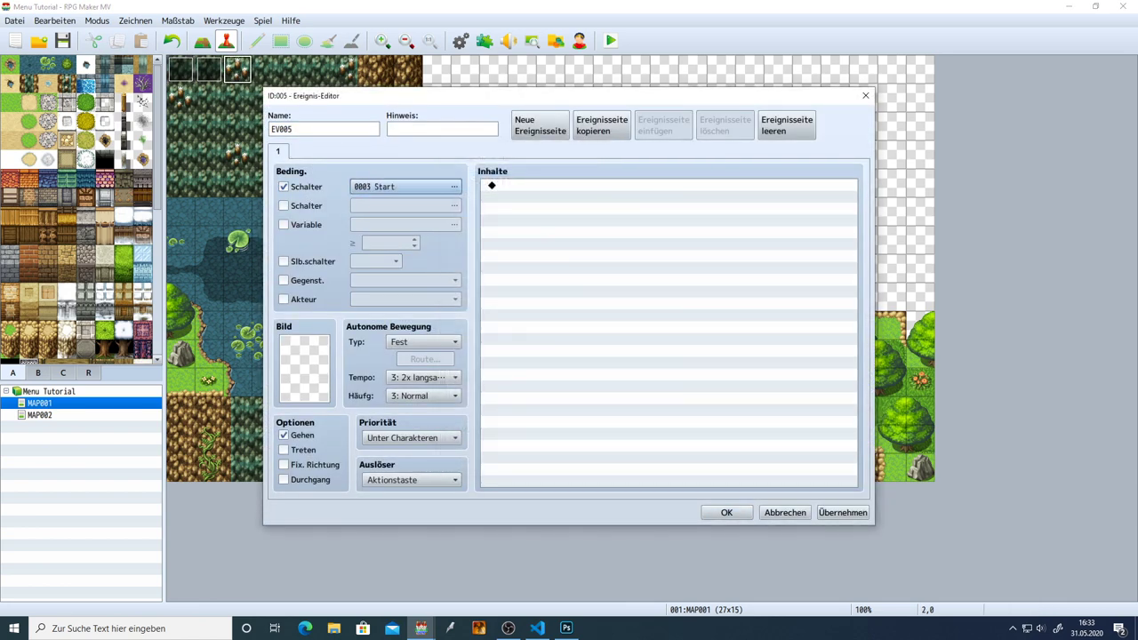
Rename the new event as Wetter.
left_click(301, 129)
key("BackSpace")
key("BackSpace")
key("BackSpace")
key("BackSpace")
key("BackSpace")
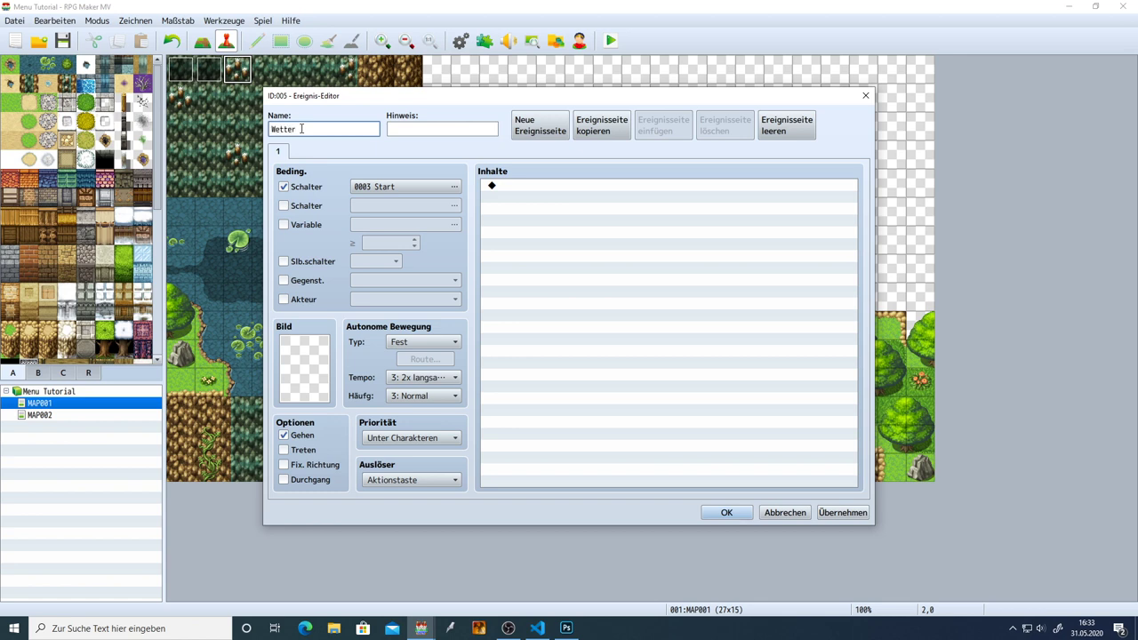
Add a command to the Wetter event playing the background sound River at 80 % pitch, and set the event's trigger to Parallel.
left_click(538, 184)
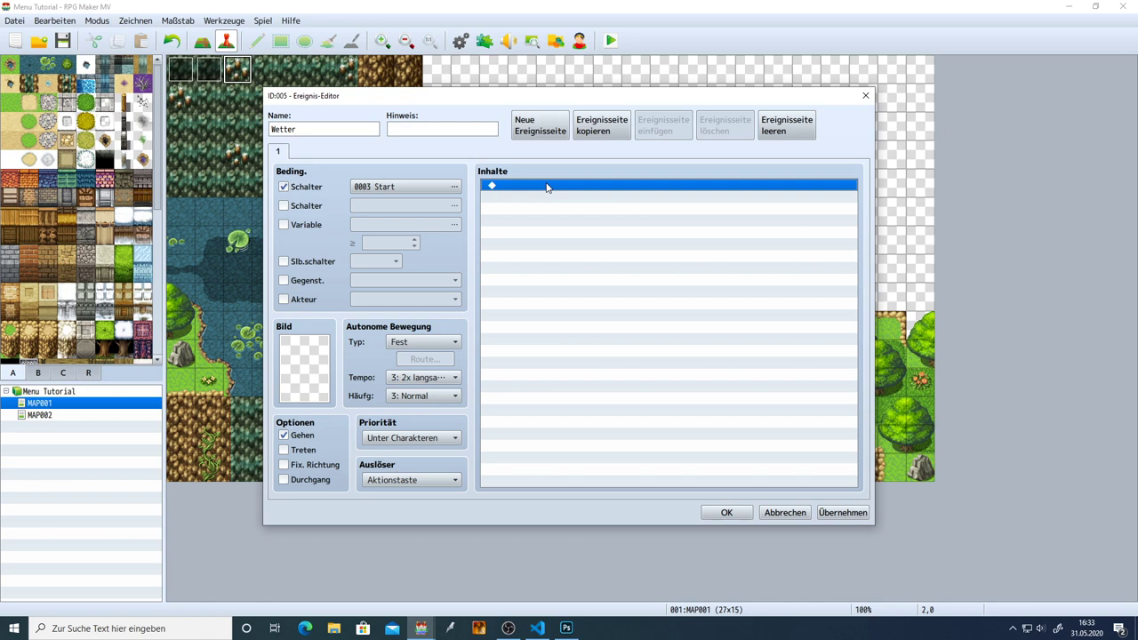
double_click(546, 186)
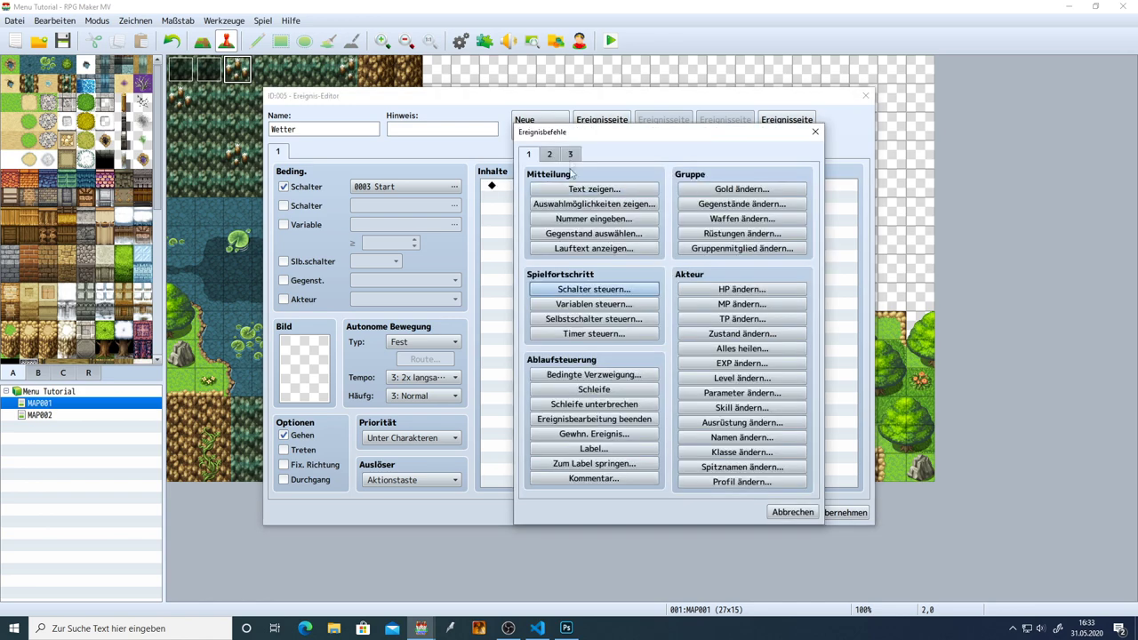
left_click(570, 155)
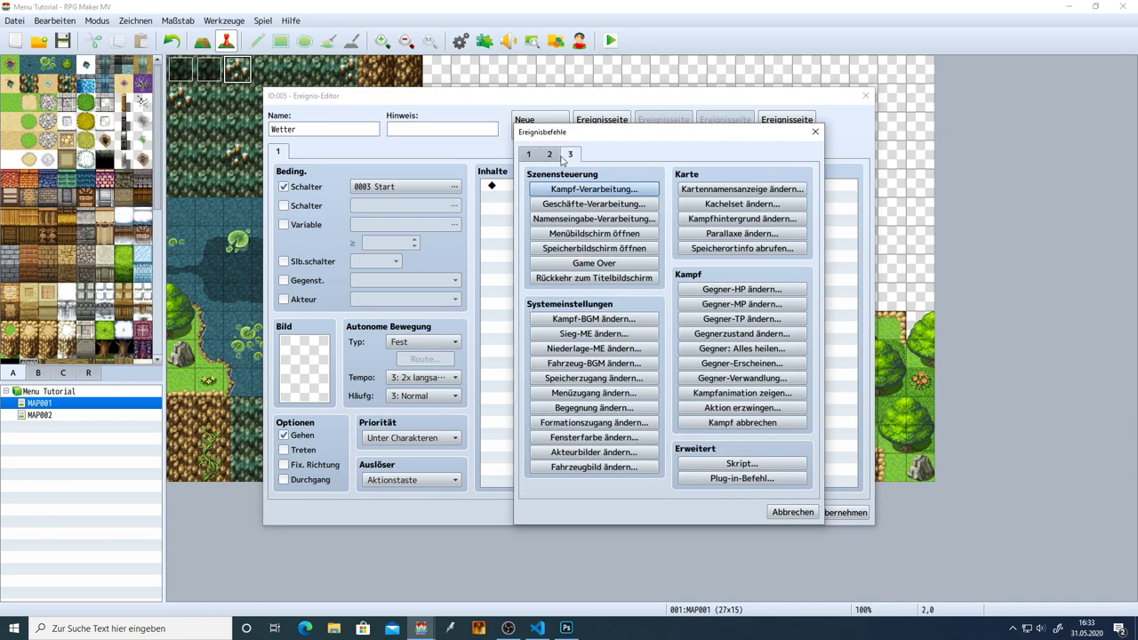
left_click(550, 155)
left_click(529, 155)
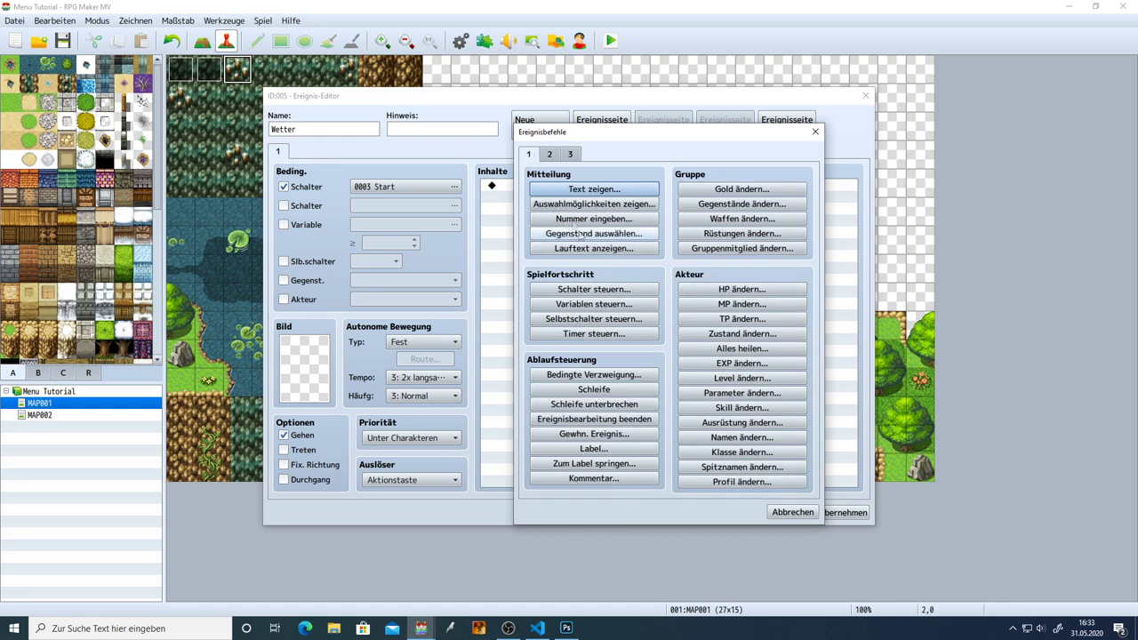
left_click(549, 157)
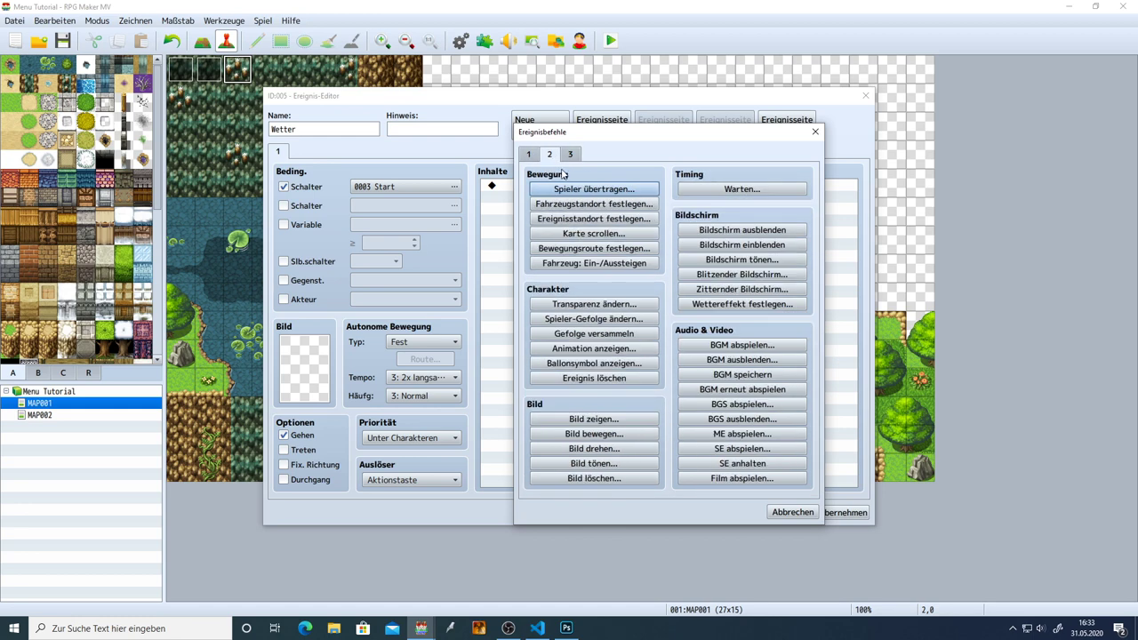
left_click(743, 404)
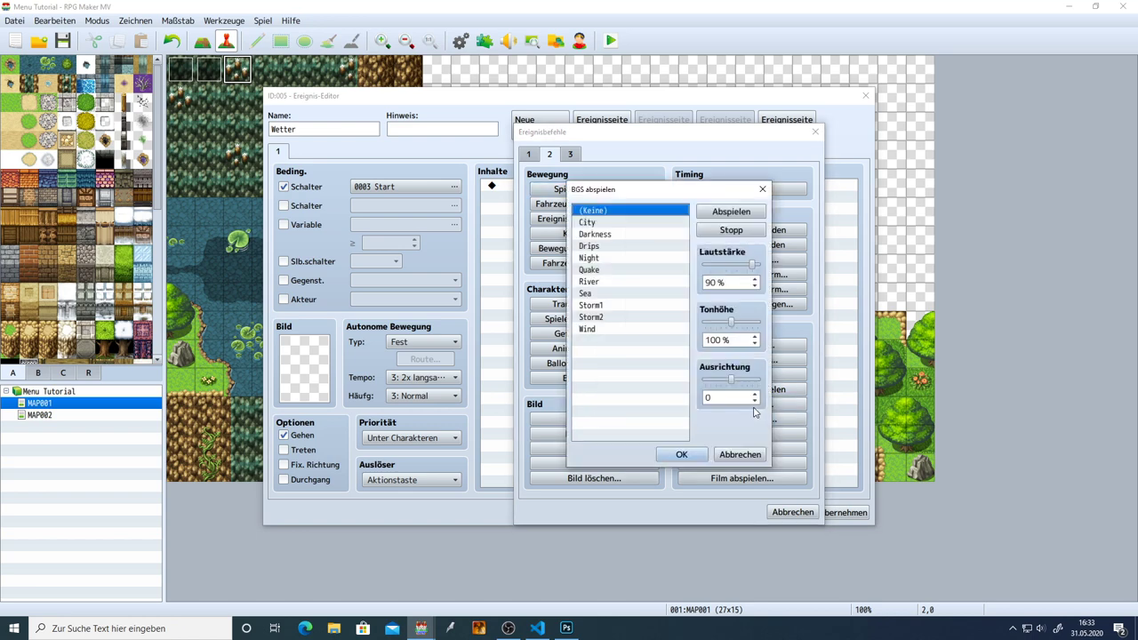
left_click(611, 281)
left_click_drag(732, 326, 722, 326)
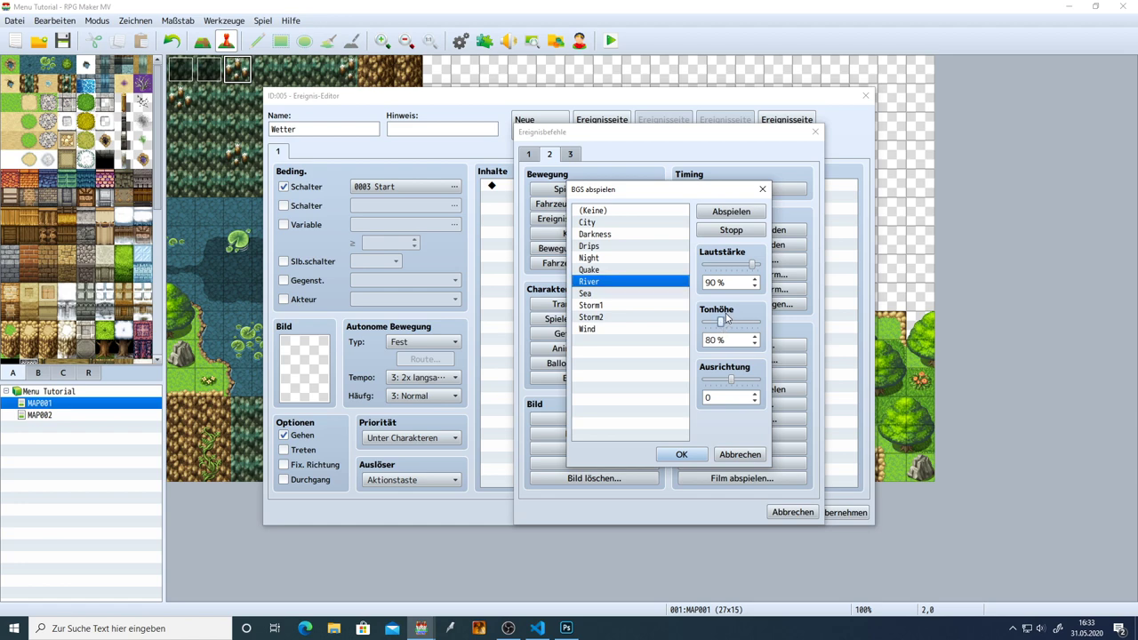
left_click(681, 455)
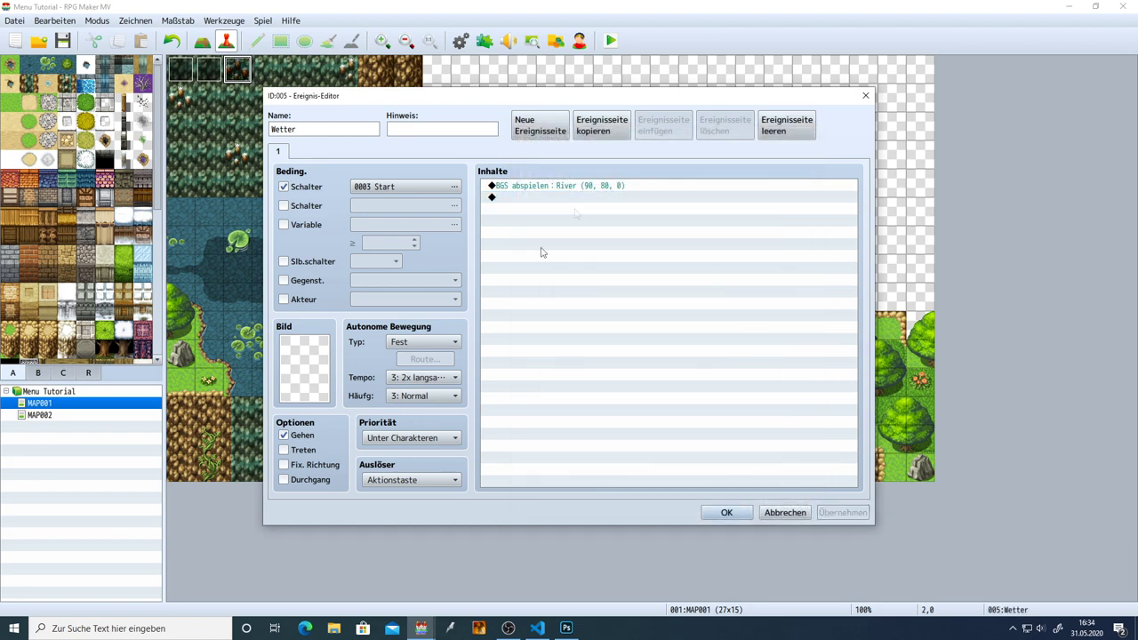
left_click(411, 480)
left_click(396, 548)
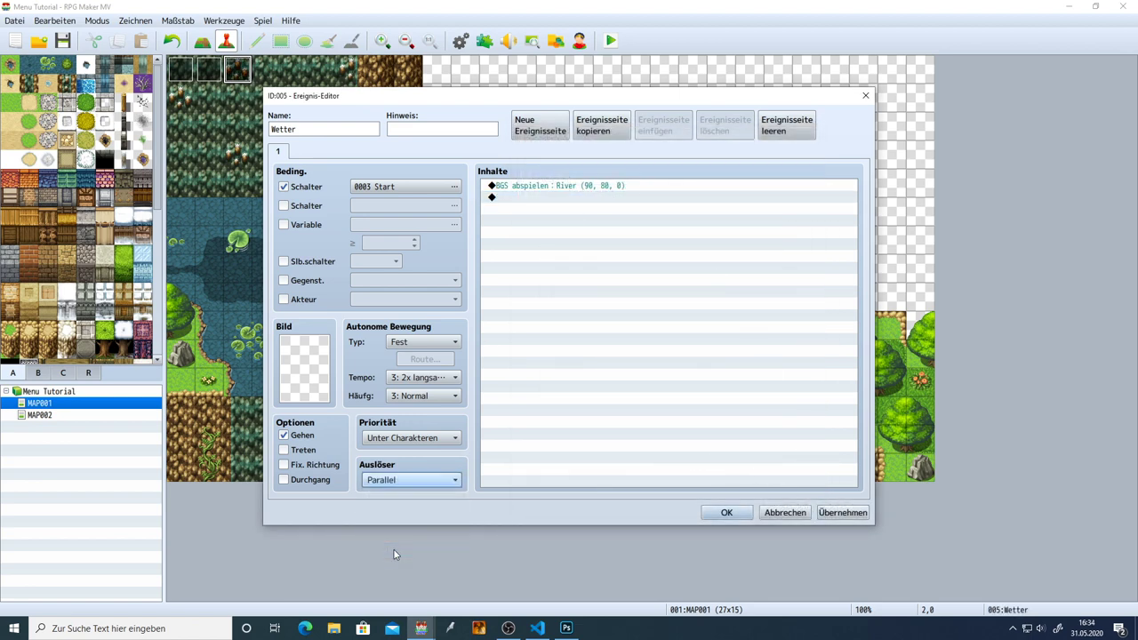
Add a command after the River sound that changes the parallax background to Mountains4, and apply the event changes.
left_click(559, 200)
double_click(559, 199)
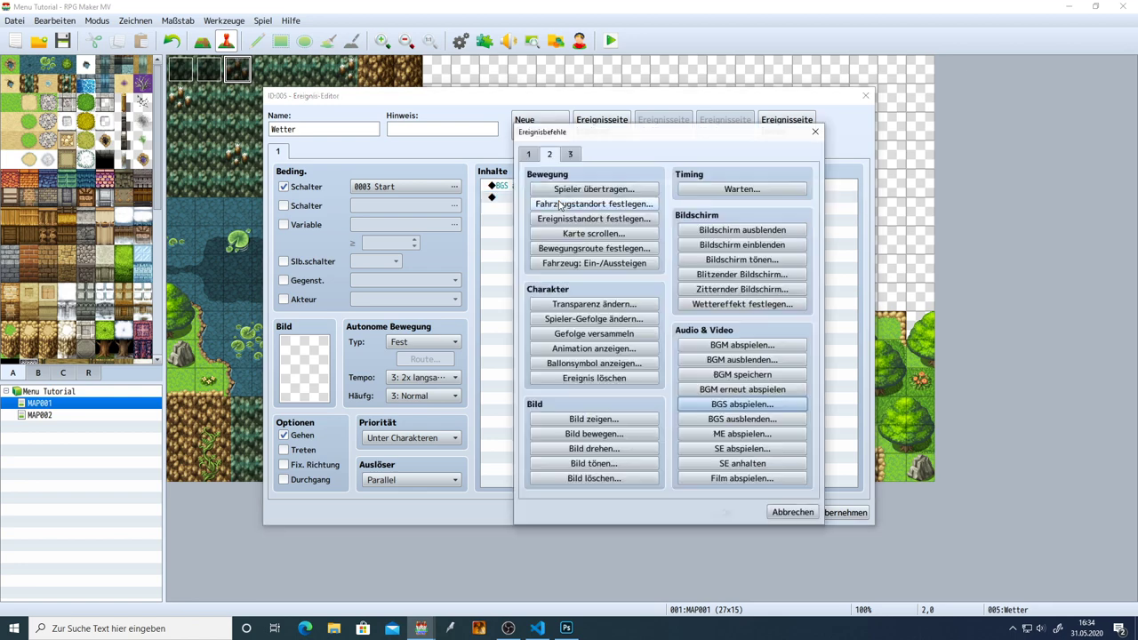
left_click(570, 155)
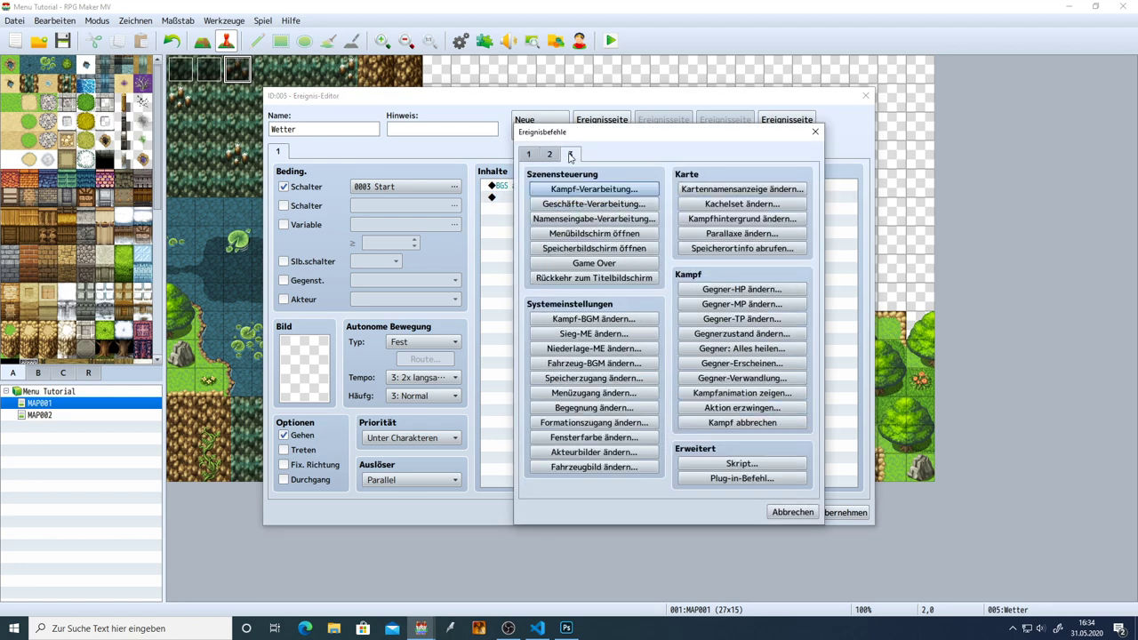
left_click(741, 233)
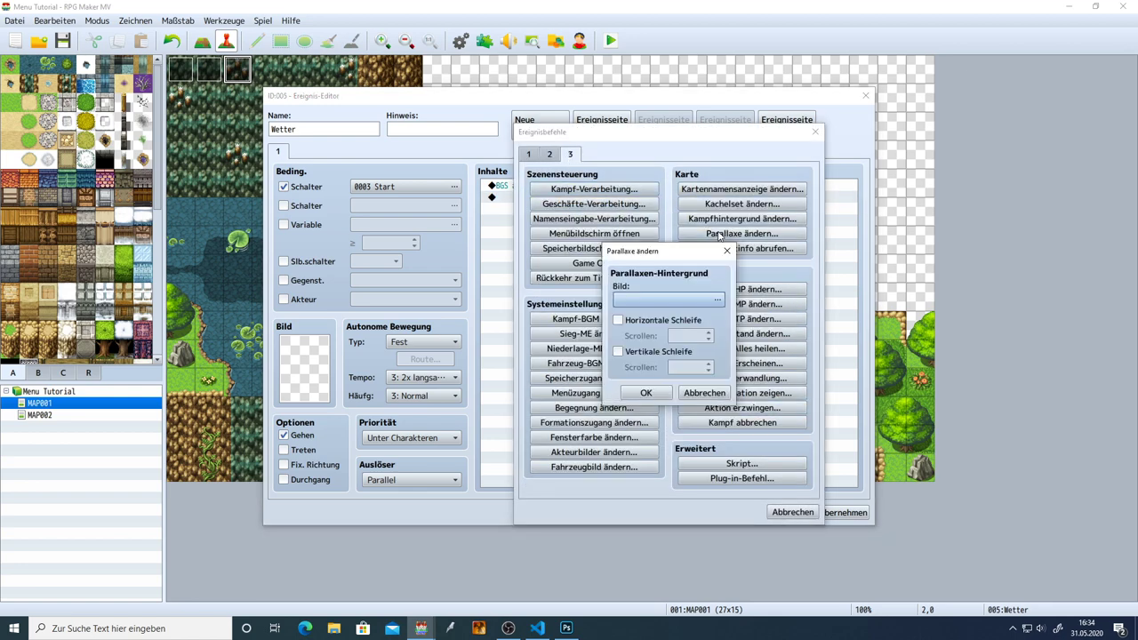
left_click(689, 298)
left_click(512, 318)
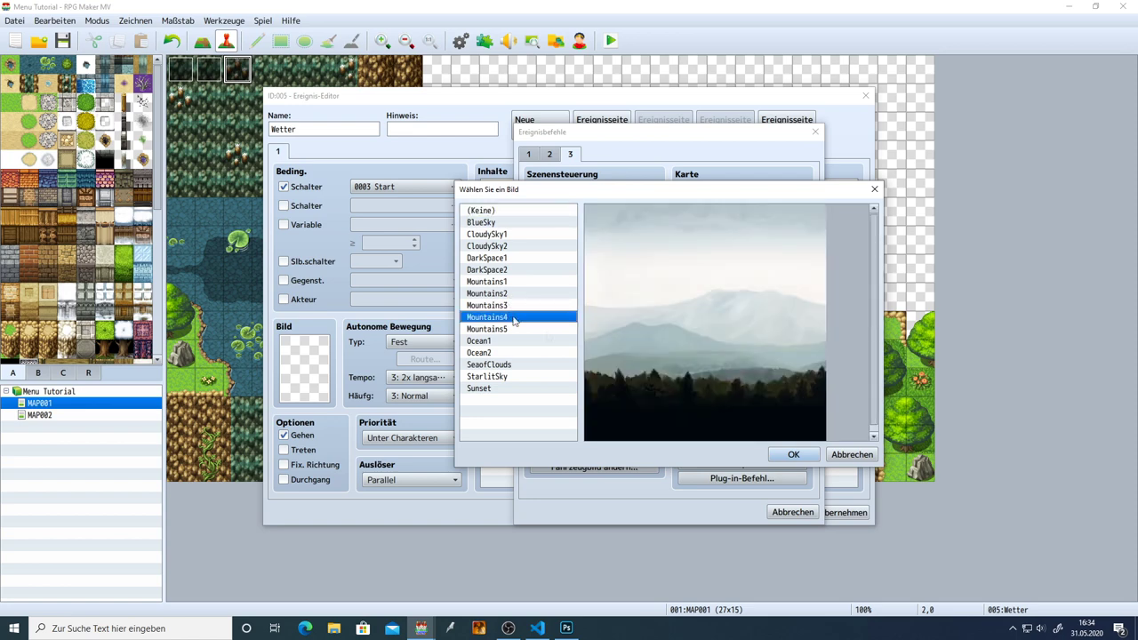
left_click(791, 456)
left_click(647, 396)
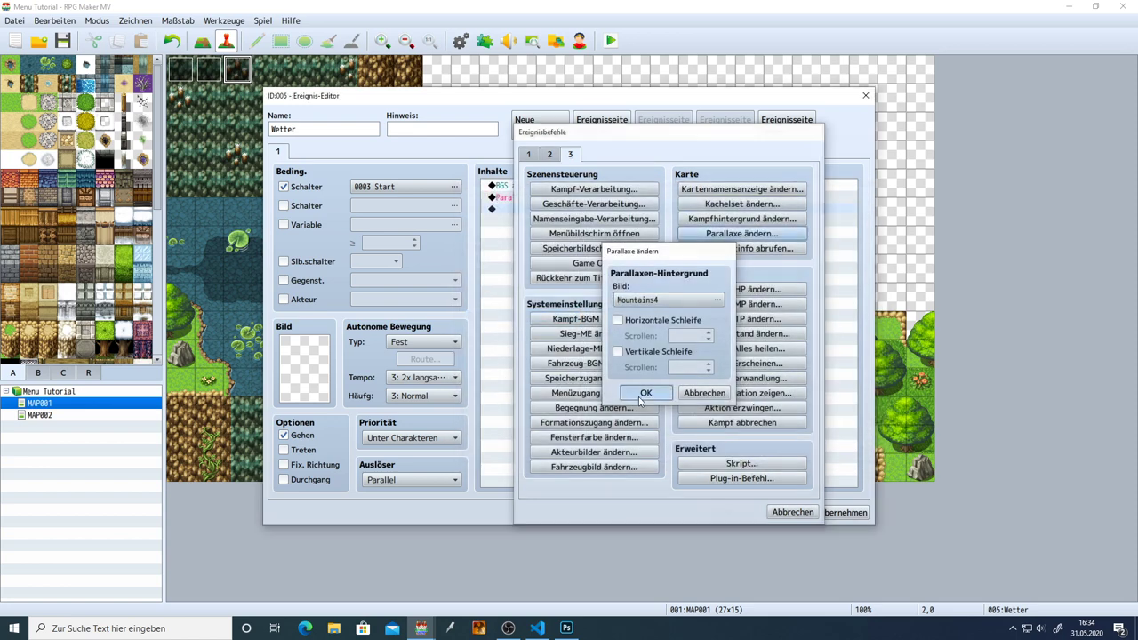
left_click(841, 511)
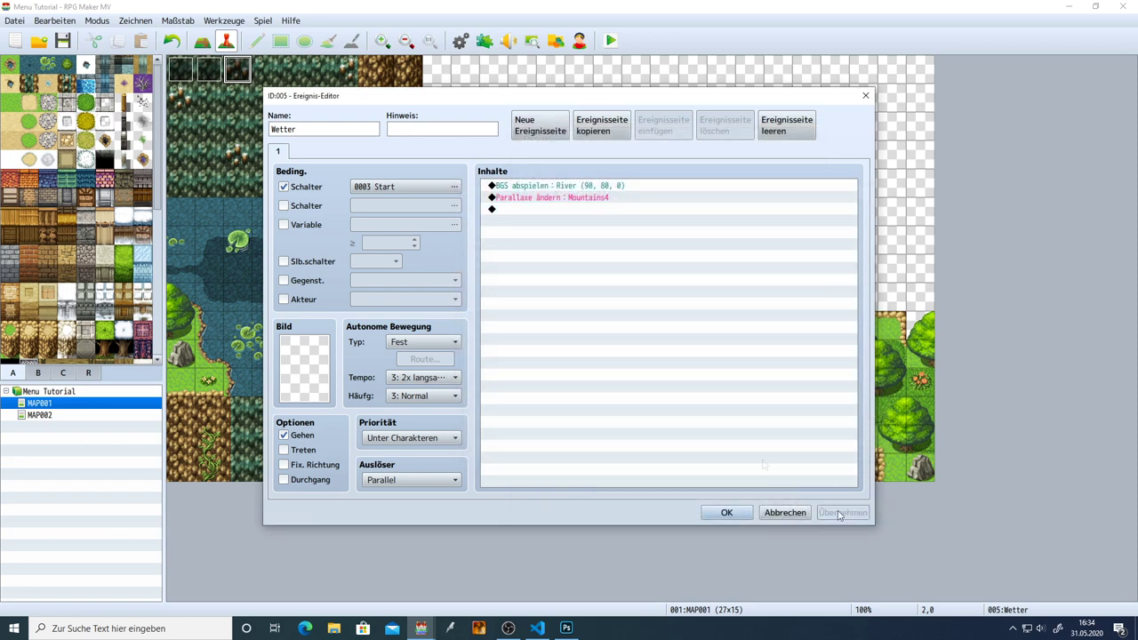
Add a screen tint of red -10, green -10, blue 0 and gray 85 over 1 frame without waiting for completion, and apply it.
double_click(538, 210)
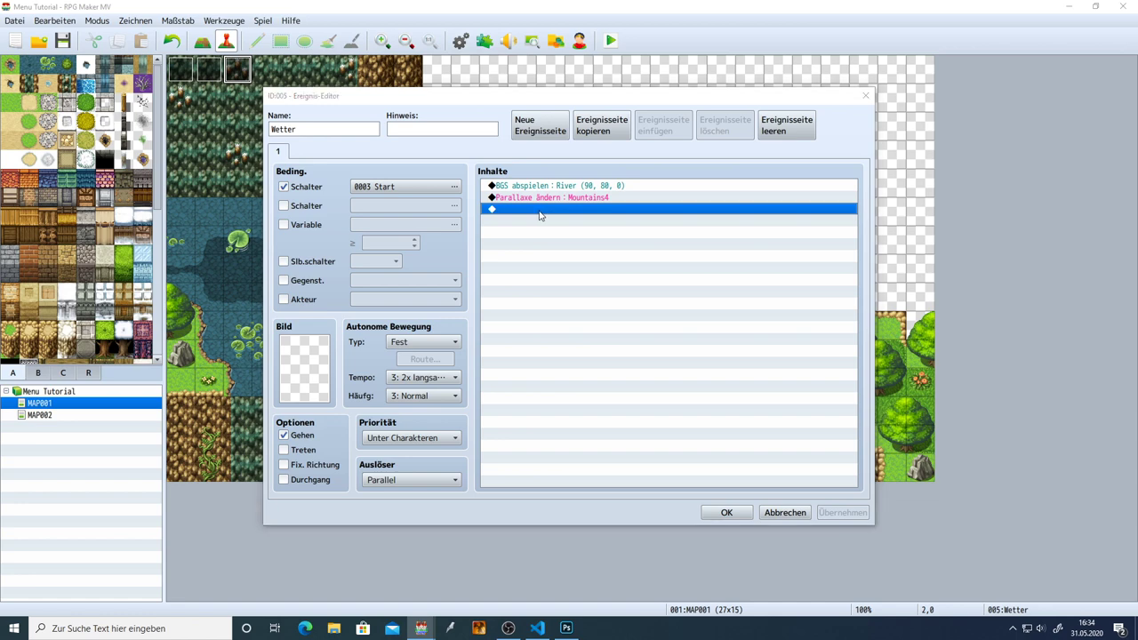
left_click(549, 153)
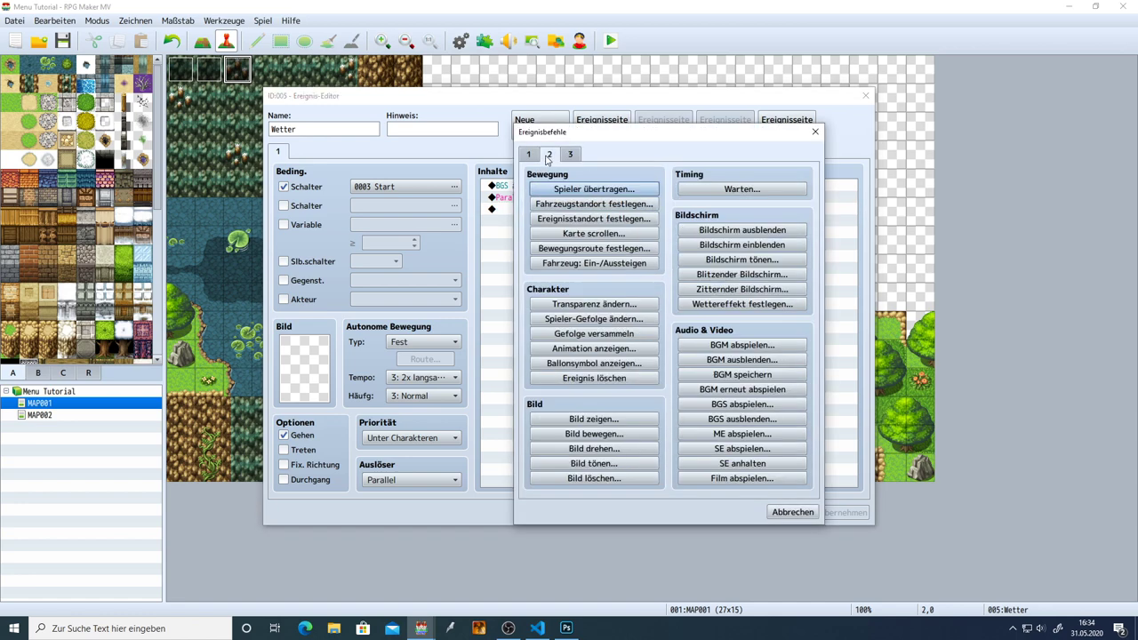
left_click(745, 260)
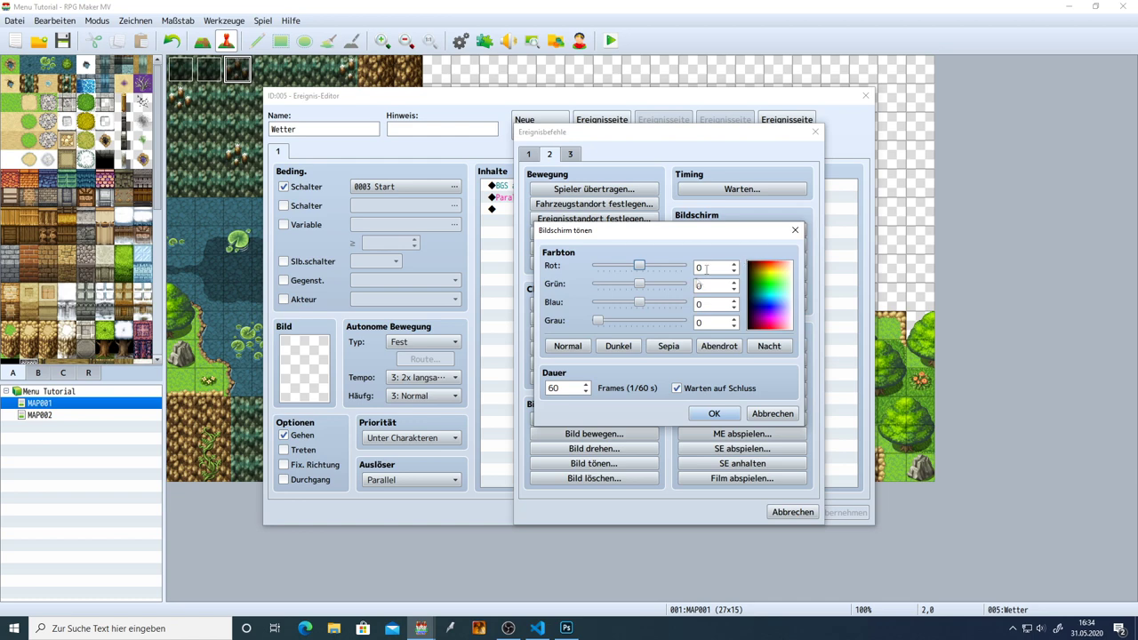
double_click(701, 270)
type("-10")
double_click(707, 286)
type("-10")
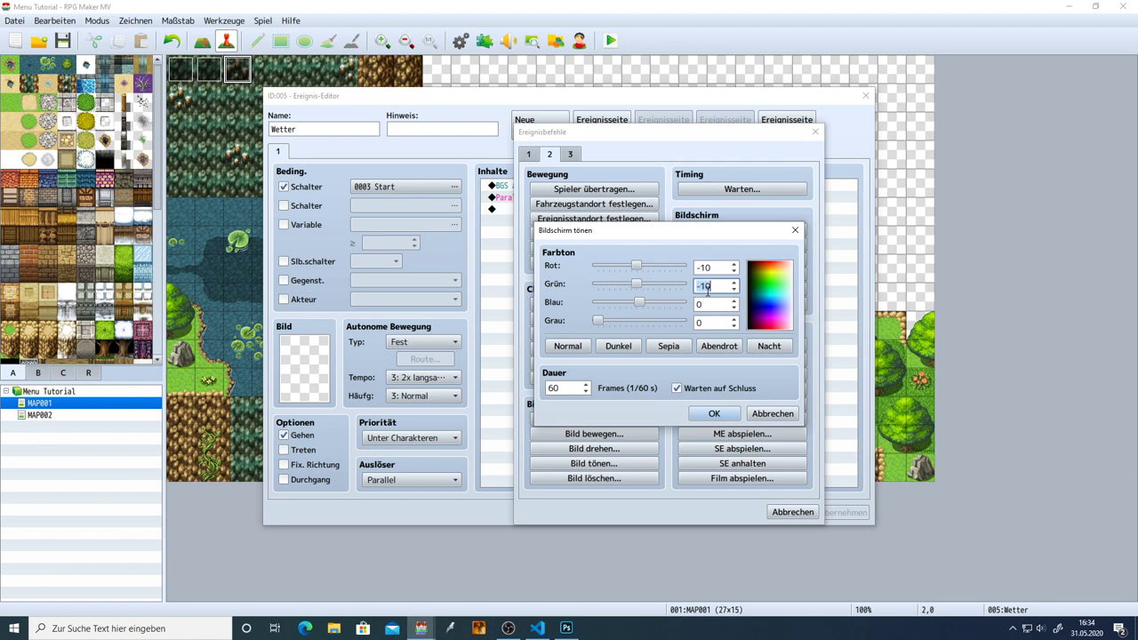
double_click(710, 304)
double_click(709, 324)
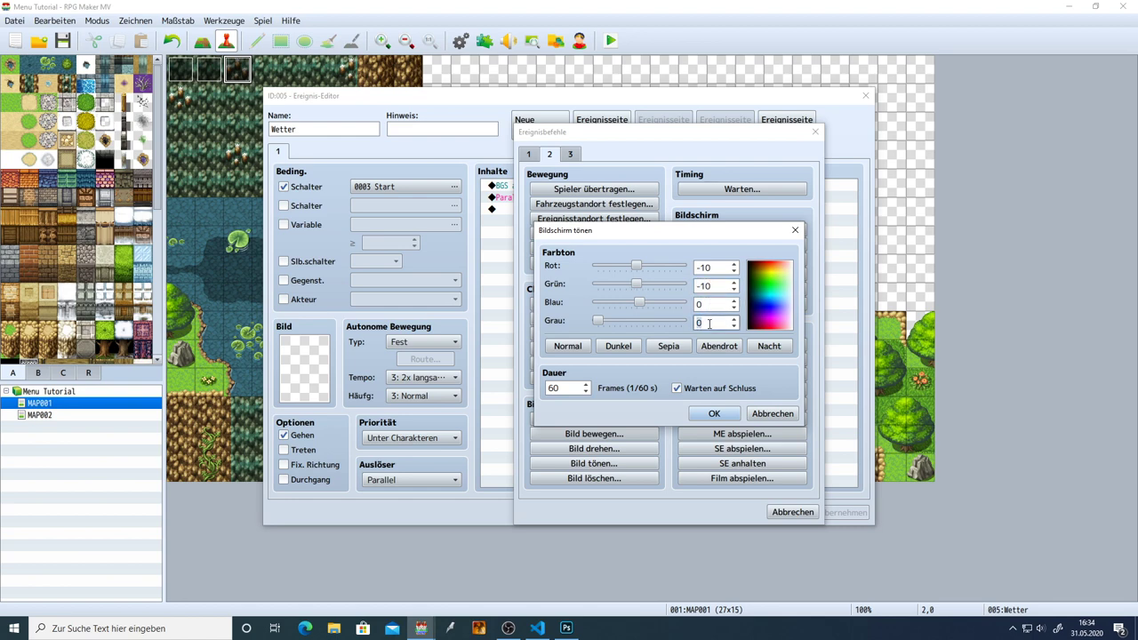
type("85")
double_click(579, 386)
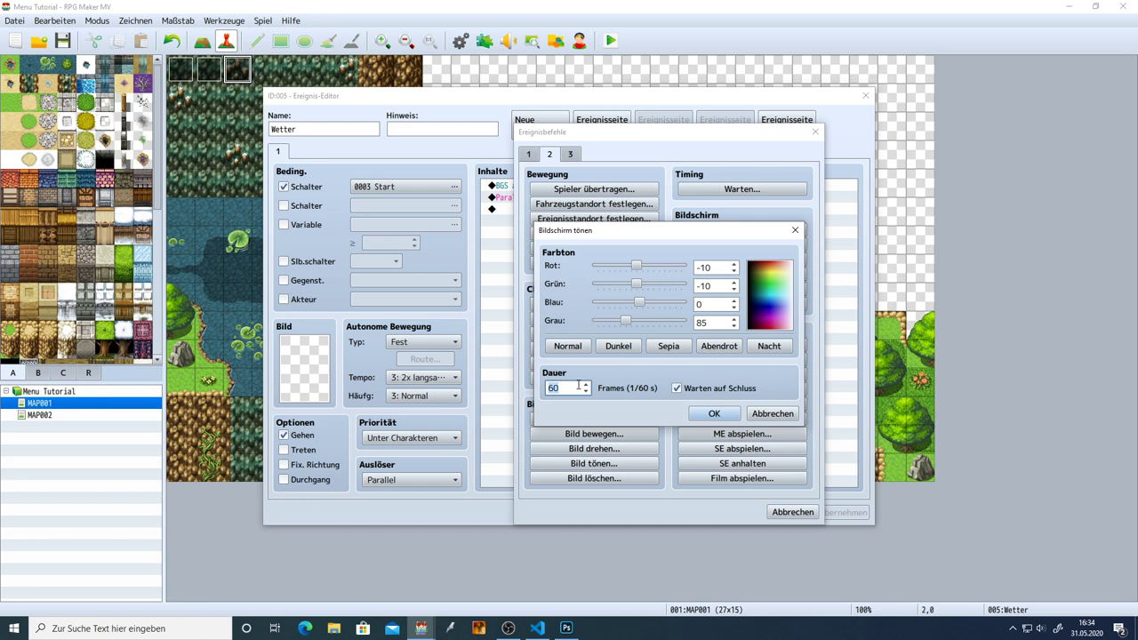
type("1")
left_click(714, 414)
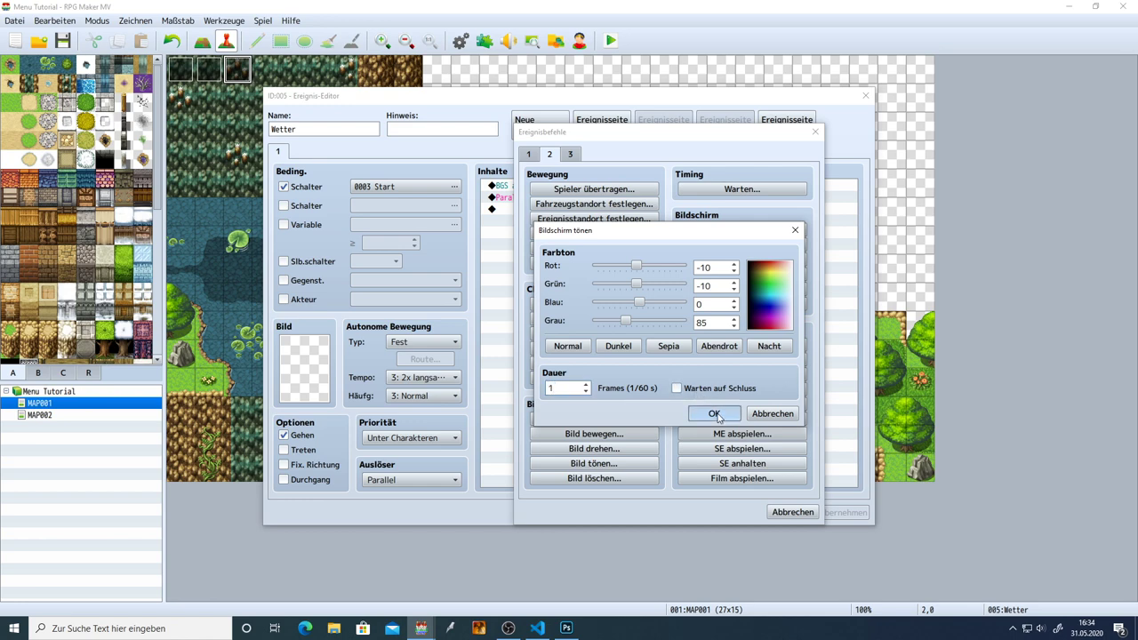
left_click(831, 513)
Add a Gewitter weather effect with strength 9 over 1 frame, without waiting for completion, and apply the event changes.
left_click(572, 221)
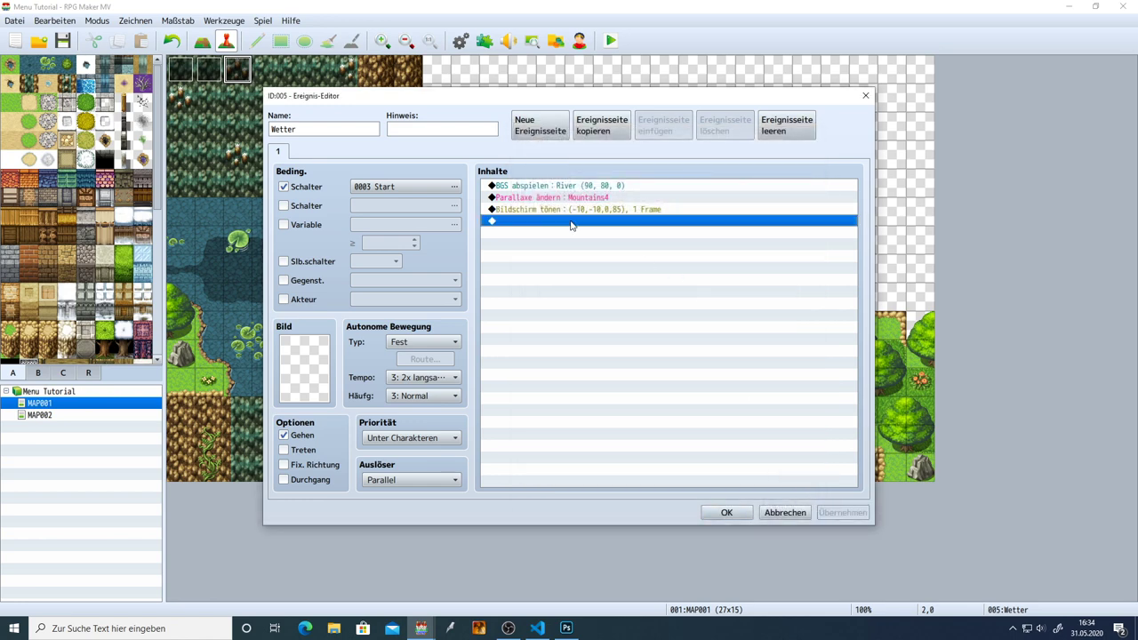
double_click(572, 221)
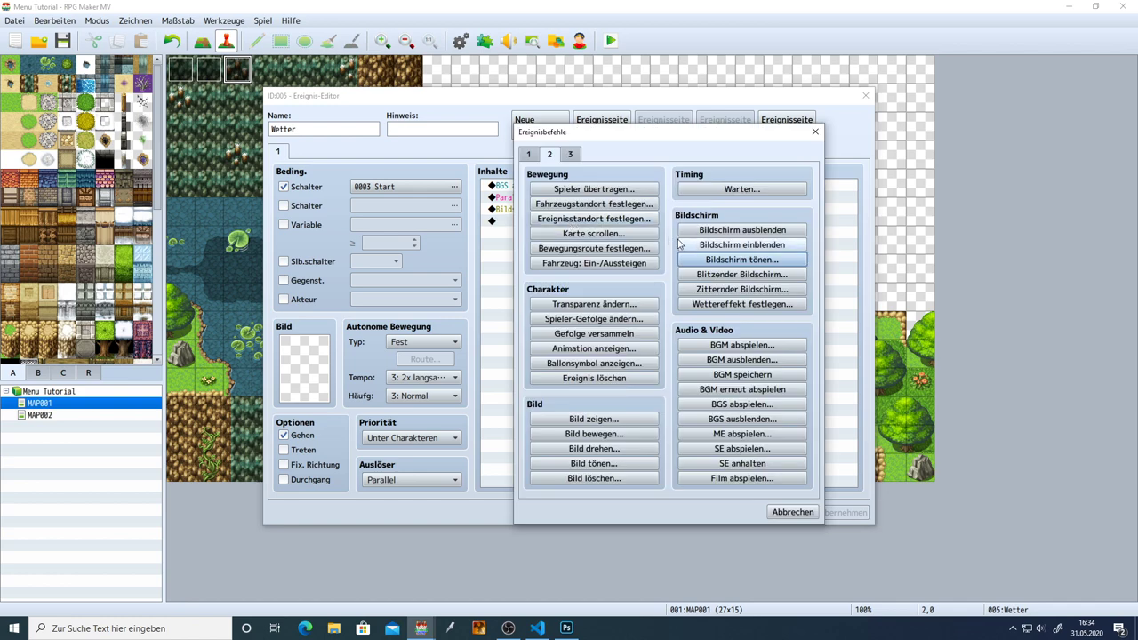
left_click(696, 304)
left_click(654, 297)
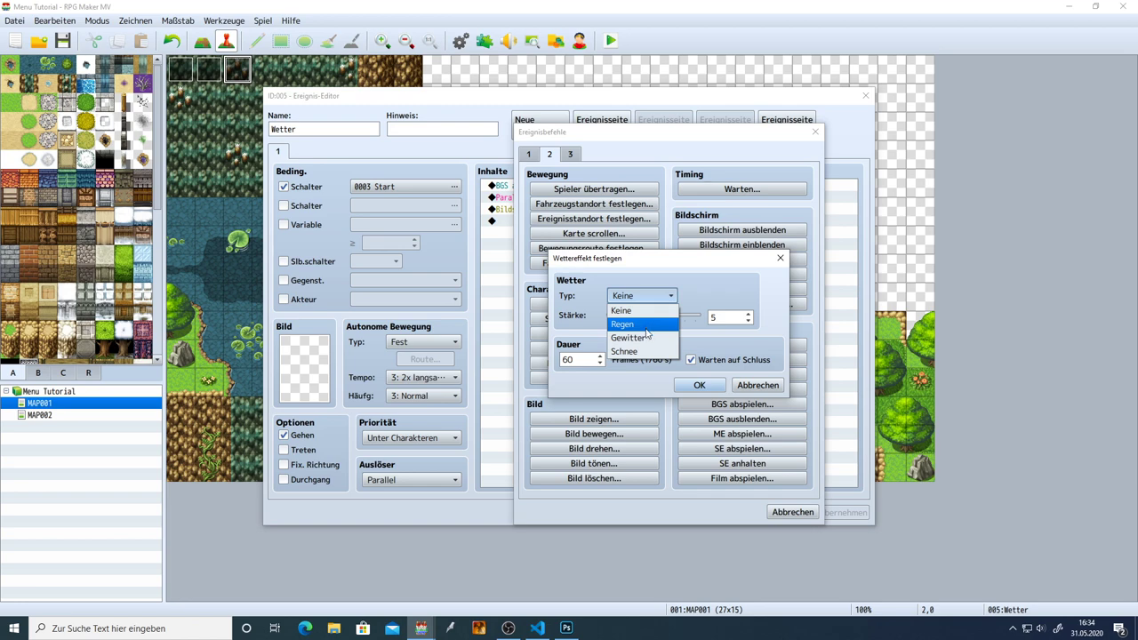
left_click(646, 338)
left_click_drag(666, 316, 695, 315)
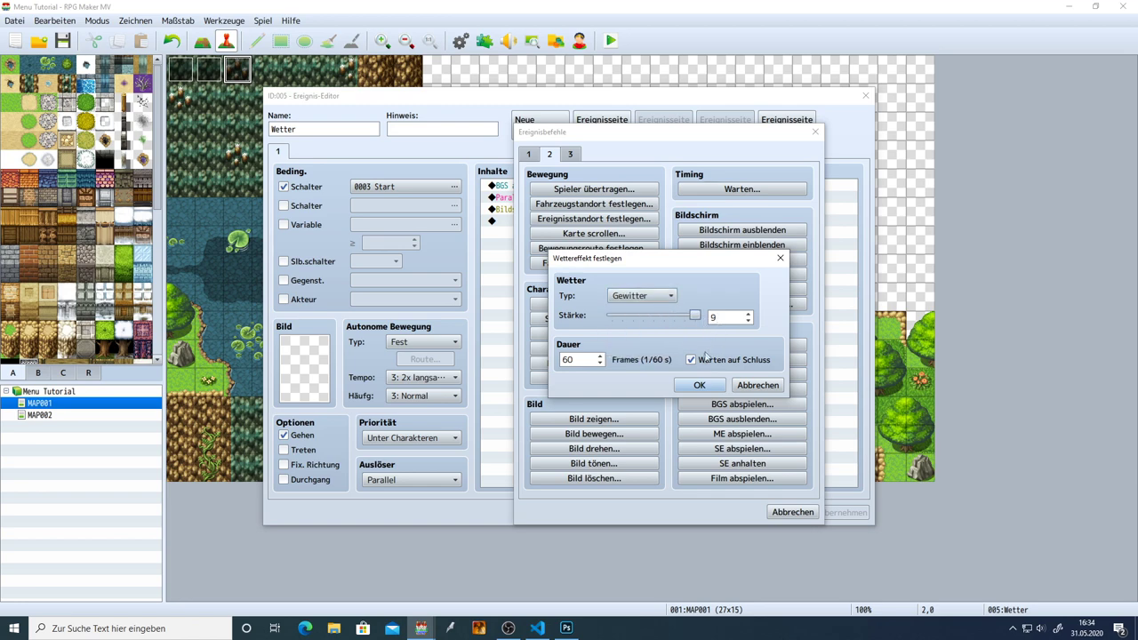
left_click(690, 359)
double_click(574, 360)
type("1")
left_click(699, 385)
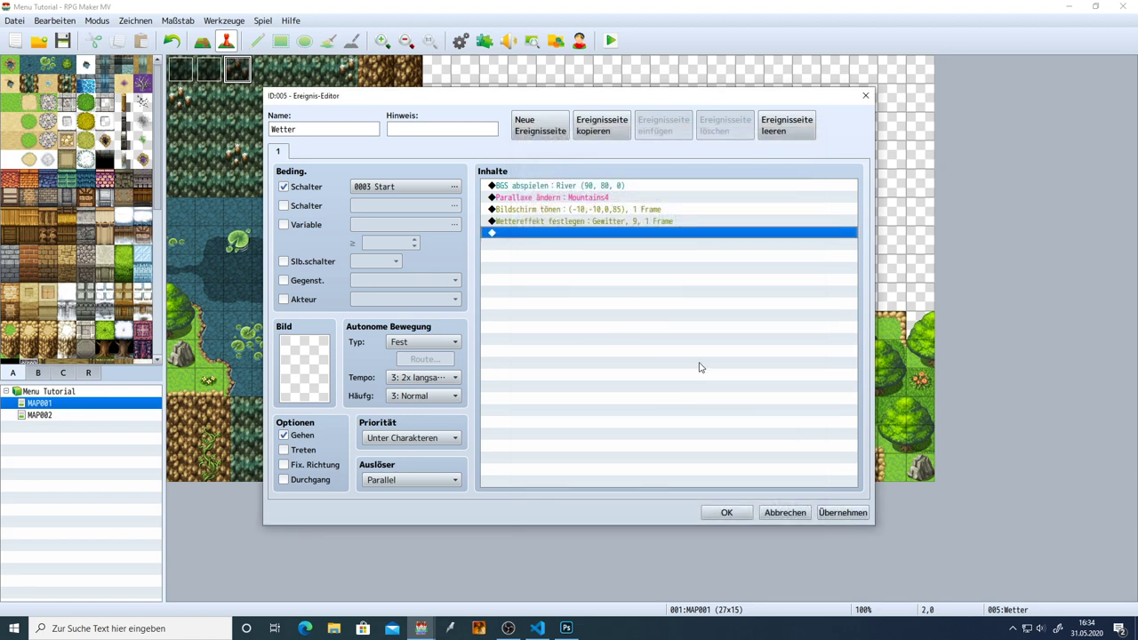
left_click(842, 512)
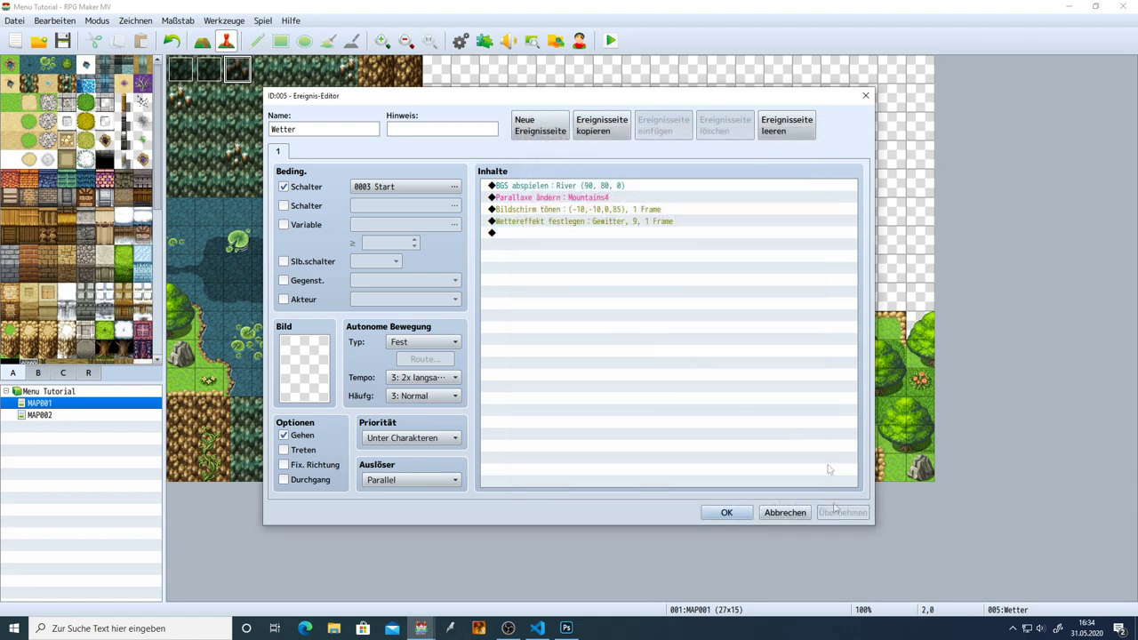
Add a command after the Gewitter weather effect that turns on switch 0004, naming that switch Wetter.
left_click(560, 233)
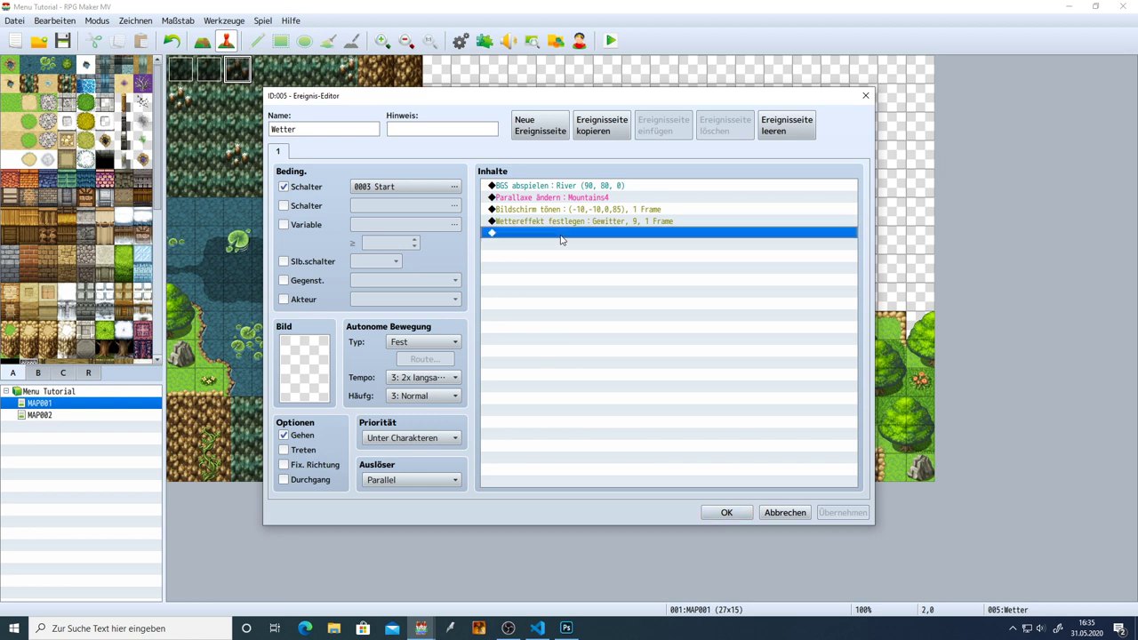
double_click(560, 233)
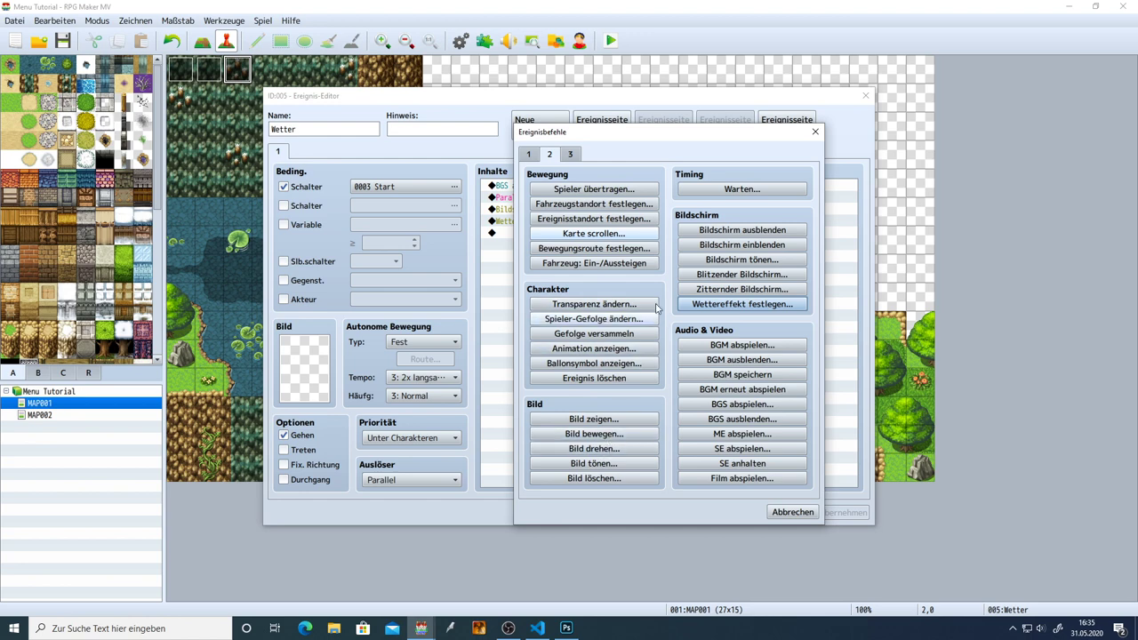
left_click(530, 154)
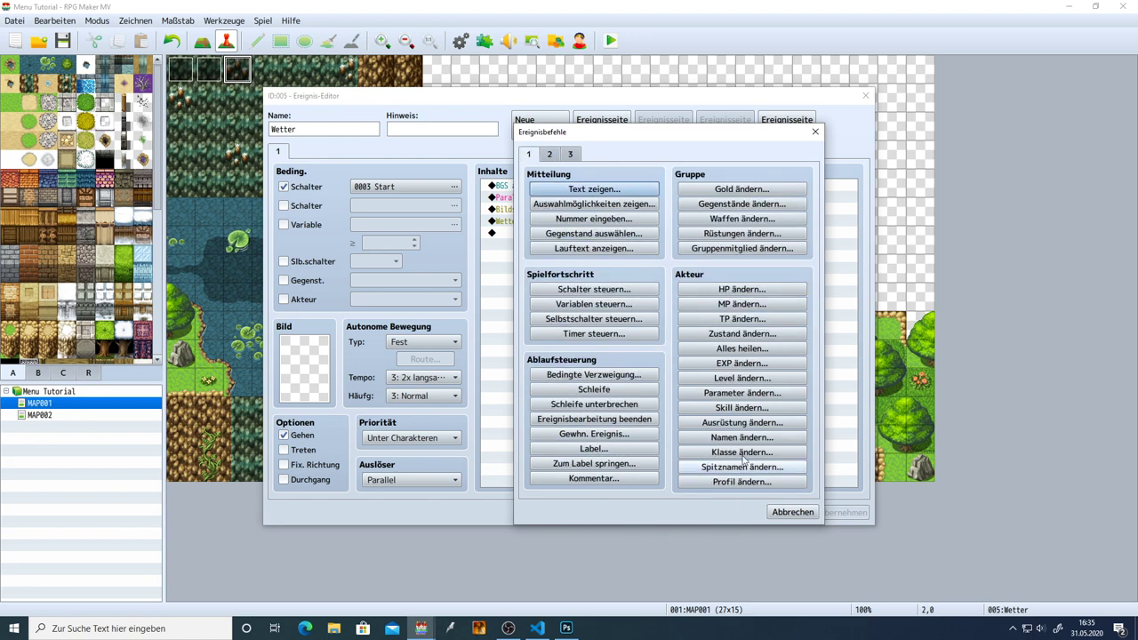
left_click(549, 156)
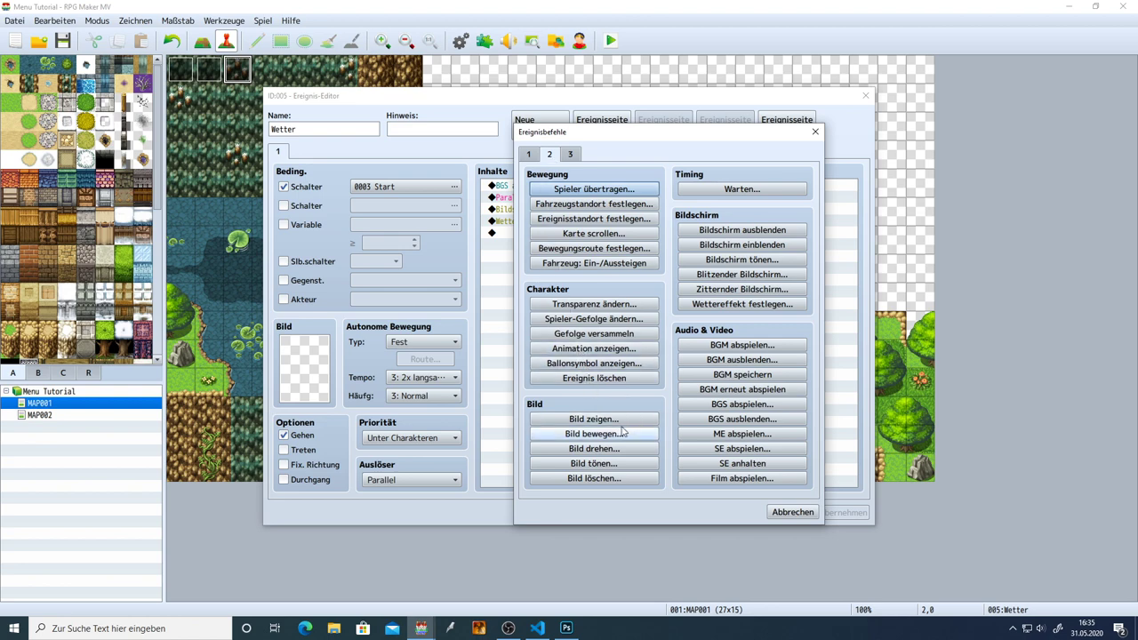
left_click(536, 155)
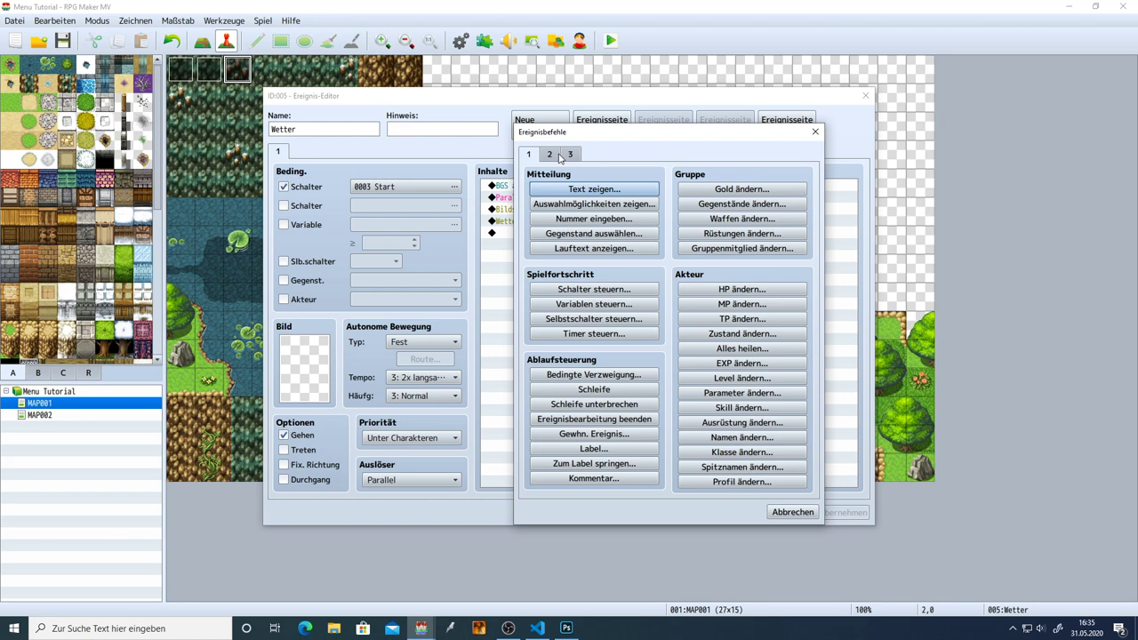
left_click(610, 289)
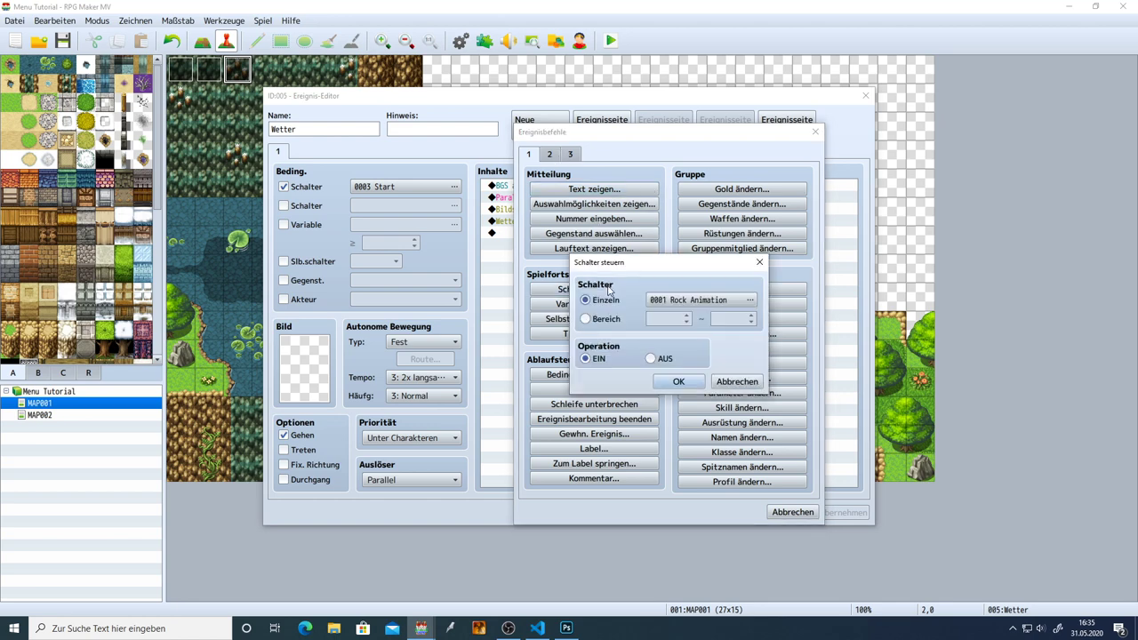
left_click(691, 300)
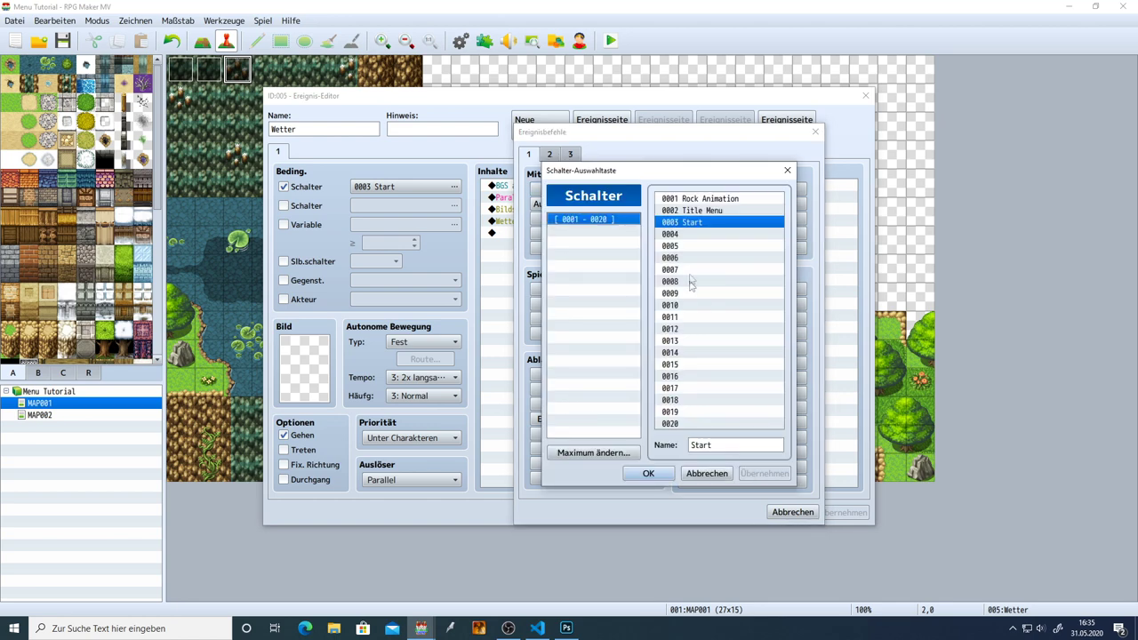
left_click(686, 235)
left_click(714, 443)
type("Wetter")
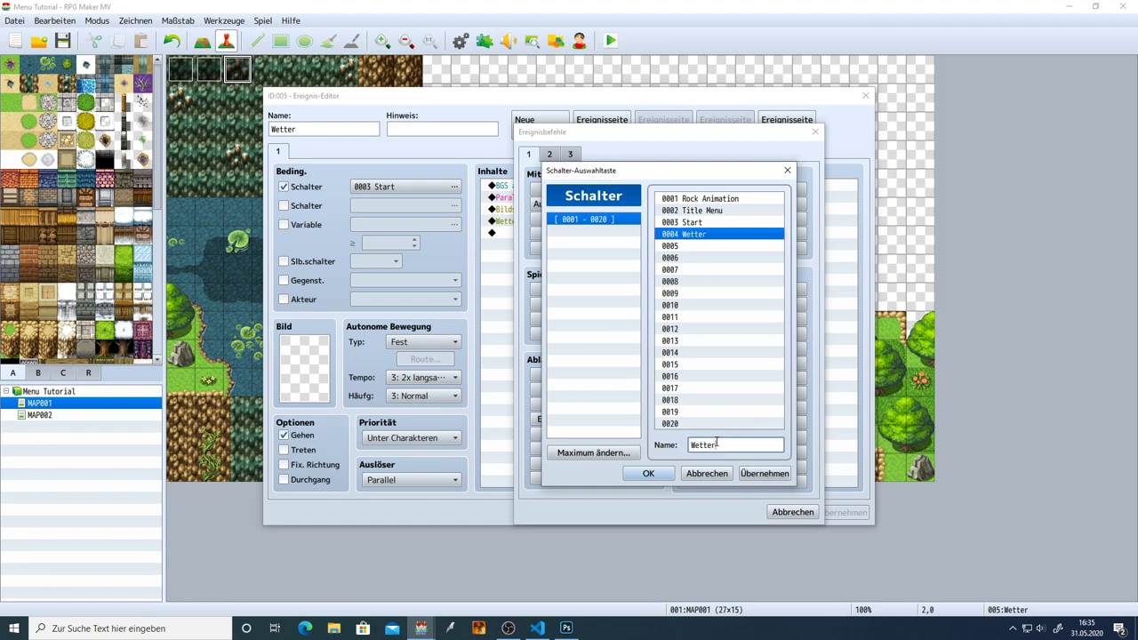
left_click(764, 473)
left_click(672, 475)
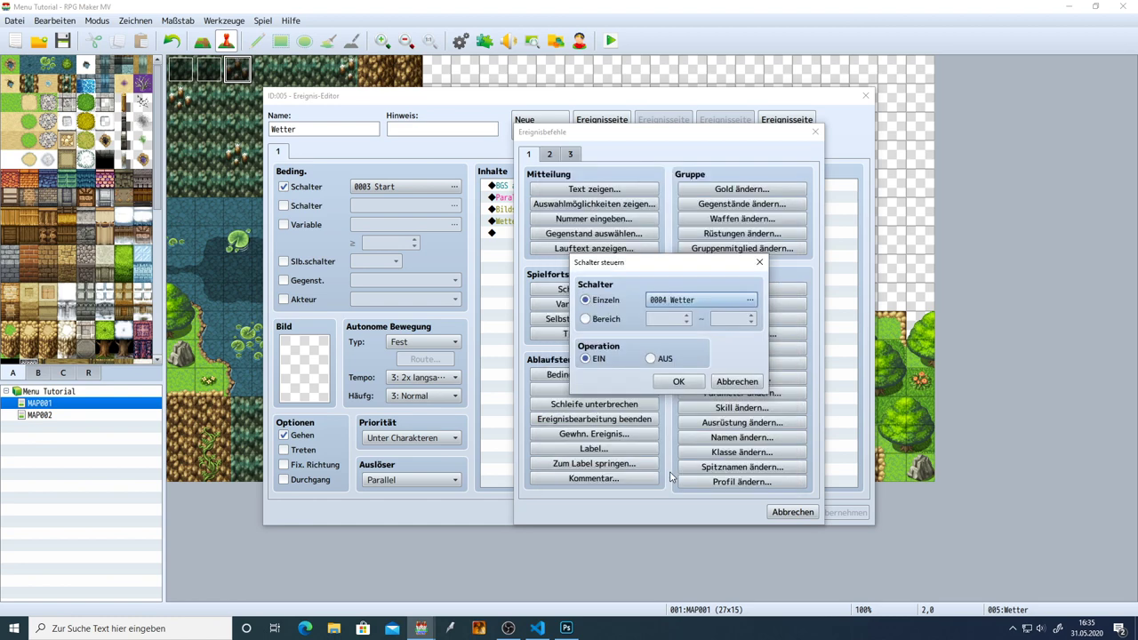
left_click(677, 382)
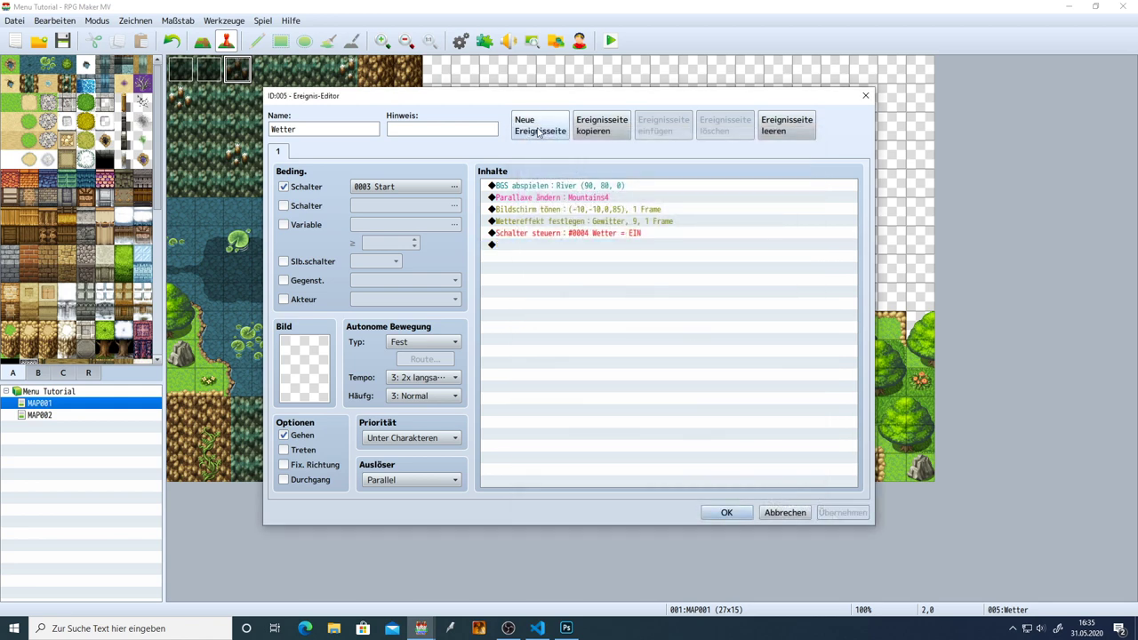
Add an empty second page to the Wetter event, conditioned on switch 0004 Wetter, and confirm the event.
left_click(538, 131)
left_click(284, 187)
left_click(405, 187)
double_click(590, 217)
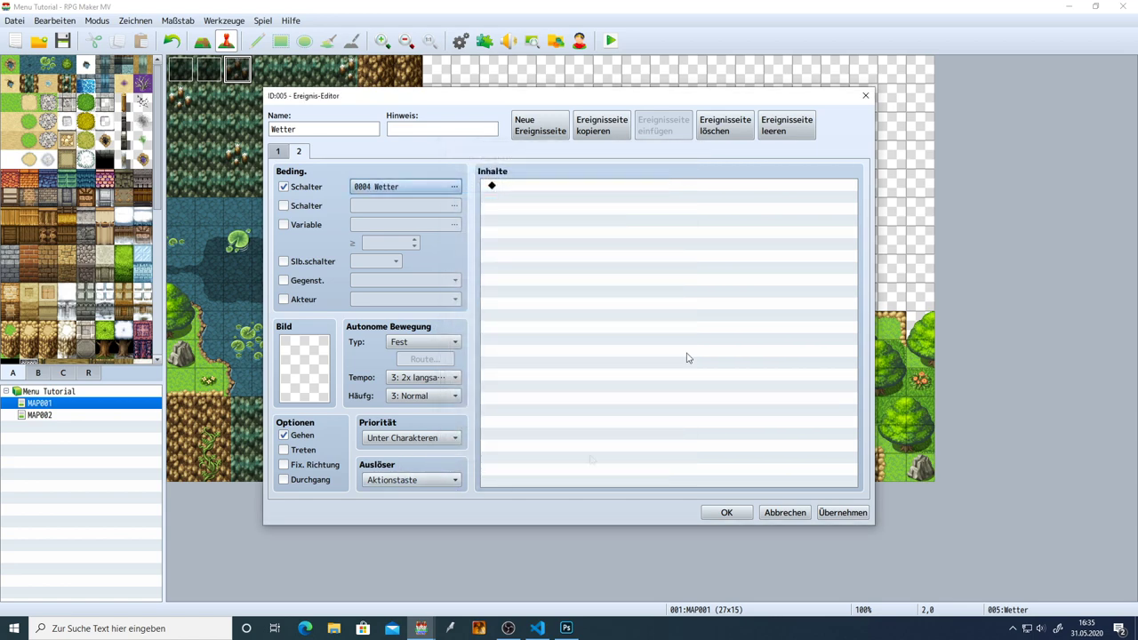
left_click(831, 512)
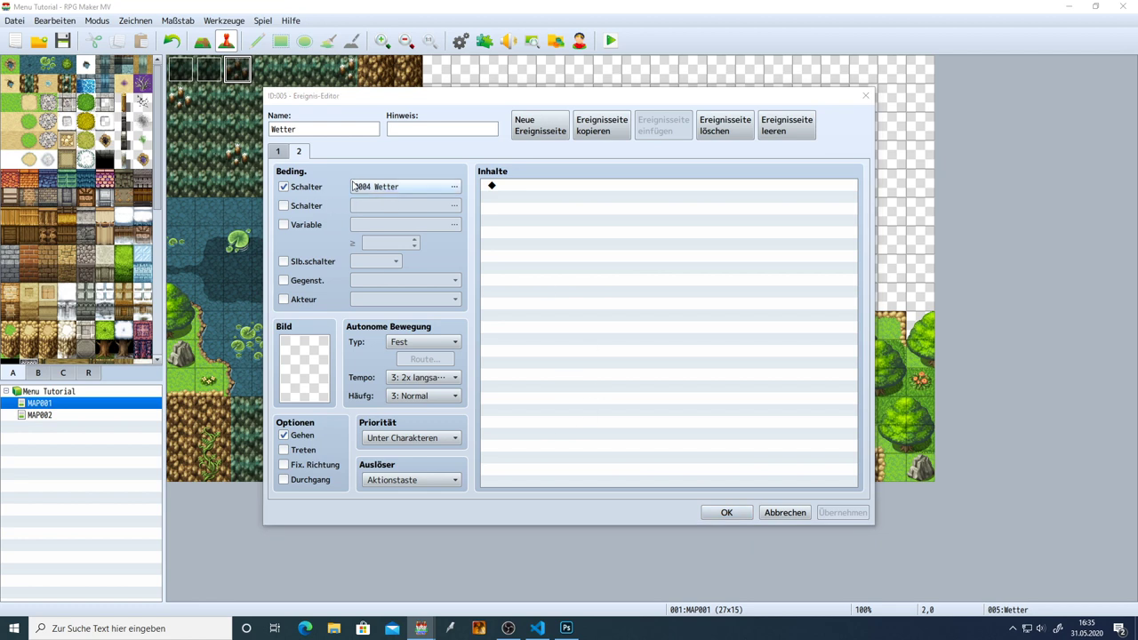
left_click(281, 151)
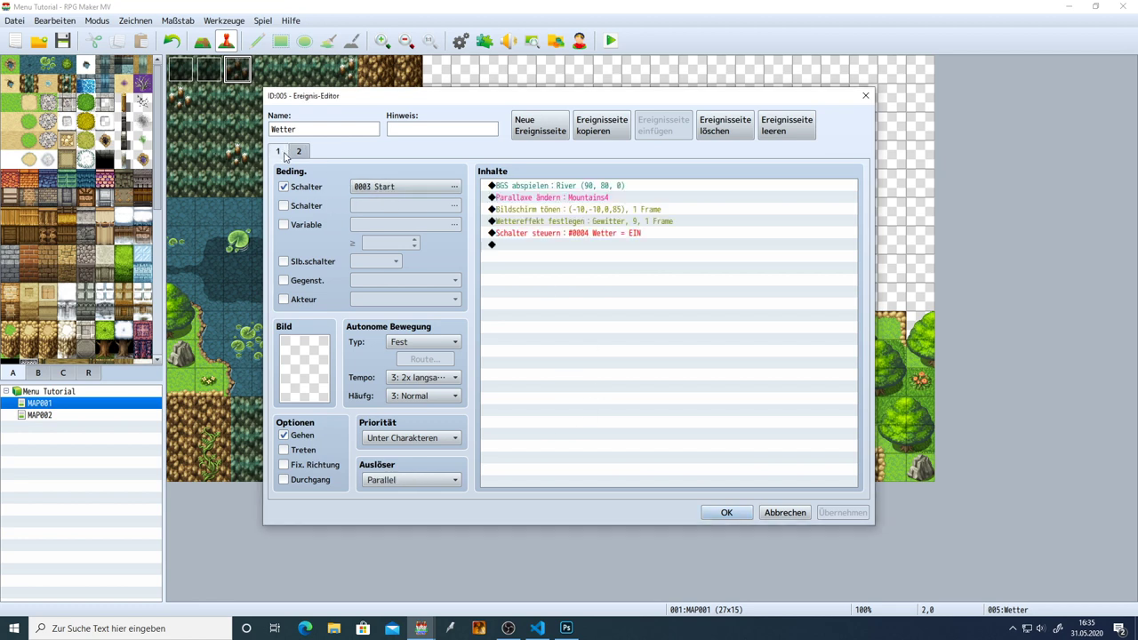
left_click(724, 514)
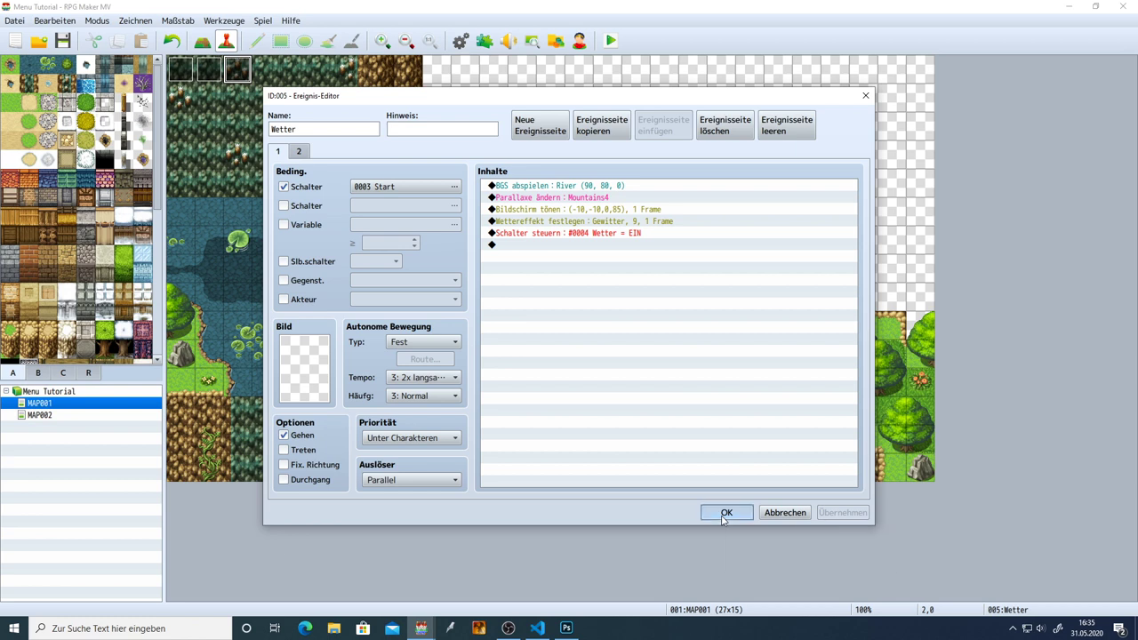
left_click(298, 151)
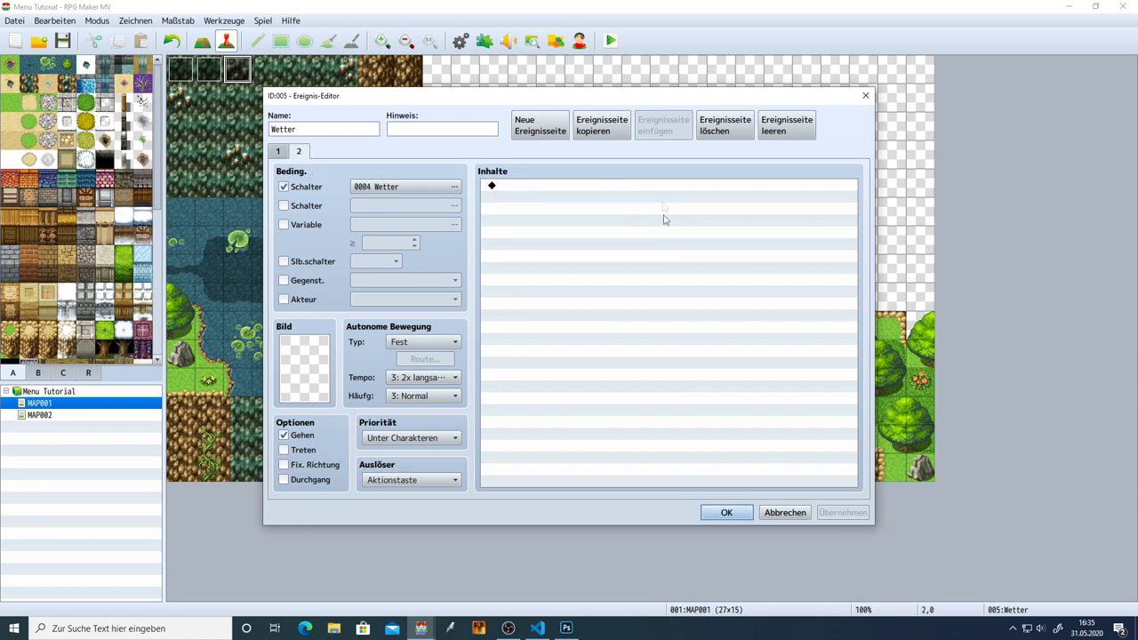
left_click(726, 512)
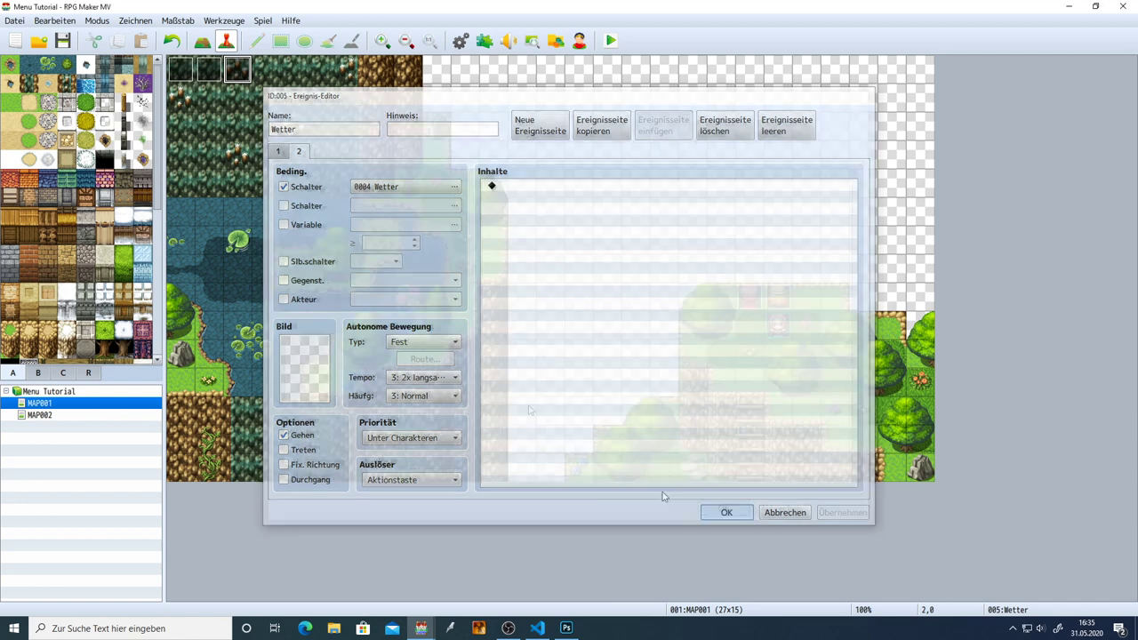
Save the project, playtest the title screen through its opening animation to the menu bar, and close the game.
left_click(64, 42)
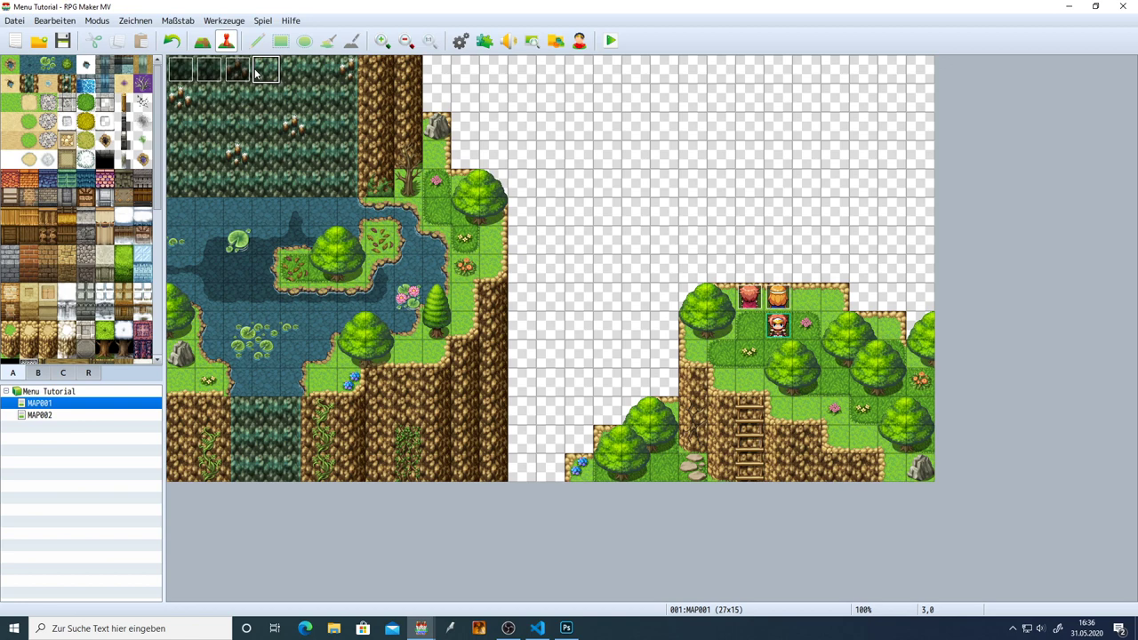
left_click(611, 41)
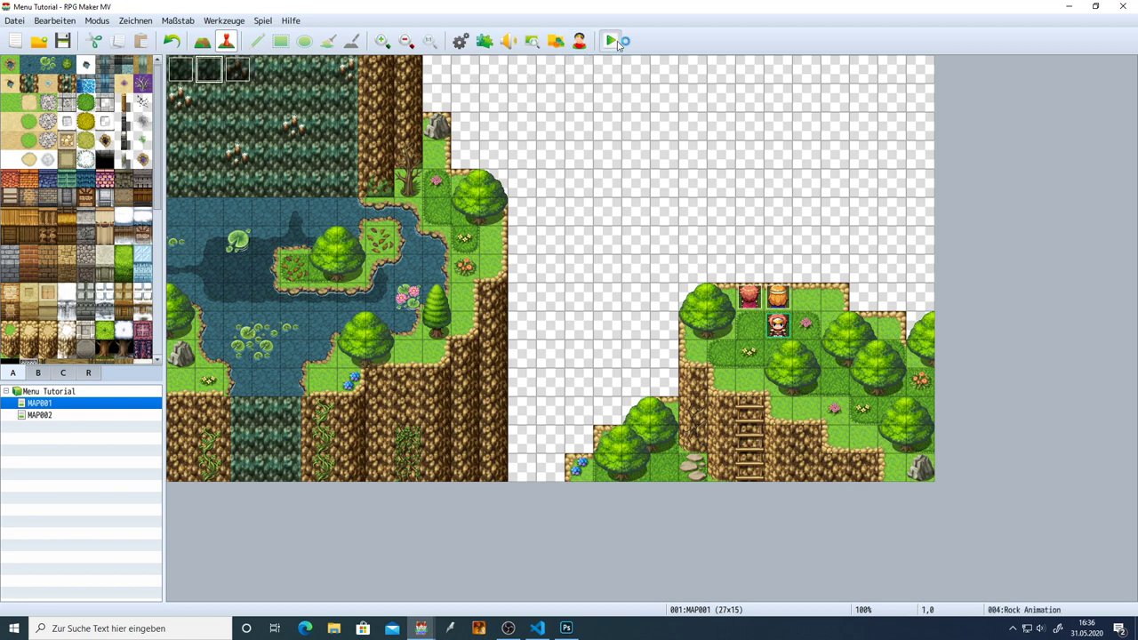
key("Return")
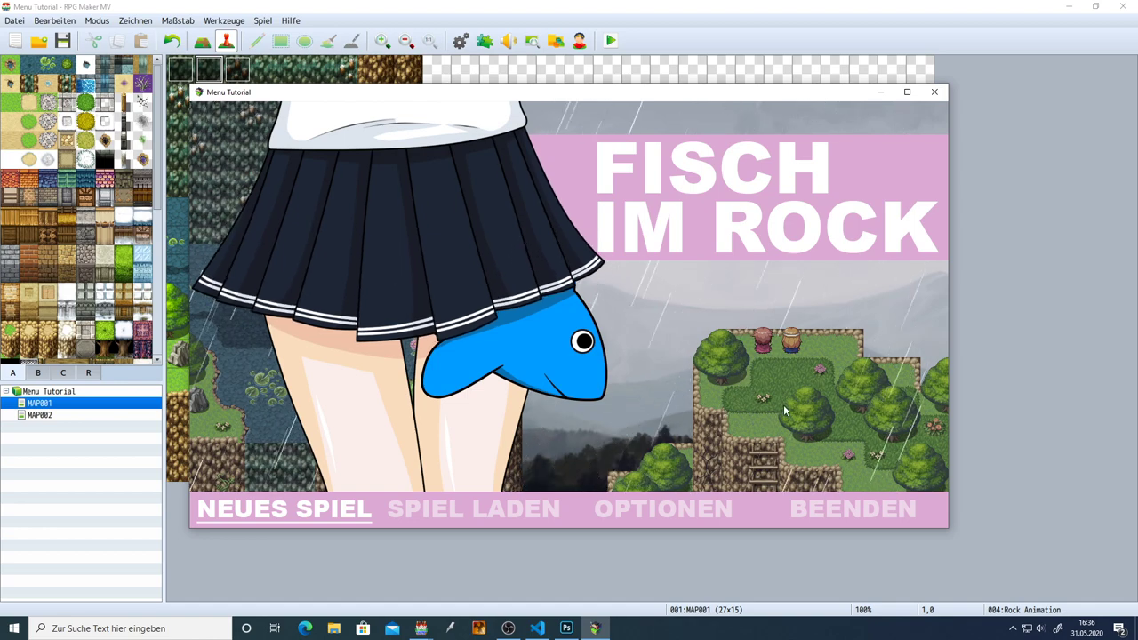
left_click(934, 92)
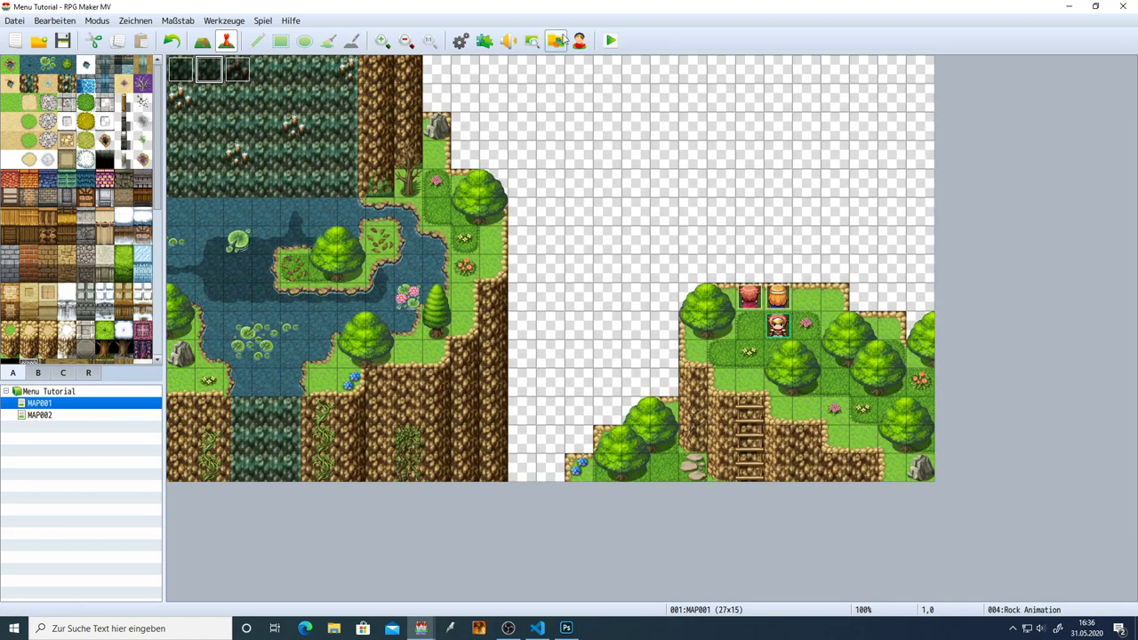
Playtest the title screen once more, confirm the start prompt to check the transition with weather, and close the game.
left_click(610, 39)
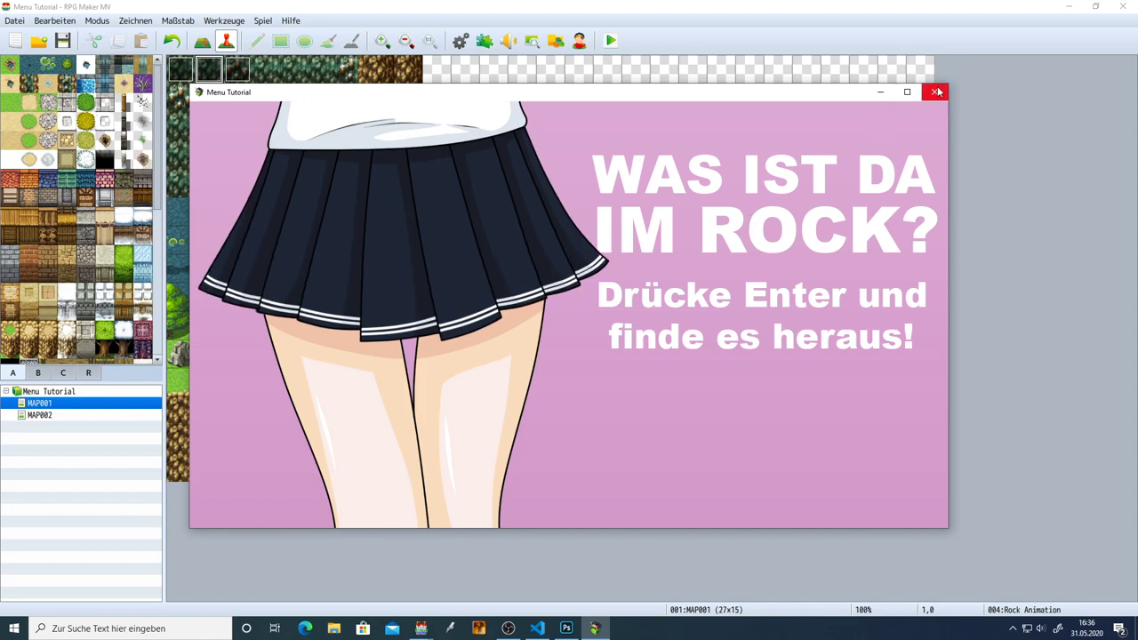
key("Return")
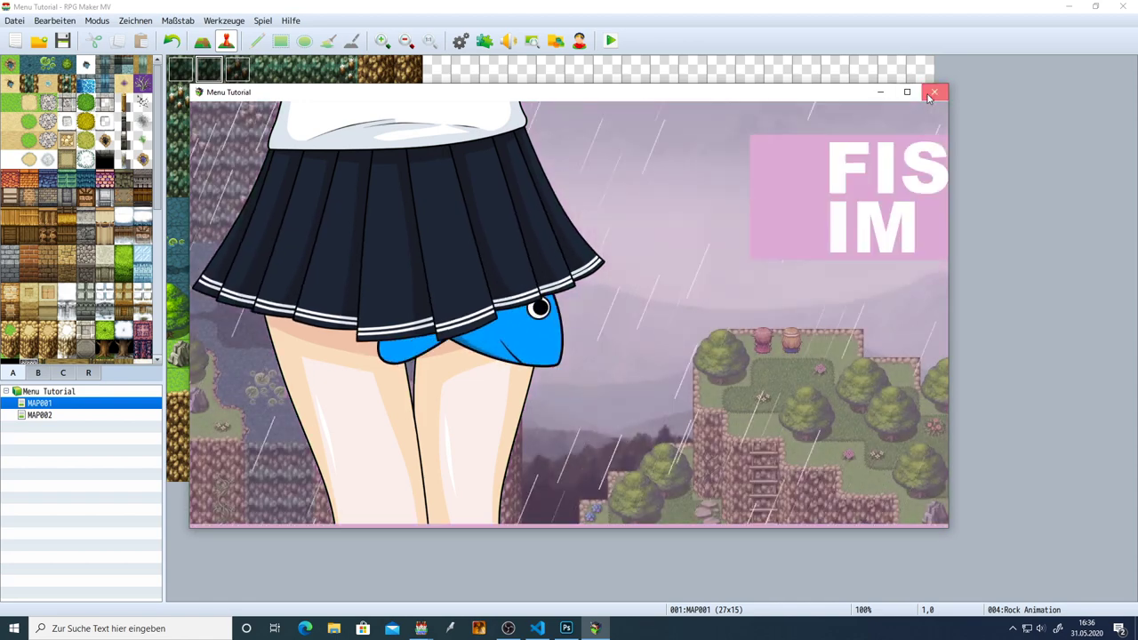
left_click(934, 91)
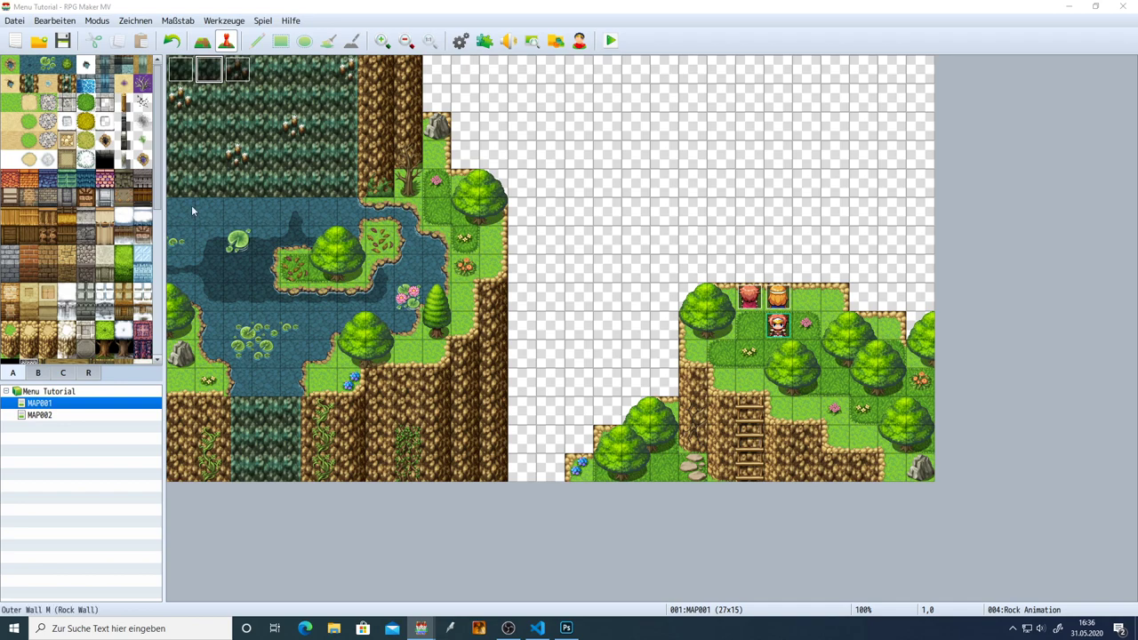
Duplicate the whole OK-key conditional branch below itself on page 2 of the Title Start event.
double_click(212, 75)
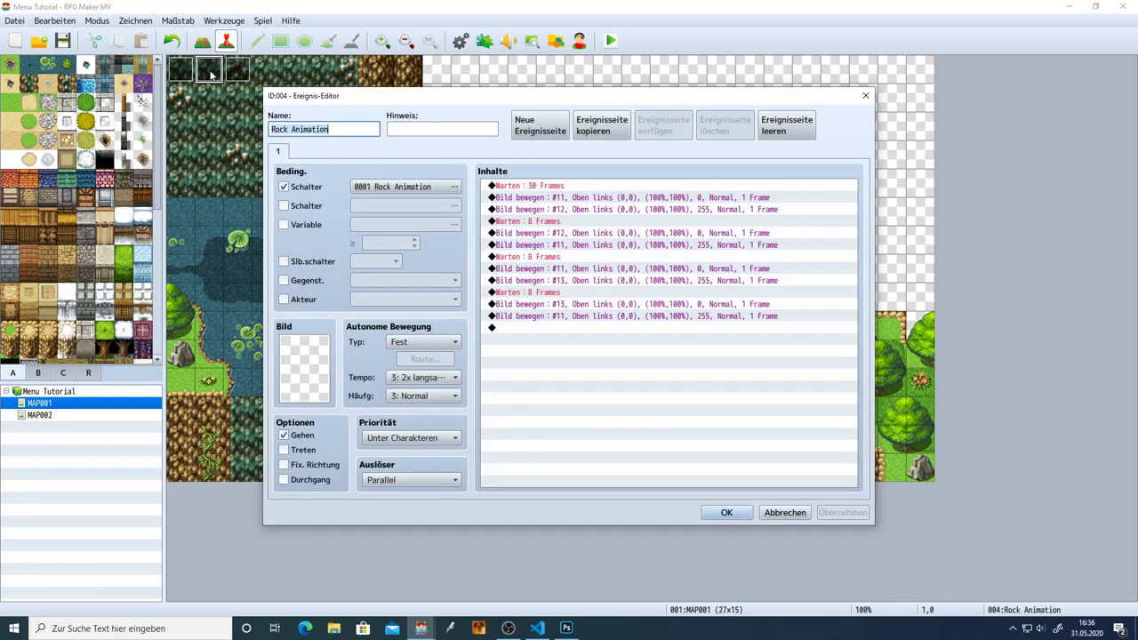
left_click(865, 96)
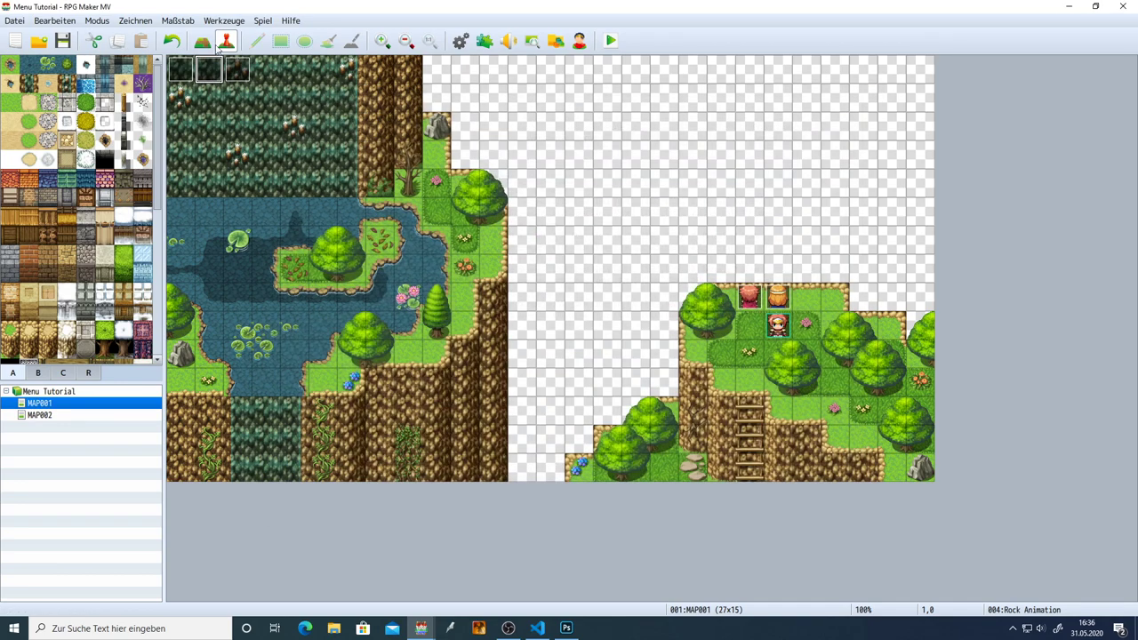
double_click(181, 73)
left_click(300, 151)
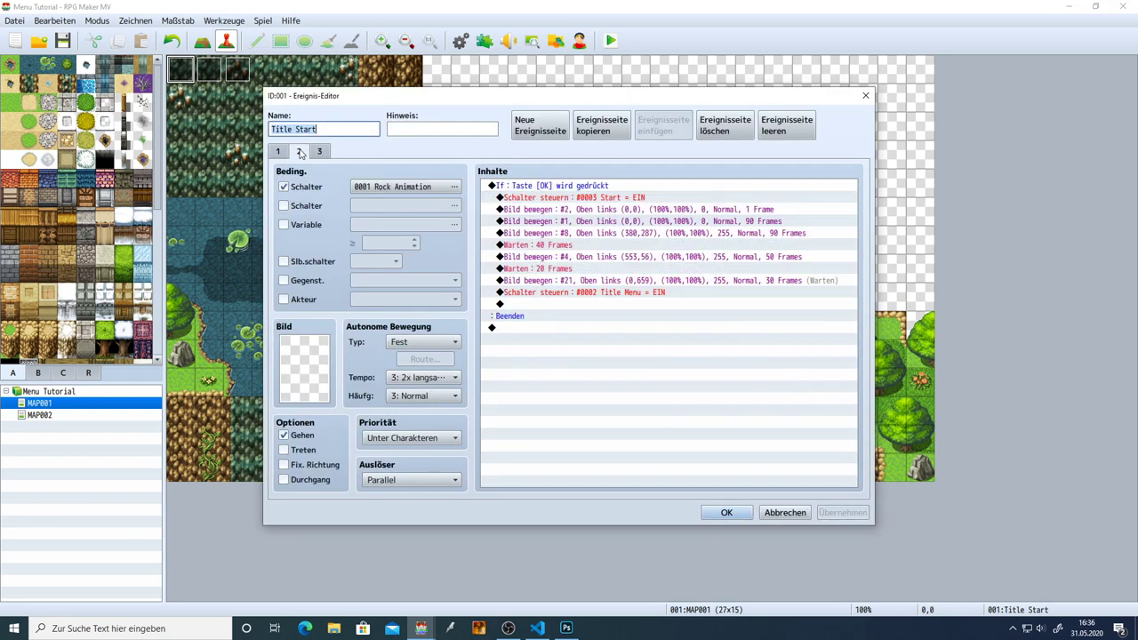
left_click(558, 188)
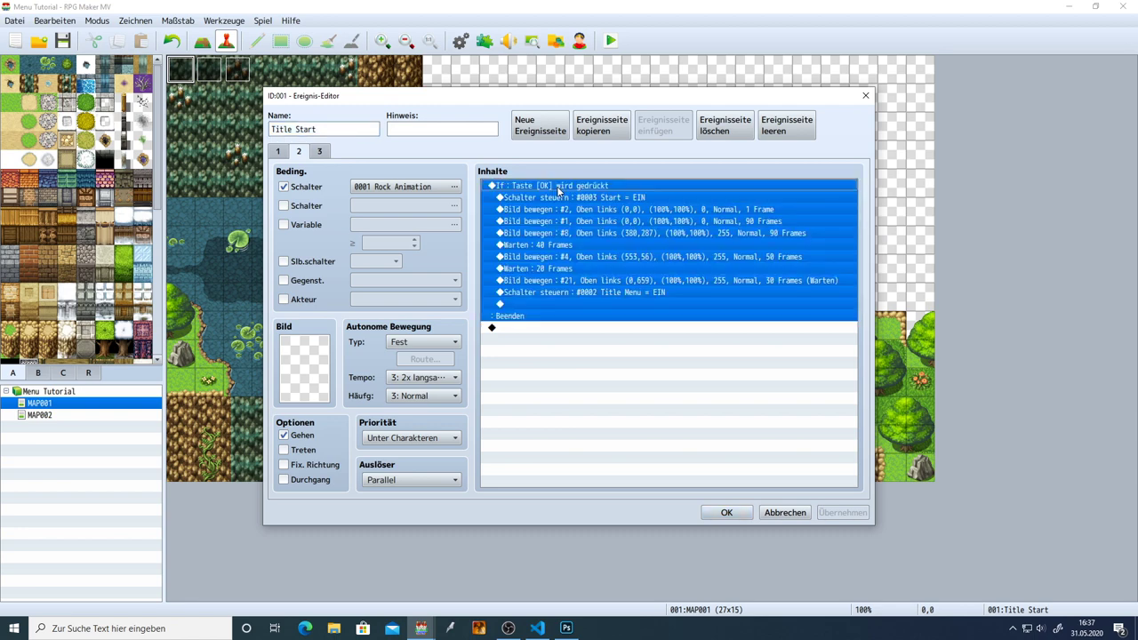
left_click(527, 329)
key("ctrl+v")
Change the duplicated branch's condition to the script TouchInput.isTriggered(); and confirm it.
left_click(528, 329)
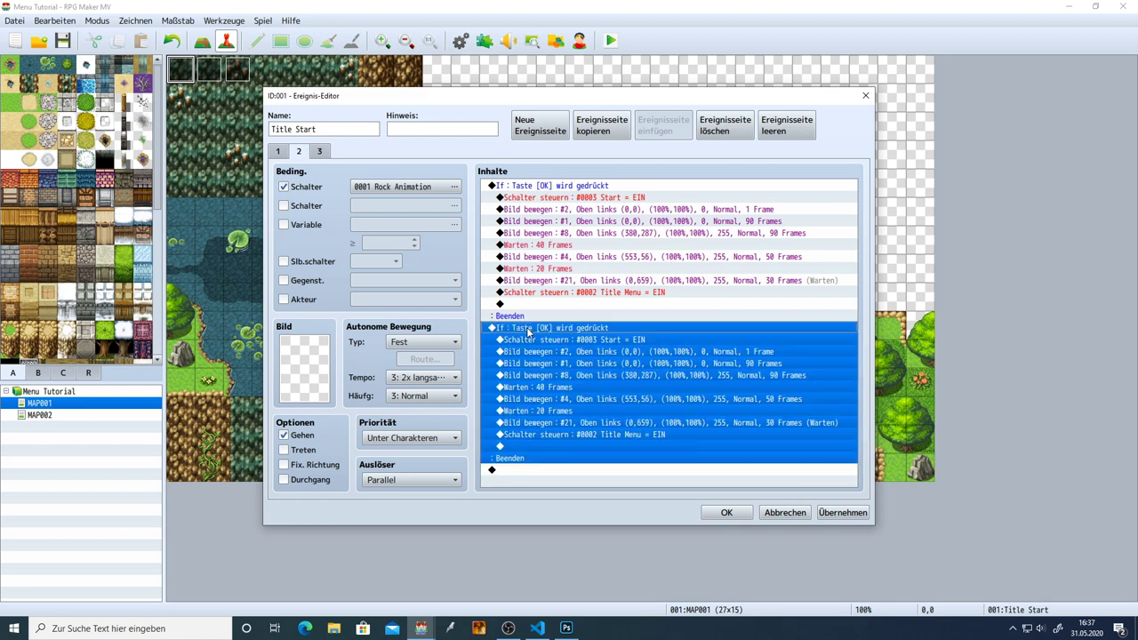
double_click(528, 329)
left_click(779, 432)
right_click(548, 331)
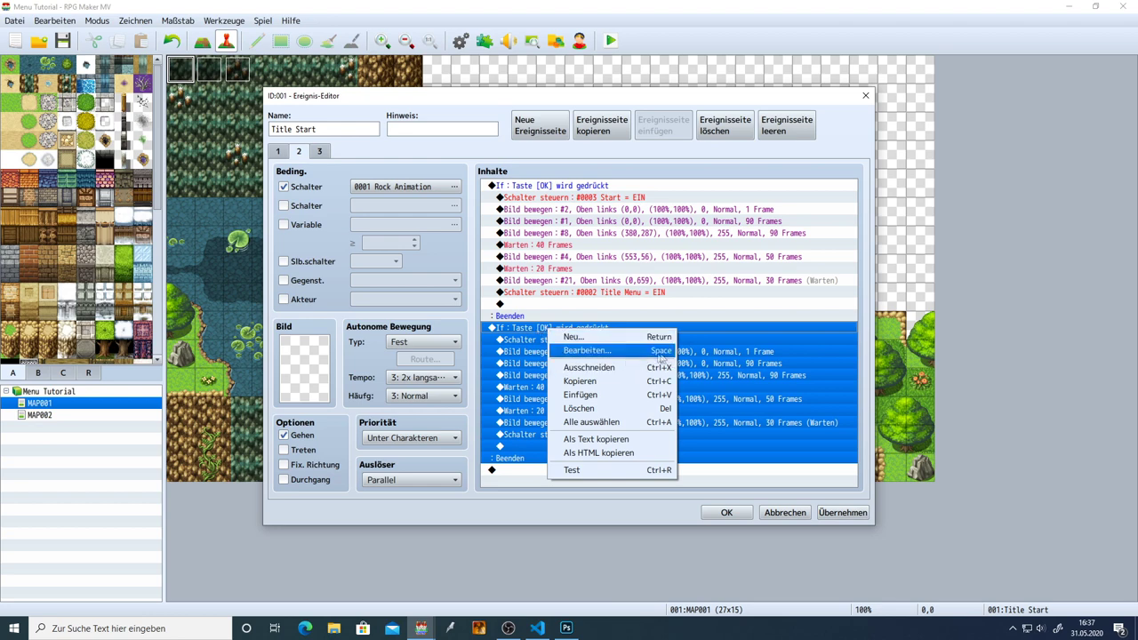
left_click(532, 330)
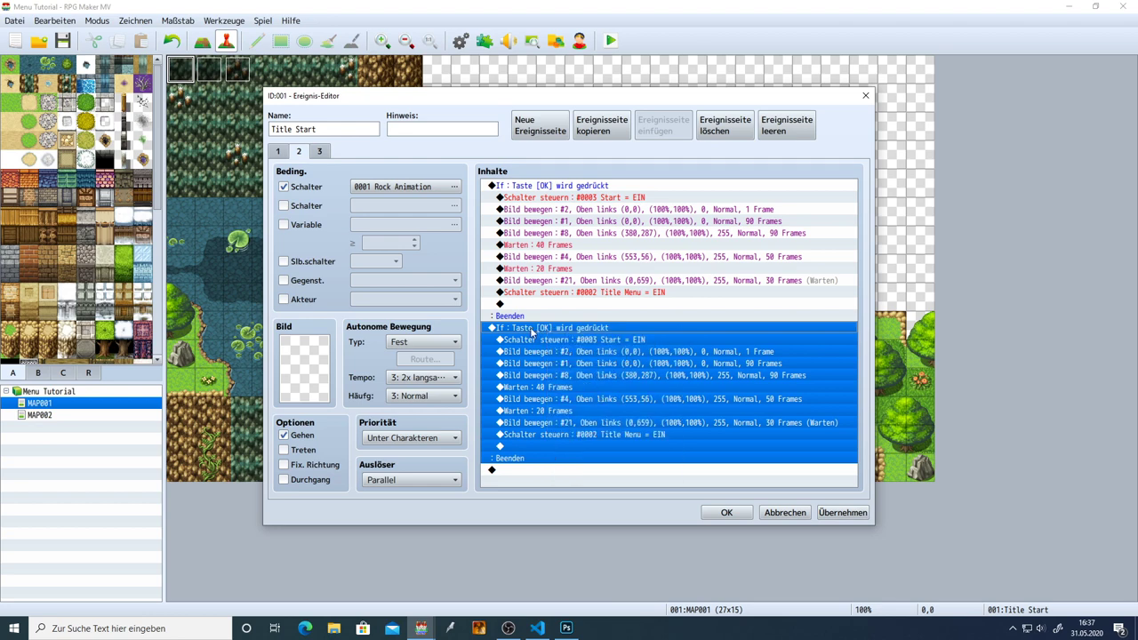
double_click(531, 330)
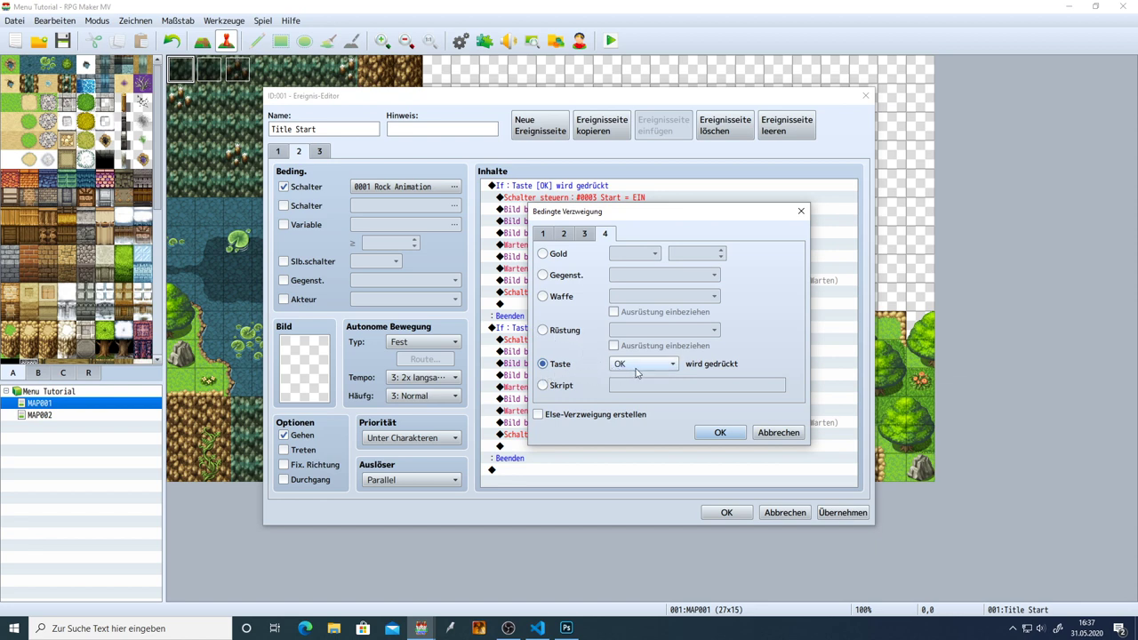
left_click(543, 385)
left_click(632, 385)
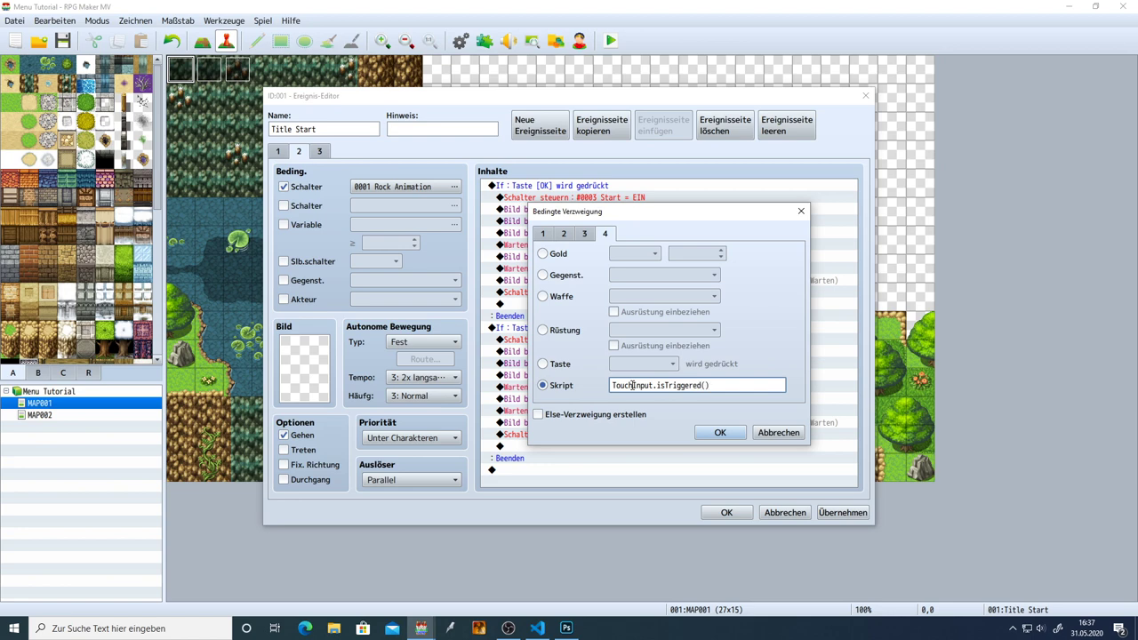
left_click_drag(735, 381, 601, 391)
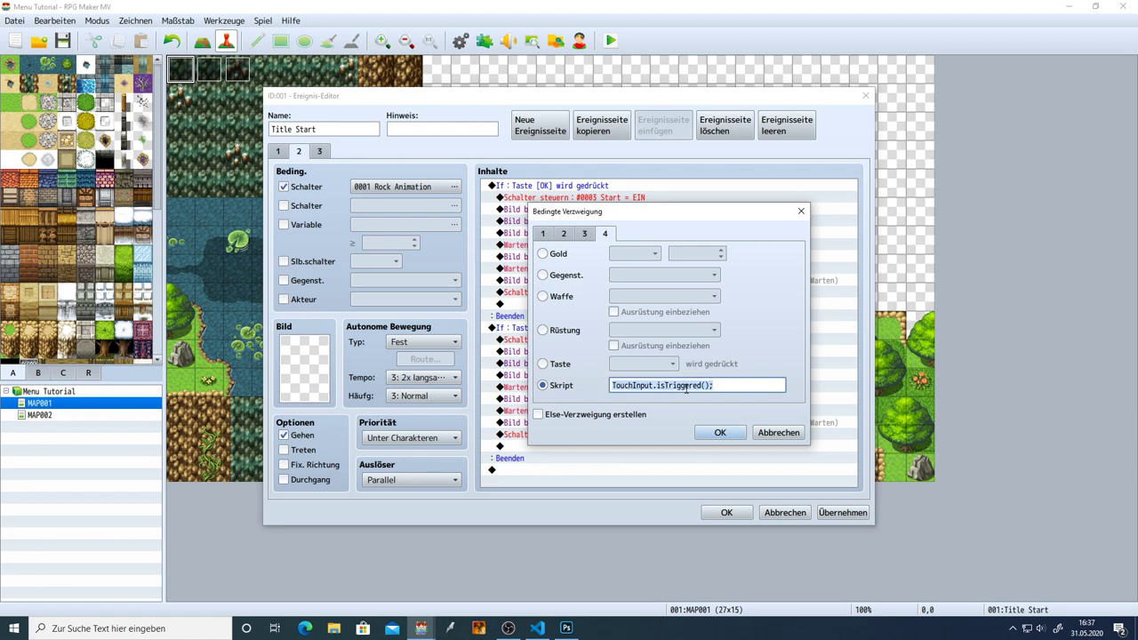
left_click(714, 385)
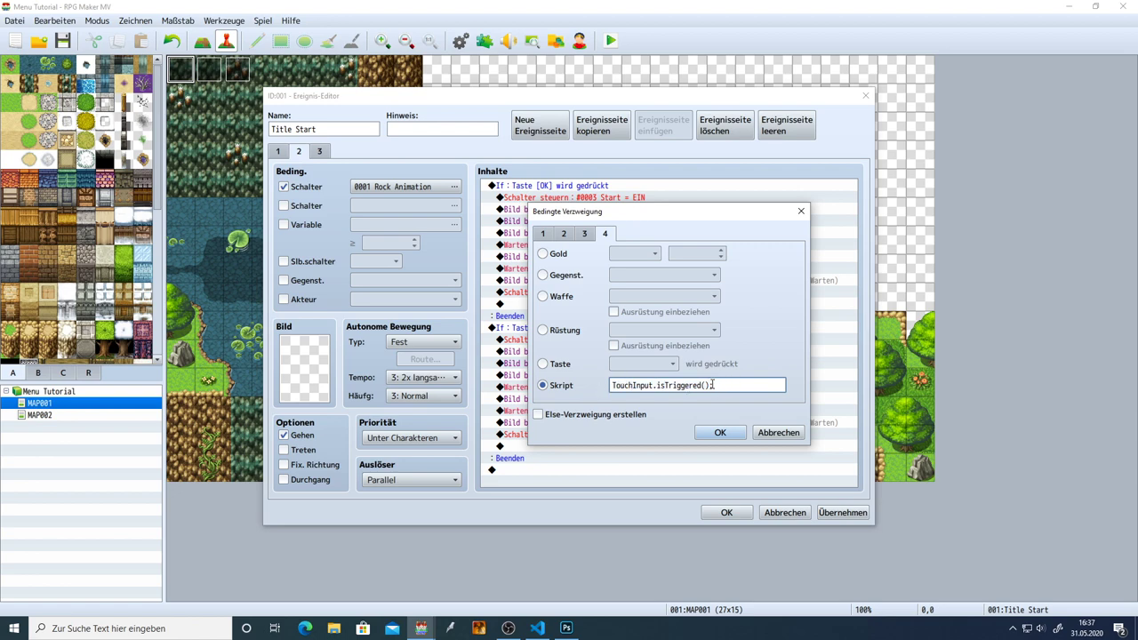
left_click(715, 433)
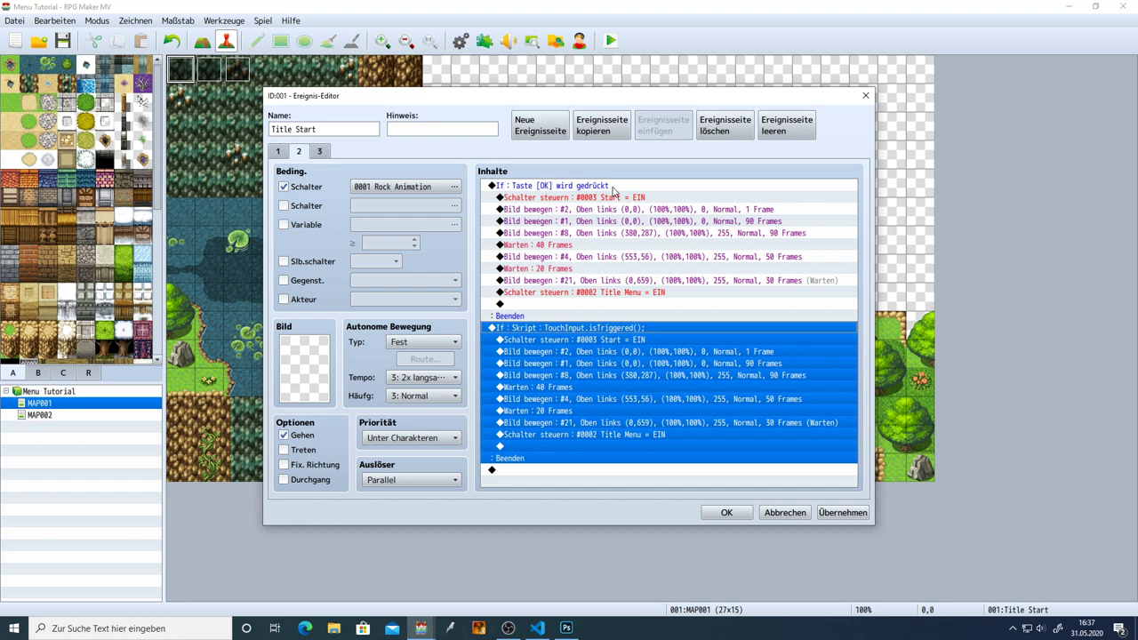
Confirm the Title Start event, save the project, playtest the title screen through to the menu bar, and close the game.
left_click(622, 352)
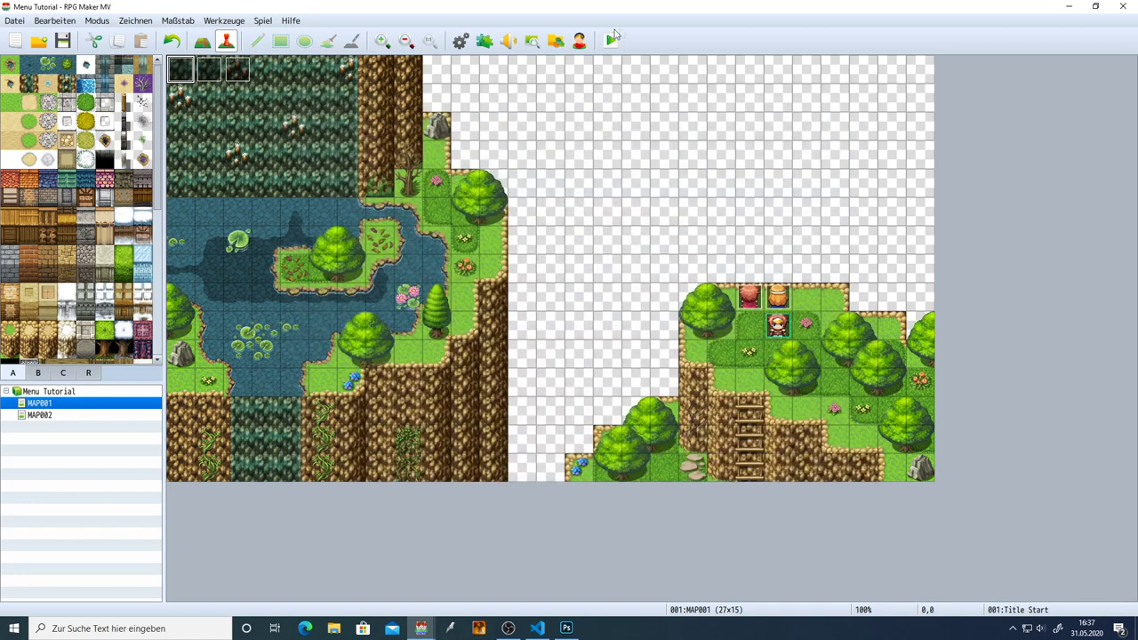
left_click(726, 513)
left_click(611, 41)
left_click(529, 334)
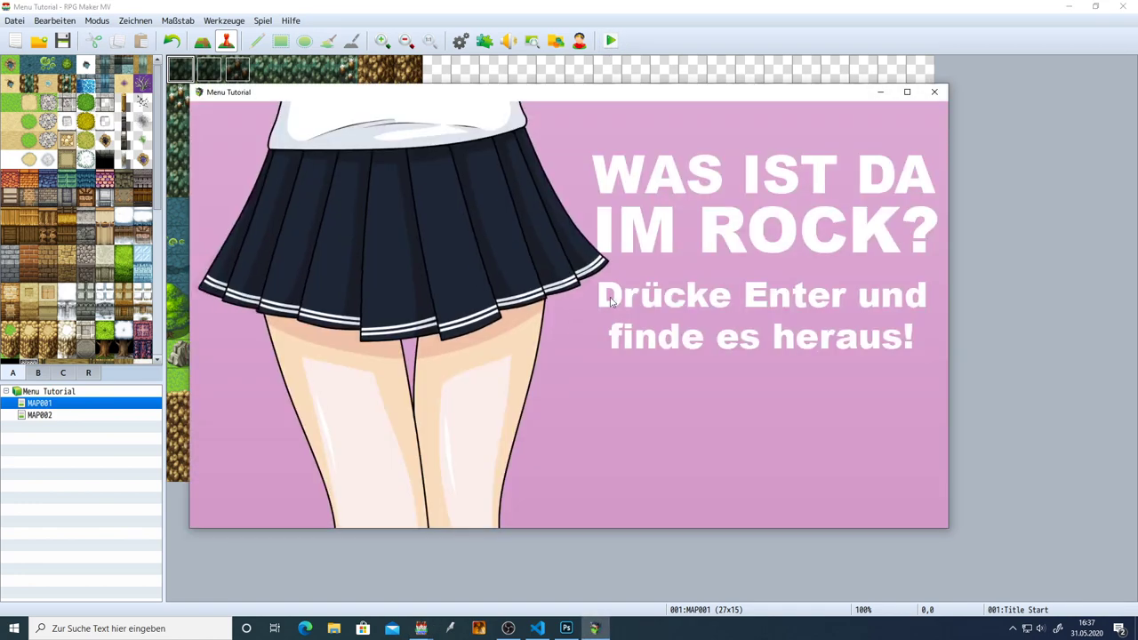
key("Return")
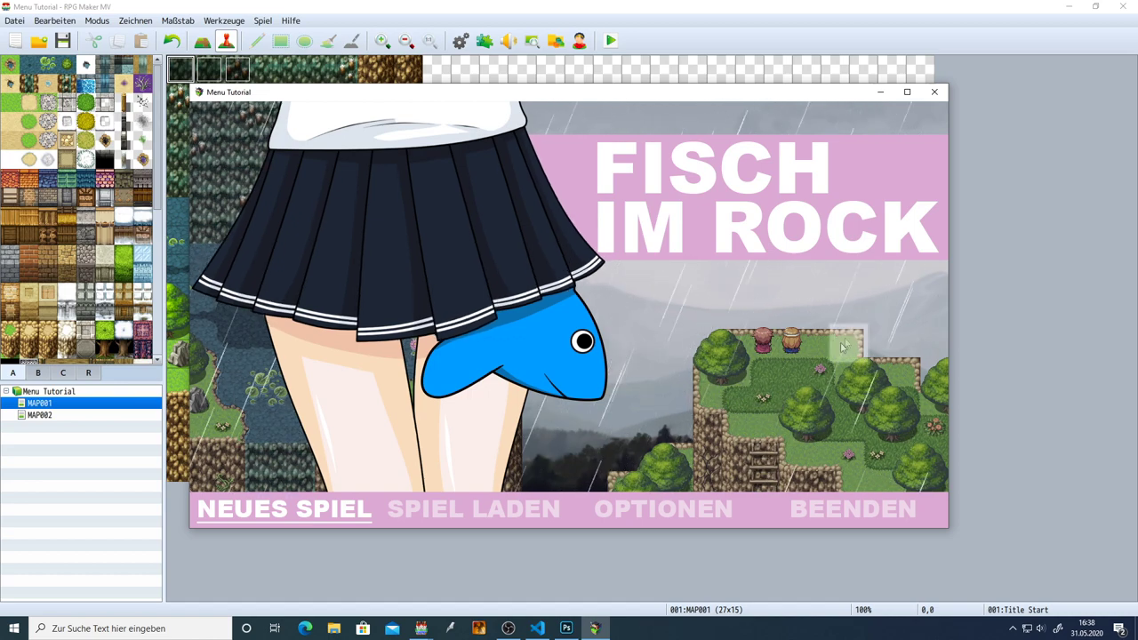
left_click(934, 92)
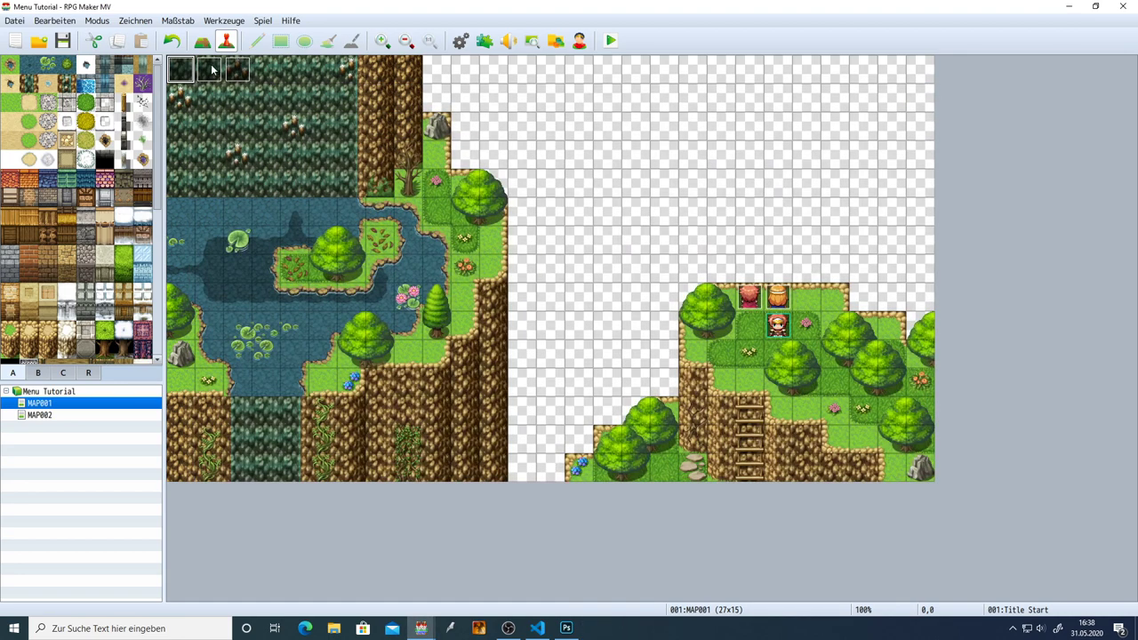
Set the trigger of page 2 of the Title Start event to Autorun and confirm the event.
double_click(211, 71)
left_click(865, 95)
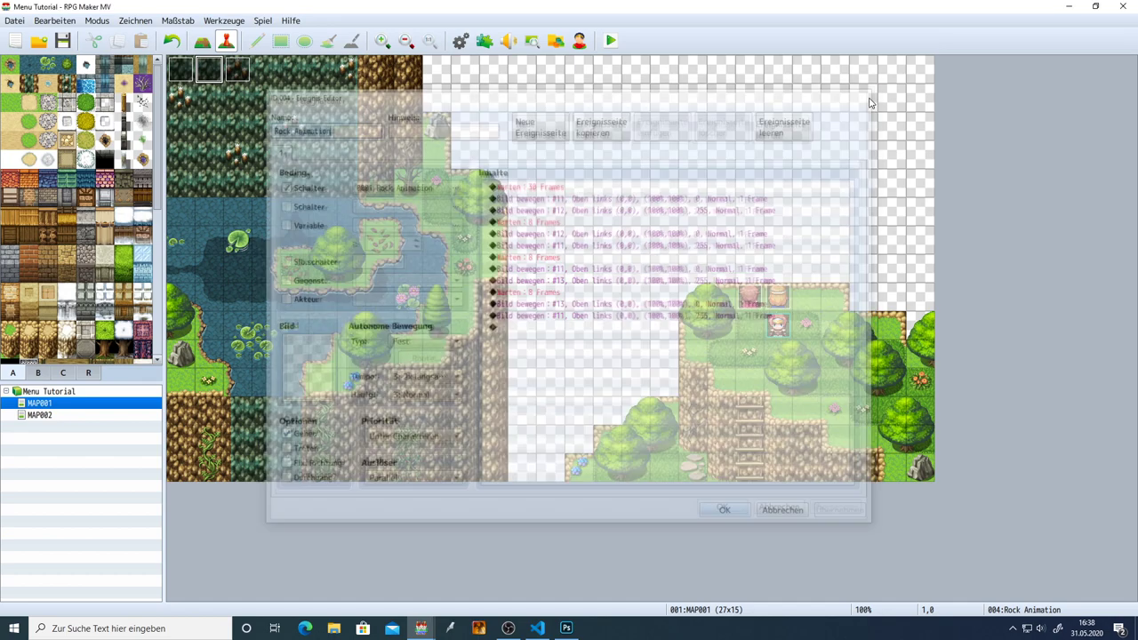
double_click(179, 68)
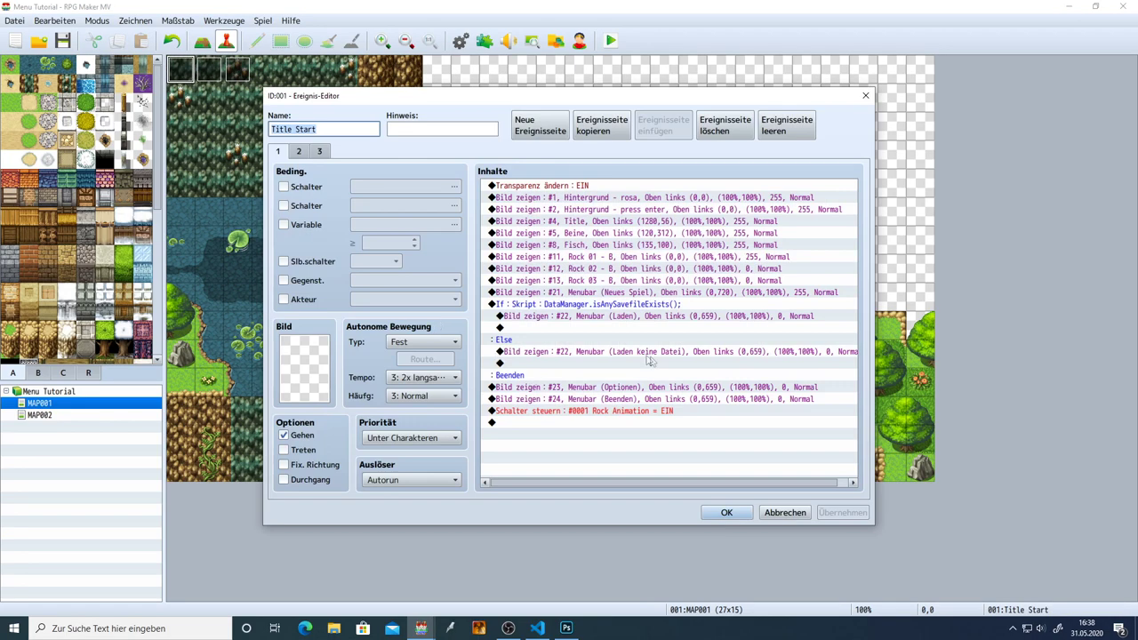
left_click(307, 152)
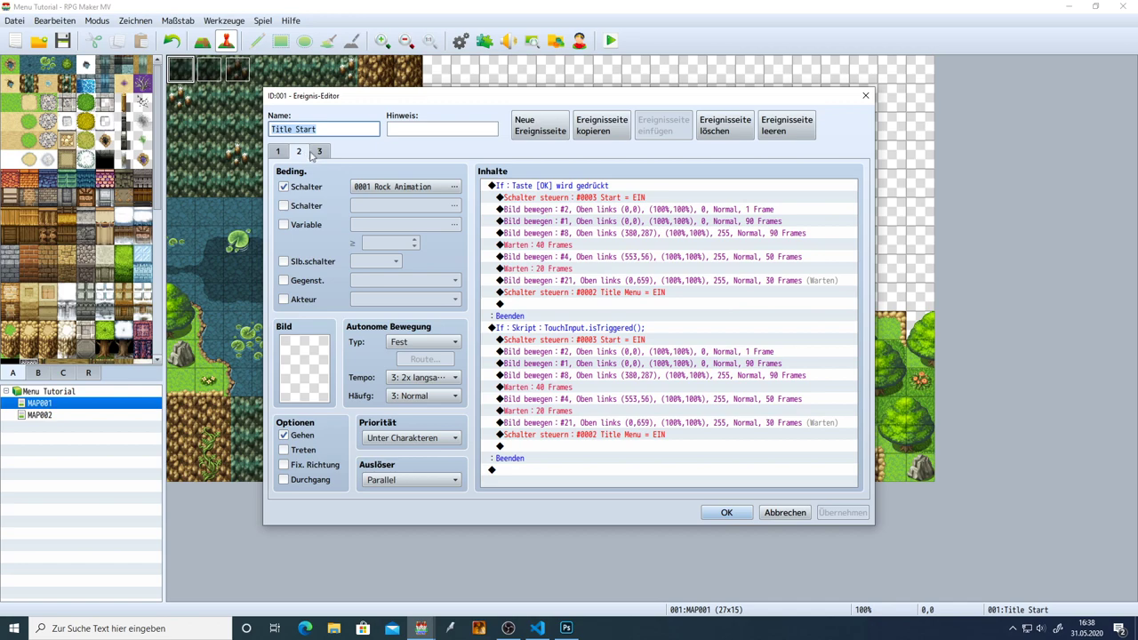
left_click(426, 489)
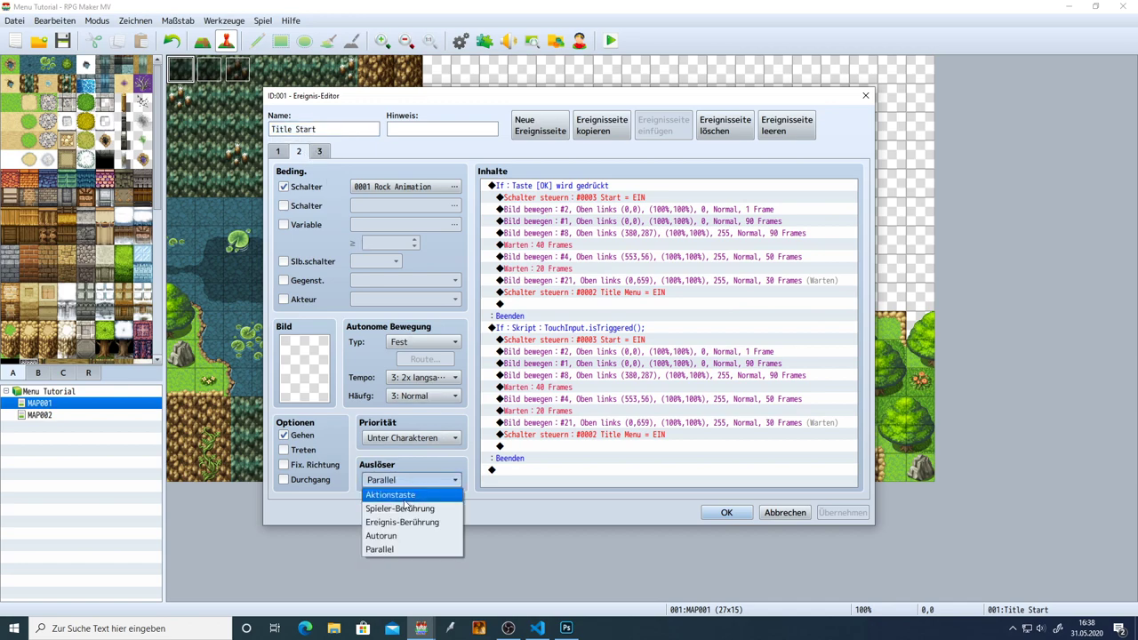
left_click(449, 538)
left_click(726, 513)
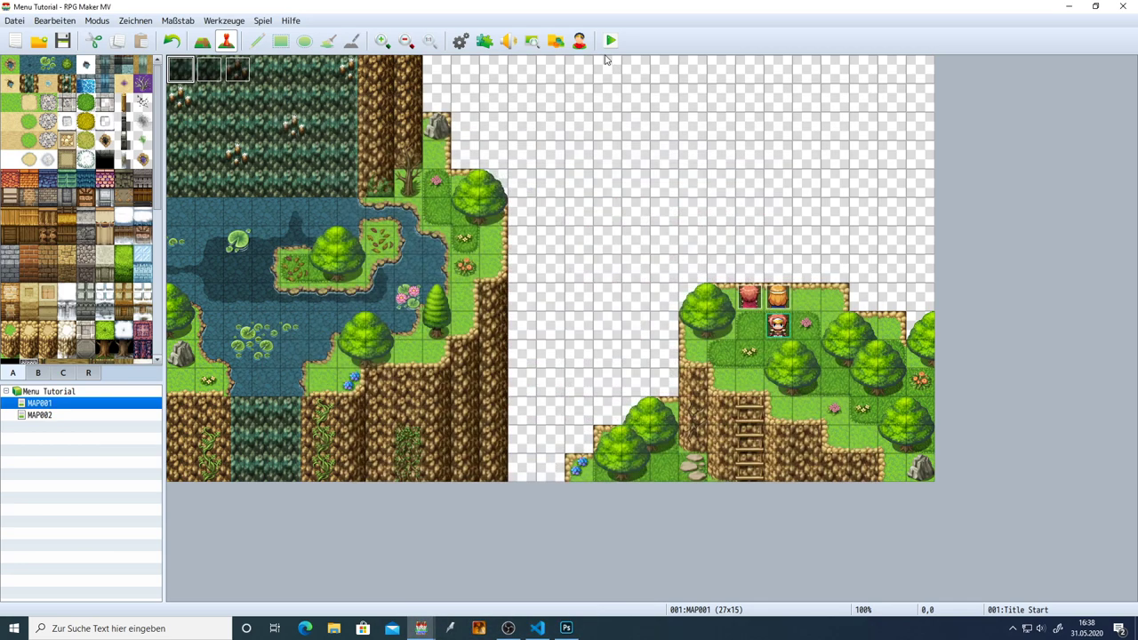
Save the project, playtest the title screen with the Autorun page up to the menu bar, and close the game.
left_click(610, 41)
left_click(521, 337)
key("Return")
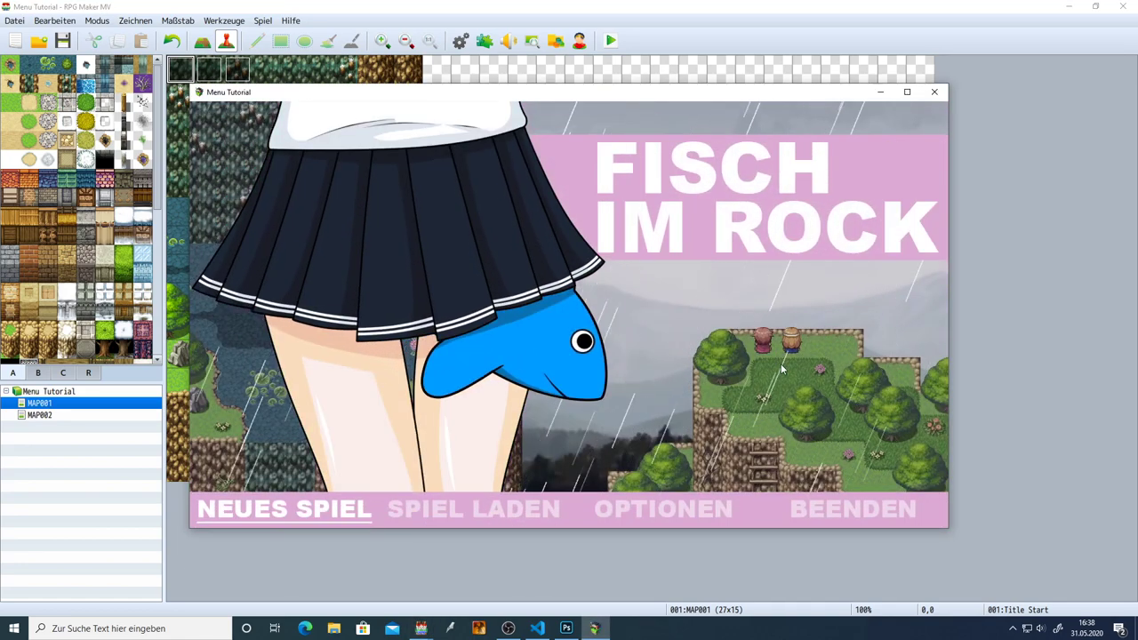
left_click(934, 92)
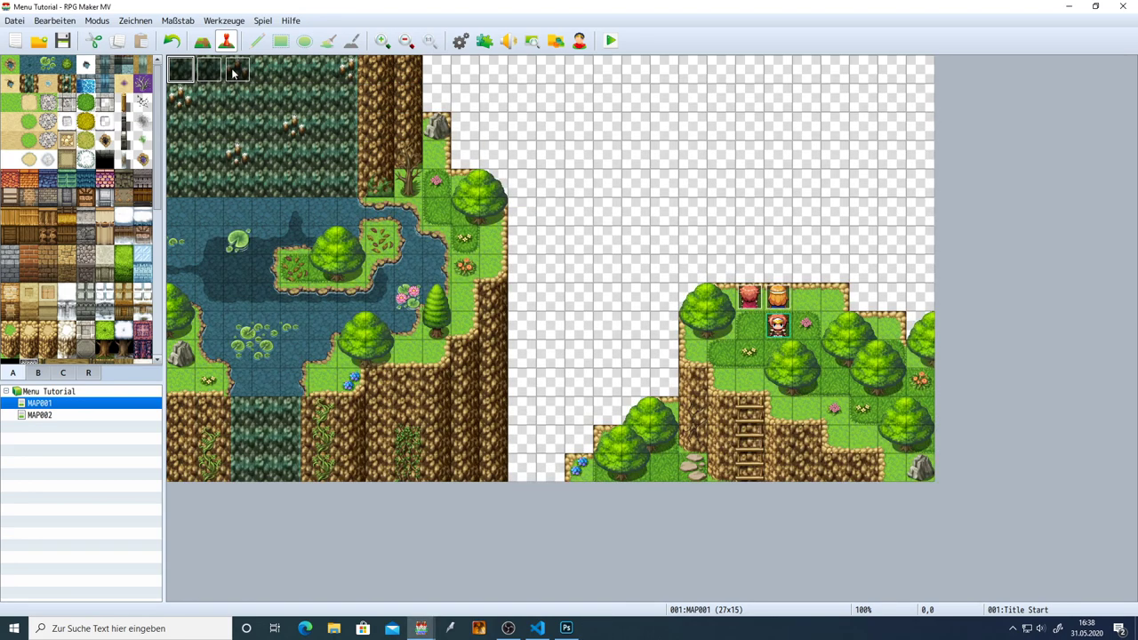
Examine the contents and triggers of pages 2 and 3 of the Title Start event, plus the Rock Animation event's commands.
double_click(182, 71)
left_click(319, 152)
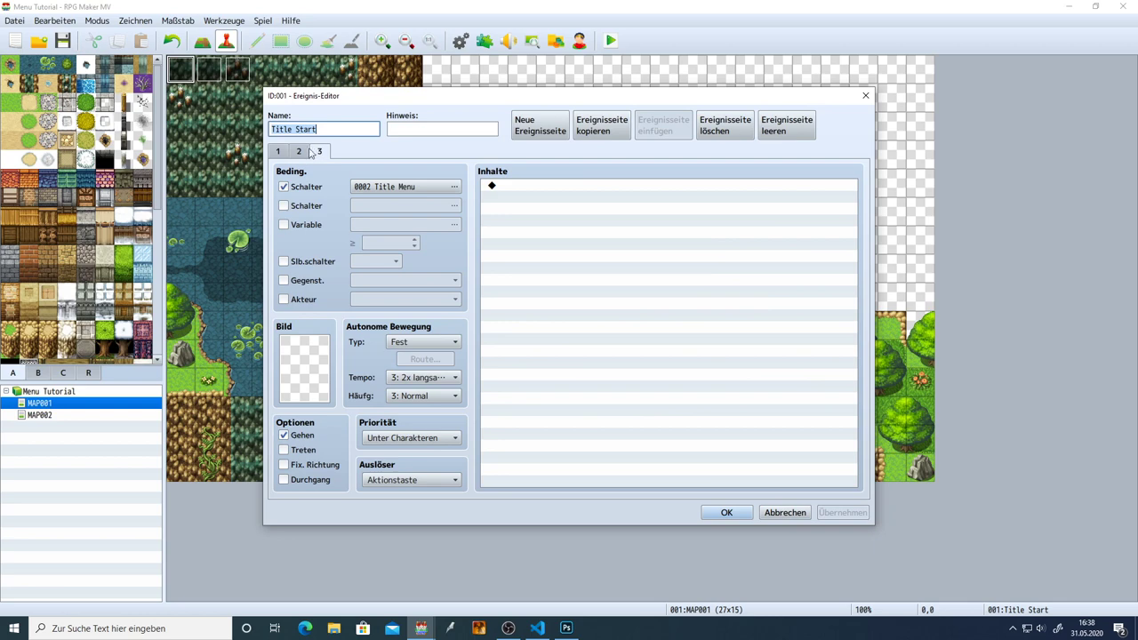
left_click(299, 151)
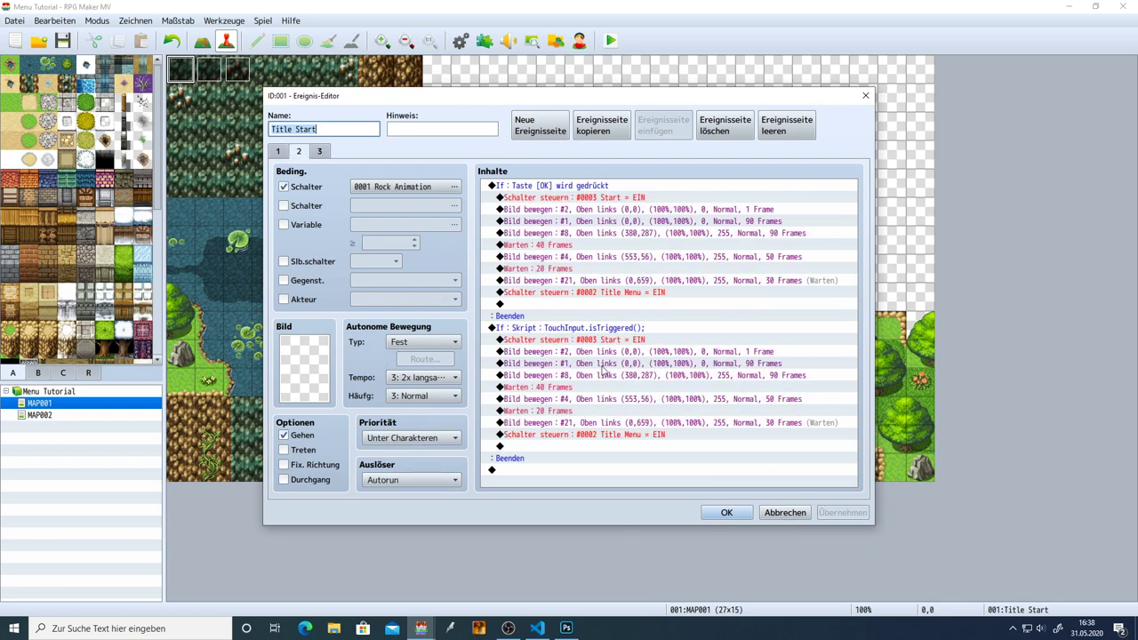
left_click(319, 151)
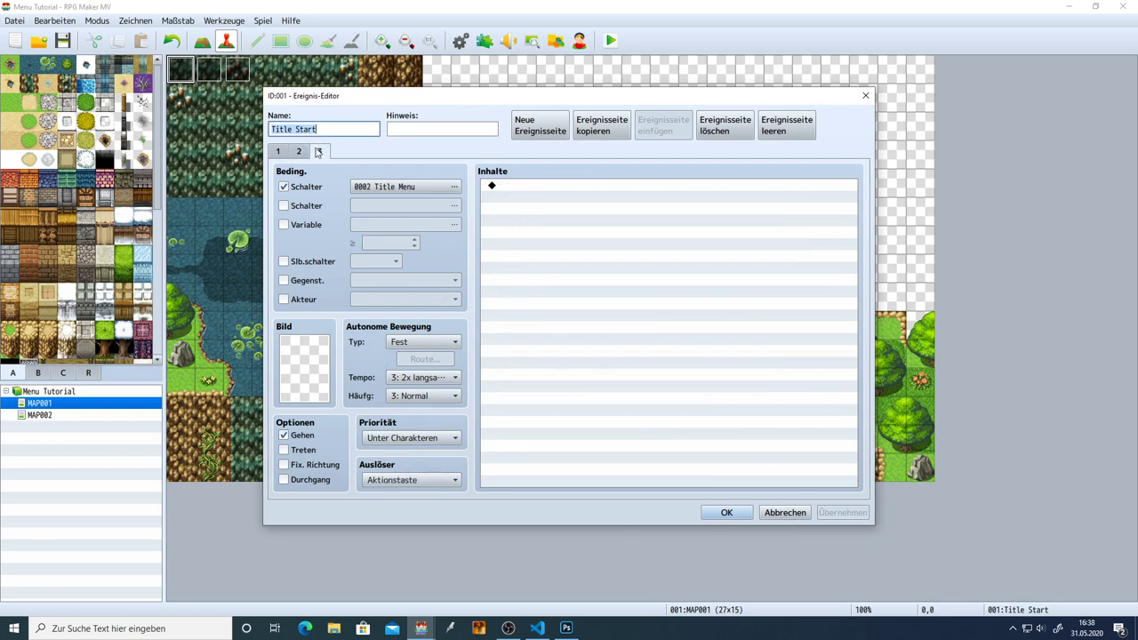
left_click(433, 480)
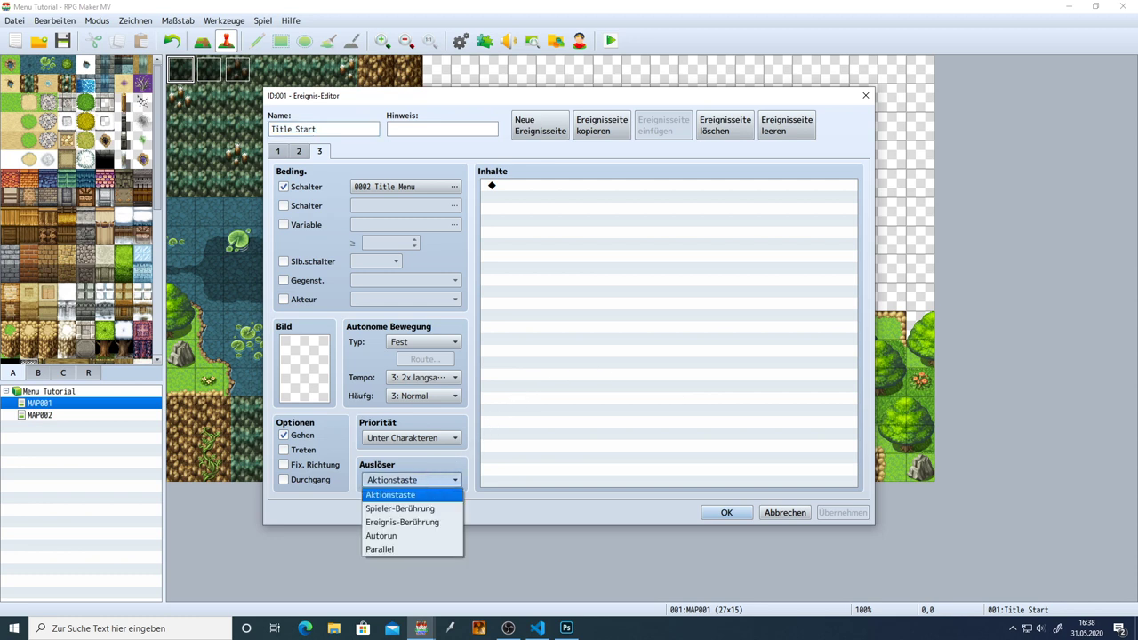
key("alt+Tab")
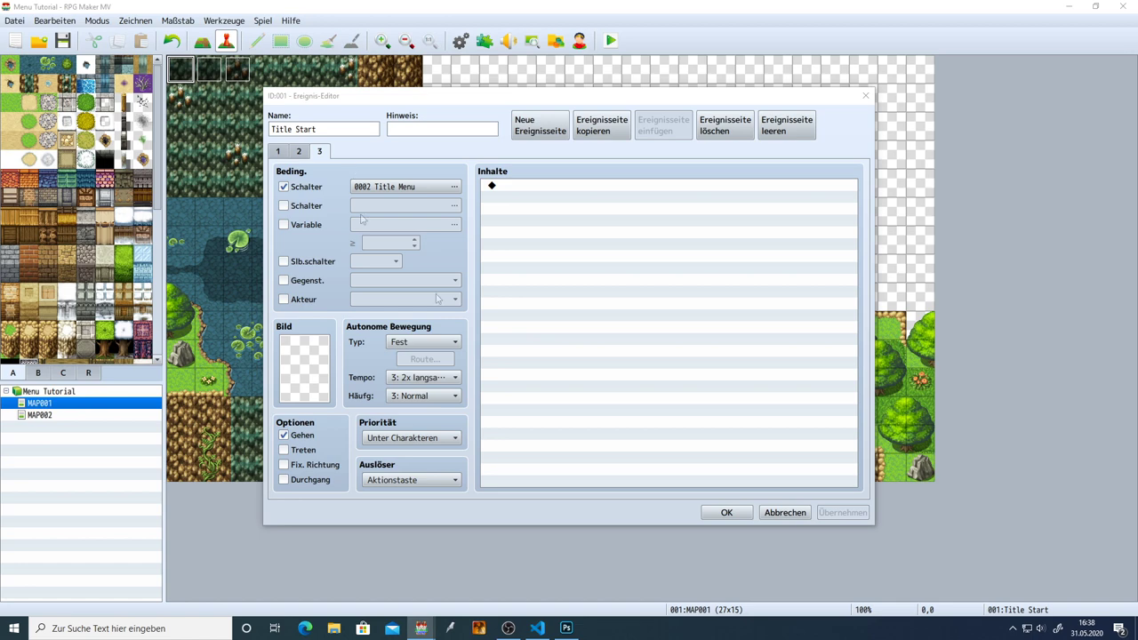
left_click(720, 512)
left_click(267, 74)
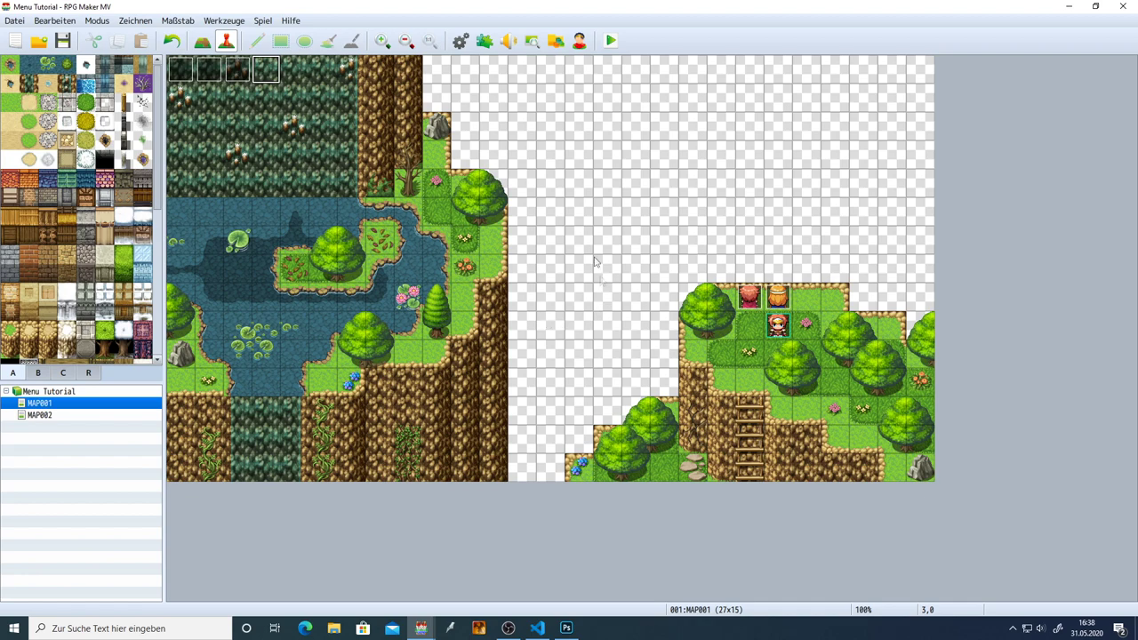
double_click(214, 64)
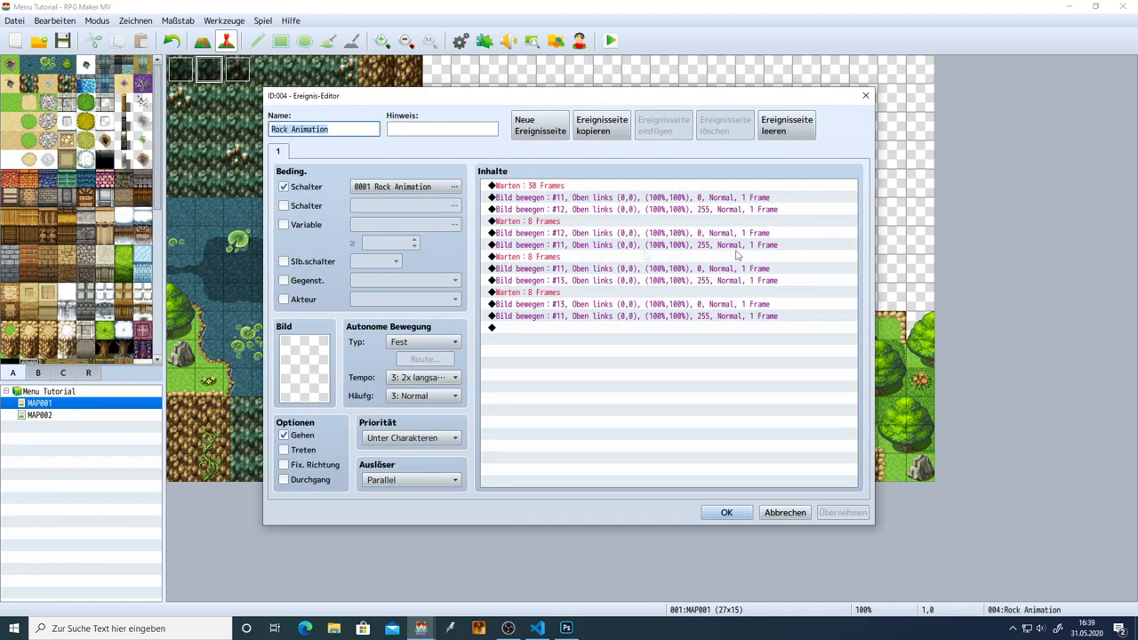
left_click(867, 96)
Save the project and playtest the title screen again, starting it to watch the skirt animation at the menu bar, and close the game.
left_click(609, 41)
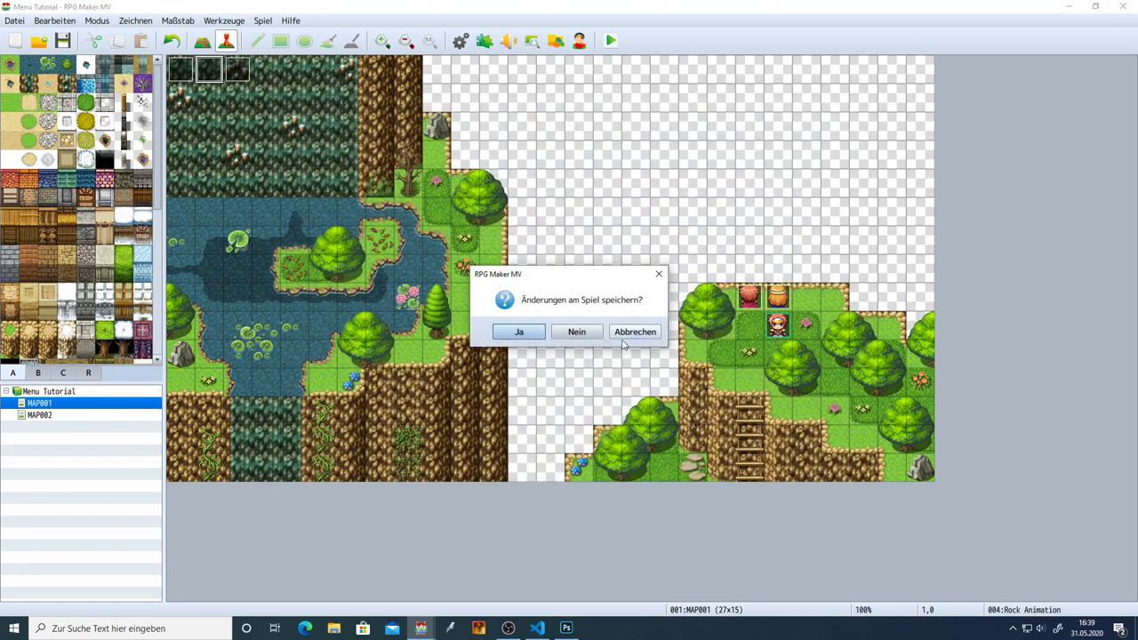
left_click(538, 331)
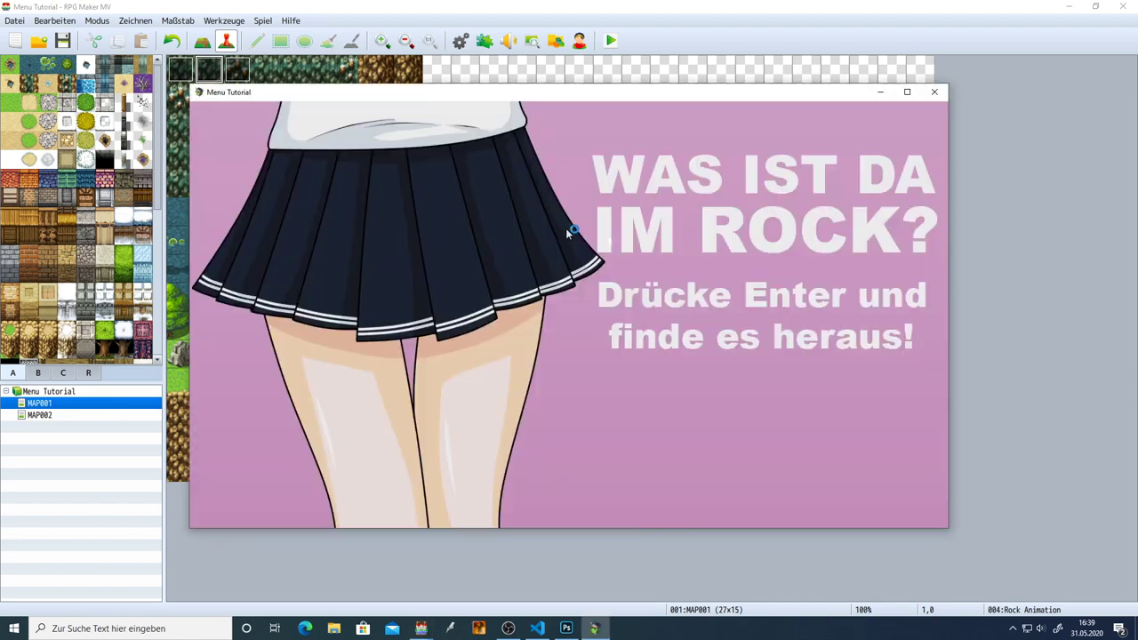
key("Return")
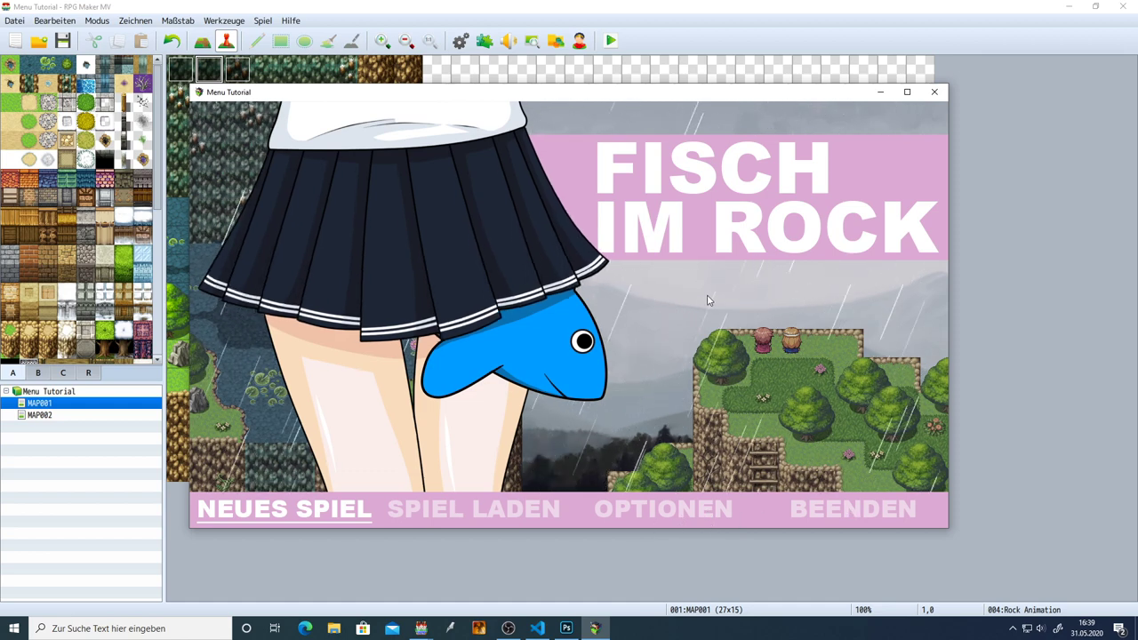
left_click(934, 91)
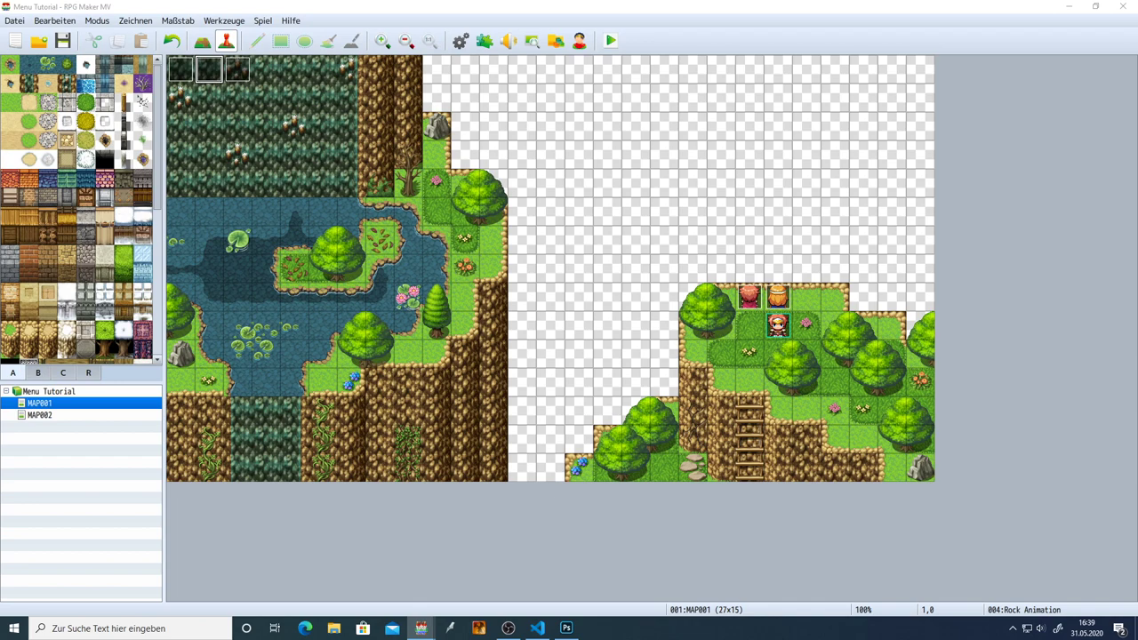
Duplicate the picture #8 Fisch command on page 1 of Title Start and change one copy's image to Fisch (blinzeln).
double_click(212, 71)
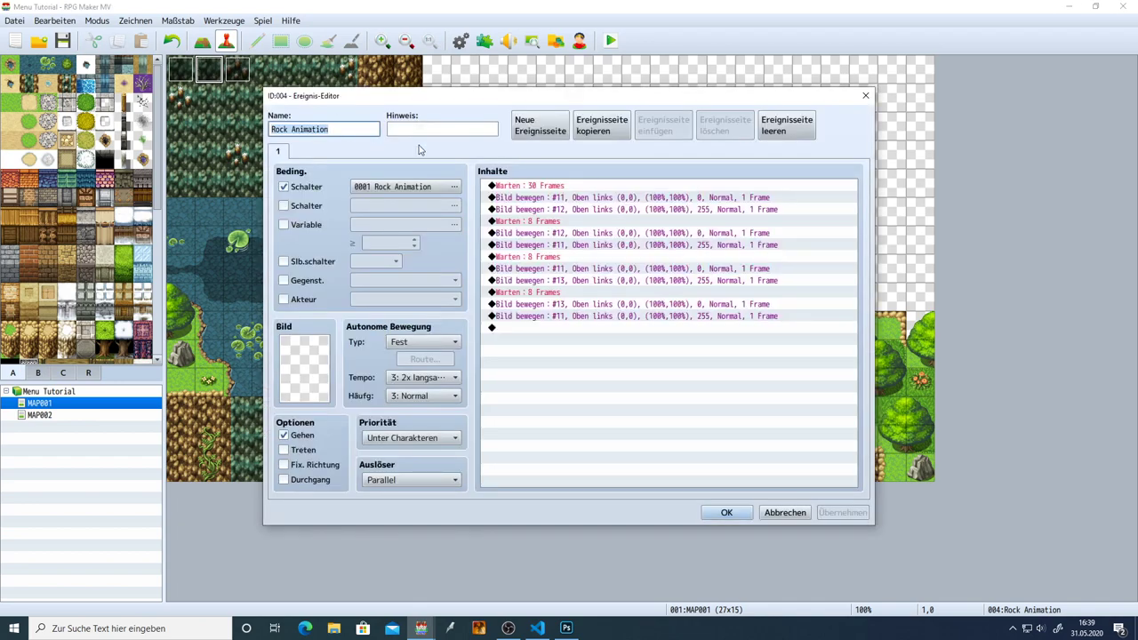
left_click(864, 95)
double_click(182, 67)
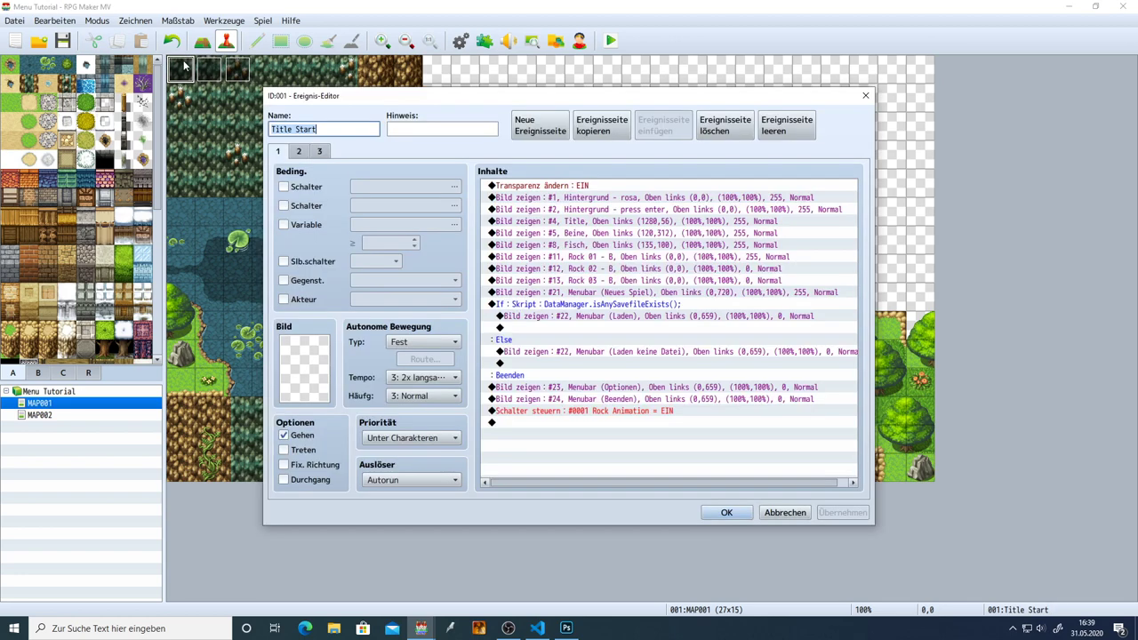
left_click(591, 246)
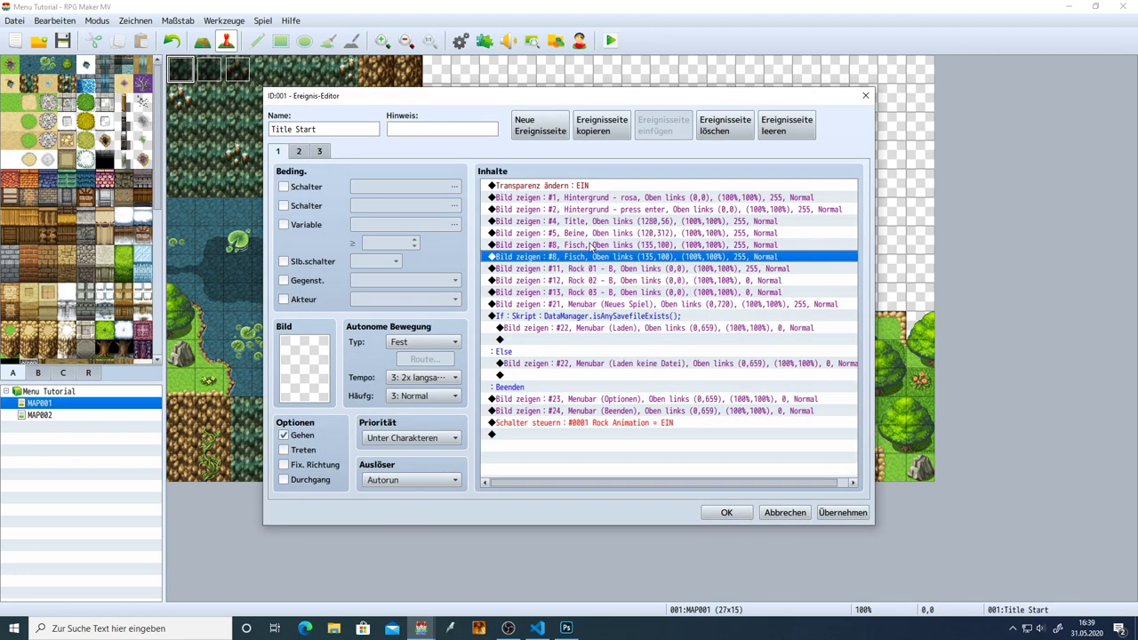
double_click(589, 247)
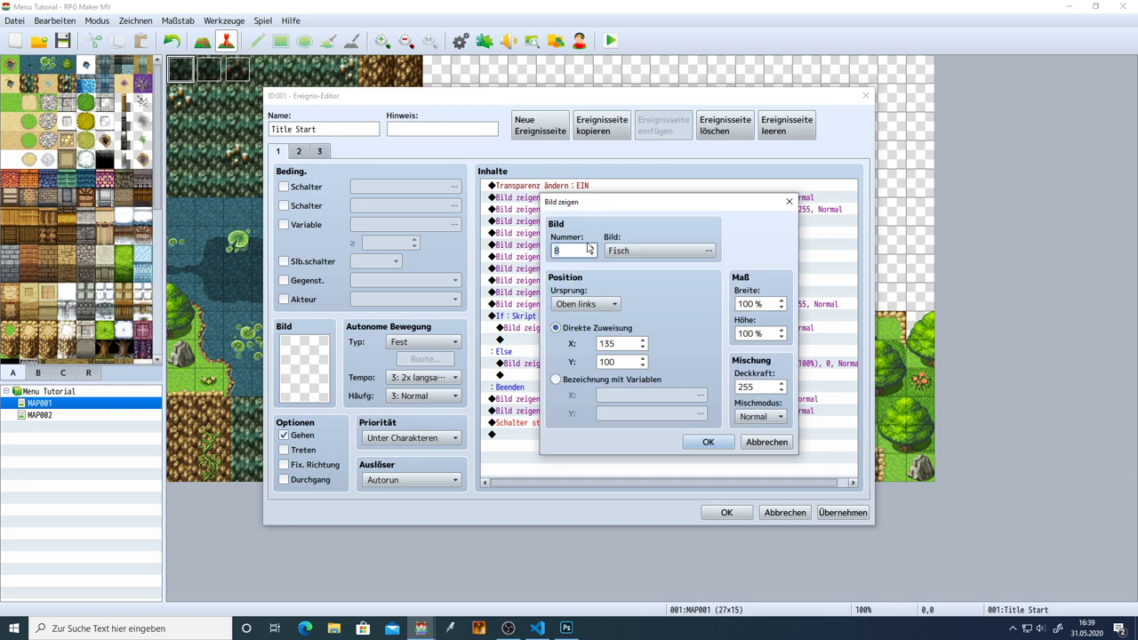
left_click(789, 202)
double_click(598, 248)
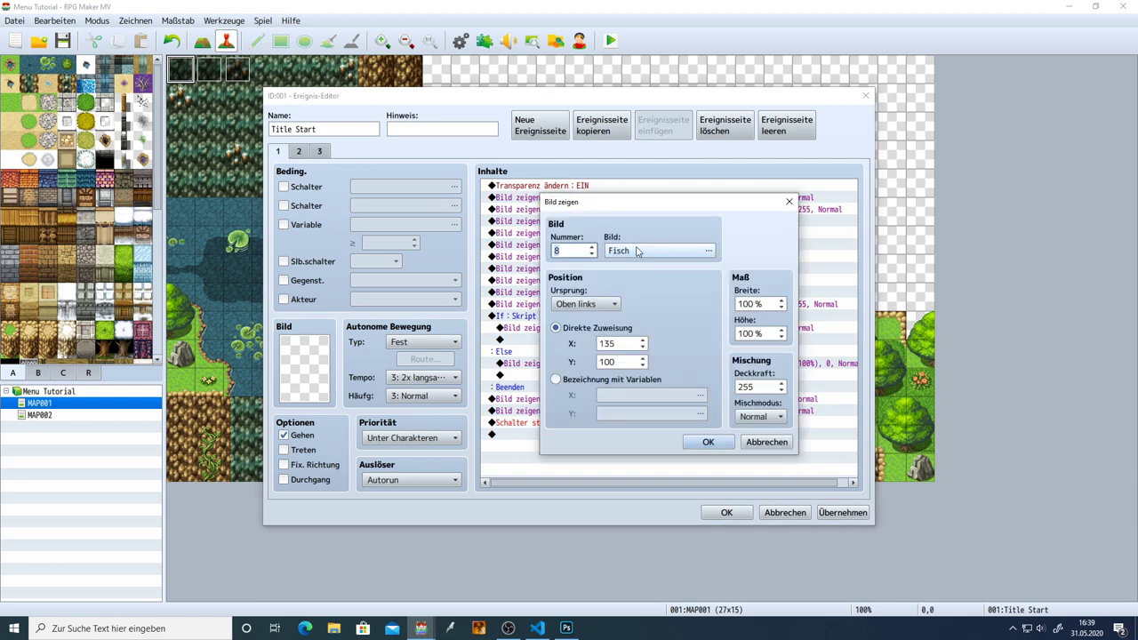
left_click(622, 251)
left_click(522, 246)
left_click(792, 454)
left_click(707, 442)
left_click(842, 512)
double_click(706, 248)
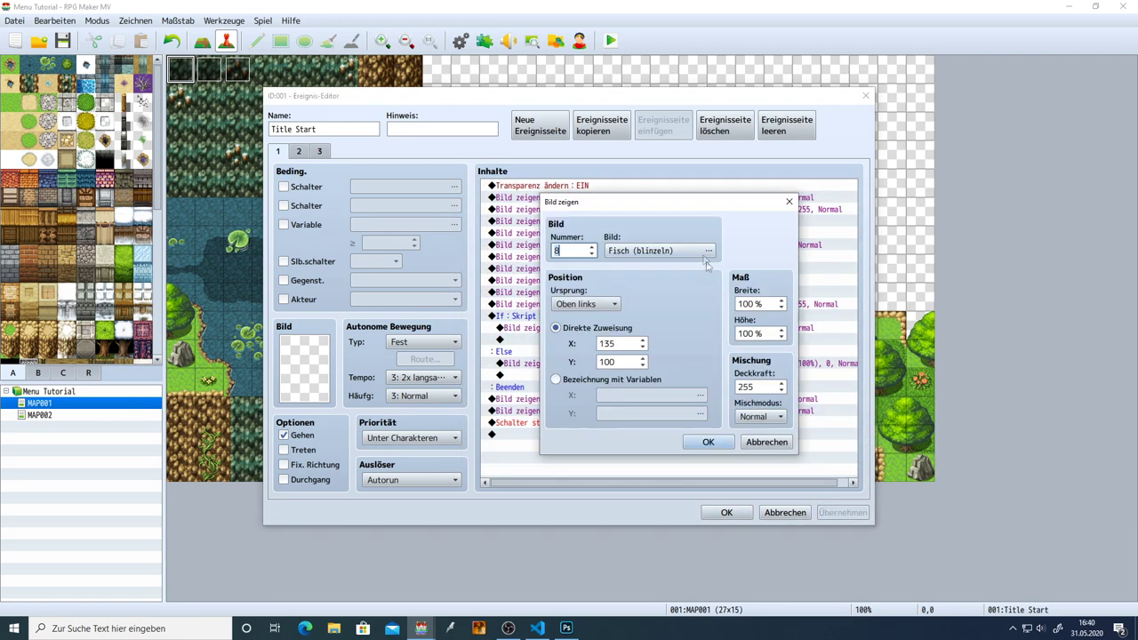
left_click(707, 442)
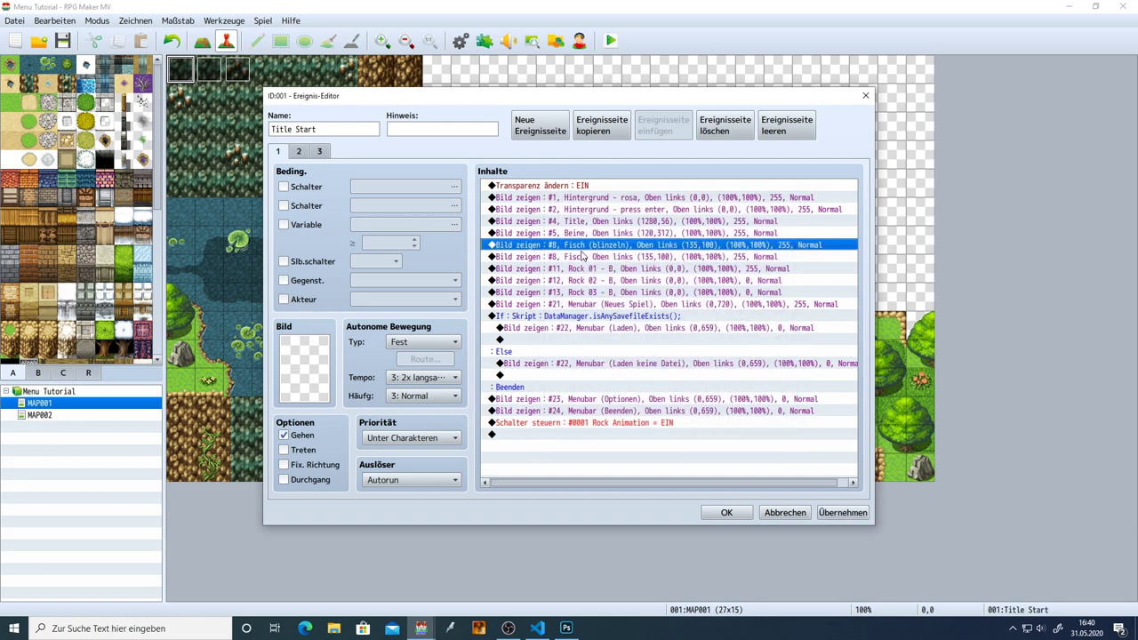
Delete the Fisch (blinzeln) picture command from page 1 of the Title Start event and confirm the event.
left_click(579, 257)
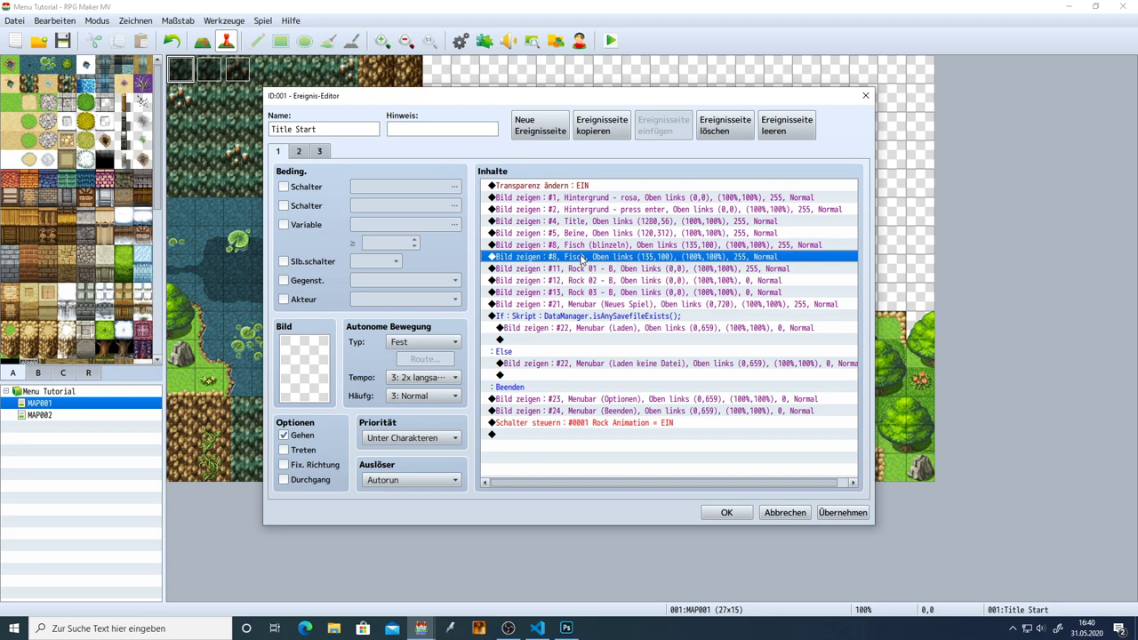
left_click(568, 246)
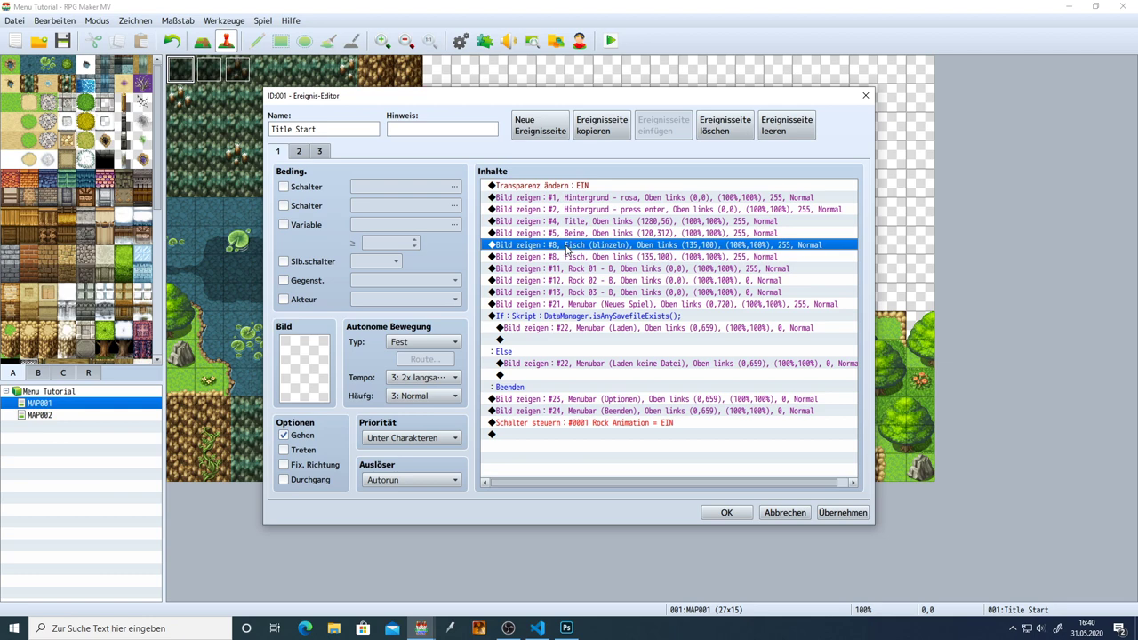
key("Delete")
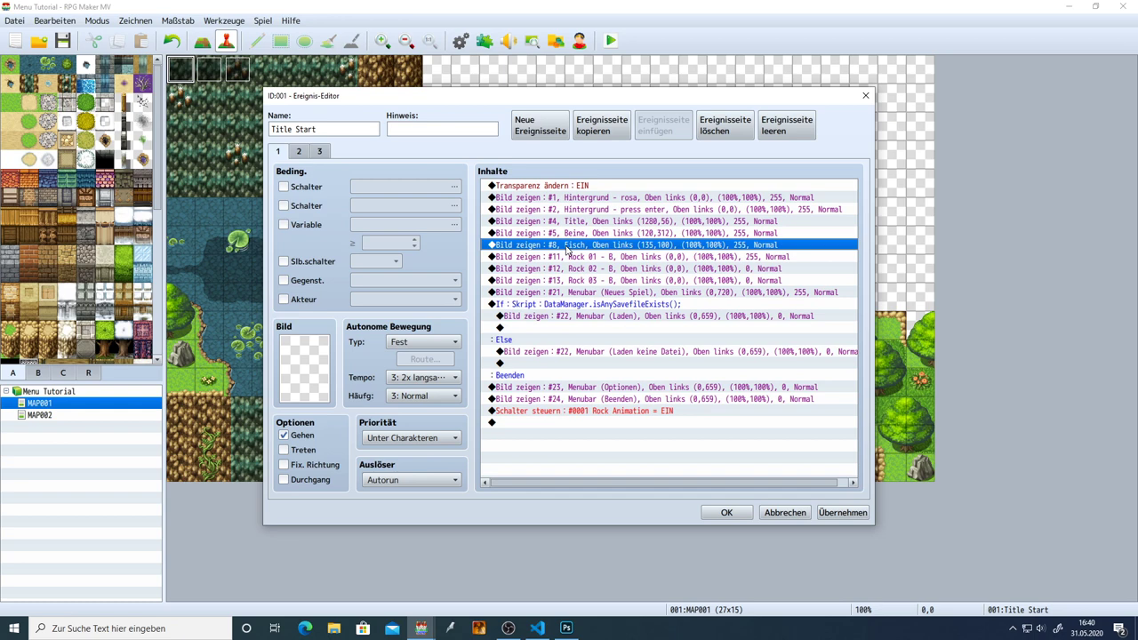
left_click(842, 513)
left_click(722, 514)
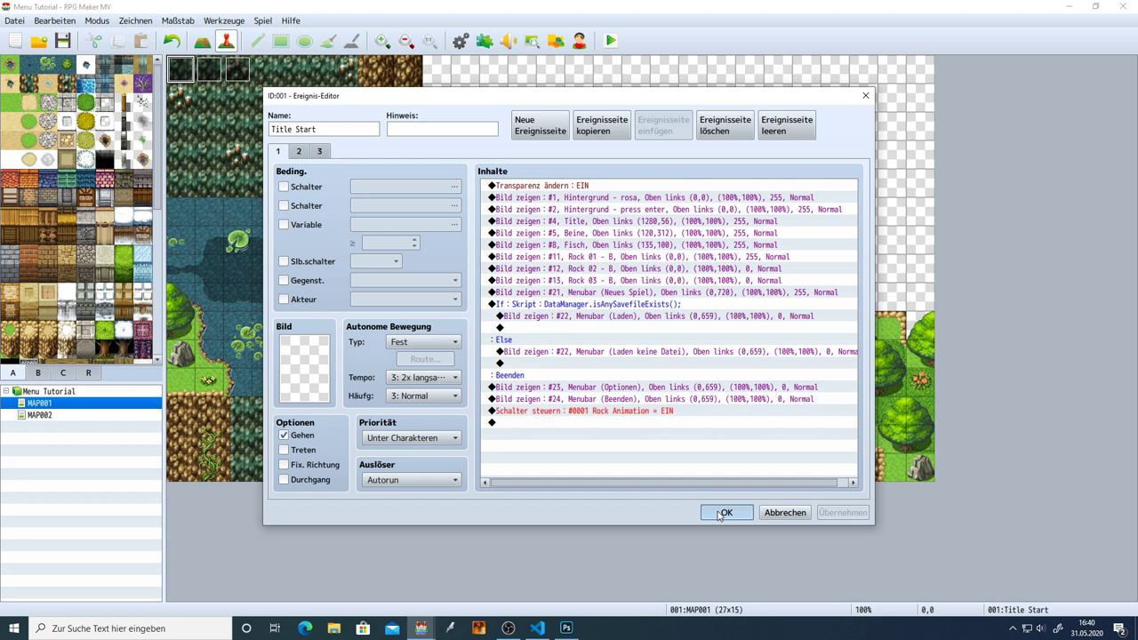
left_click(726, 513)
left_click(726, 513)
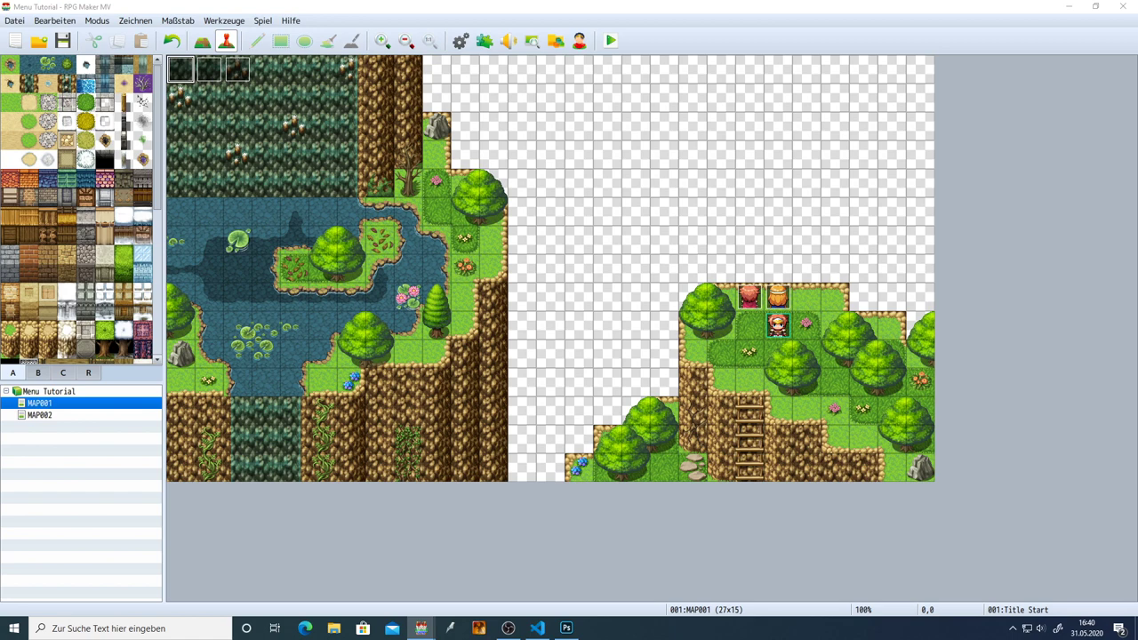
Add a second page to the Rock Animation event, conditioned on switch 0002 Title Menu and with a Parallel trigger.
double_click(209, 69)
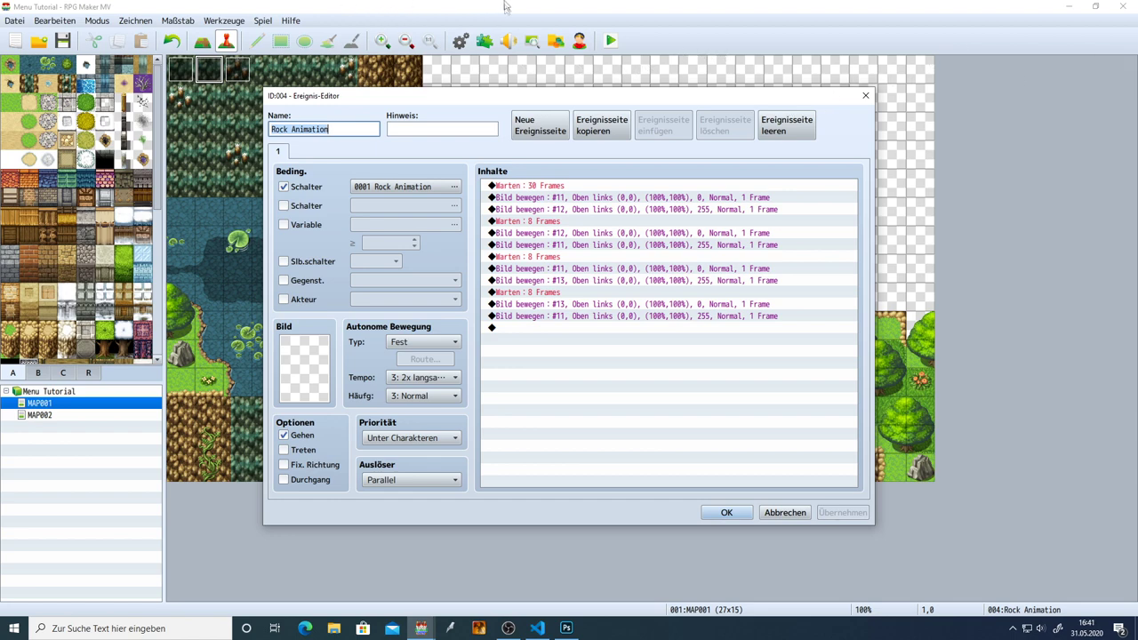
left_click(552, 135)
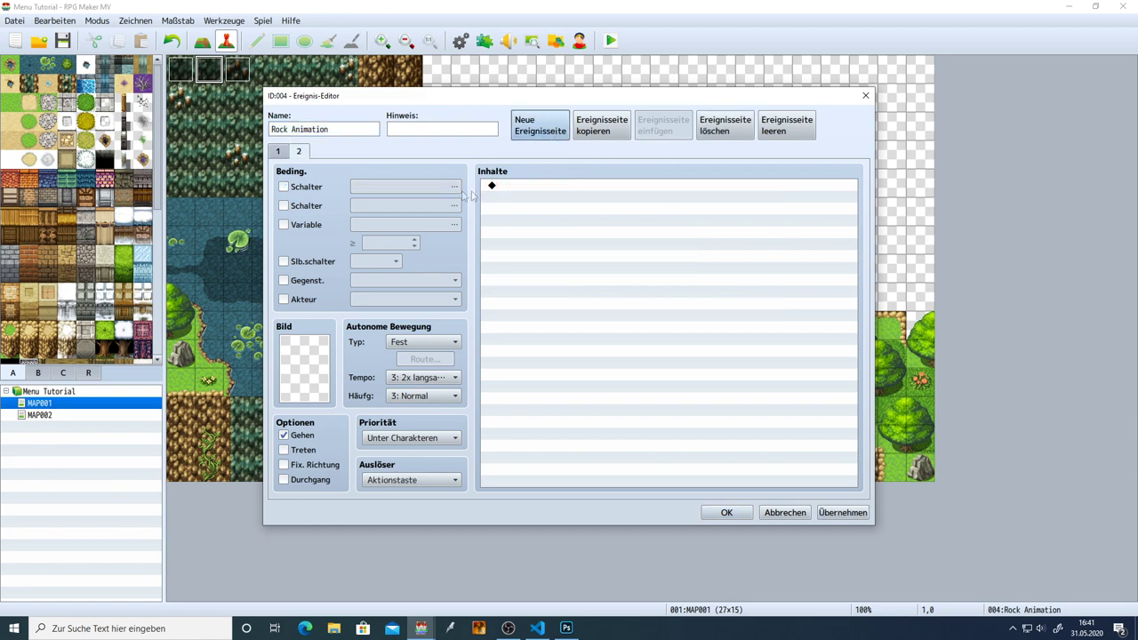
left_click(301, 191)
left_click(384, 189)
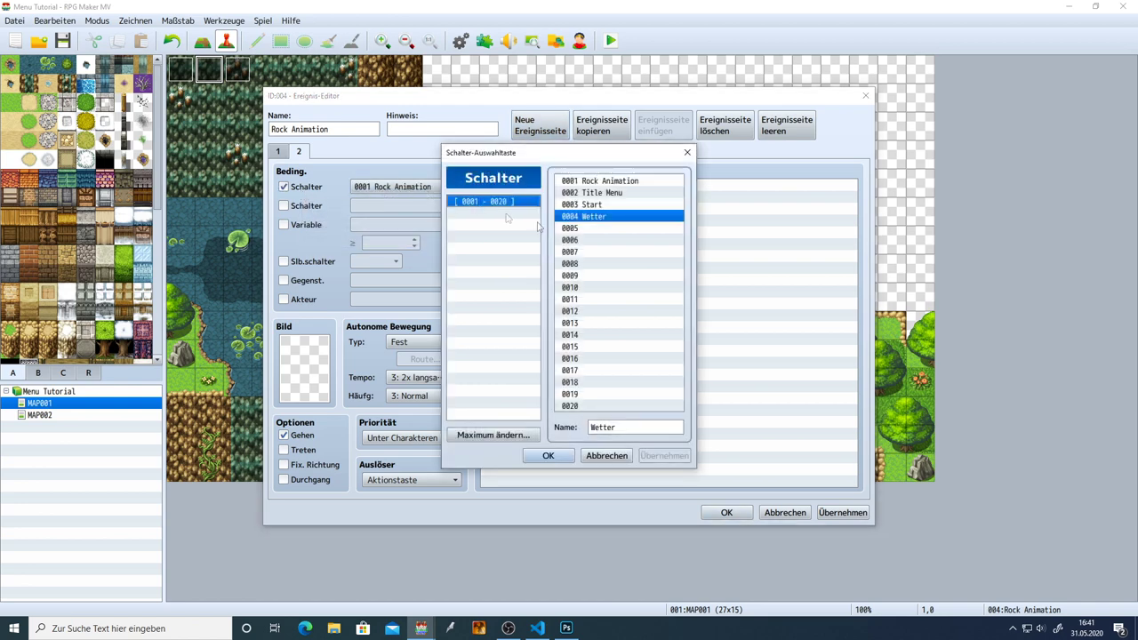
double_click(611, 193)
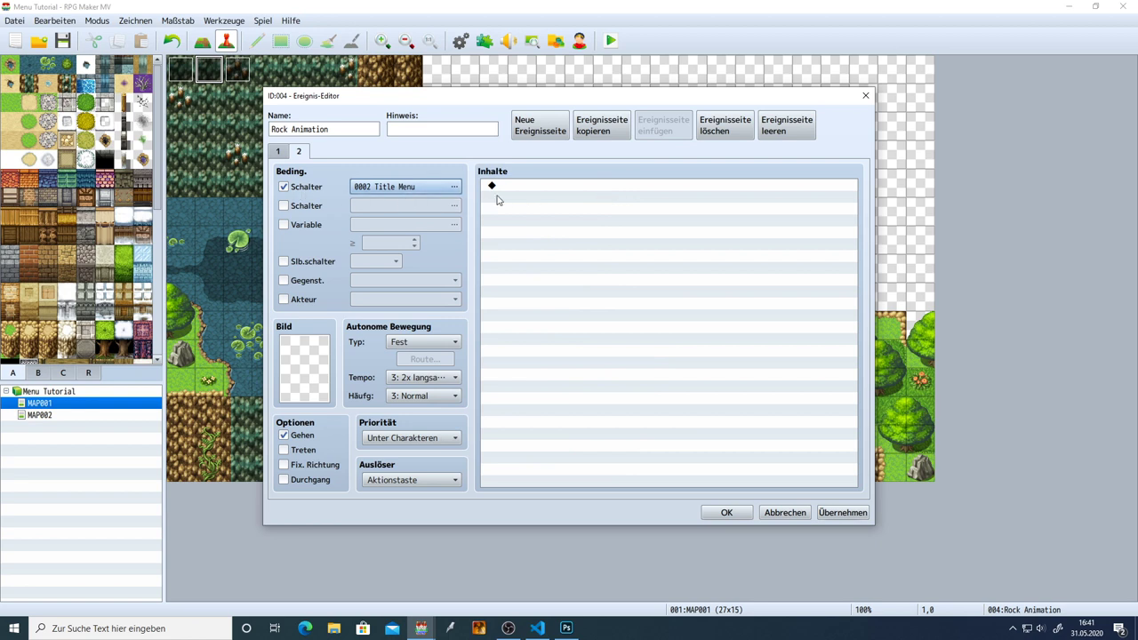
left_click(836, 515)
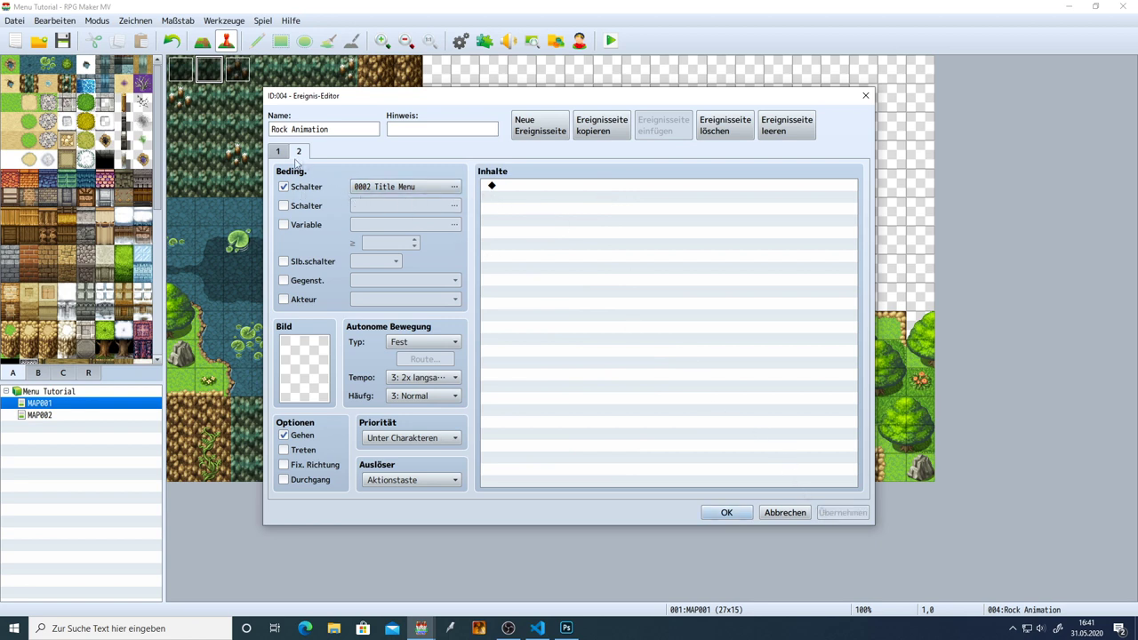
left_click(418, 479)
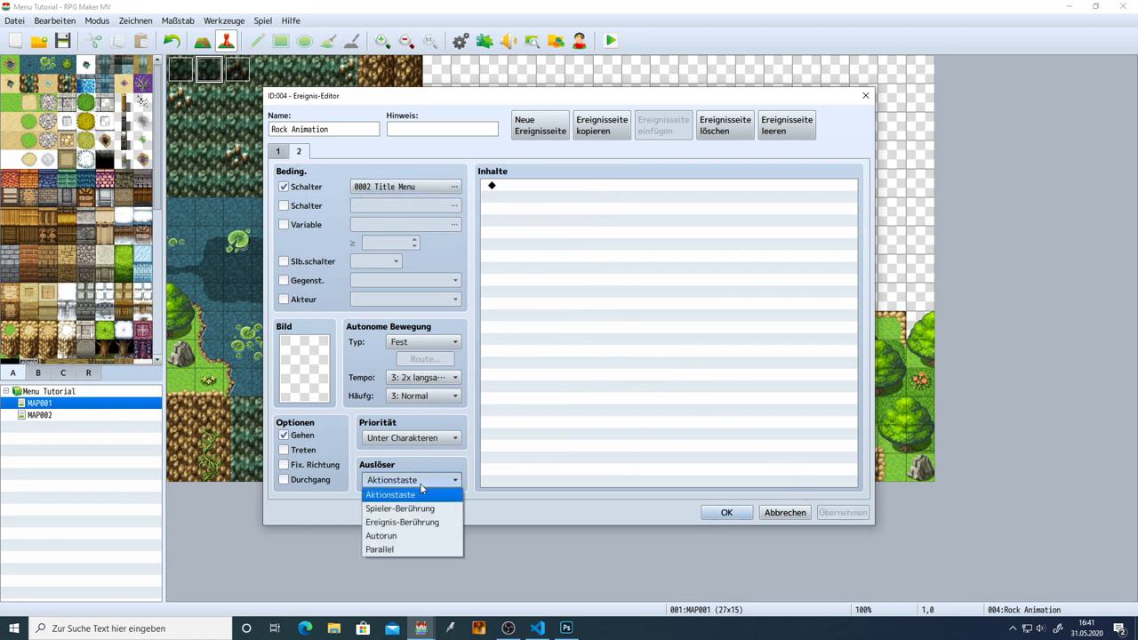
left_click(414, 548)
left_click(842, 513)
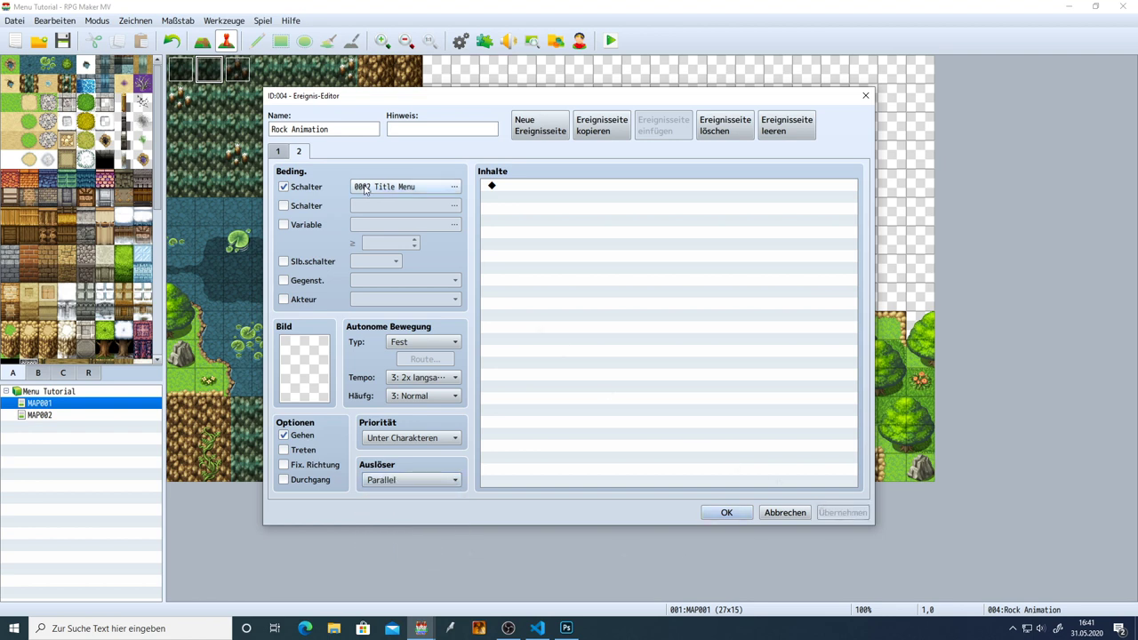
Copy all commands from page 1 of the Rock Animation event into page 2.
left_click(284, 154)
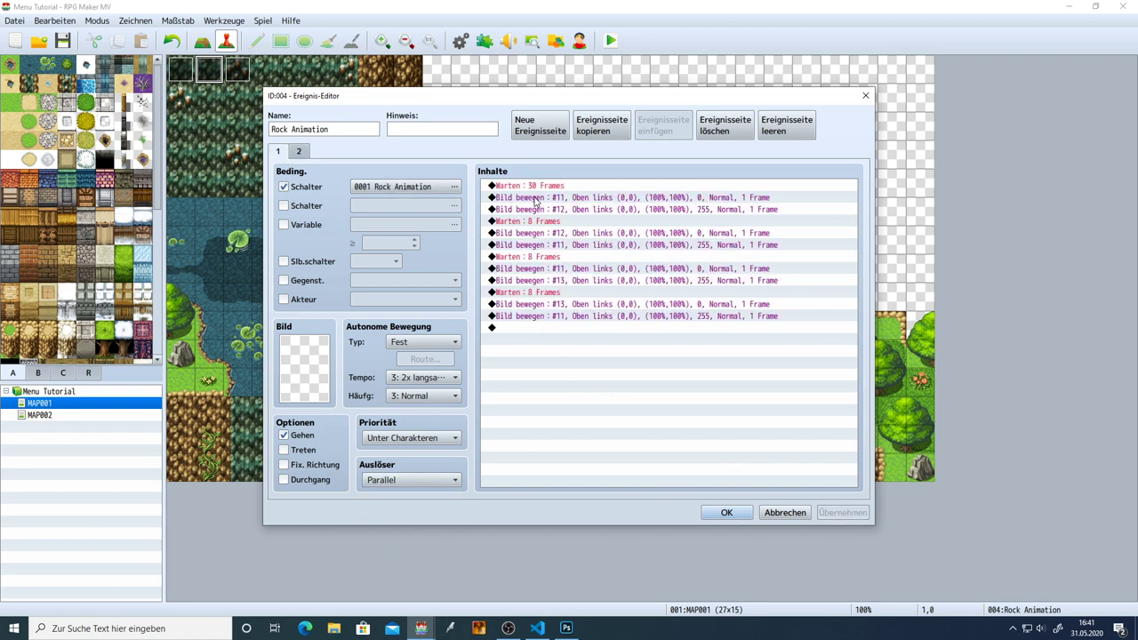
left_click(550, 186)
left_click(553, 329)
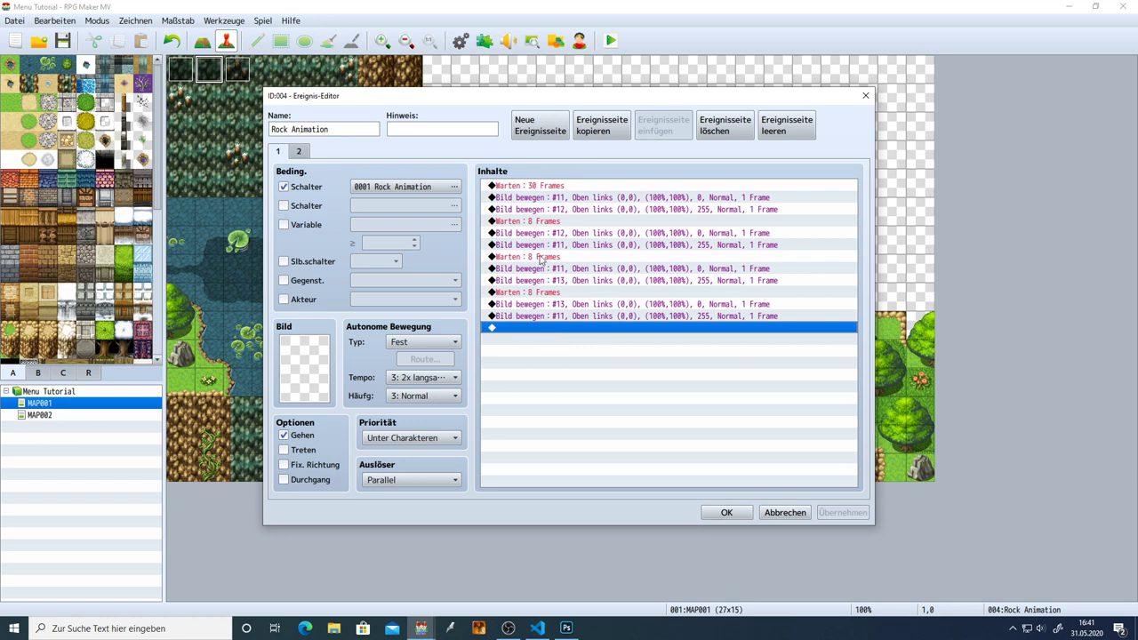
left_click(538, 185, "shift")
key("ctrl+c")
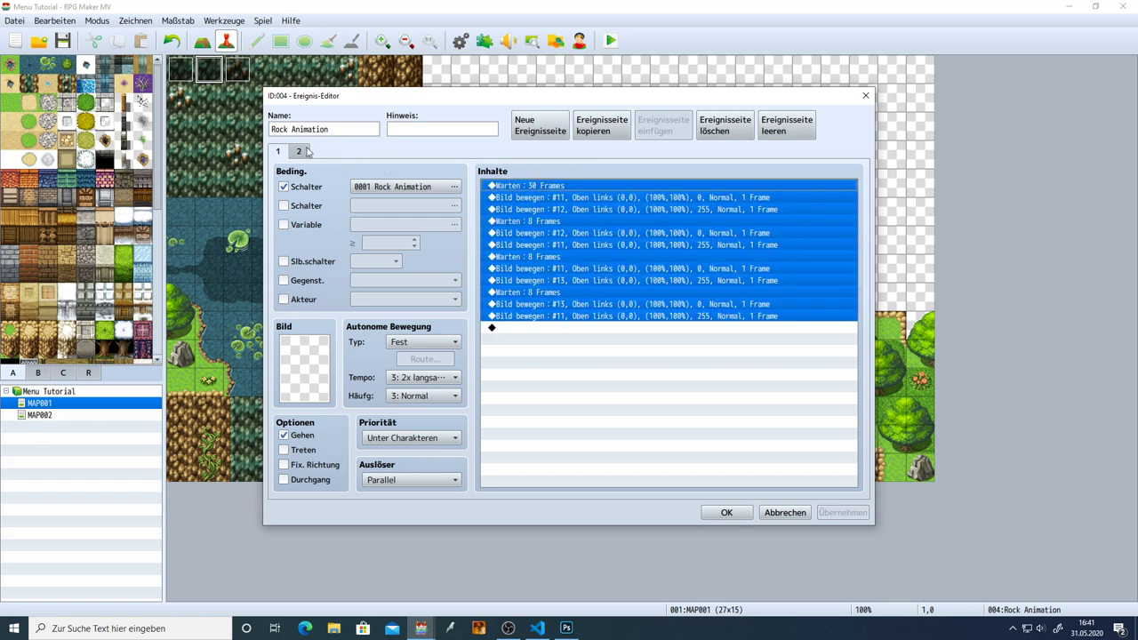
left_click(299, 151)
key("ctrl+v")
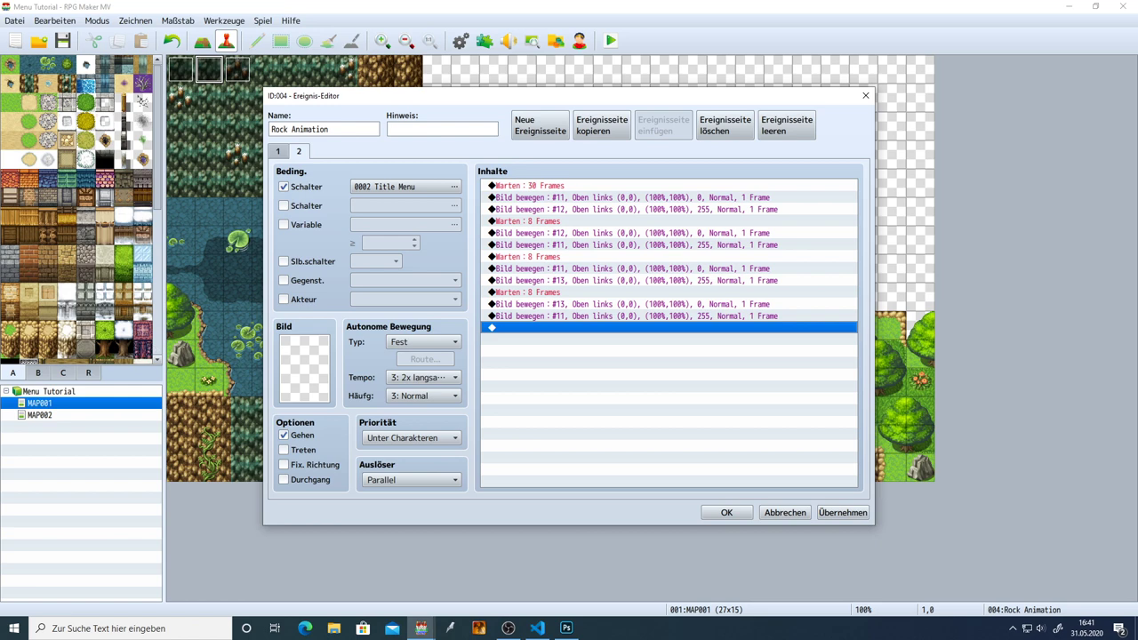
Insert a Control Variables command before the first wait on page 2, targeting variable 0001 named blinzeln.
left_click(516, 186)
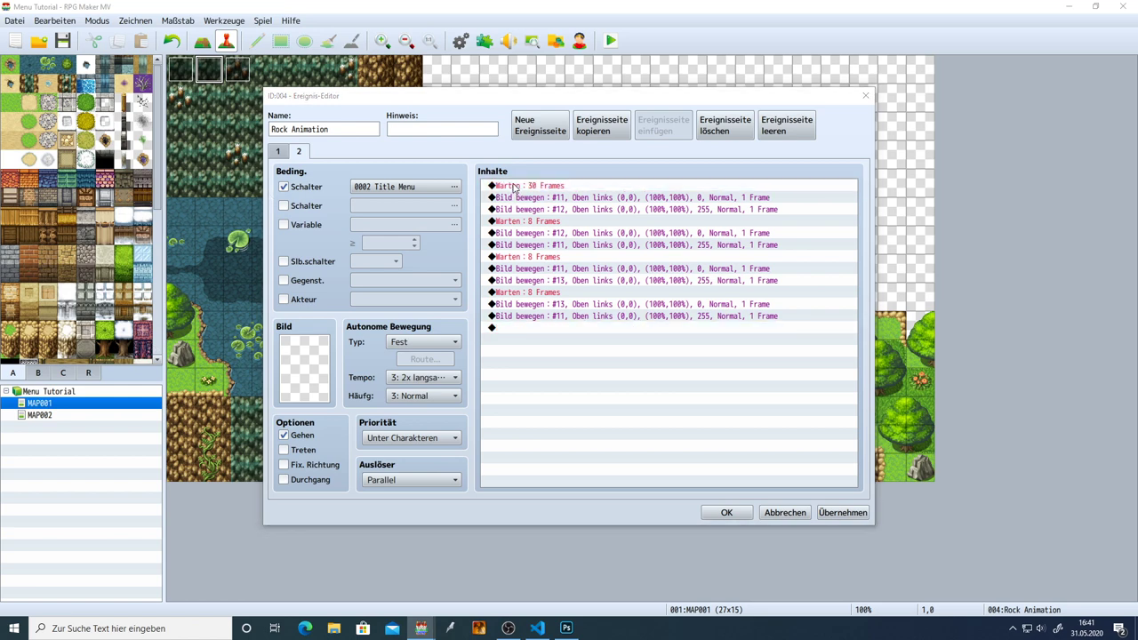
key("Insert")
left_click(594, 304)
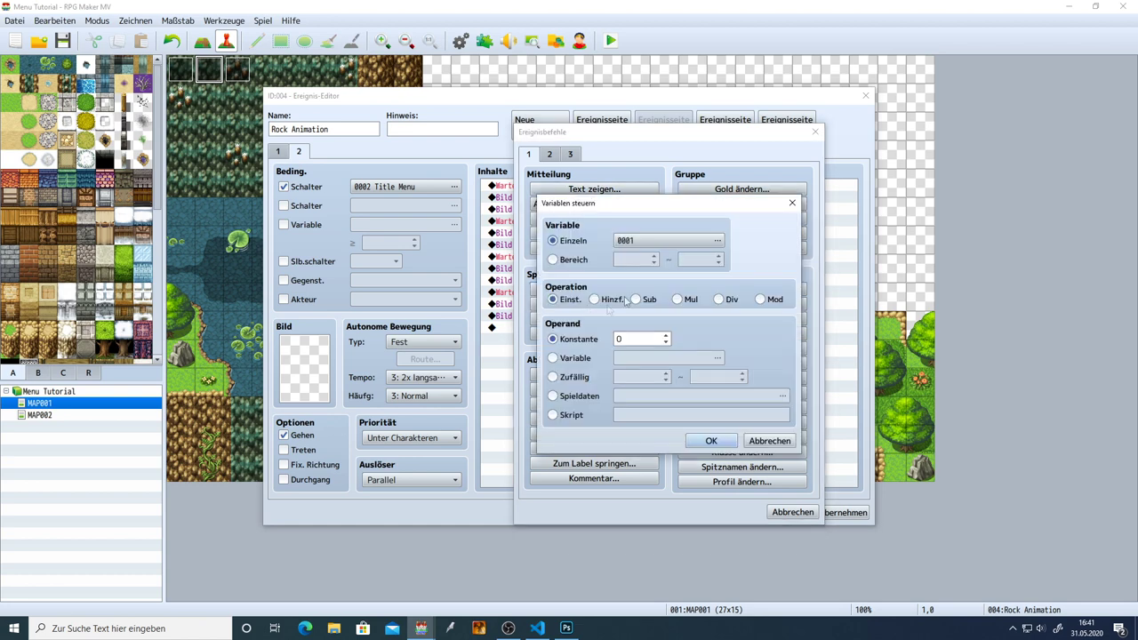
left_click(646, 243)
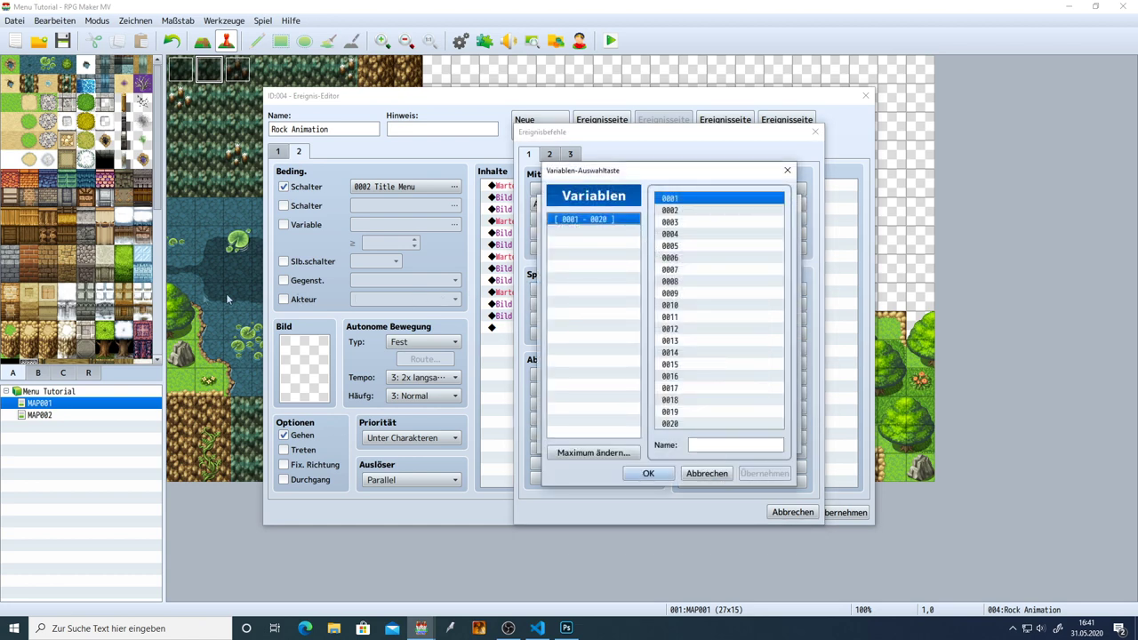
left_click(693, 445)
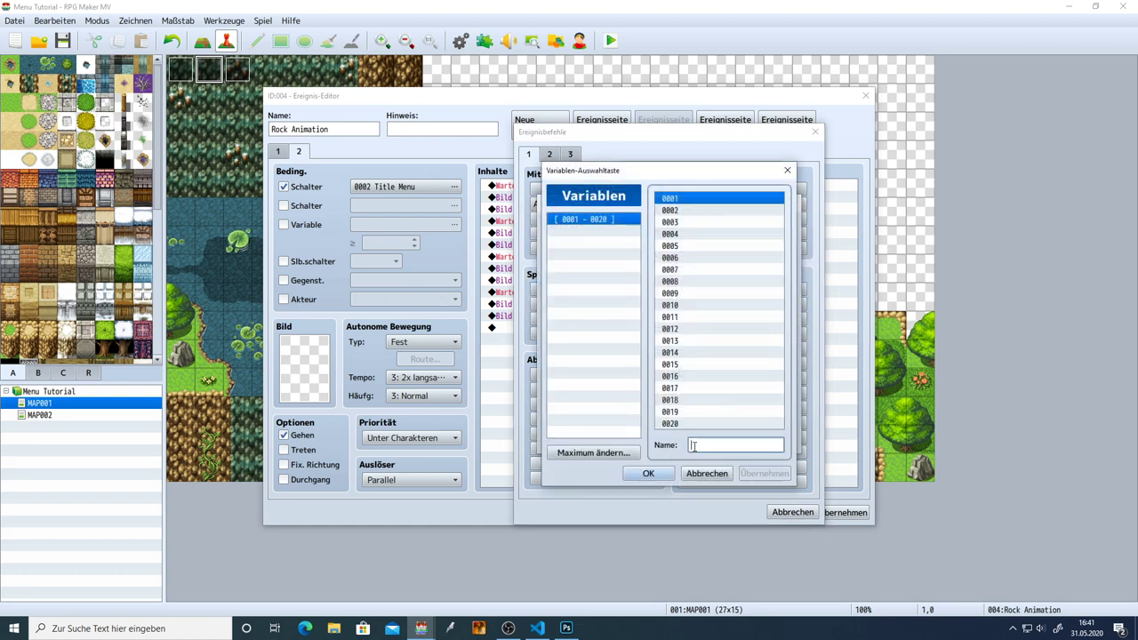
type("Blinzeln")
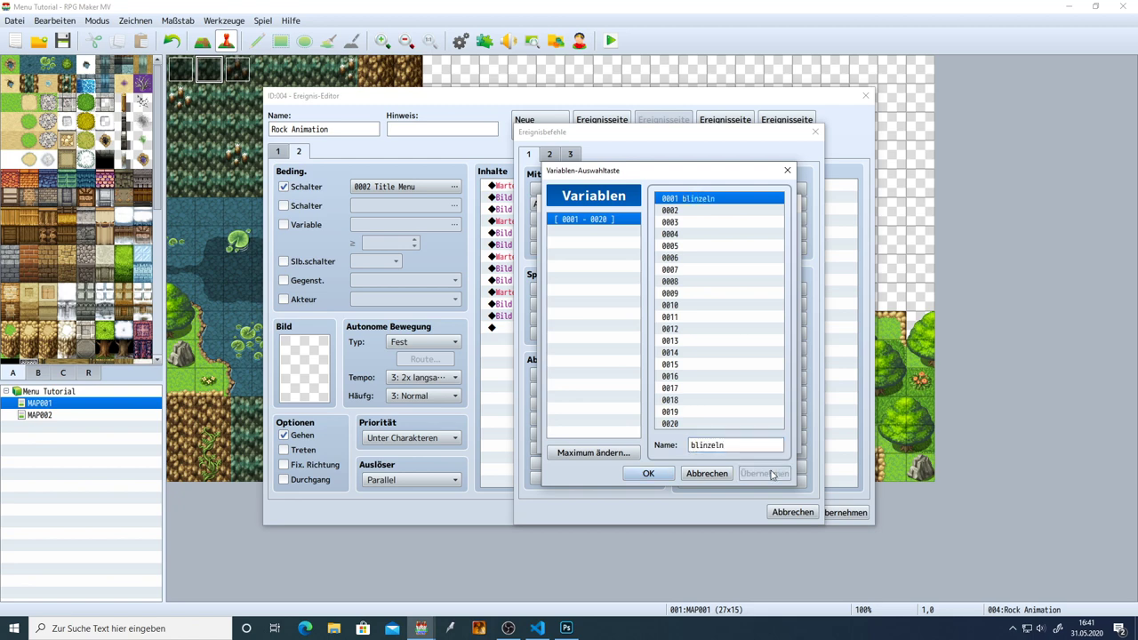
left_click(648, 473)
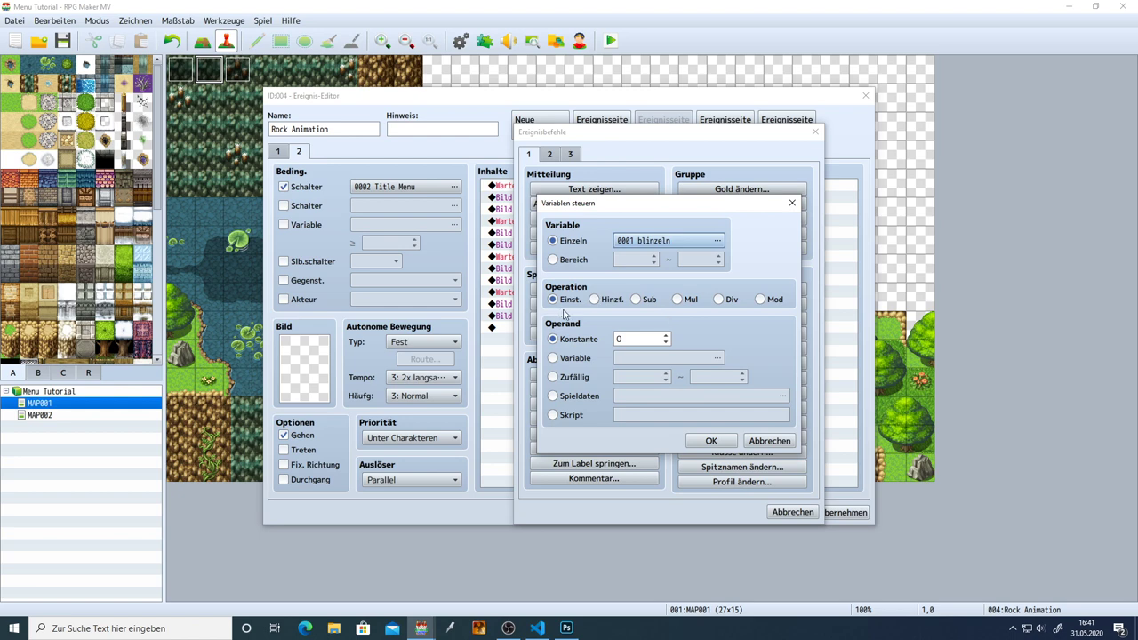
Set the blinzeln variable to a random value from 1 to 2 and confirm the command.
left_click(565, 377)
left_click(644, 379)
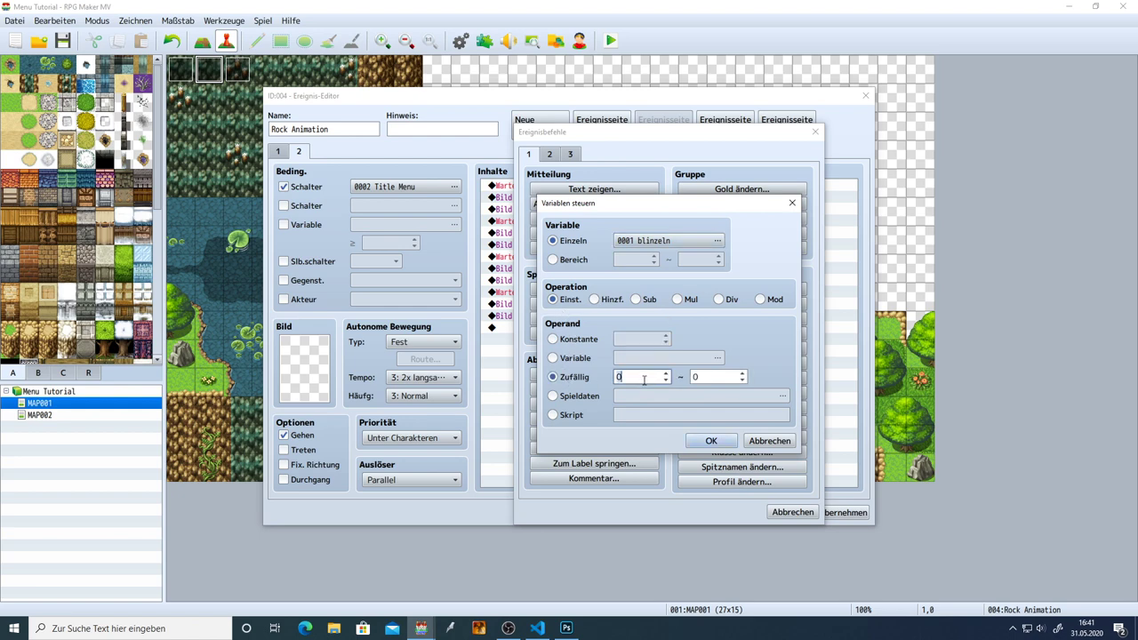
type("1")
left_click(706, 374)
type("2")
left_click(718, 444)
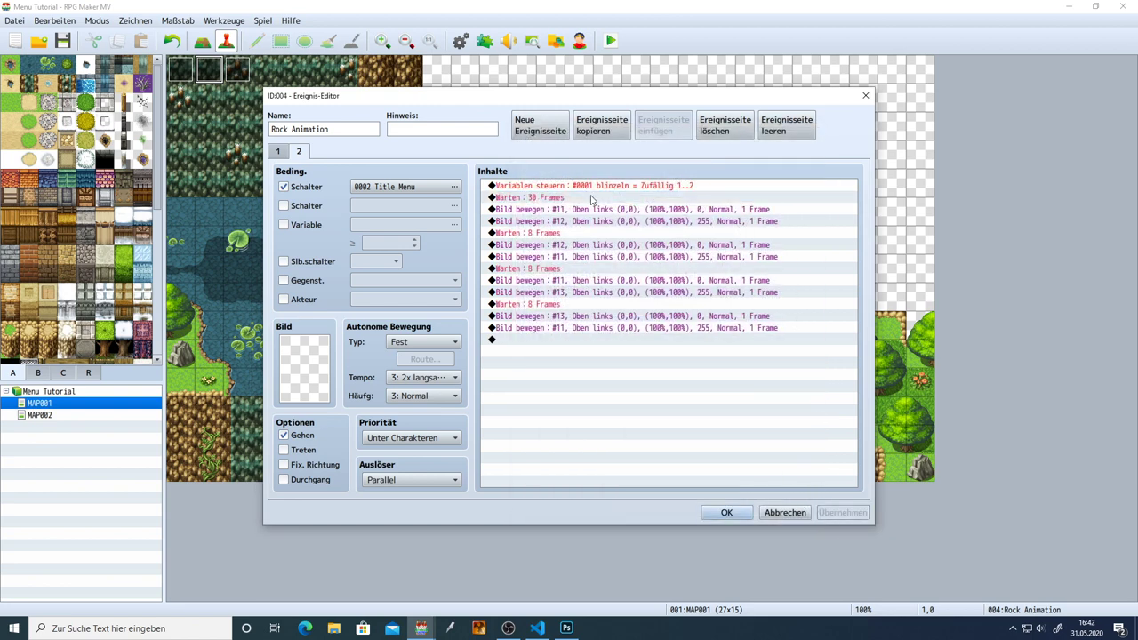
Try a random range of 1 to 10 for blinzeln, and return its upper limit to 2.
double_click(603, 187)
left_click(712, 375)
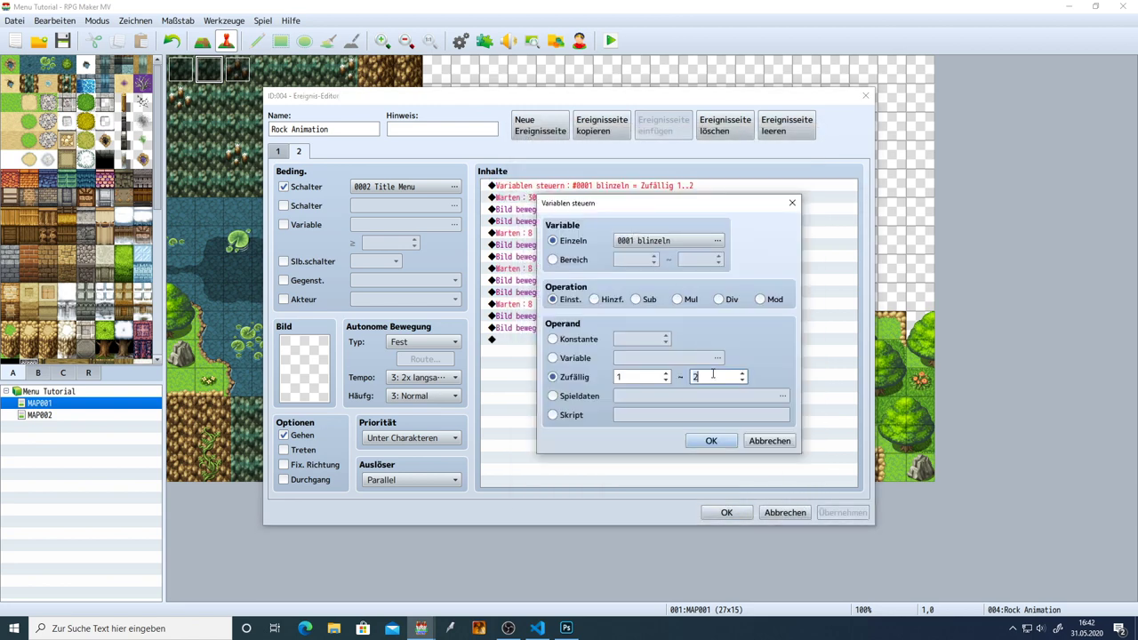
type("10")
key("Return")
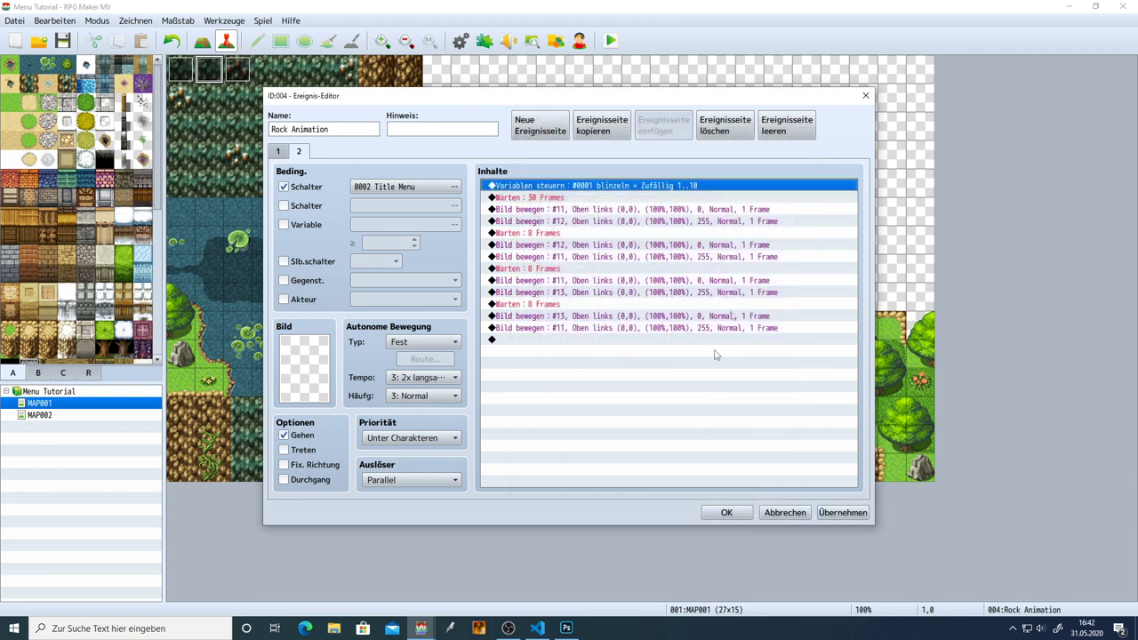
double_click(692, 187)
left_click(717, 376)
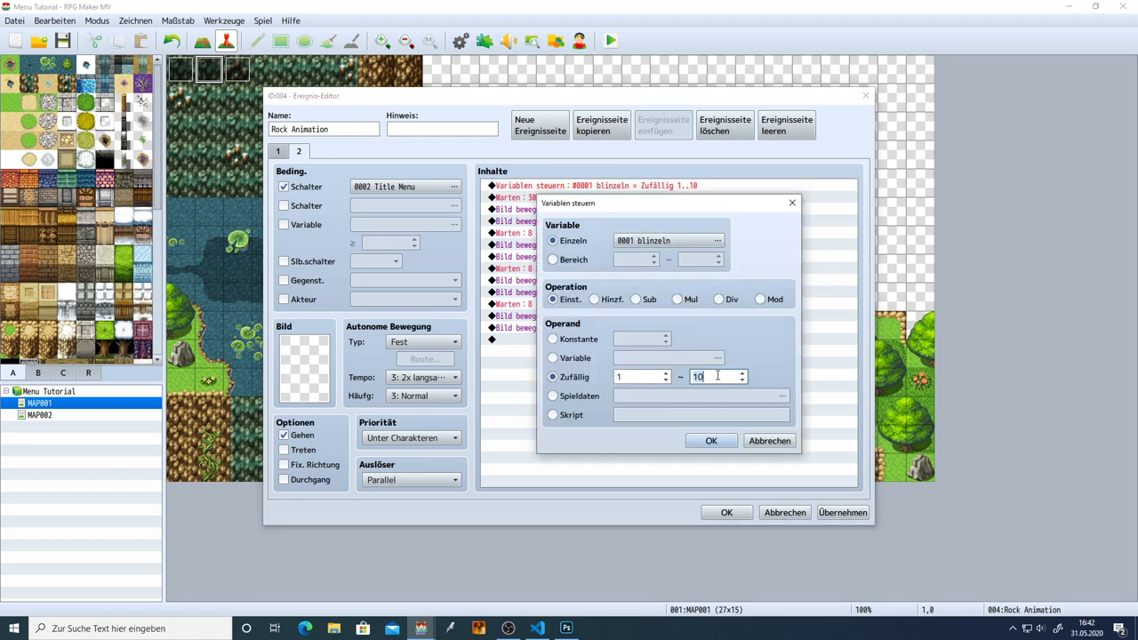
left_click(707, 440)
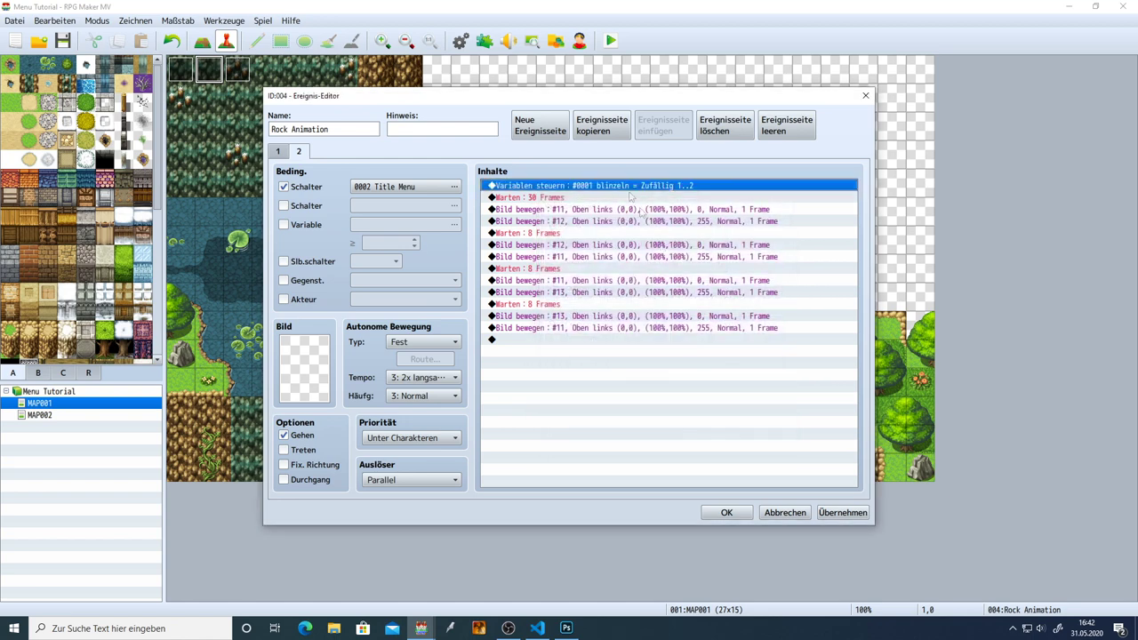
Insert a conditional branch before the 30-frame wait that checks whether blinzeln equals 2, with an Else branch.
left_click(560, 197)
key("Insert")
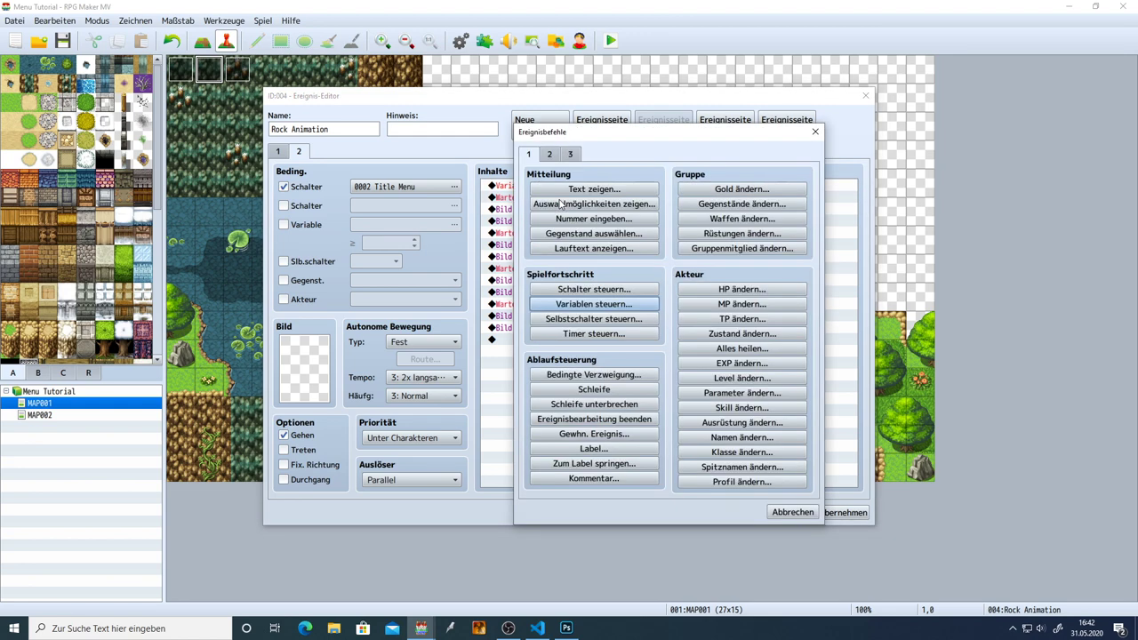
left_click(567, 377)
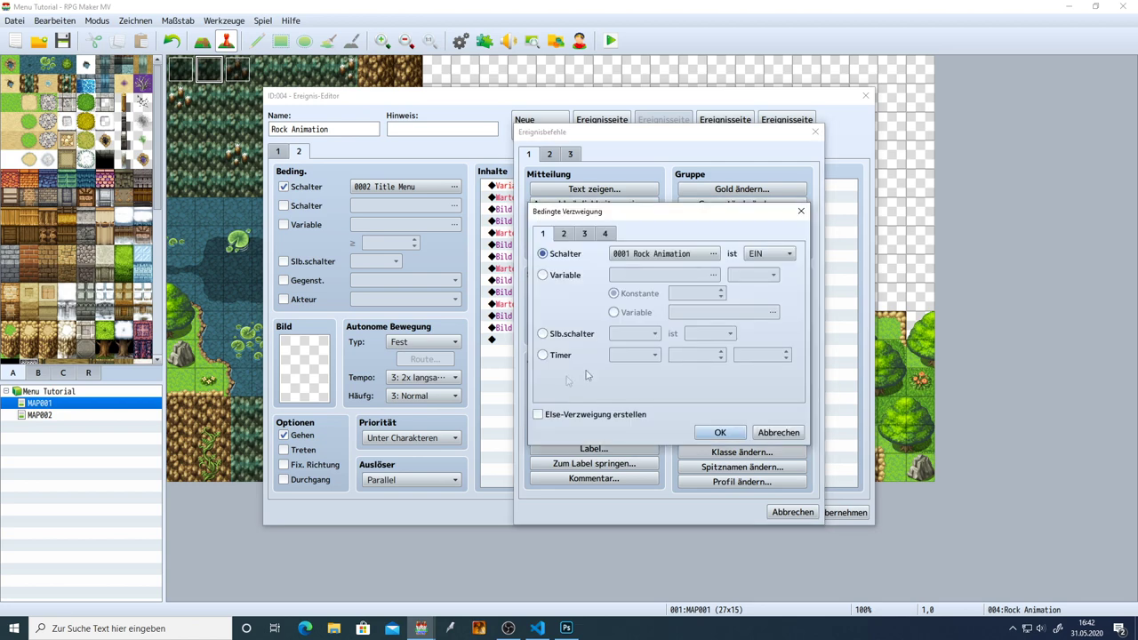
left_click(569, 277)
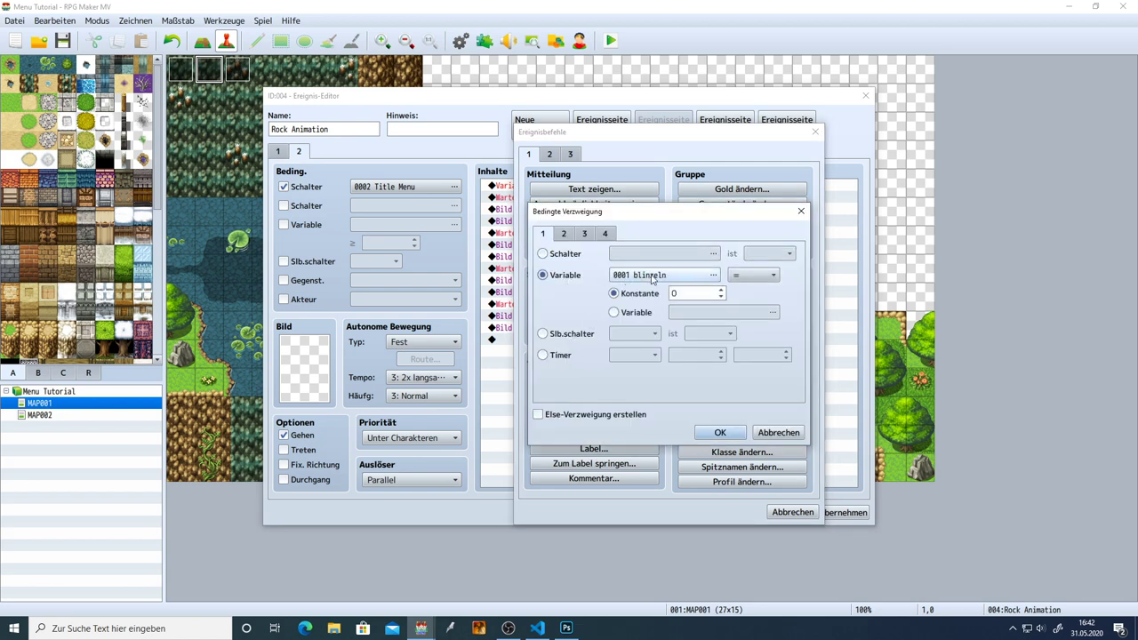
double_click(682, 293)
type("1")
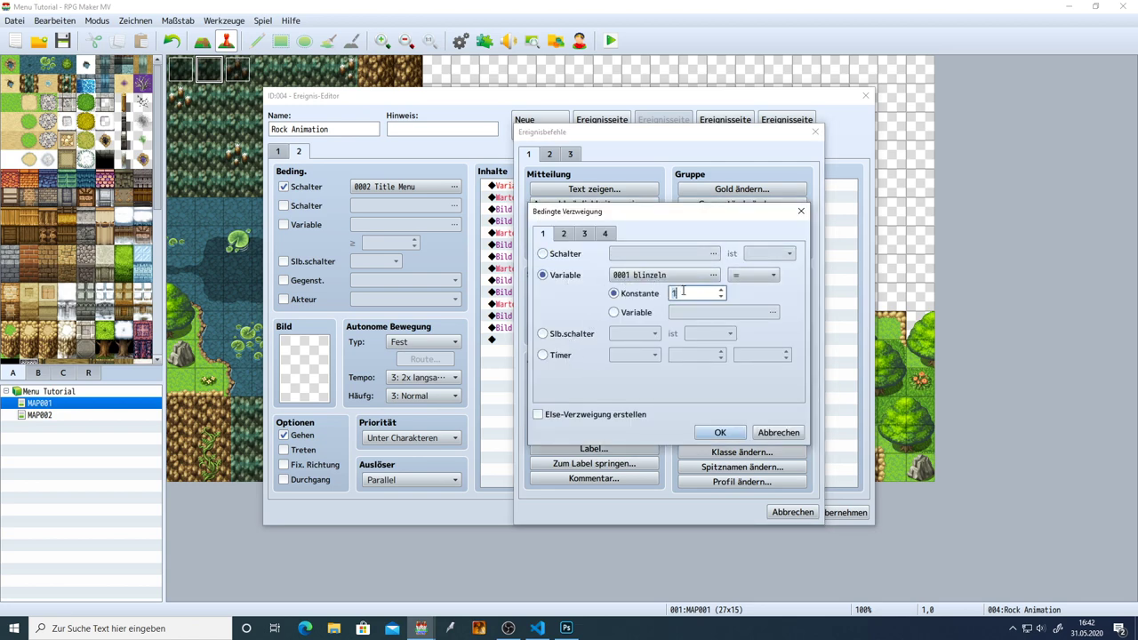
left_click(538, 414)
left_click(721, 433)
Add a Show Picture command for picture #9 with the image Fisch (blinzeln) inside the If branch and apply the event changes.
left_click(520, 234)
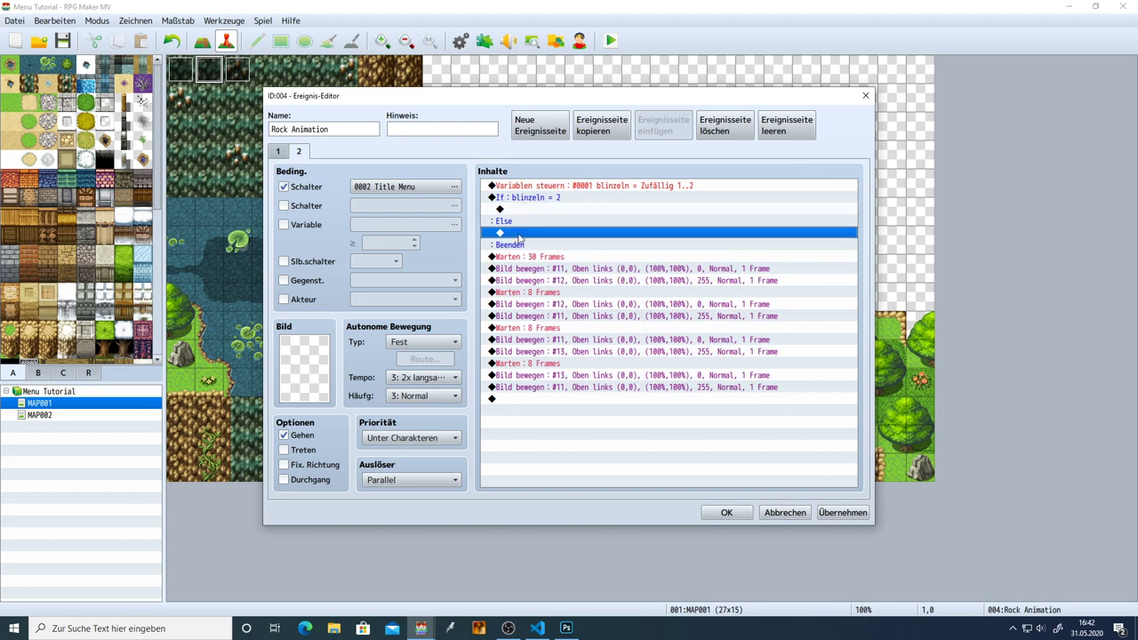
left_click(528, 213)
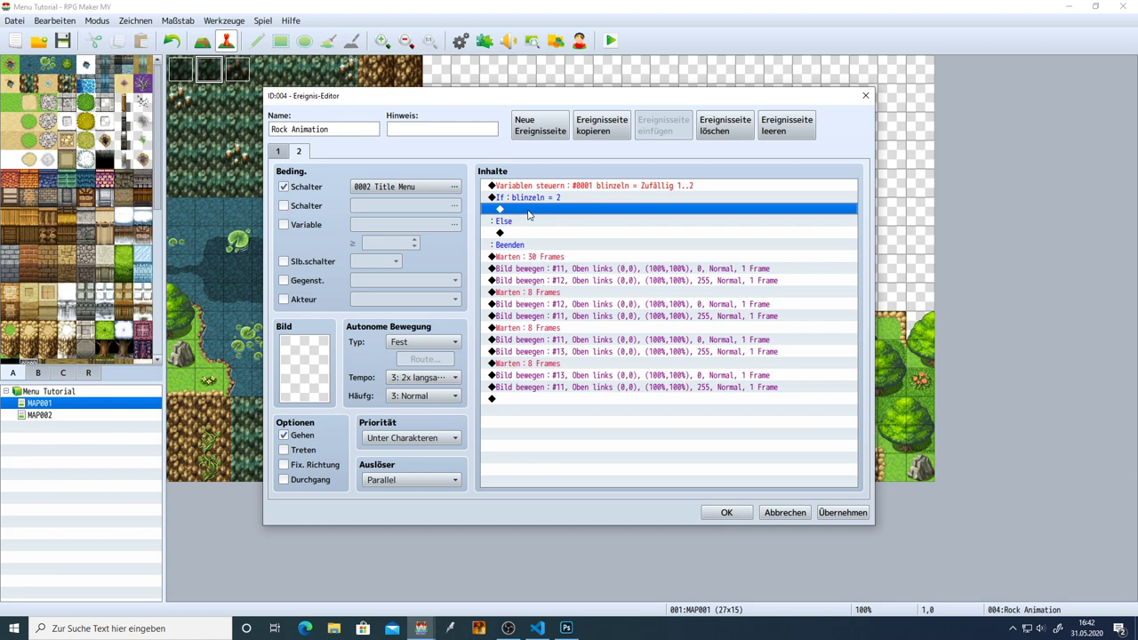
double_click(528, 213)
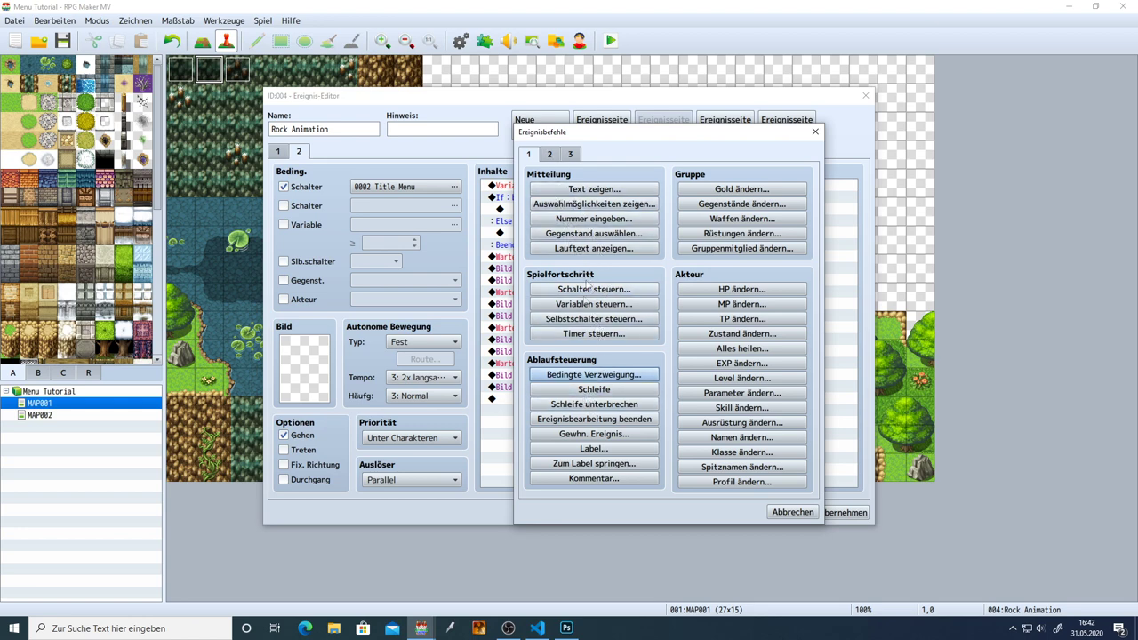
left_click(550, 154)
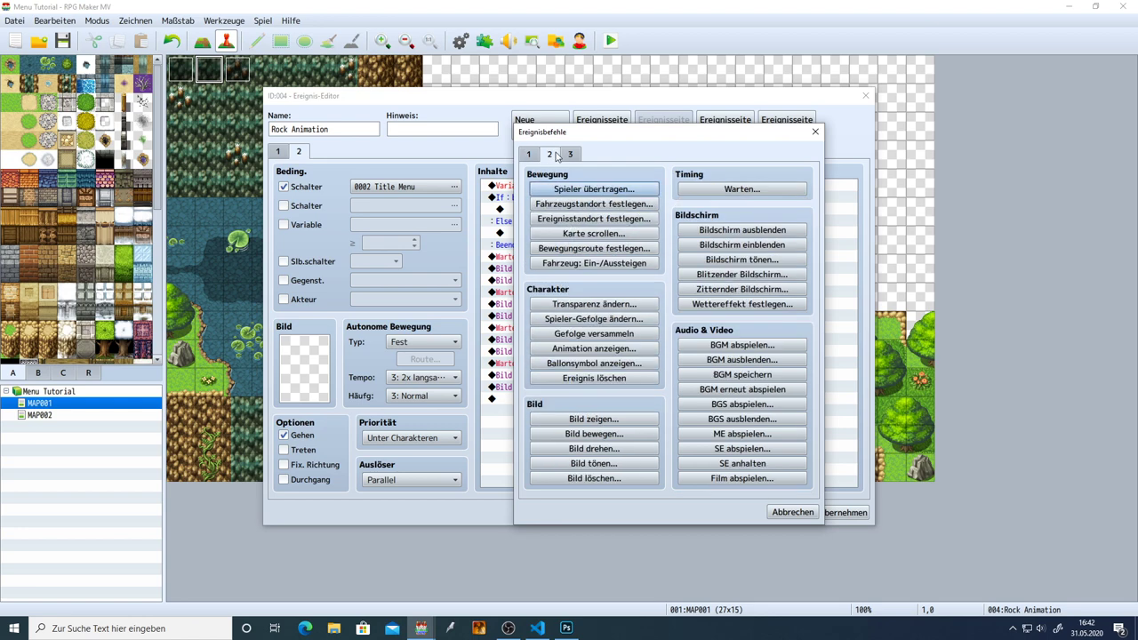
left_click(585, 423)
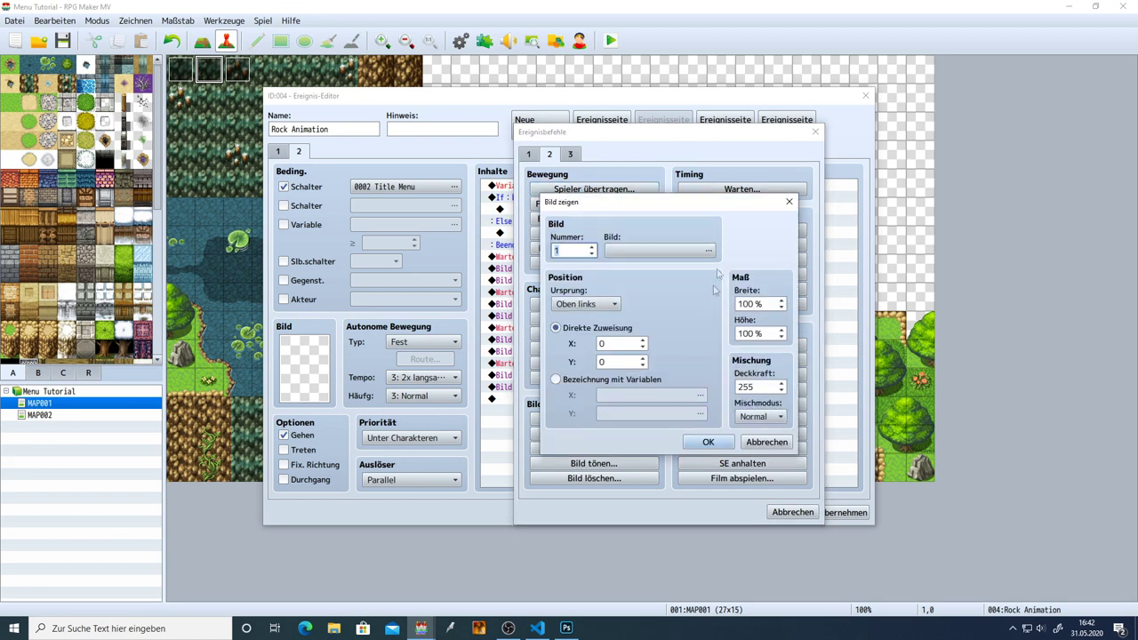
left_click(649, 250)
left_click(508, 248)
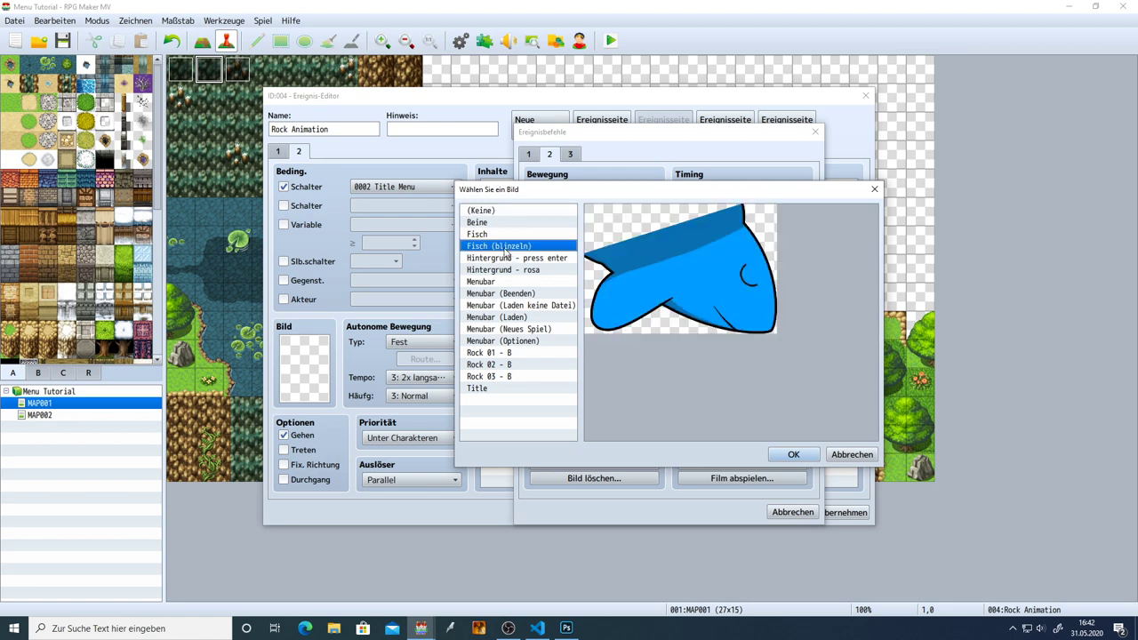
left_click(789, 455)
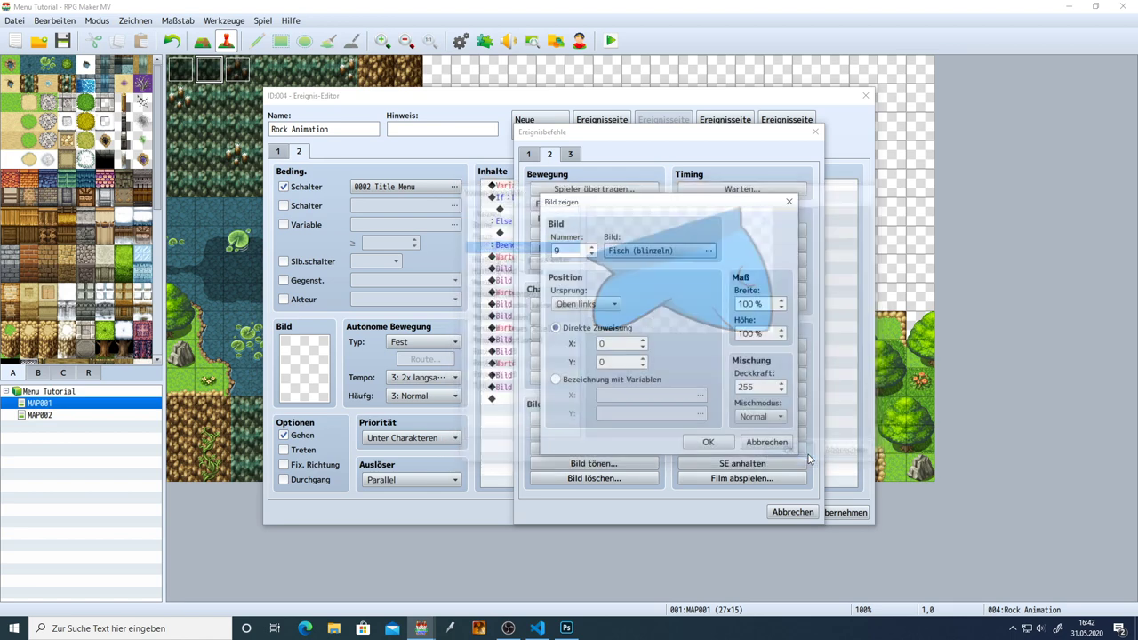
left_click(707, 441)
left_click(828, 512)
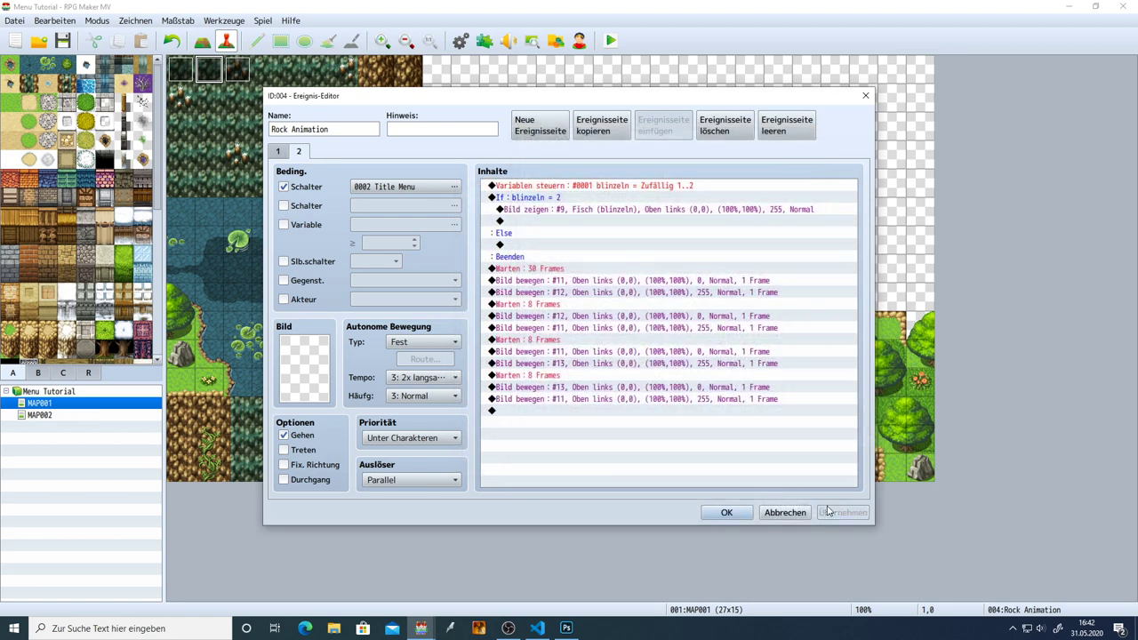
Position picture #9 at X 380, Y 287 in its Show Picture command, keeping the image Fisch (blinzeln).
double_click(672, 210)
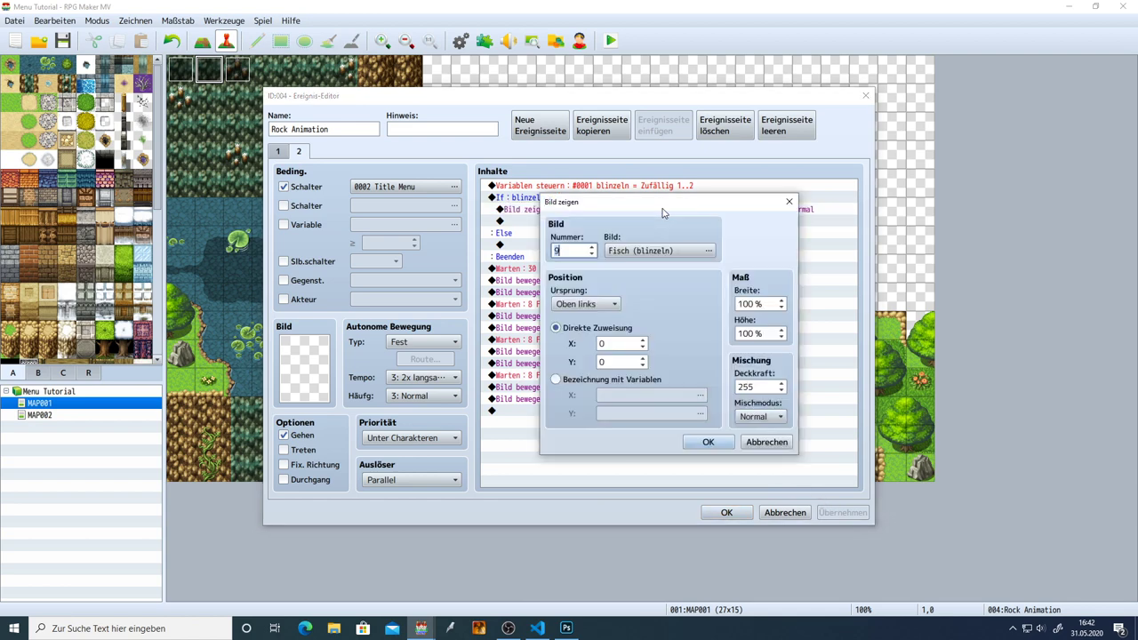
left_click(612, 343)
type("380")
left_click(623, 360)
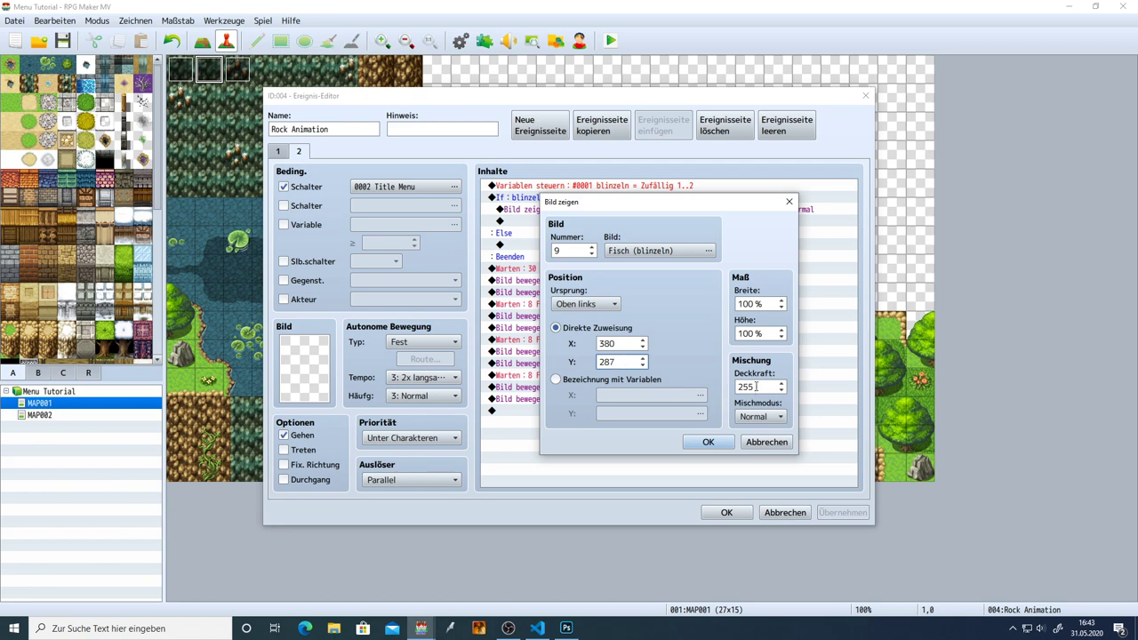
left_click(707, 442)
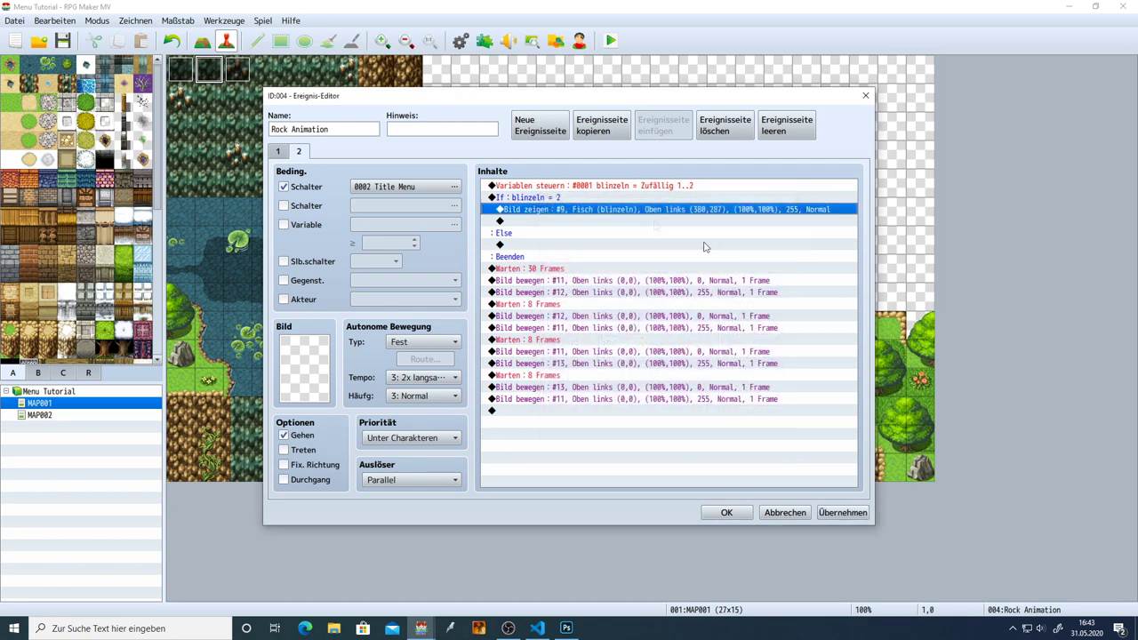
double_click(567, 213)
left_click(648, 256)
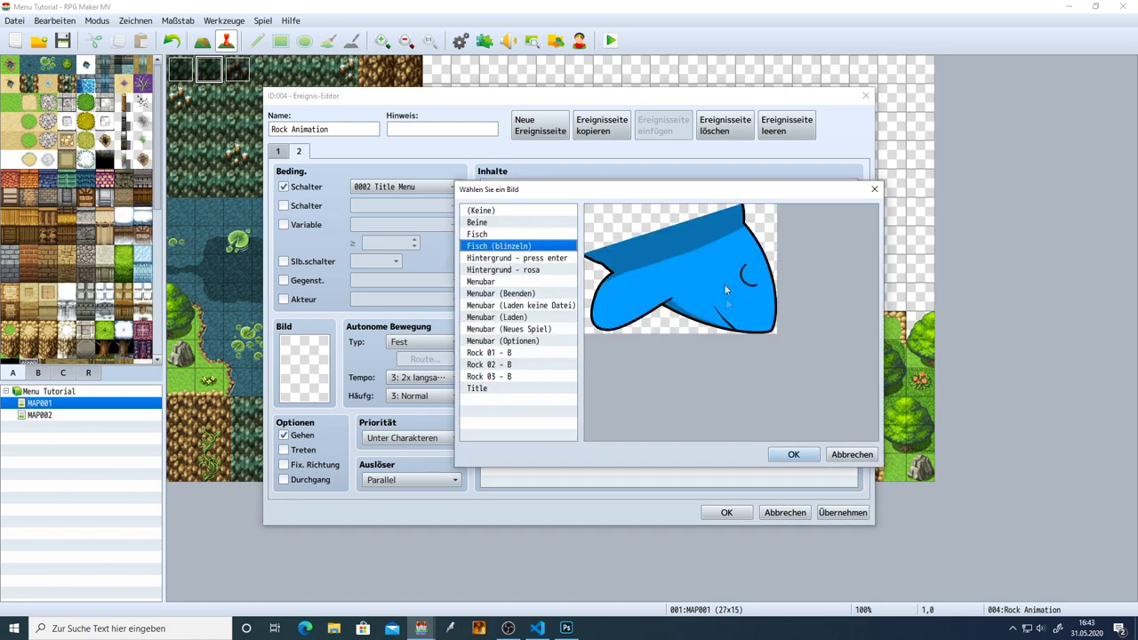
left_click(800, 456)
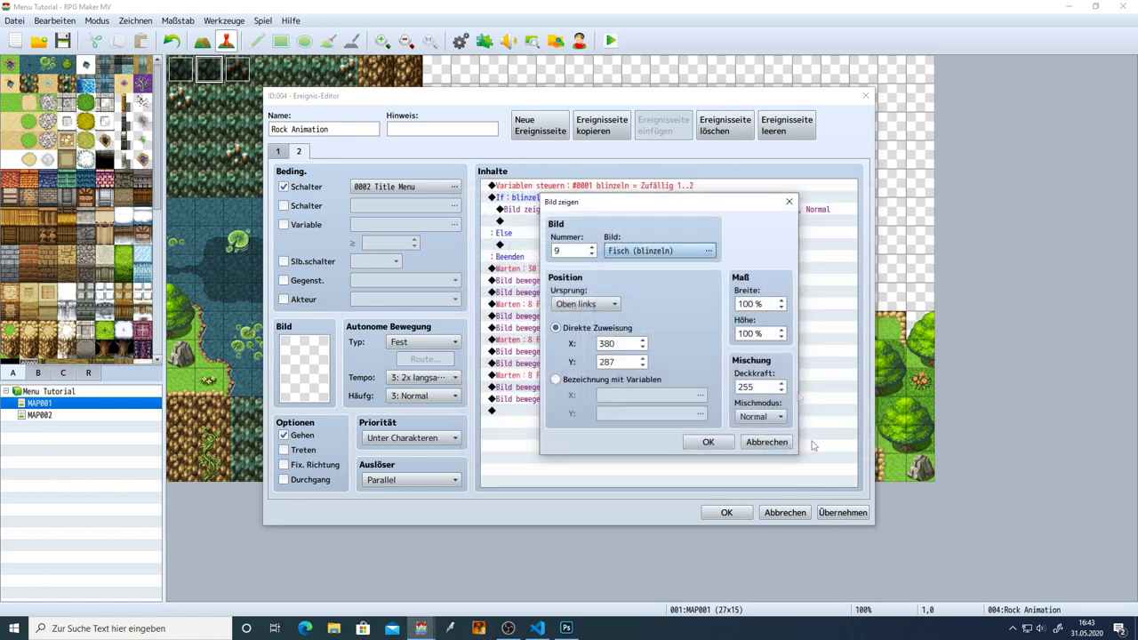
left_click(708, 441)
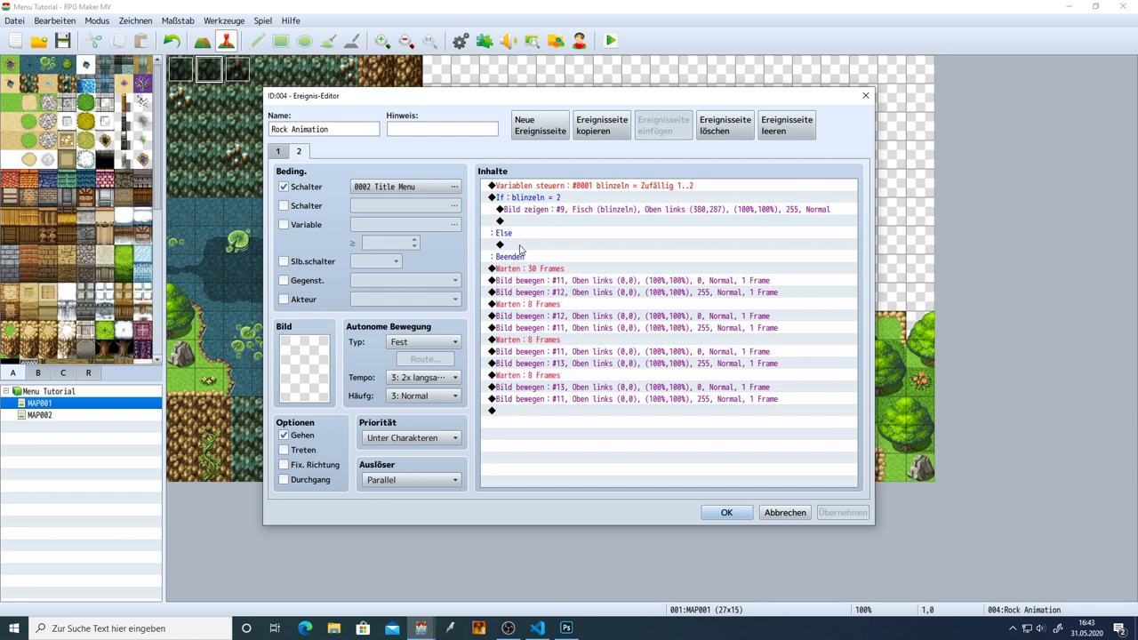
Remove the Else branch from the conditional branch that checks blinzeln.
left_click(521, 246)
double_click(544, 198)
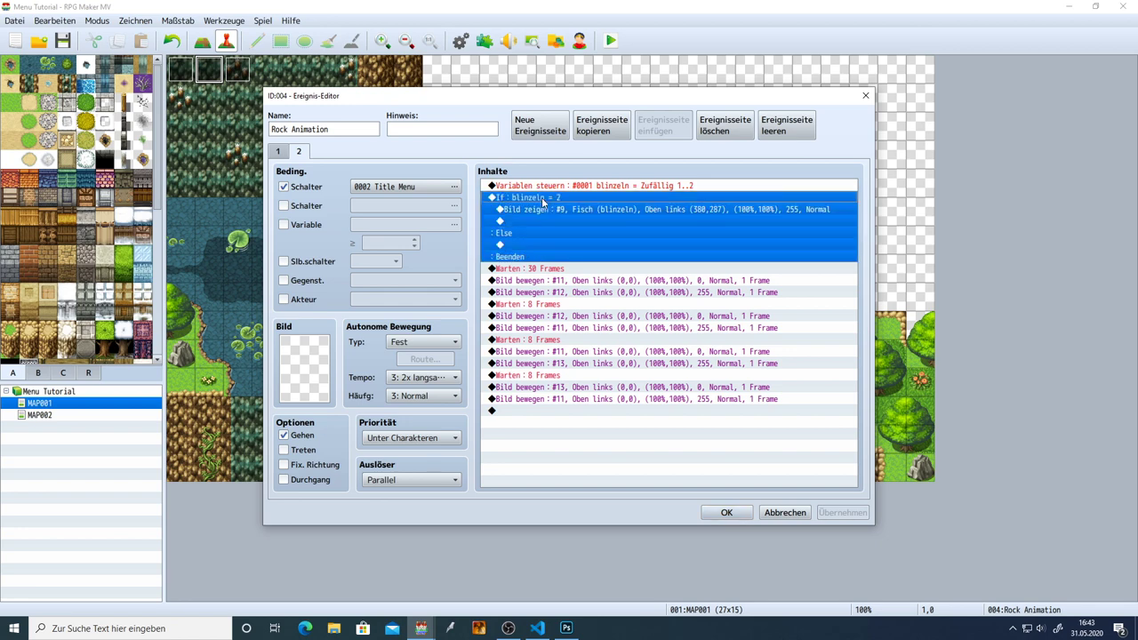
left_click(720, 433)
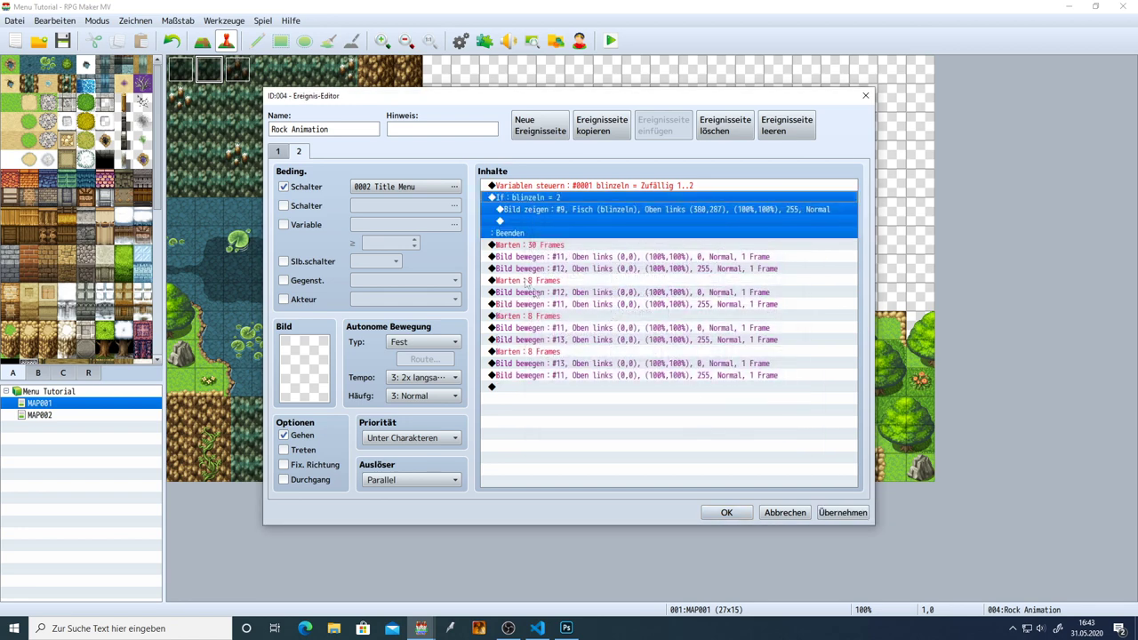
Insert a 10-frame Wait command directly after the blinzeln conditional branch.
double_click(521, 220)
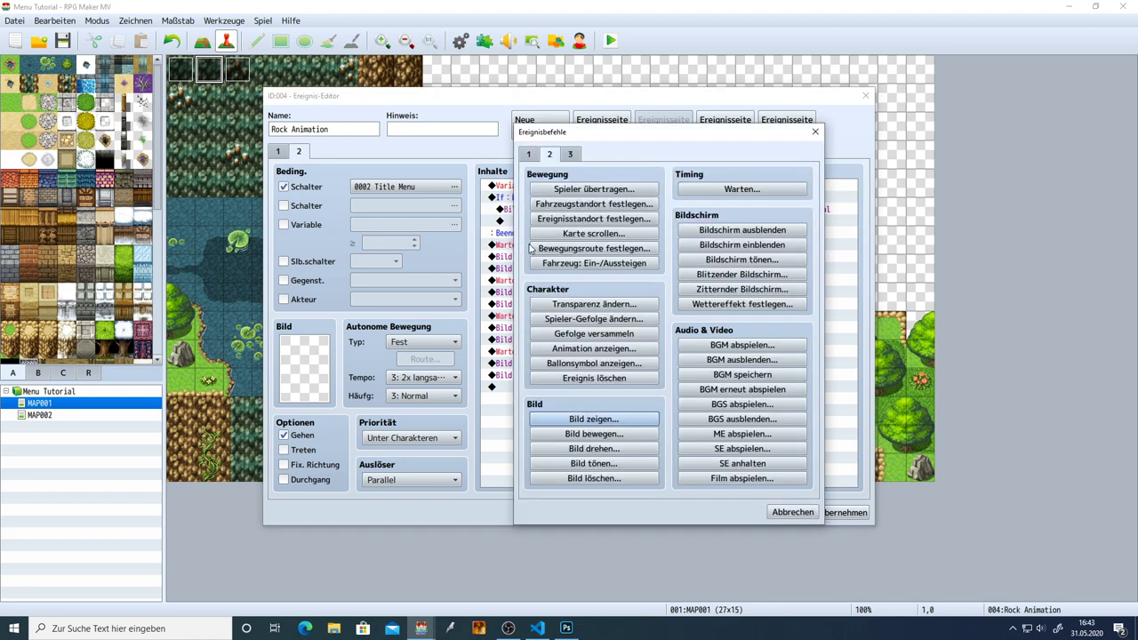
left_click(743, 189)
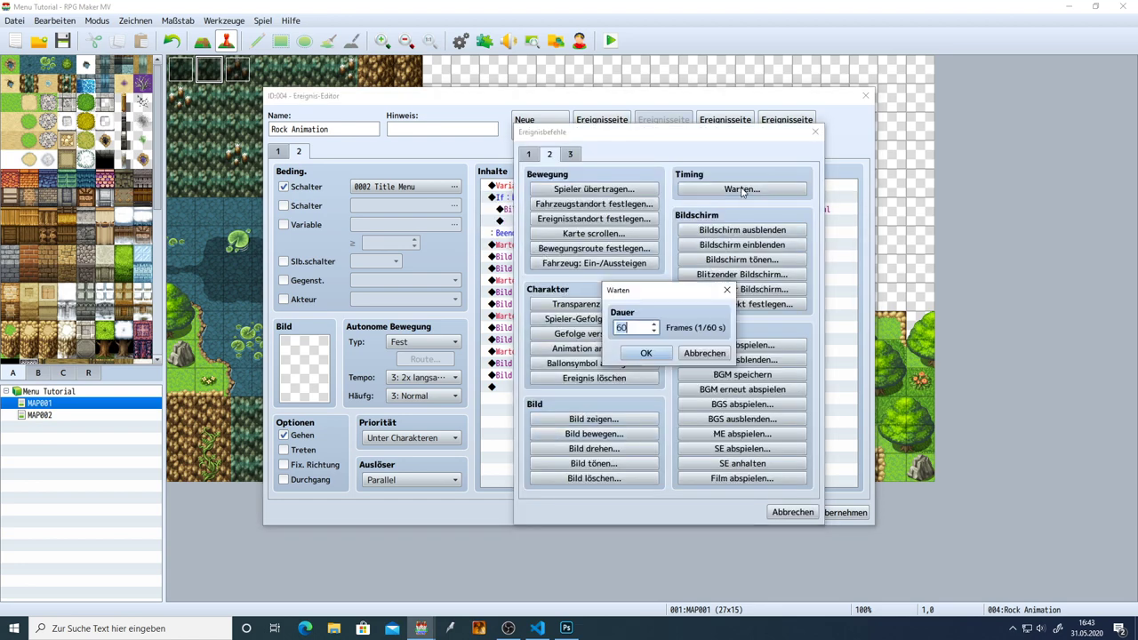
type("10")
left_click(645, 353)
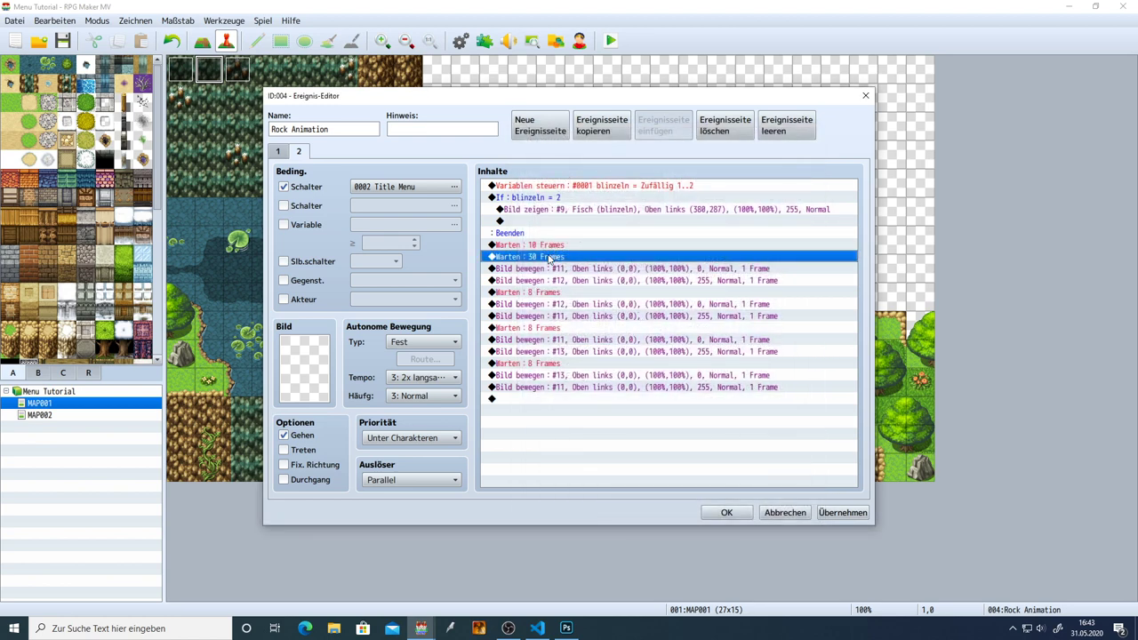
Copy the blinzeln conditional branch and paste it between the 10-frame and 30-frame waits.
left_click(539, 199)
key("ctrl+c")
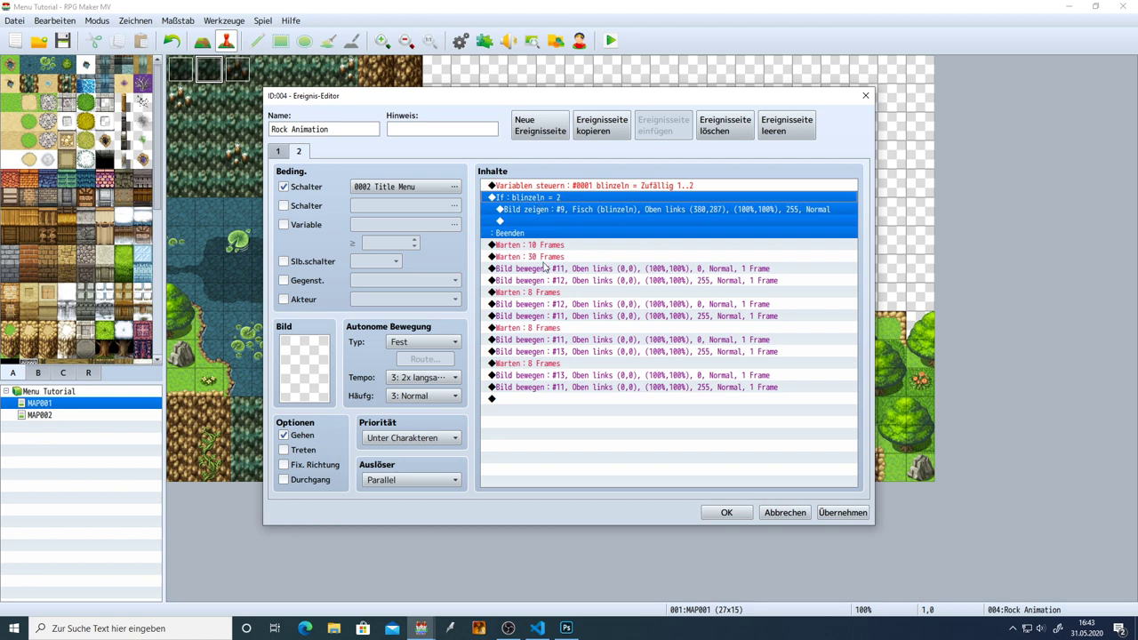
left_click(539, 256)
key("ctrl+v")
Replace the Show Picture command in the pasted branch with Erase Picture #9 and apply the event changes.
left_click(541, 269)
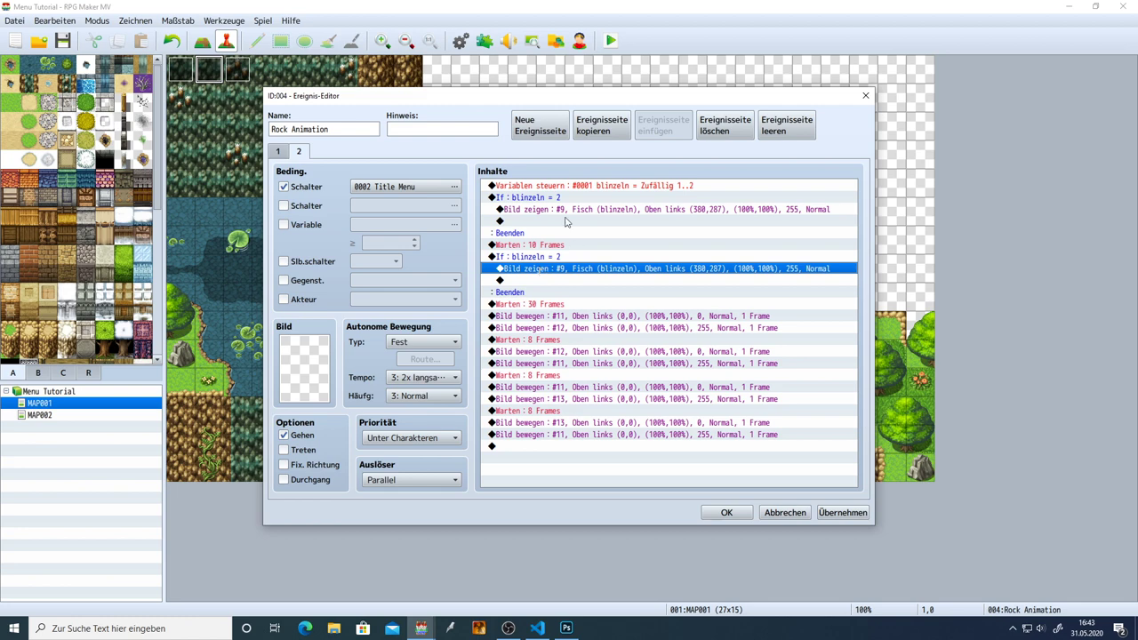
key("Delete")
double_click(546, 268)
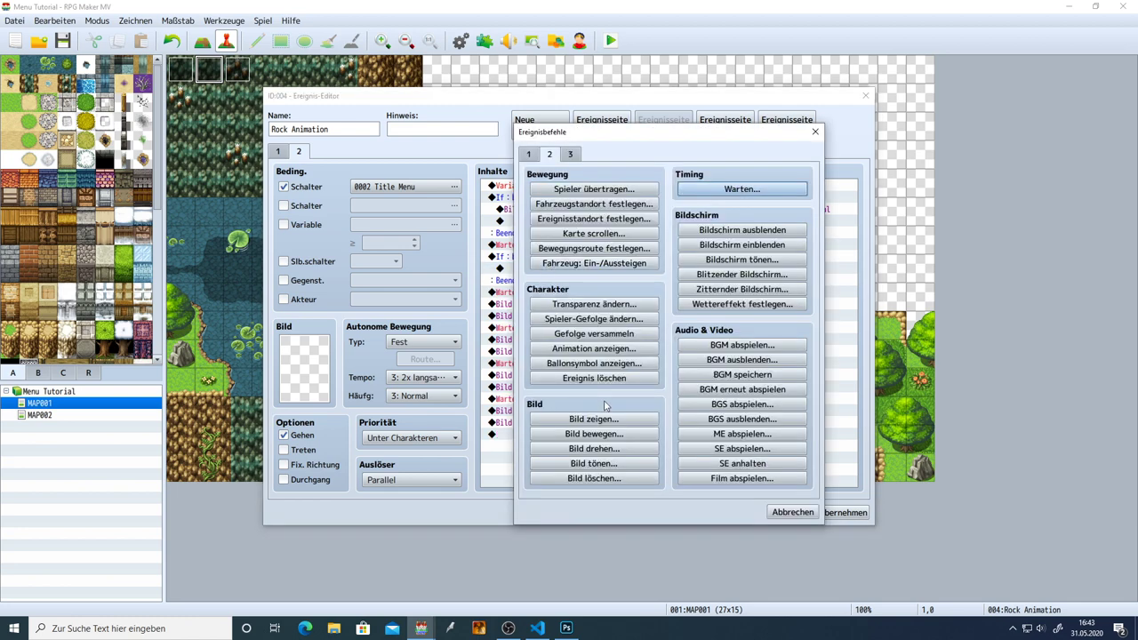
left_click(604, 478)
type("9")
left_click(654, 359)
left_click(831, 512)
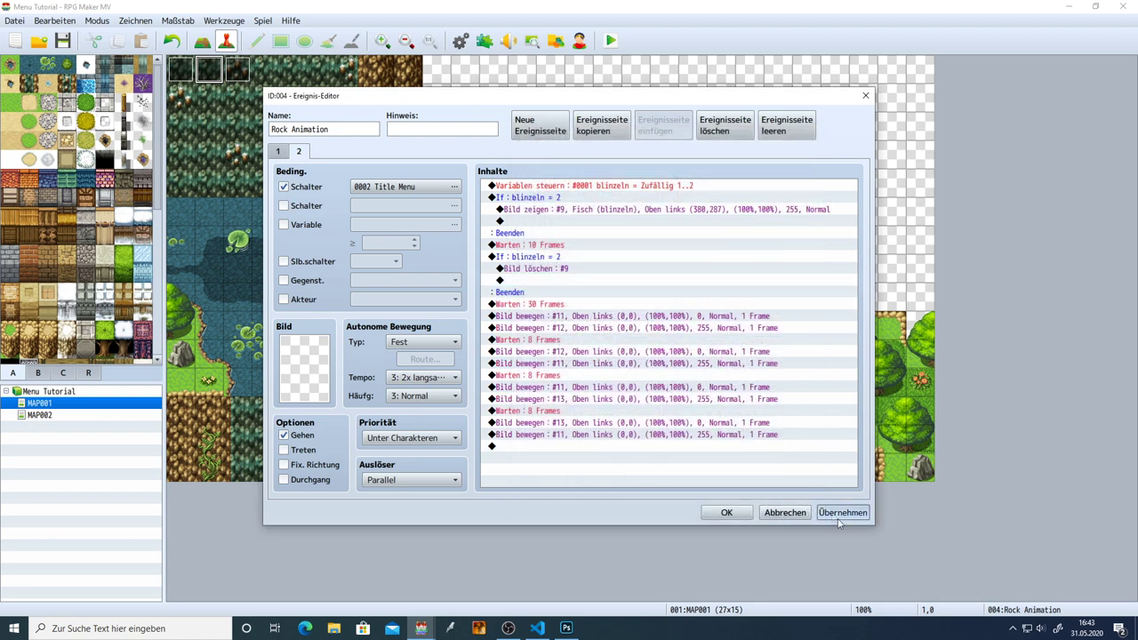
Shorten the 30-frame wait to 20 frames, confirm the Rock Animation event and save the project.
double_click(565, 307)
type("20")
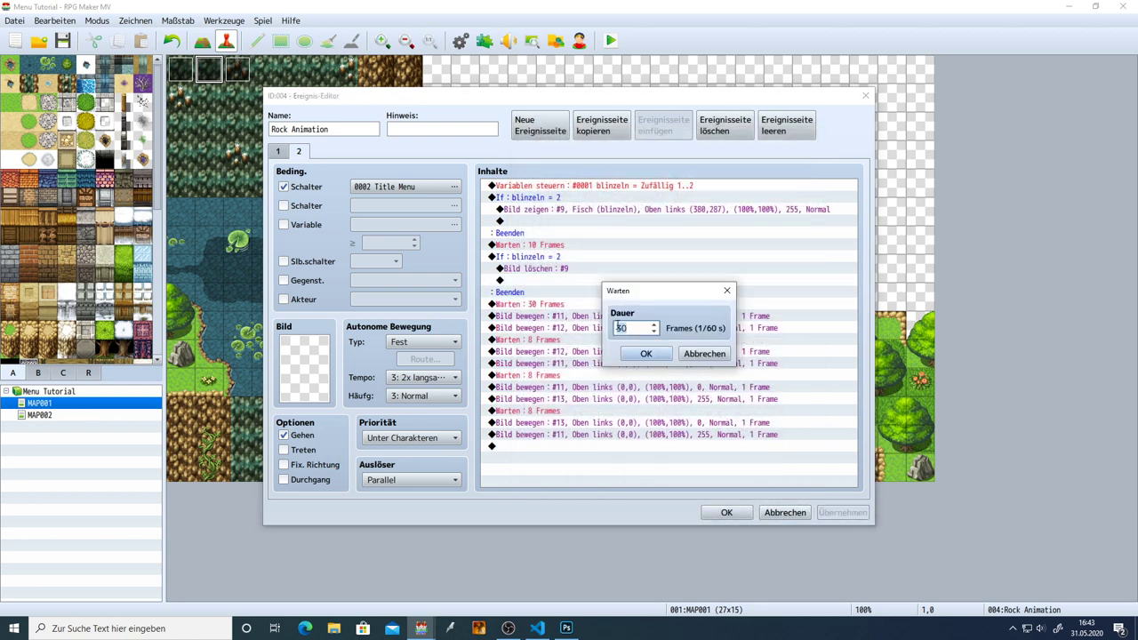
left_click(647, 354)
left_click(841, 512)
left_click(725, 512)
left_click(64, 42)
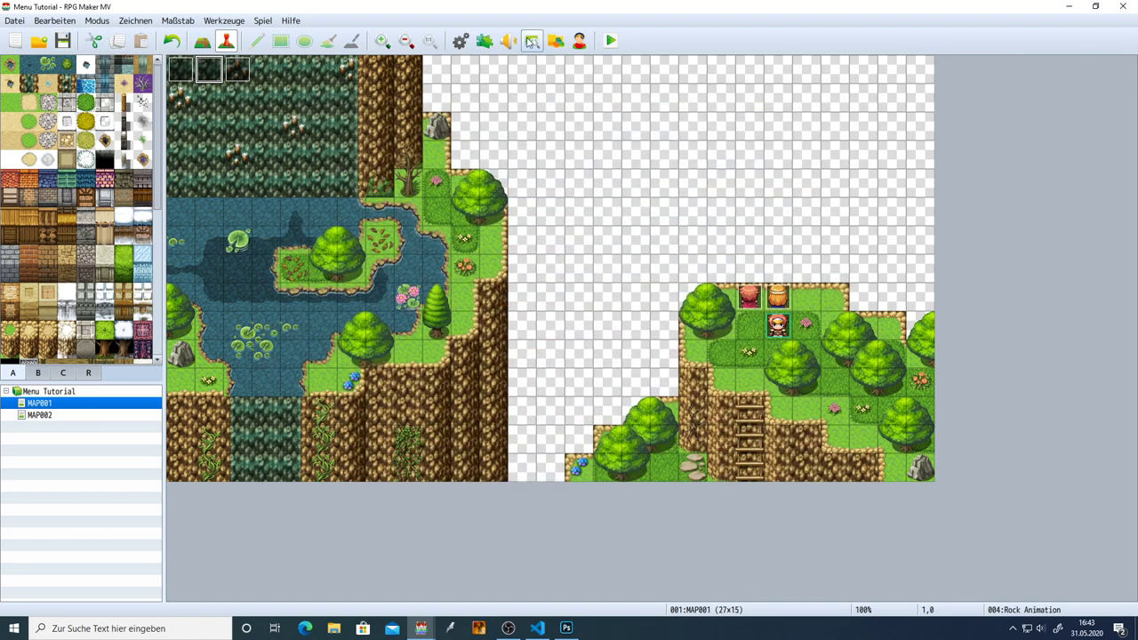
Playtest the game up to the title menu to check the fish's blinking, and close the game window.
left_click(611, 40)
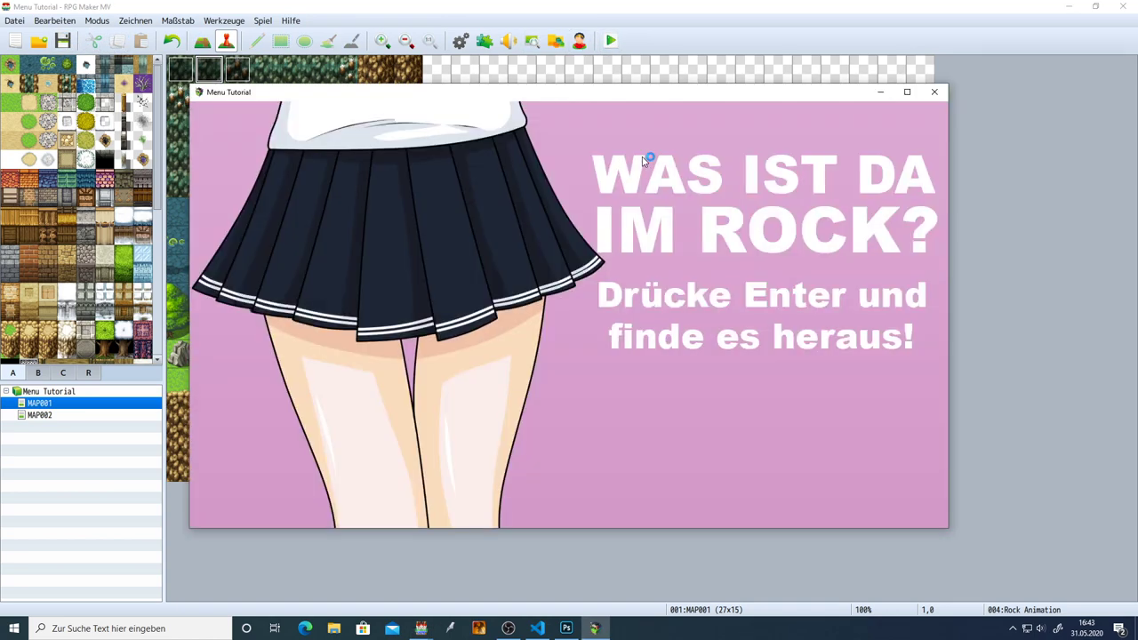
key("Return")
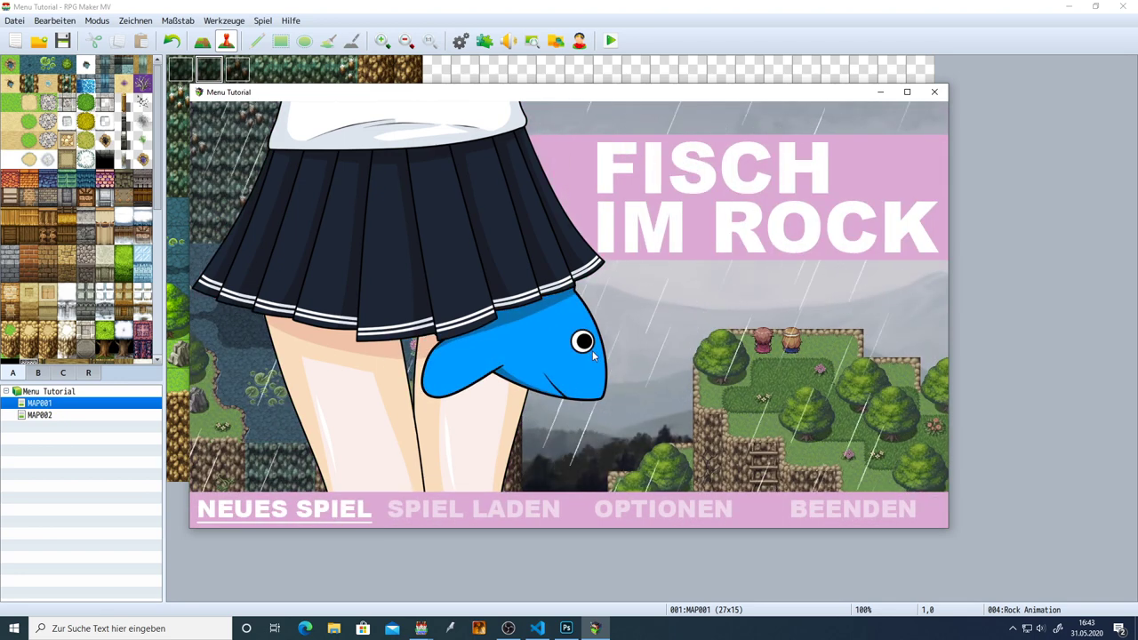
left_click(937, 92)
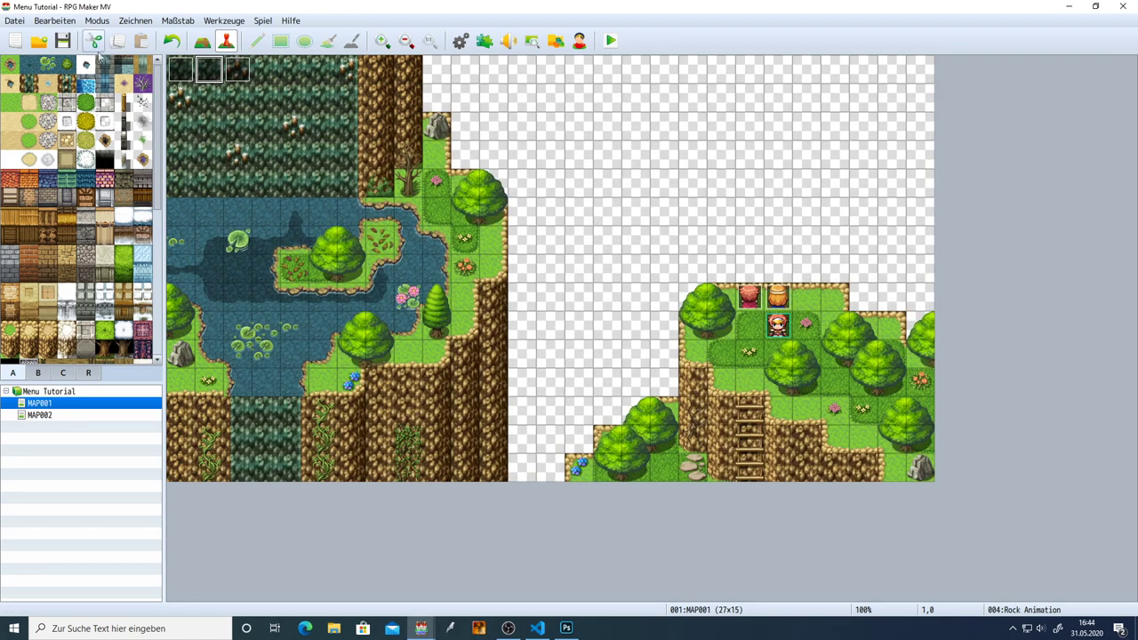
Reopen page 2 of the Rock Animation event and select the first Move Picture command after the 20-frame wait.
double_click(212, 69)
left_click(303, 152)
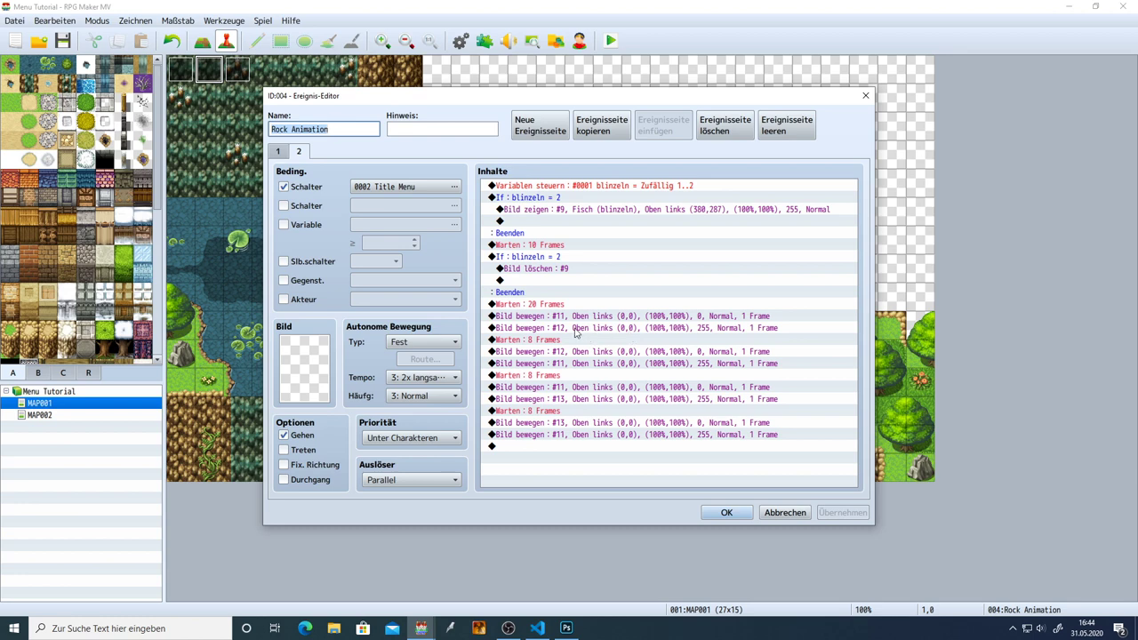
left_click(614, 211)
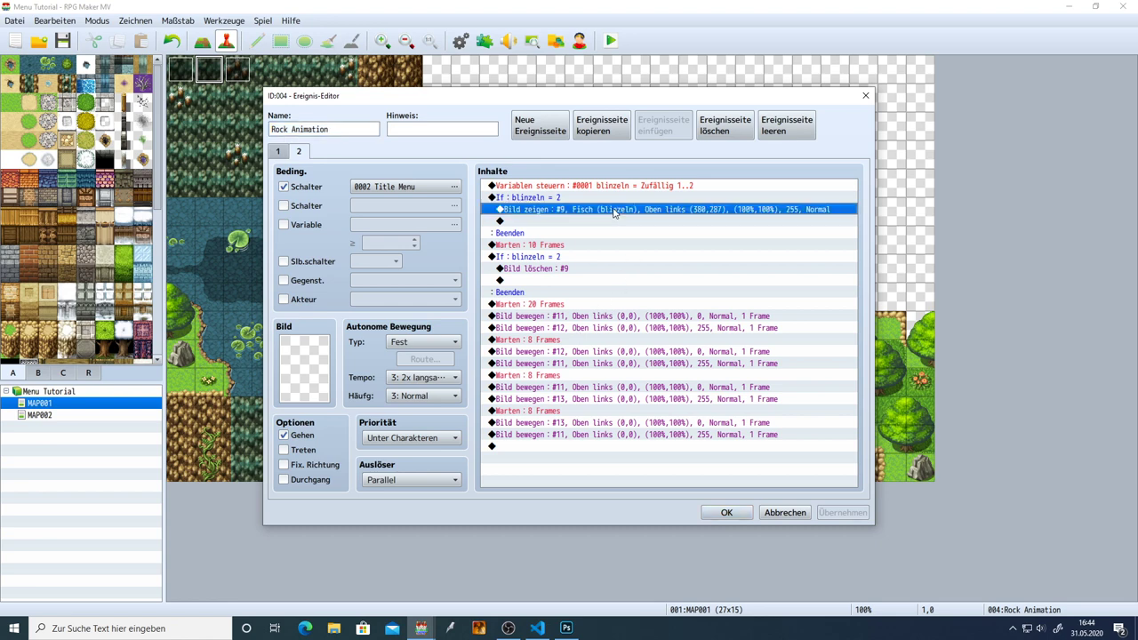
left_click(591, 317)
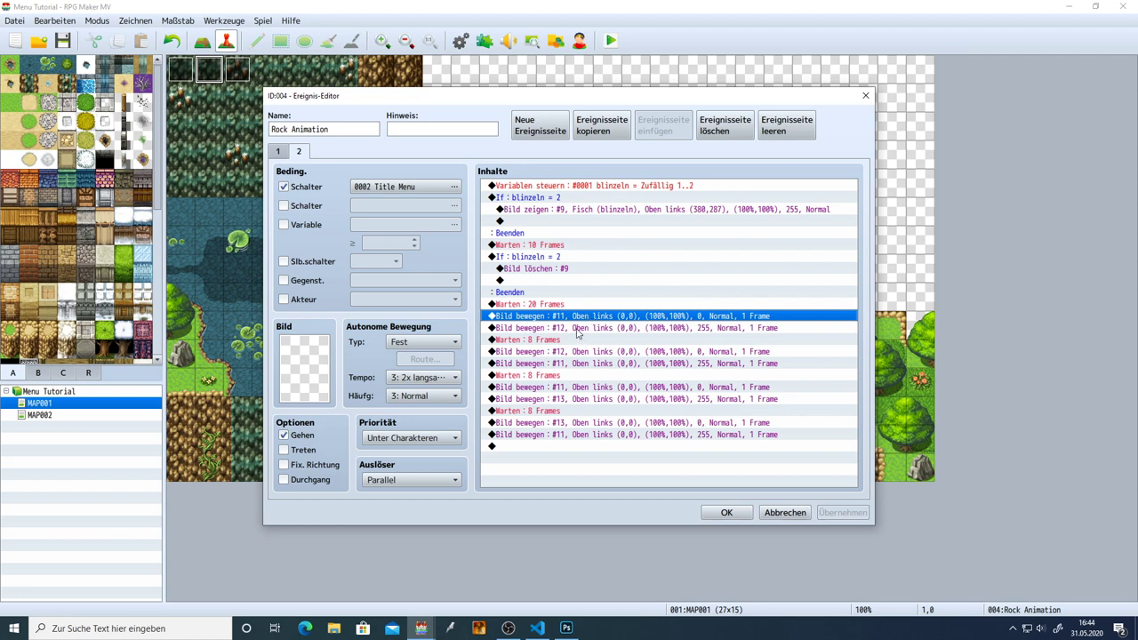
left_click(578, 329)
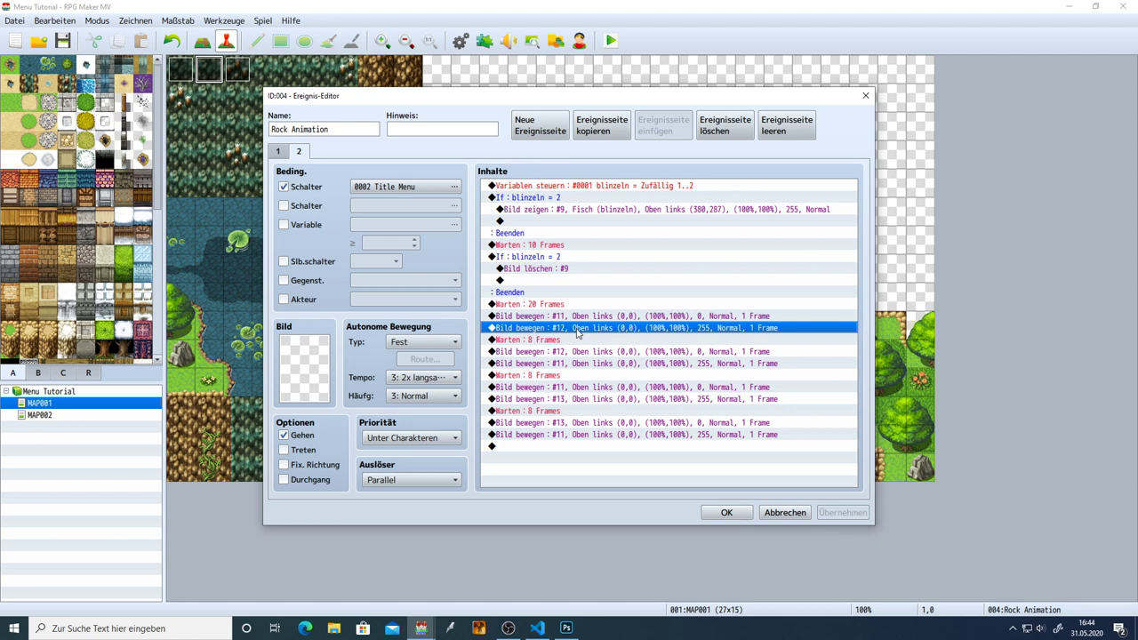
left_click(602, 321)
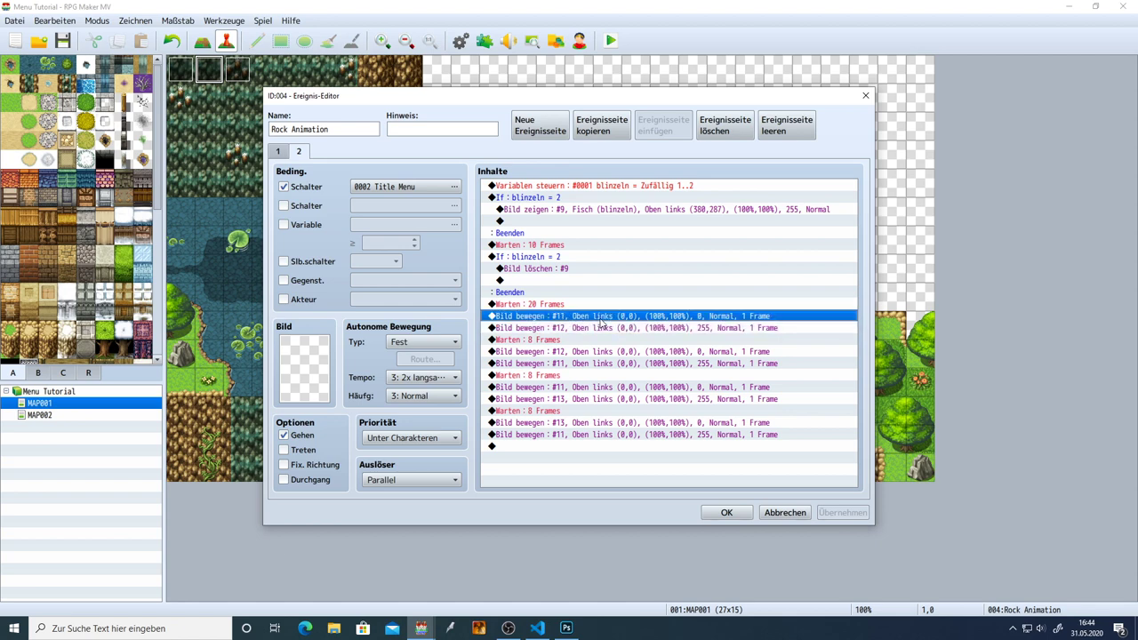
Insert a Move Picture command for picture #8 to X 375, Y 287 over 4 frames without waiting for completion, and apply it.
key("Insert")
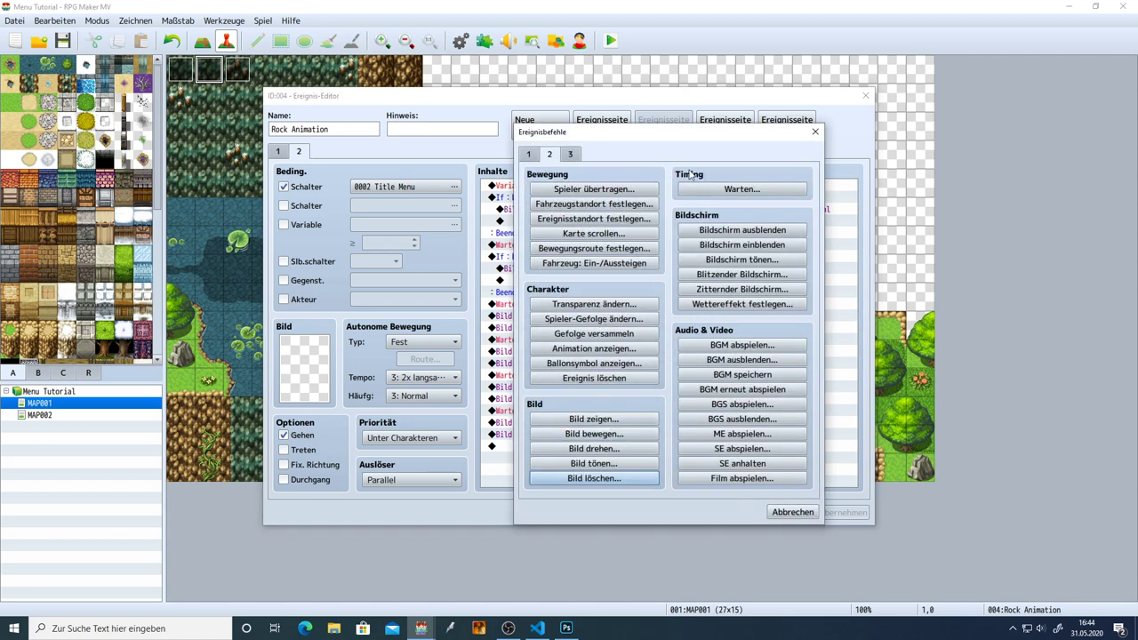
left_click_drag(685, 134, 899, 130)
left_click(822, 429)
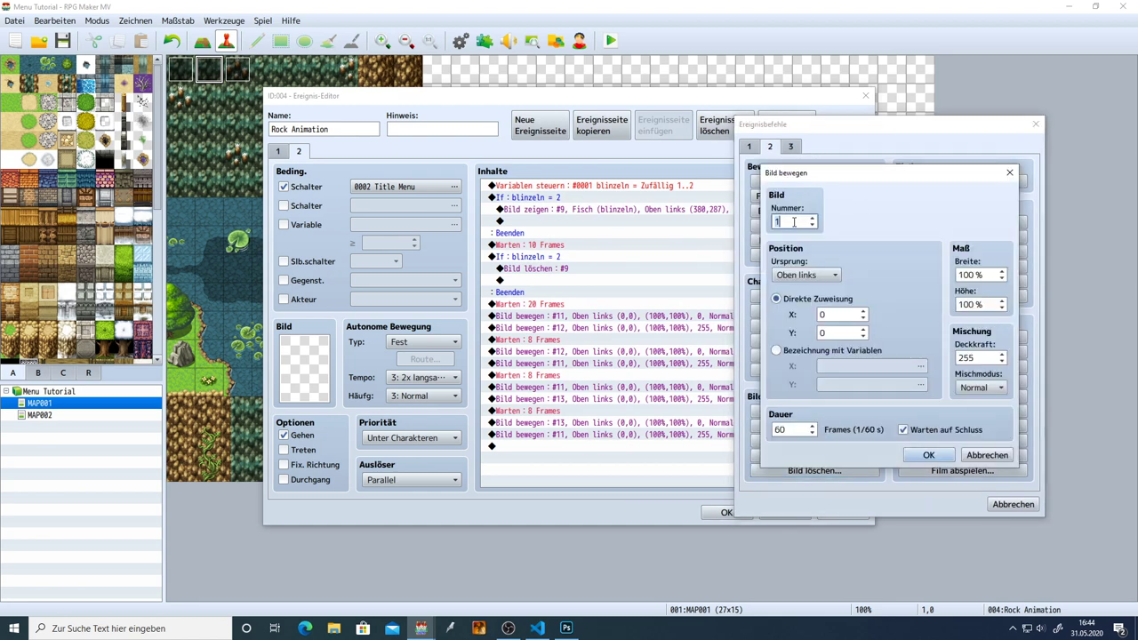
type("8")
double_click(833, 313)
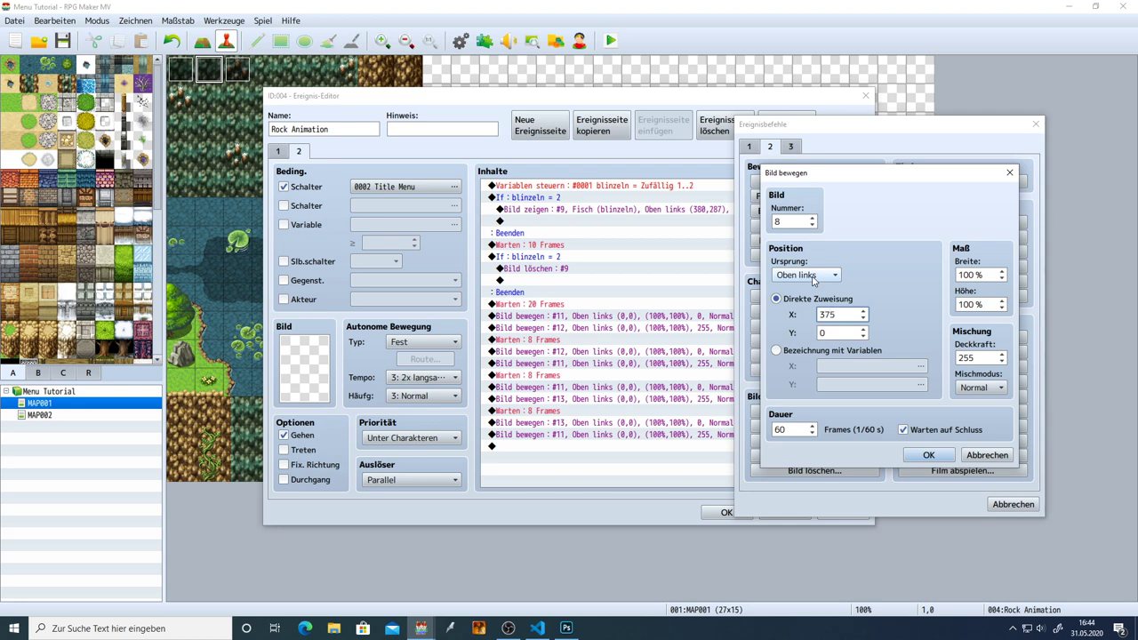
left_click(837, 331)
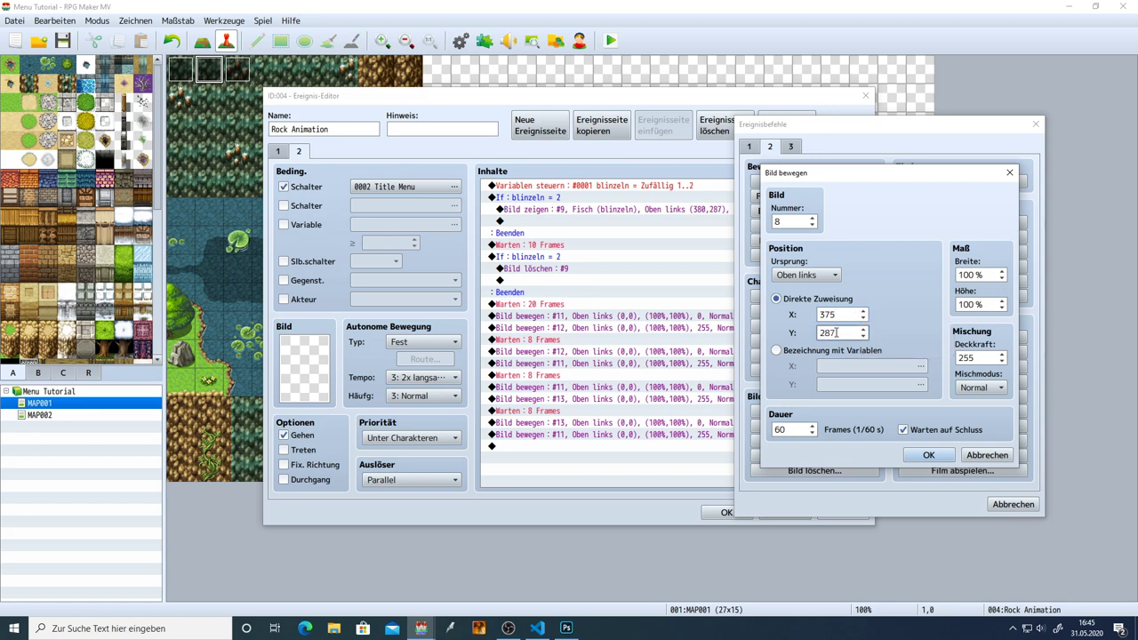
double_click(794, 430)
type("4")
left_click(904, 430)
left_click(927, 456)
left_click(826, 507)
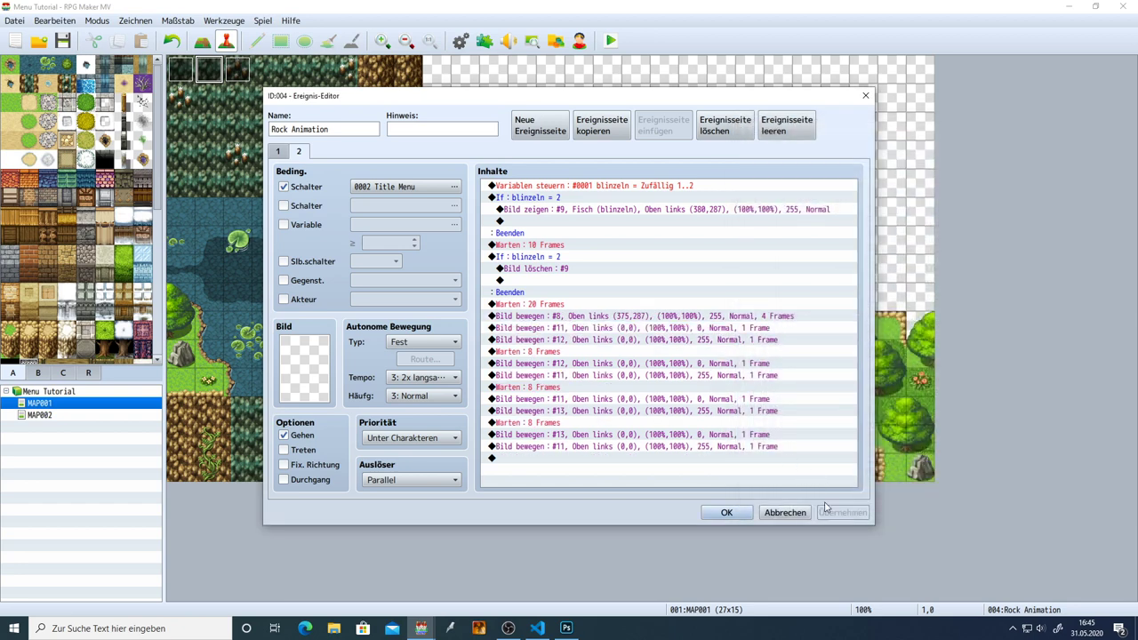
Copy the picture #8 move command and paste it right after the first 8-frame wait.
left_click(556, 316)
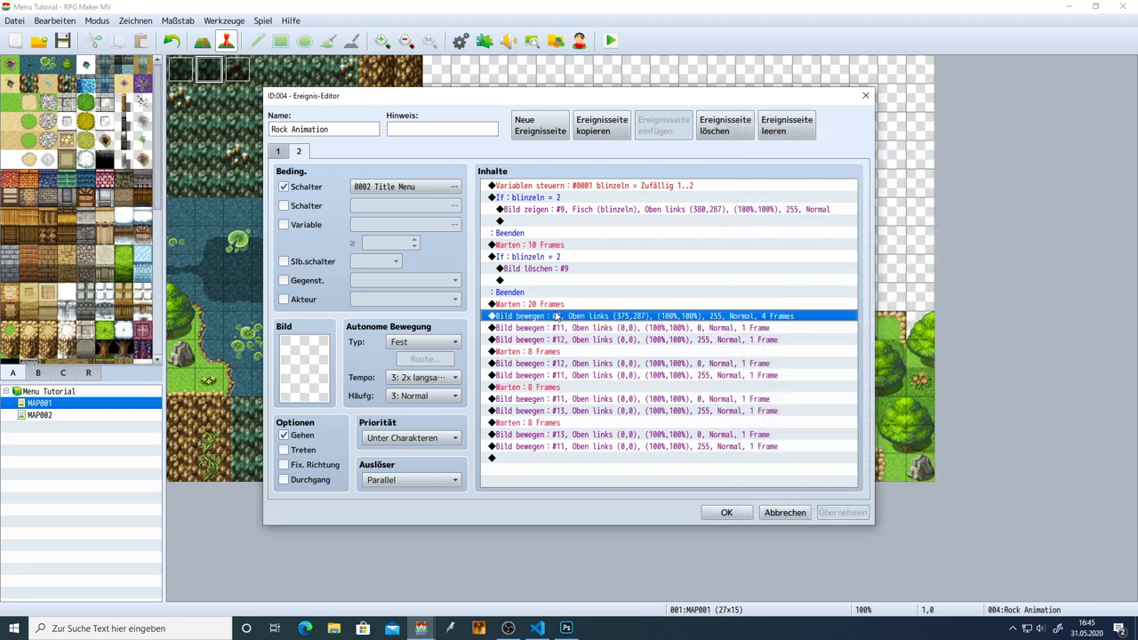
key("ctrl+c")
left_click(562, 363)
key("ctrl+v")
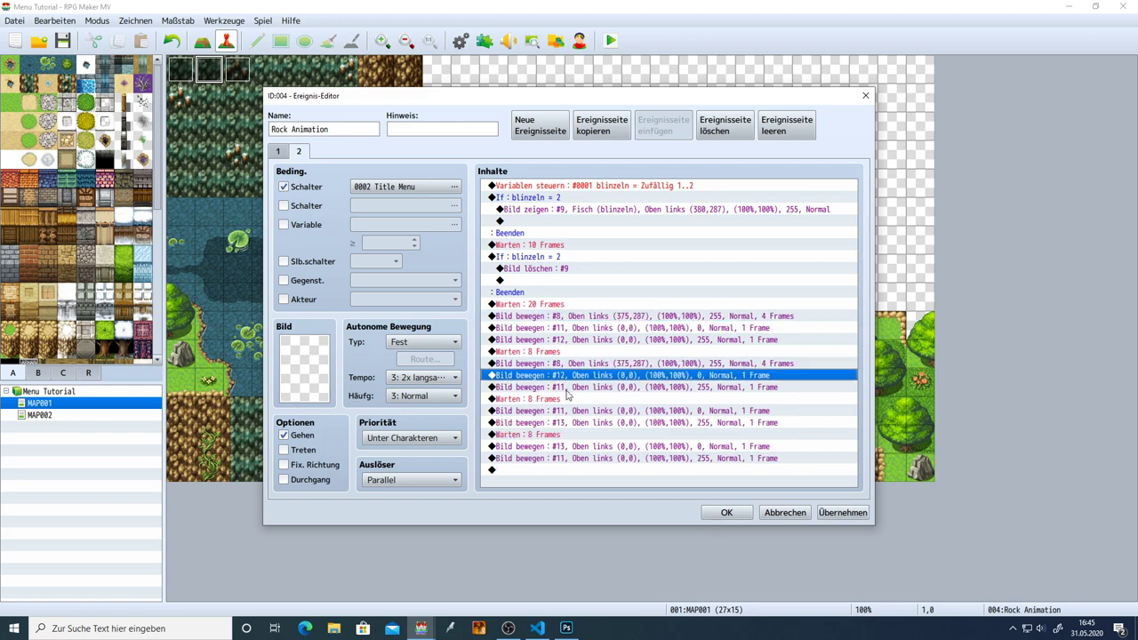
Set the X position to 380 in the pasted picture #8 move command.
double_click(569, 363)
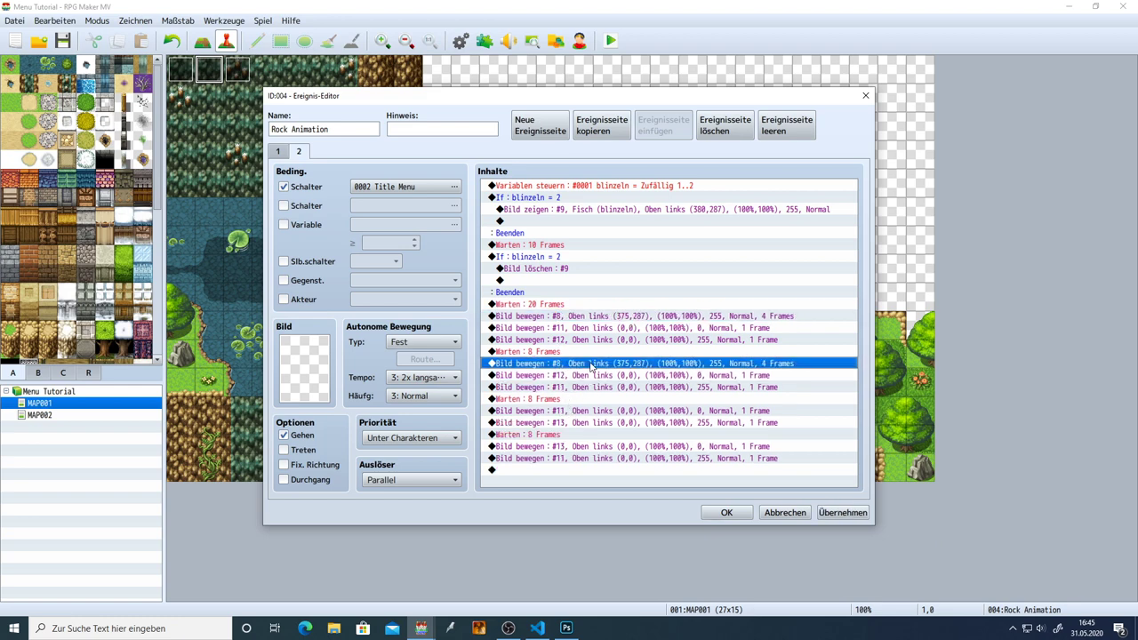
double_click(625, 323)
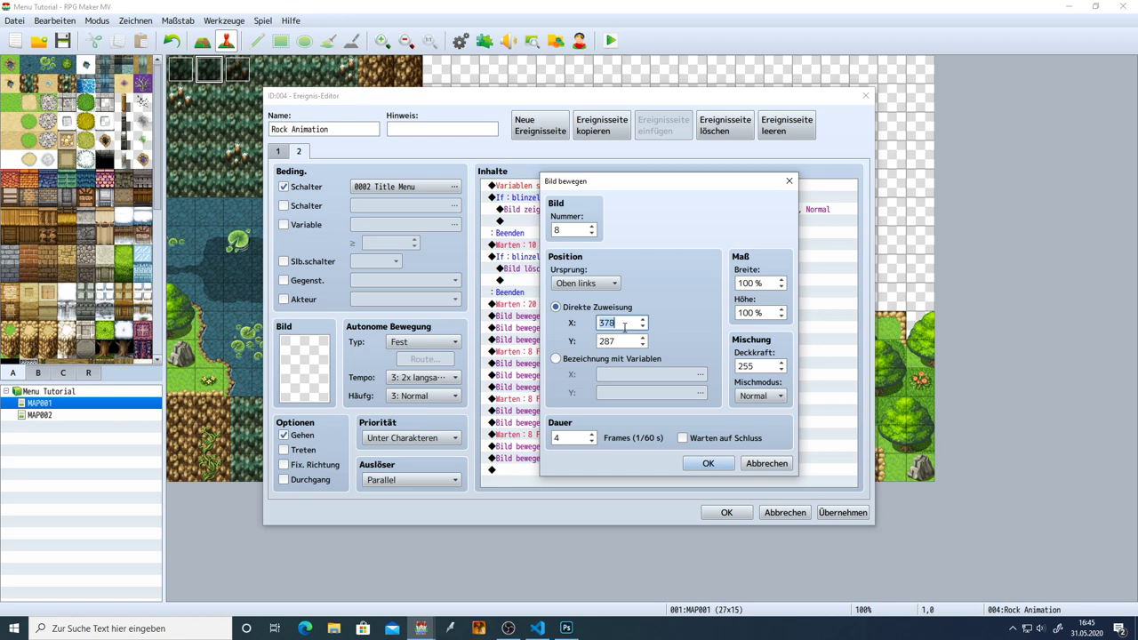
left_click(708, 463)
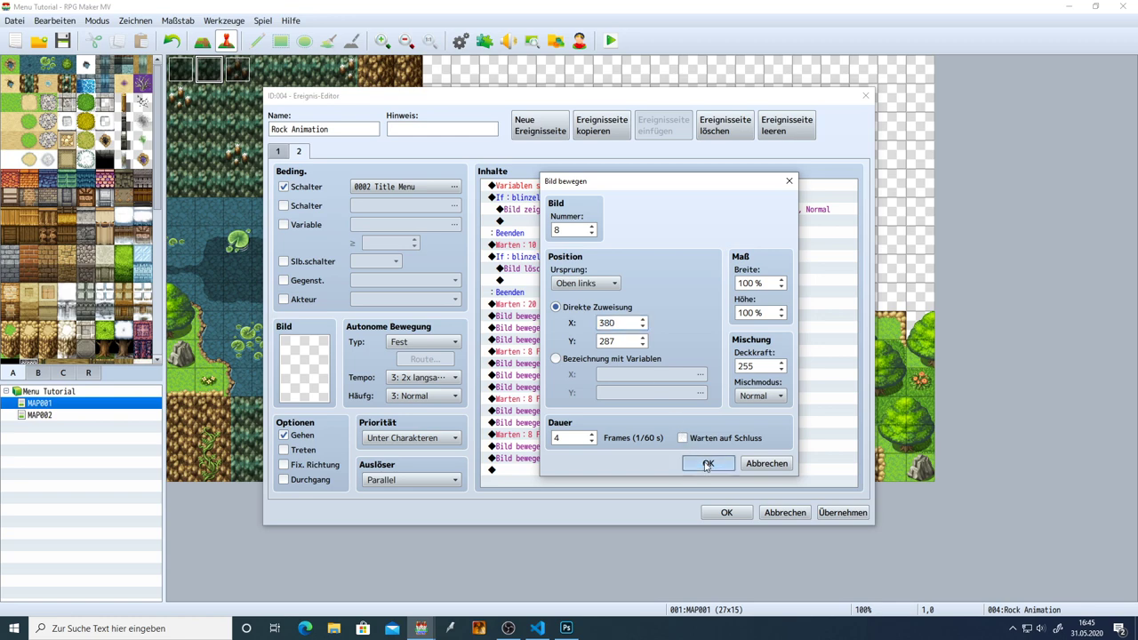
Paste the picture #8 move command right after the second 8-frame wait and set its X position to 385.
left_click(841, 513)
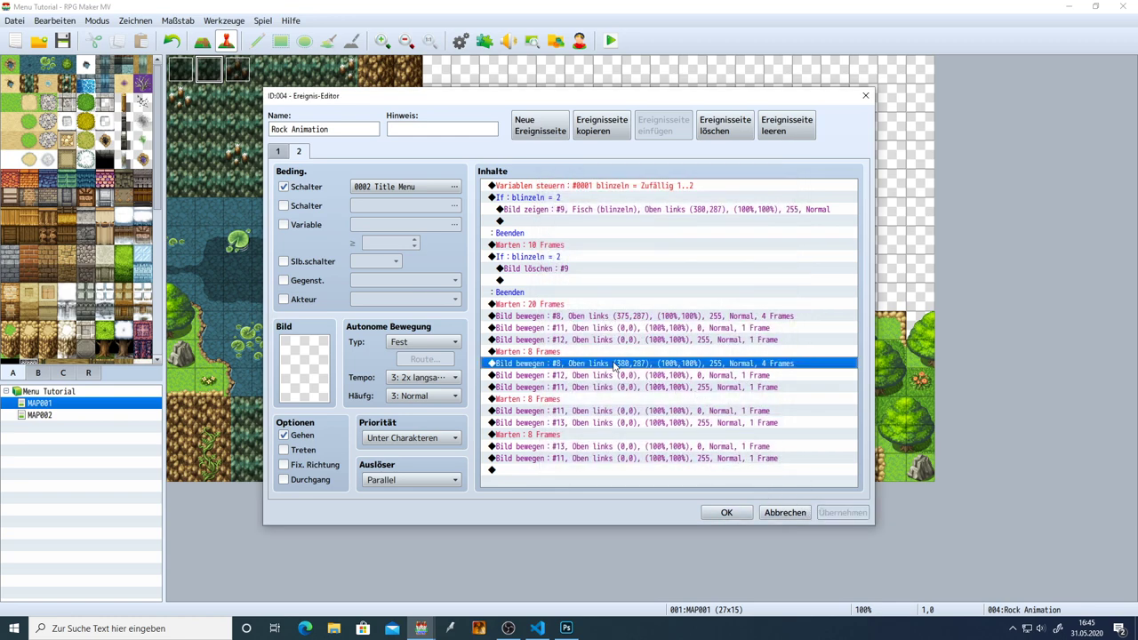
left_click(596, 410)
key("ctrl+v")
double_click(596, 411)
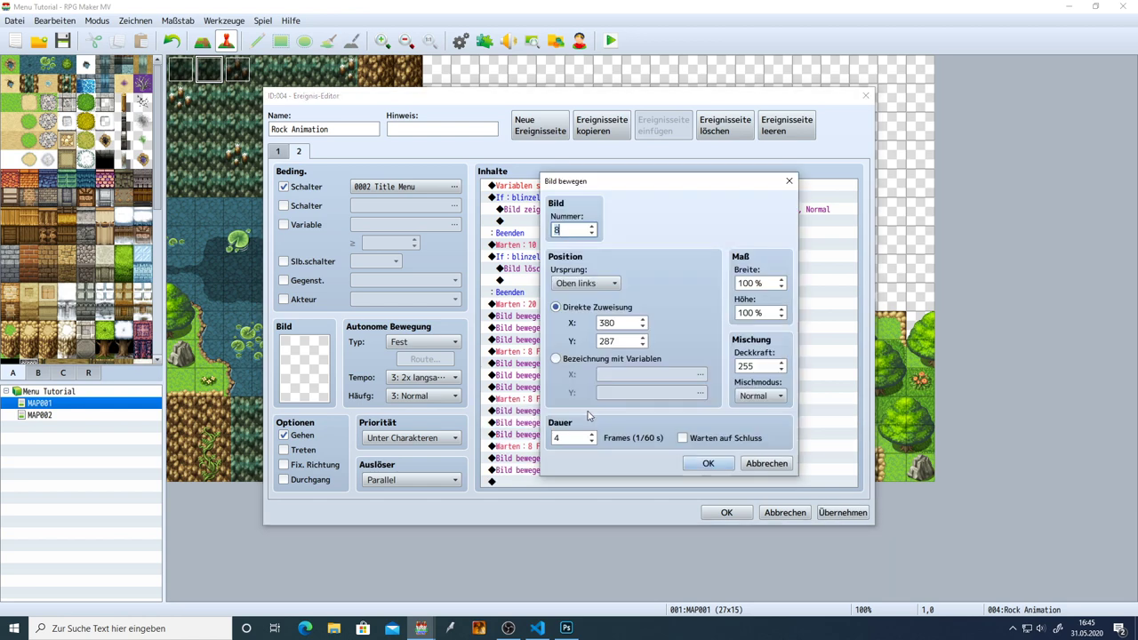
double_click(622, 323)
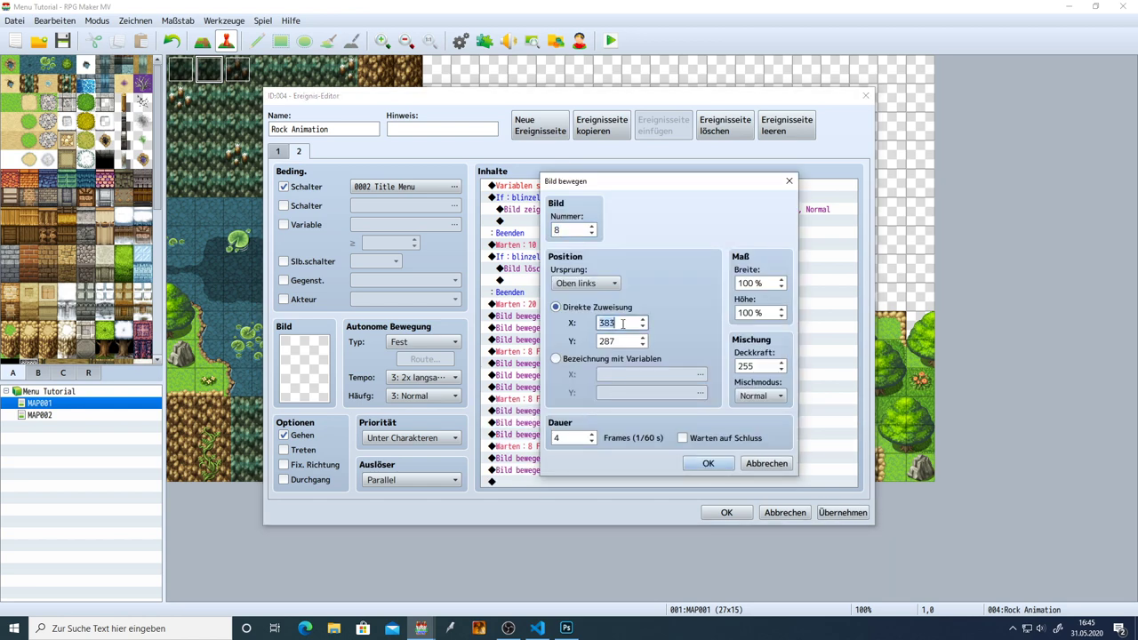
type("385")
left_click(708, 463)
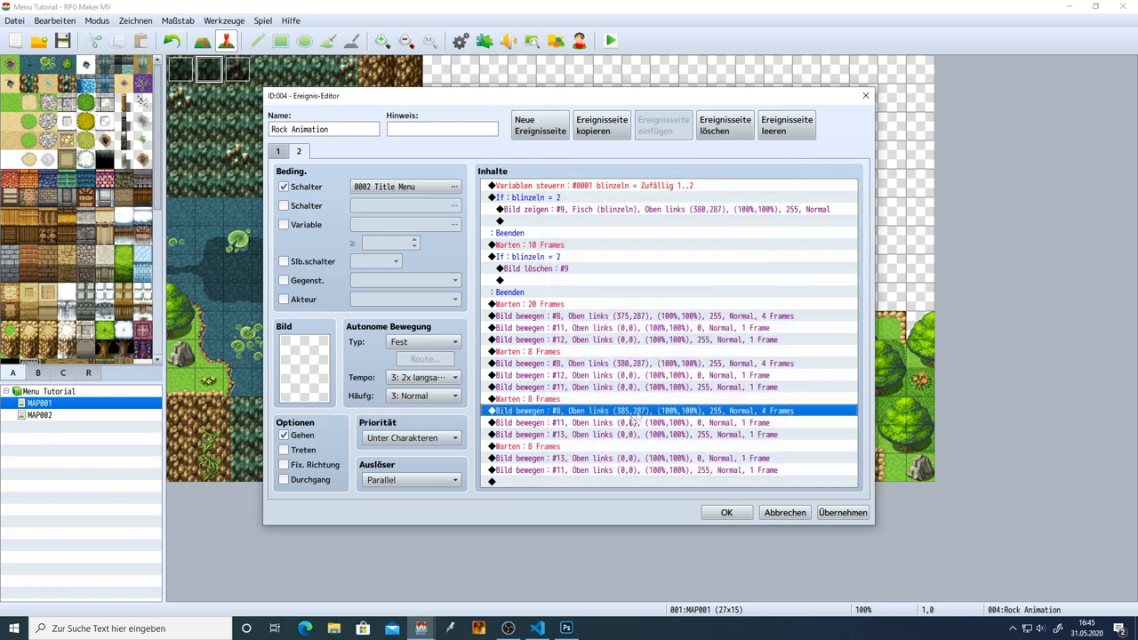
Paste the picture #8 move command after the last 8-frame wait with X 380, and save the event.
left_click(610, 459)
key("ctrl+v")
double_click(611, 458)
double_click(620, 323)
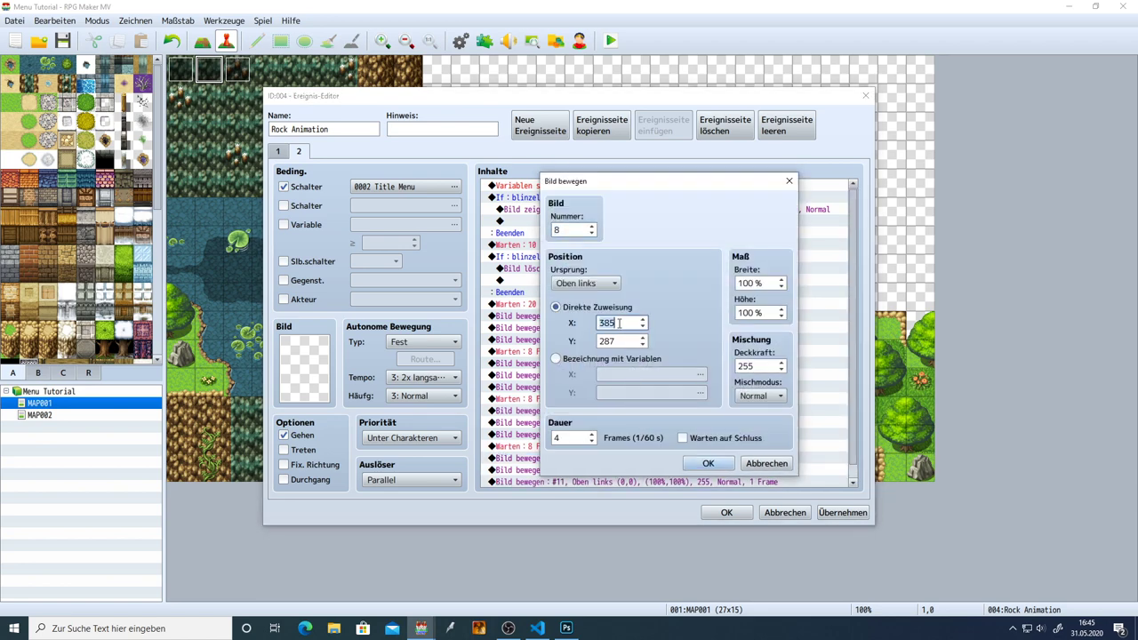
left_click(708, 464)
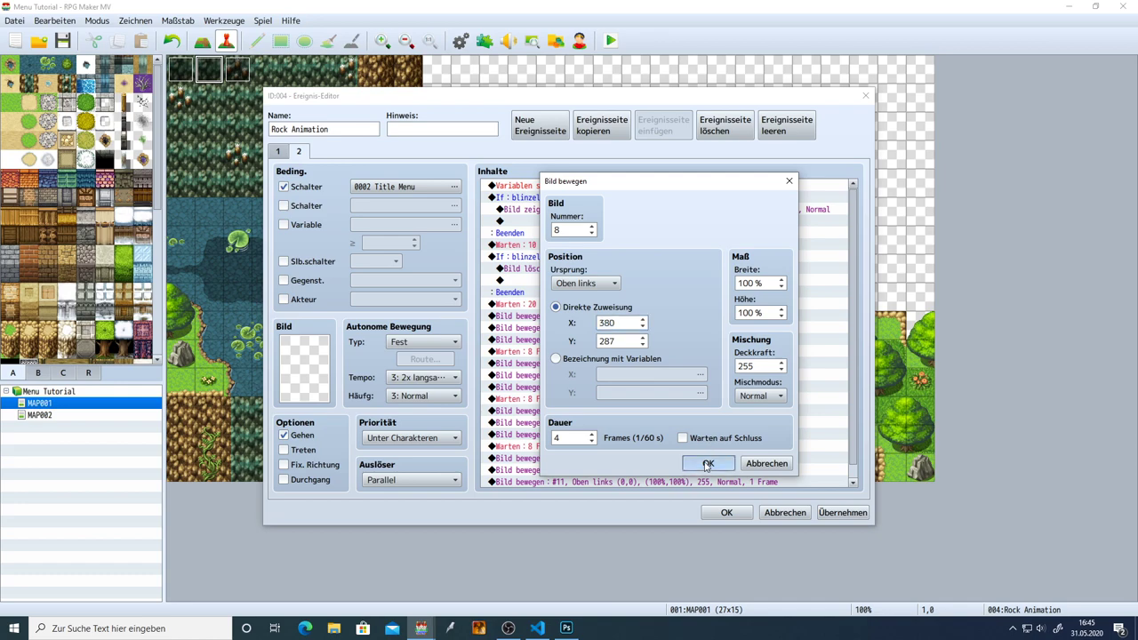
left_click(726, 512)
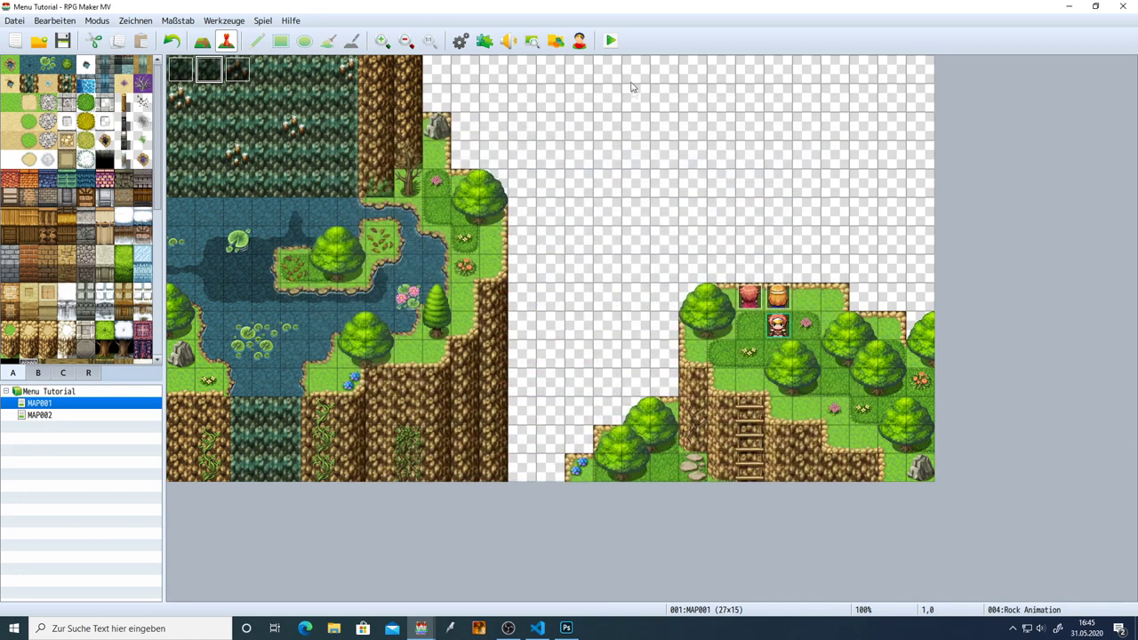
Playtest the game to check the fish and rock animation on the title screen, and close the game window.
left_click(609, 41)
left_click(519, 332)
key("Return")
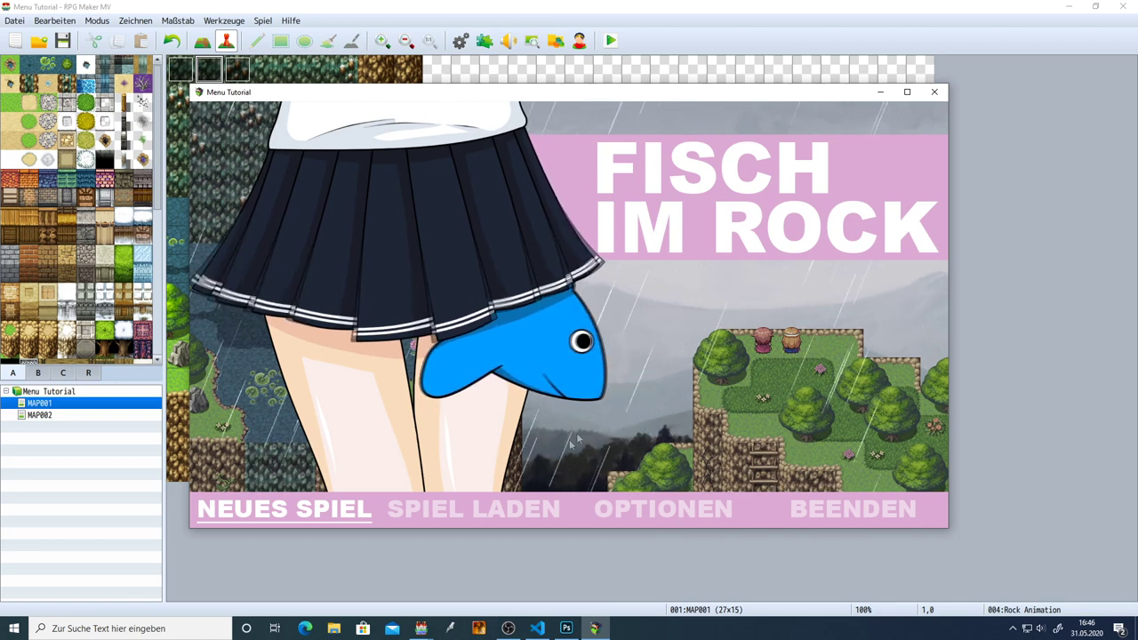
left_click(934, 92)
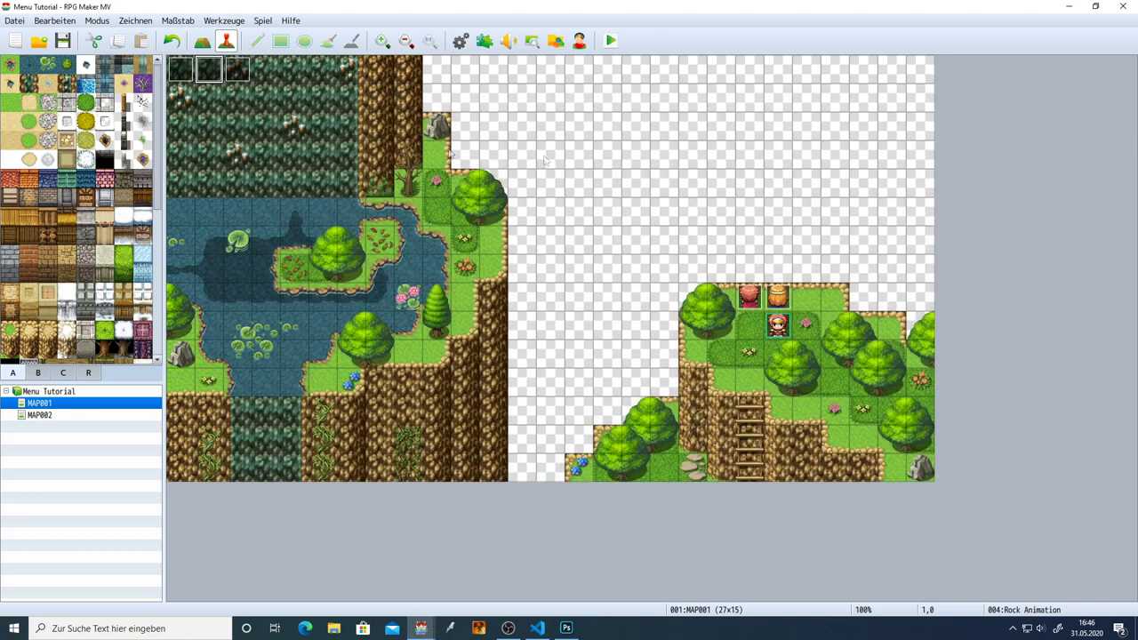
Reopen page 2 of the Rock Animation event and set the blinzeln variable's random range maximum to 10.
double_click(209, 73)
left_click(297, 152)
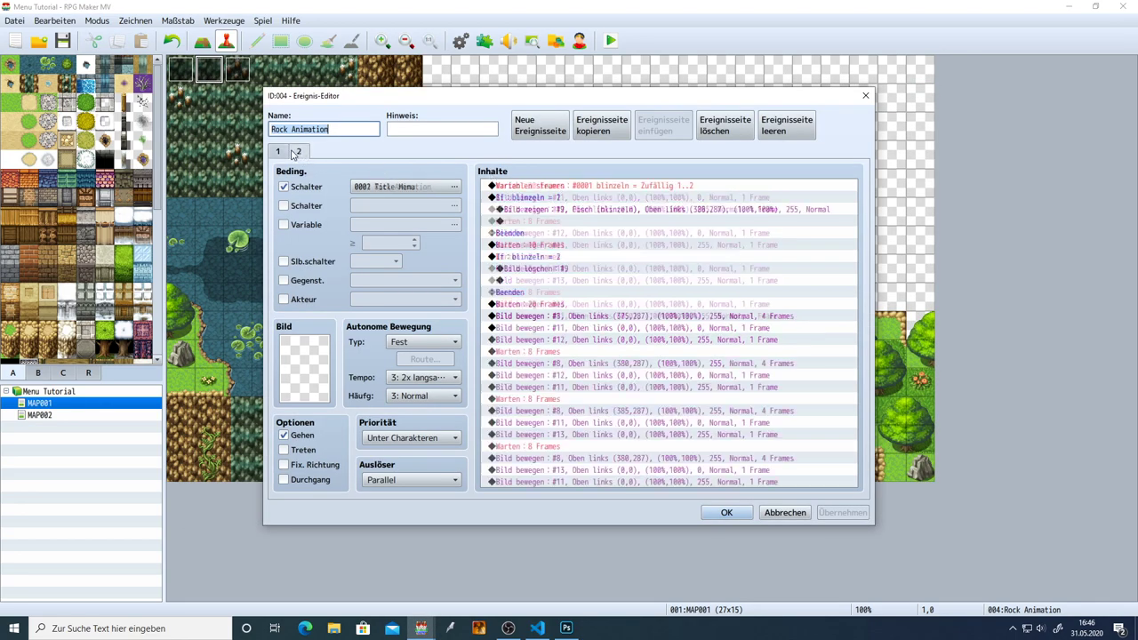
double_click(595, 187)
double_click(717, 378)
type("10")
left_click(711, 441)
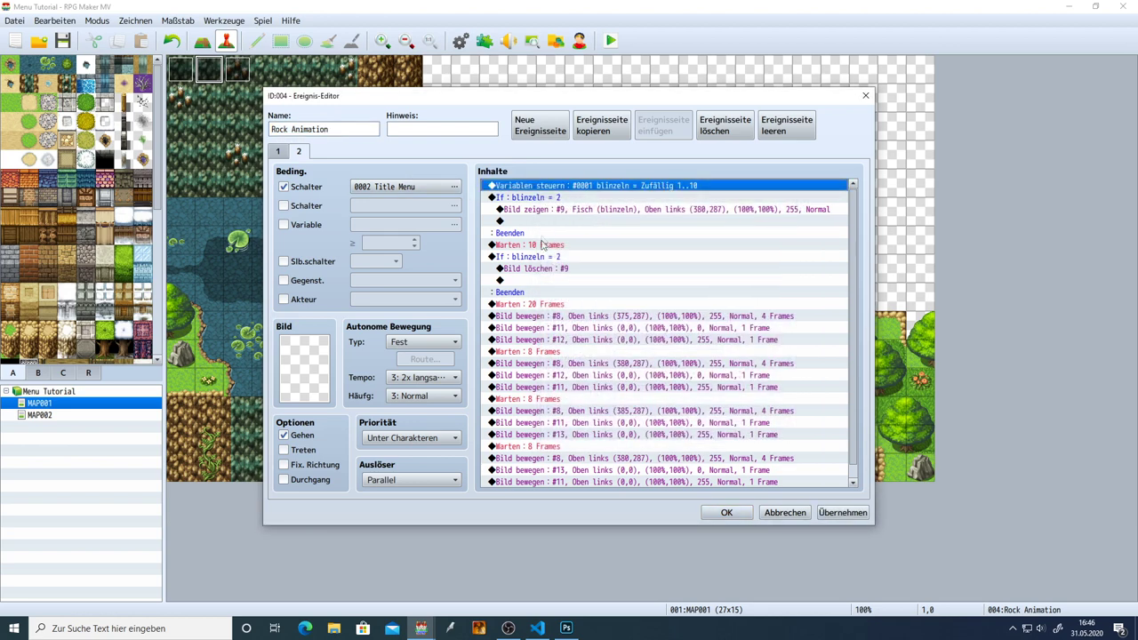
Set the constant to 10 in the first blinzeln condition, which shows picture #9.
double_click(550, 199)
double_click(698, 293)
type("1")
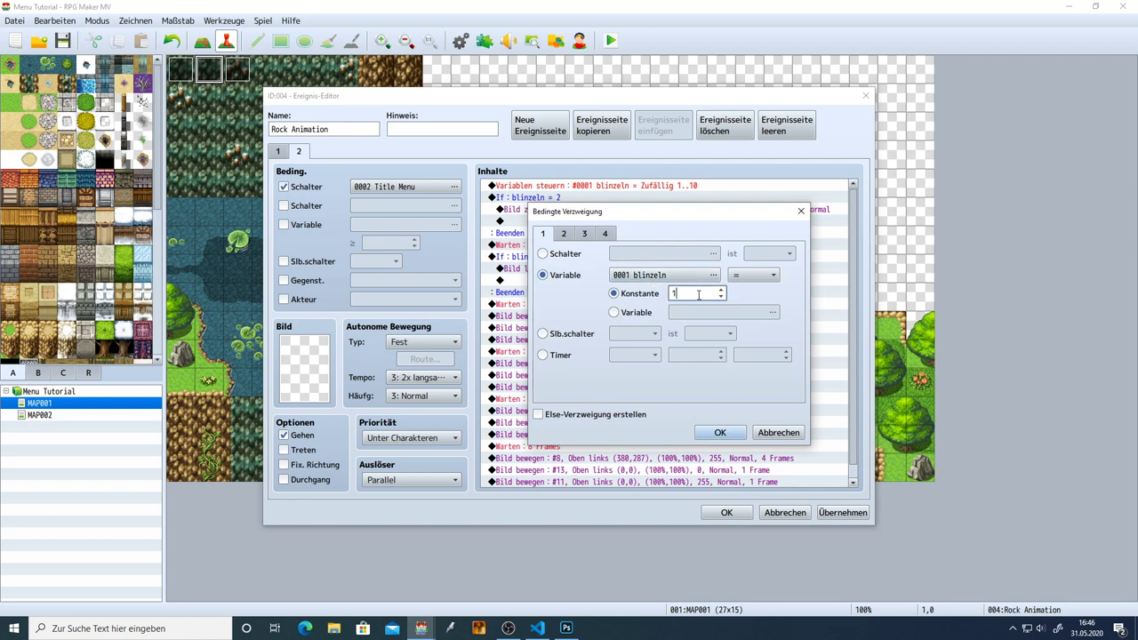
type("0")
left_click(720, 432)
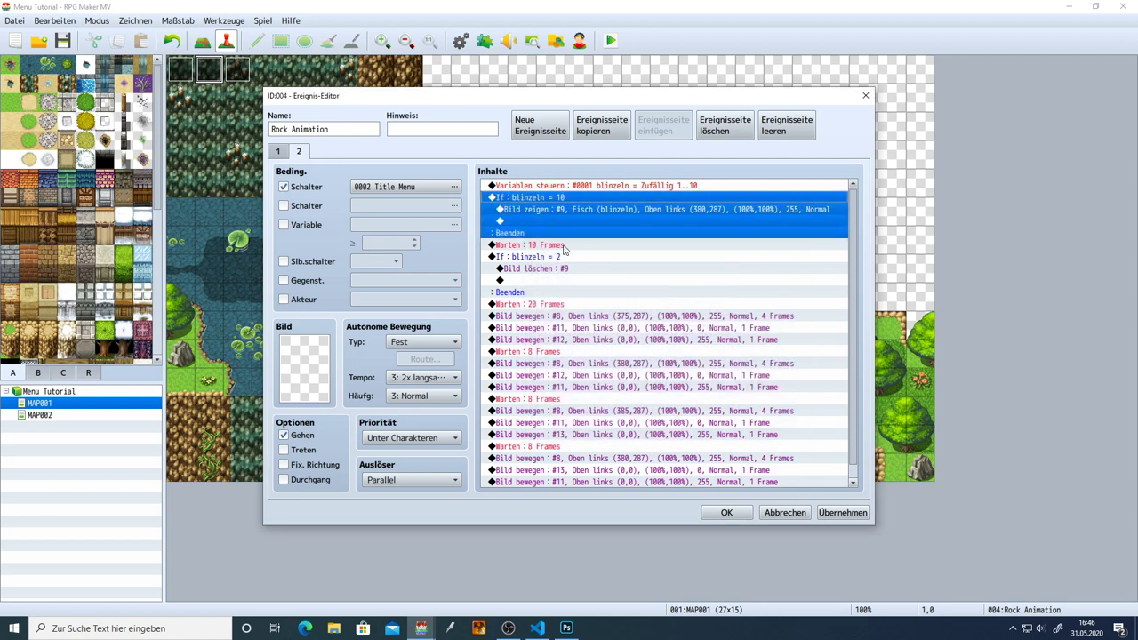
Set the constant to 10 in the second blinzeln condition, which erases picture #9, and save the event.
double_click(534, 256)
double_click(698, 294)
type("10")
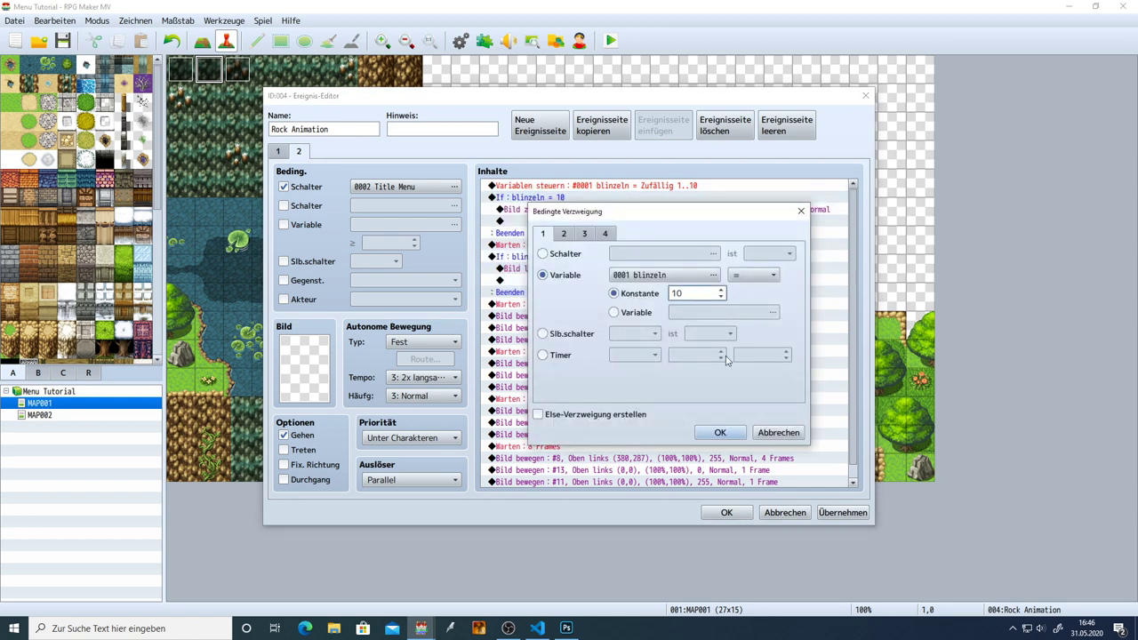
left_click(720, 432)
left_click(843, 512)
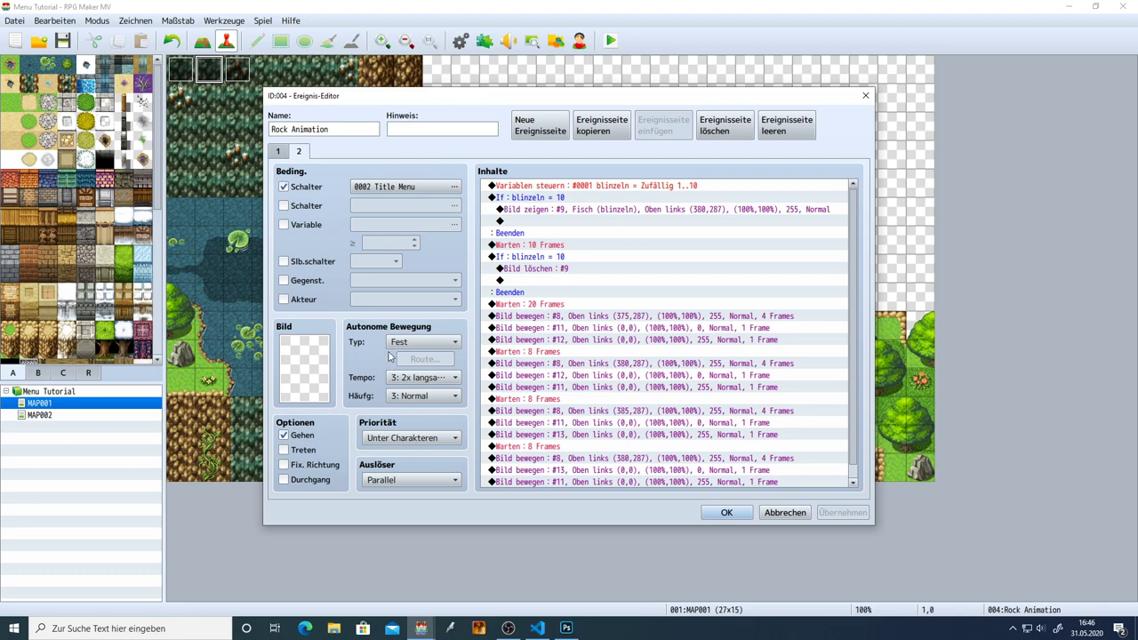
scroll(629, 234, "down", 1)
scroll(630, 234, "up", 1)
left_click(726, 513)
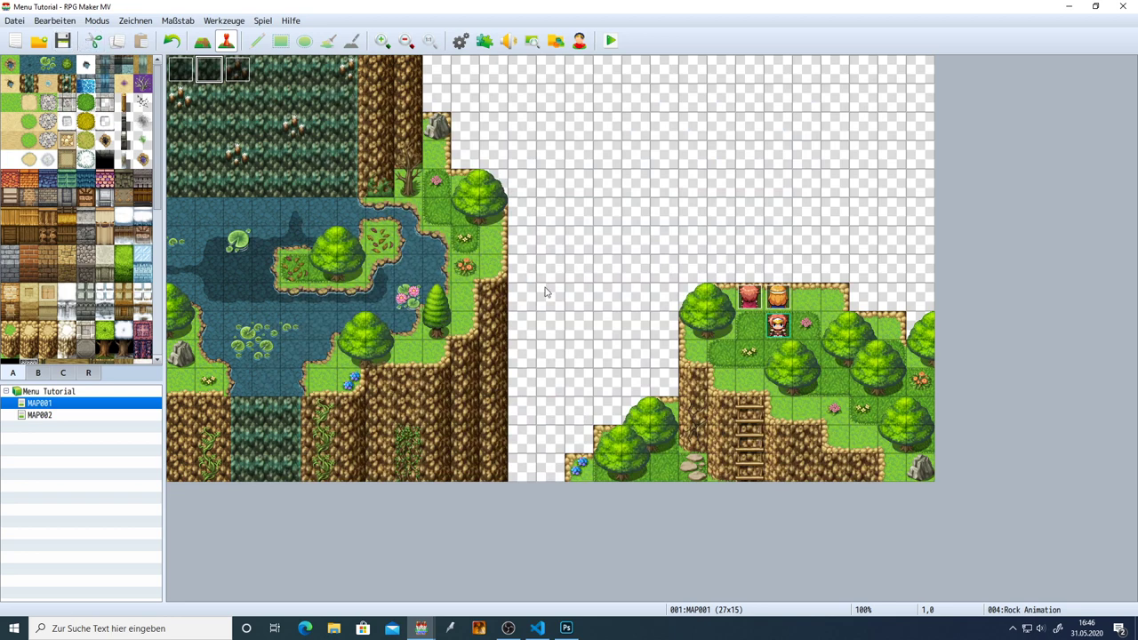